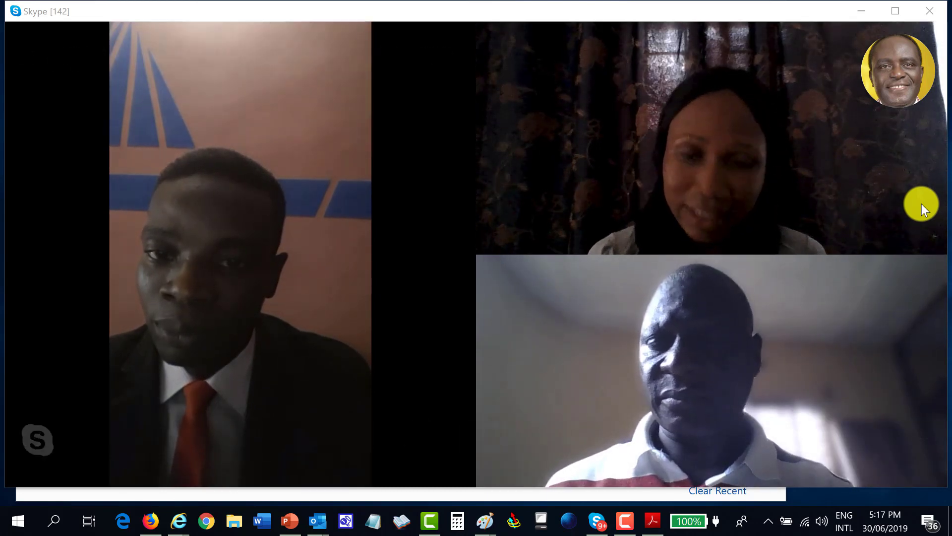
mouse_move(918, 203)
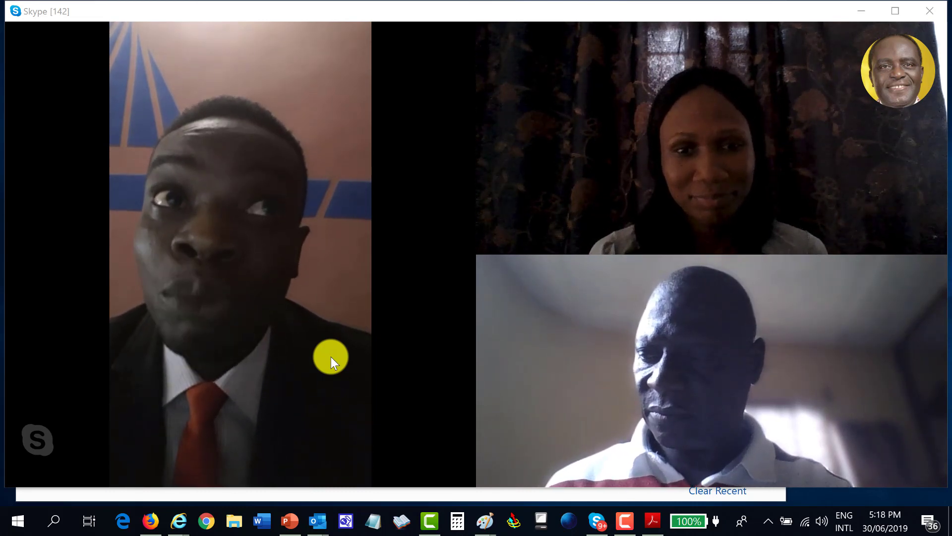
mouse_move(371, 353)
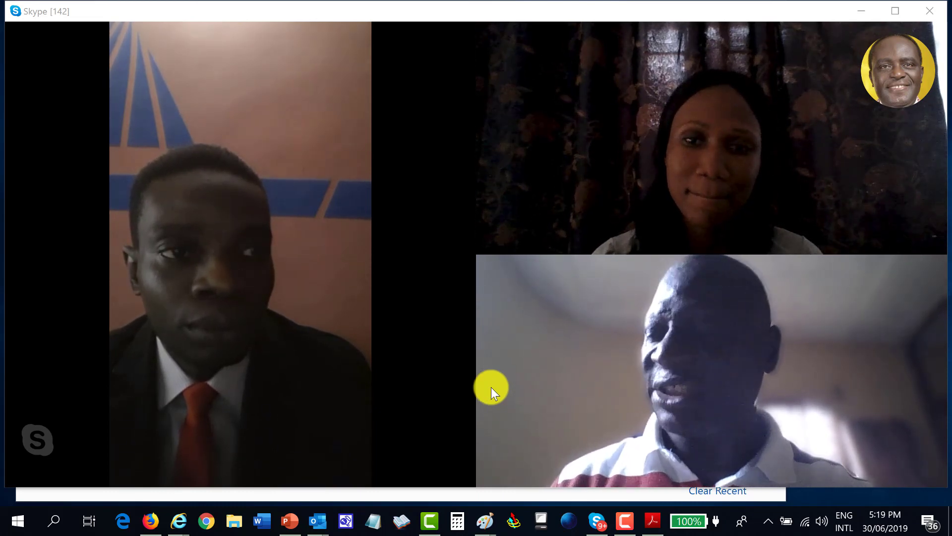
mouse_move(557, 398)
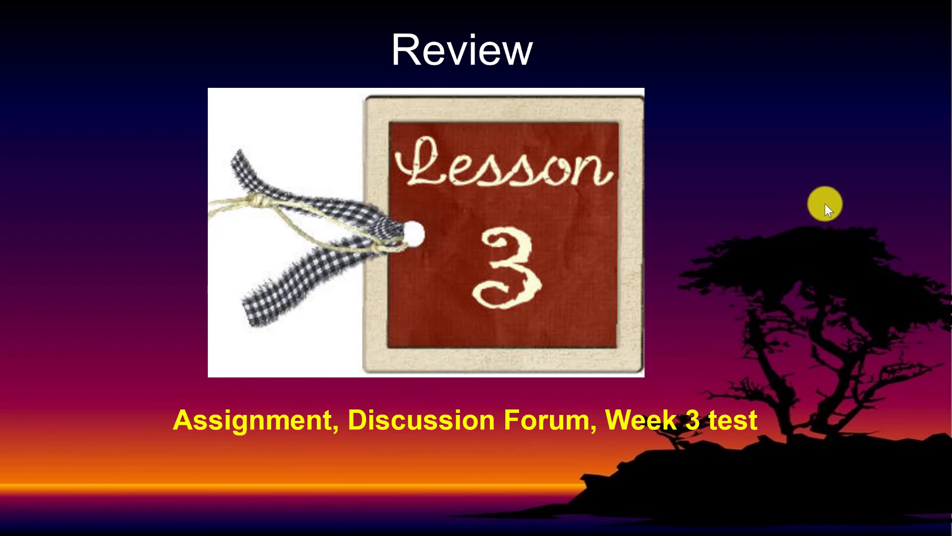
Switch to Chrome and look through the first page of courses in the Miscellaneous category
key("alt+Tab")
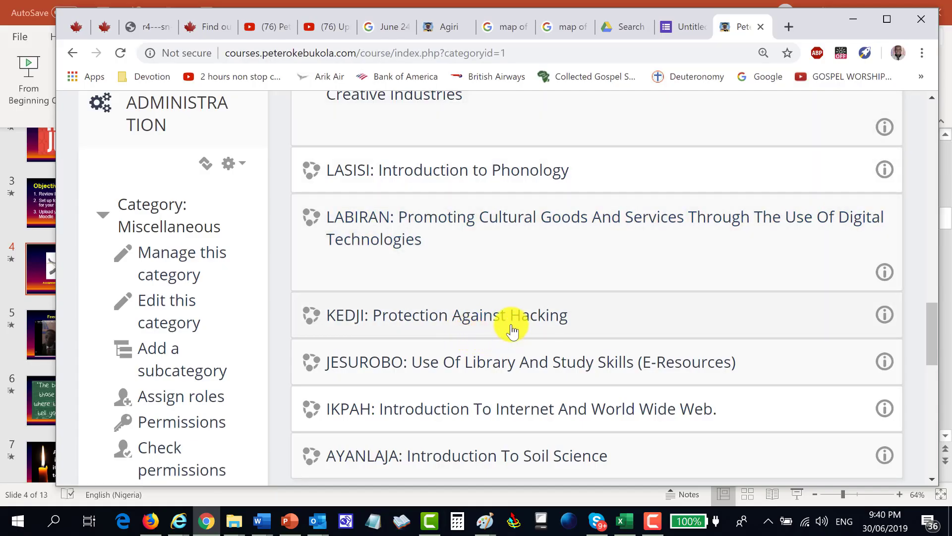
scroll(513, 330, "up", 15)
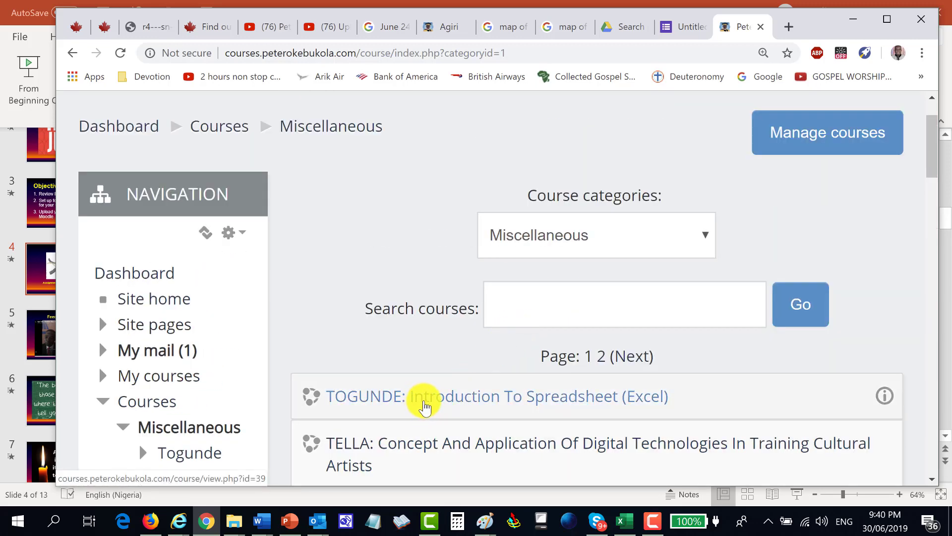
scroll(425, 407, "down", 3)
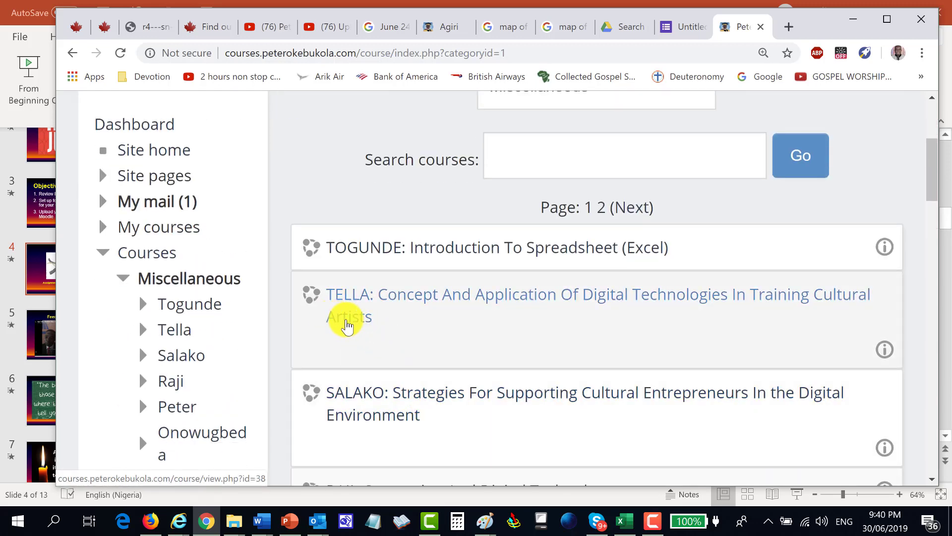
scroll(382, 393, "down", 2)
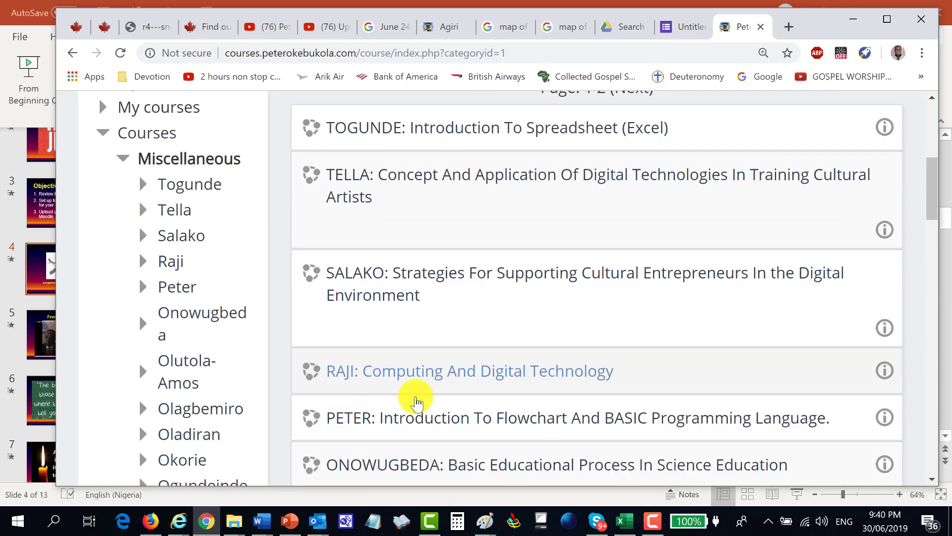
scroll(397, 367, "down", 2)
scroll(404, 355, "down", 5)
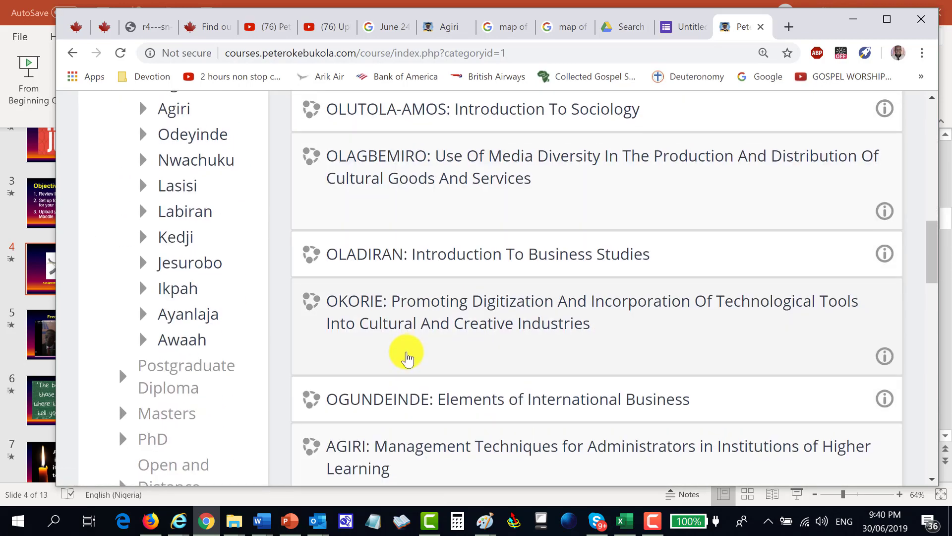
scroll(407, 355, "down", 15)
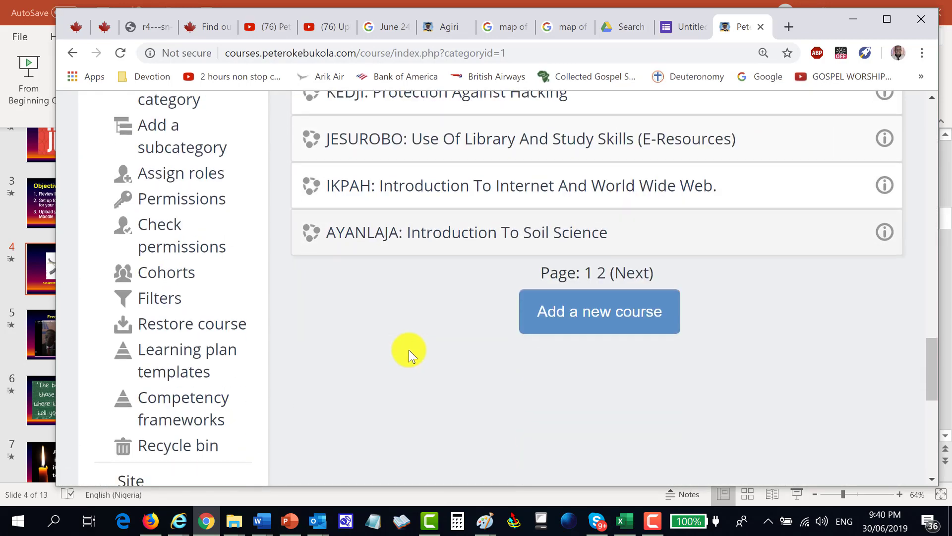
Go to page 2 of the Miscellaneous course list and look through its courses
left_click(628, 282)
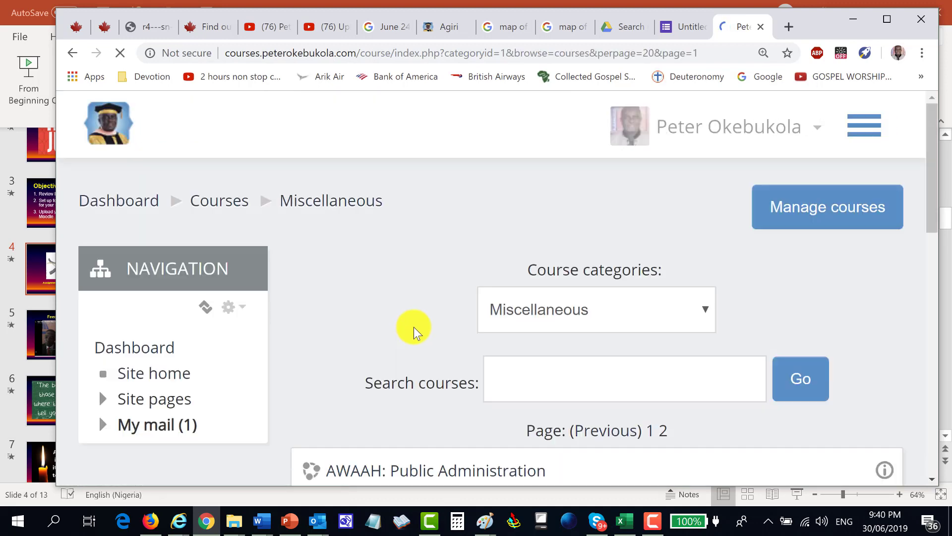
scroll(417, 325, "down", 8)
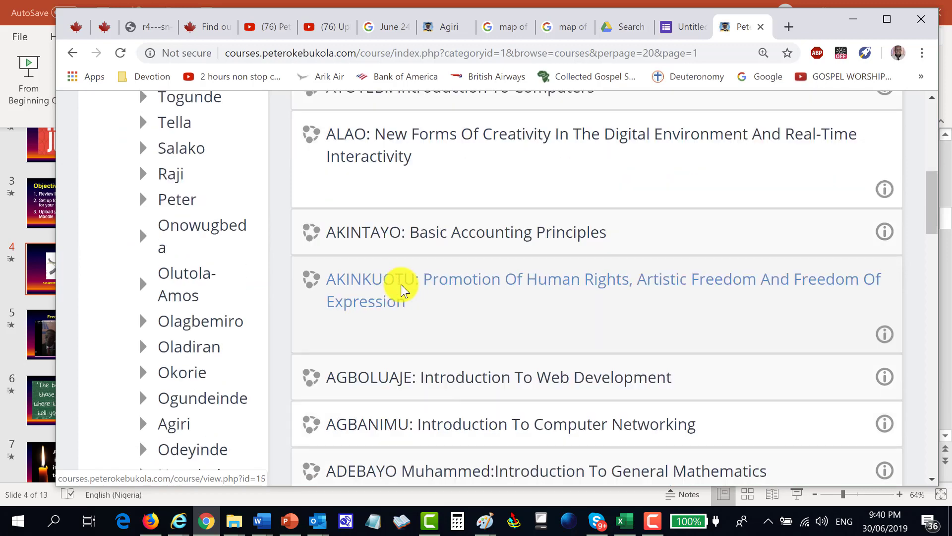
scroll(402, 290, "down", 7)
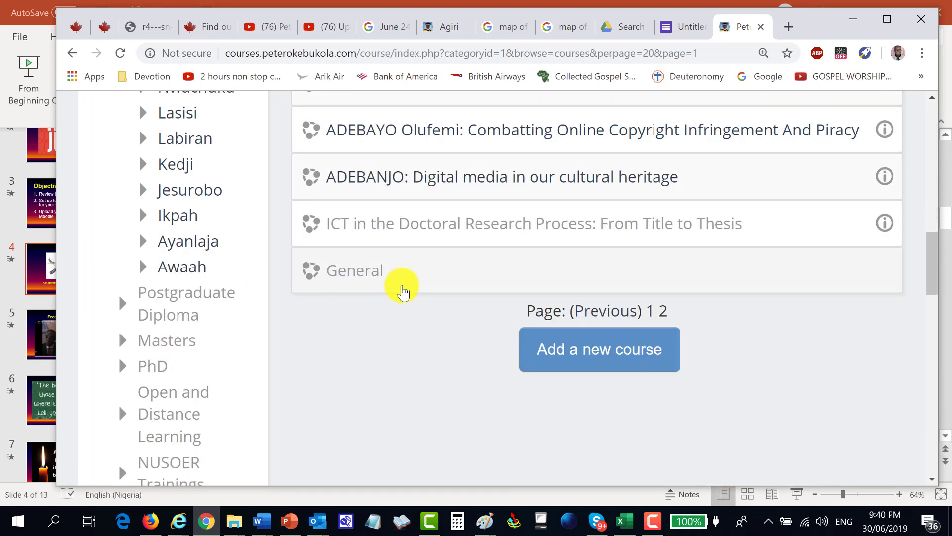
scroll(401, 293, "up", 6)
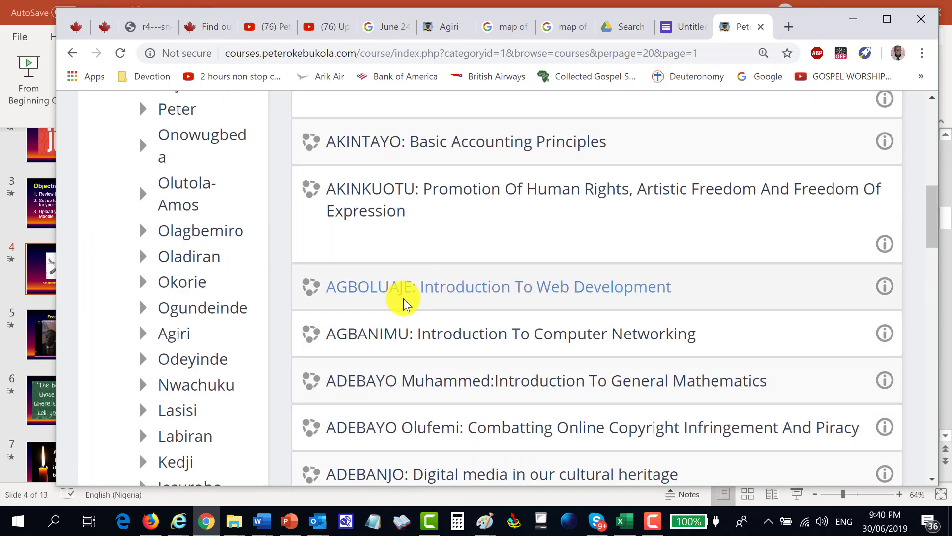
scroll(405, 314, "up", 3)
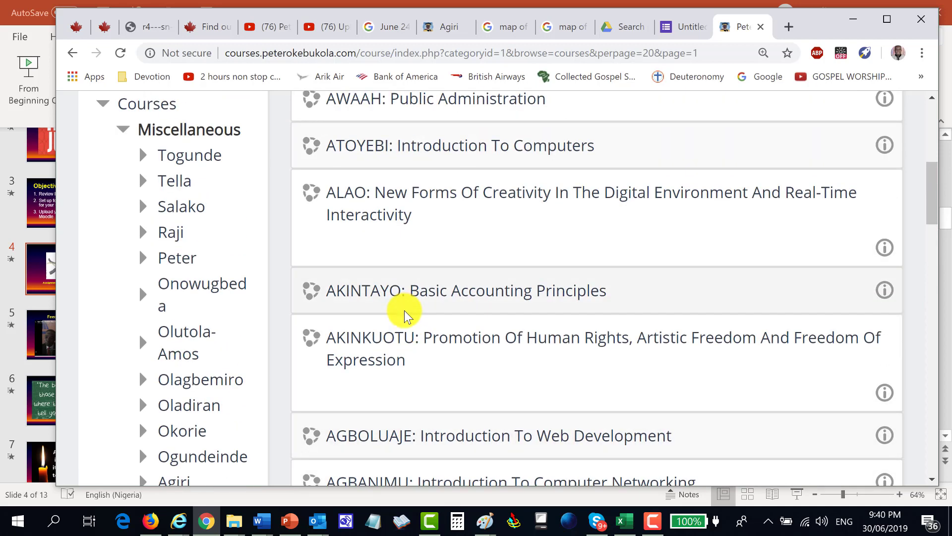
scroll(405, 314, "up", 2)
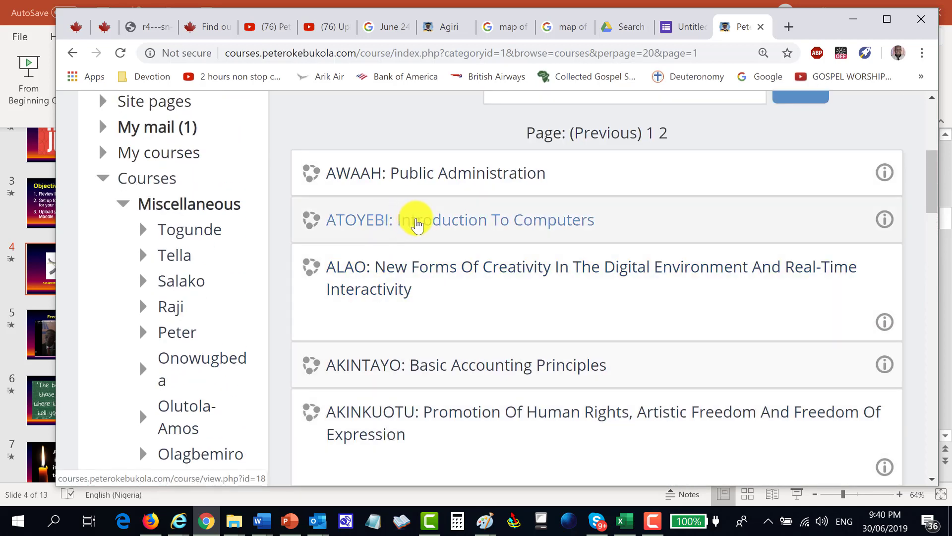
Open the Introduction To Computers course and review its course outline and lesson sections
left_click(416, 223)
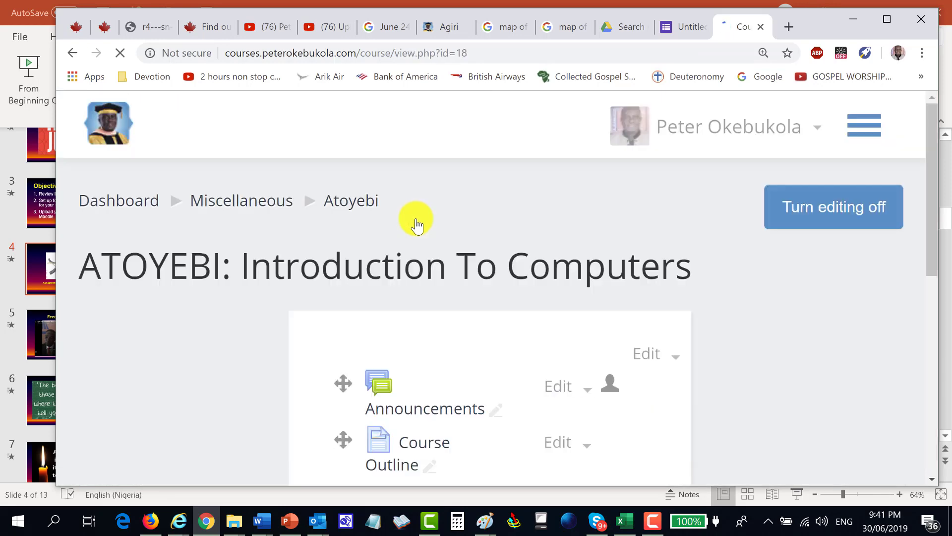
scroll(451, 346, "down", 3)
scroll(453, 344, "down", 10)
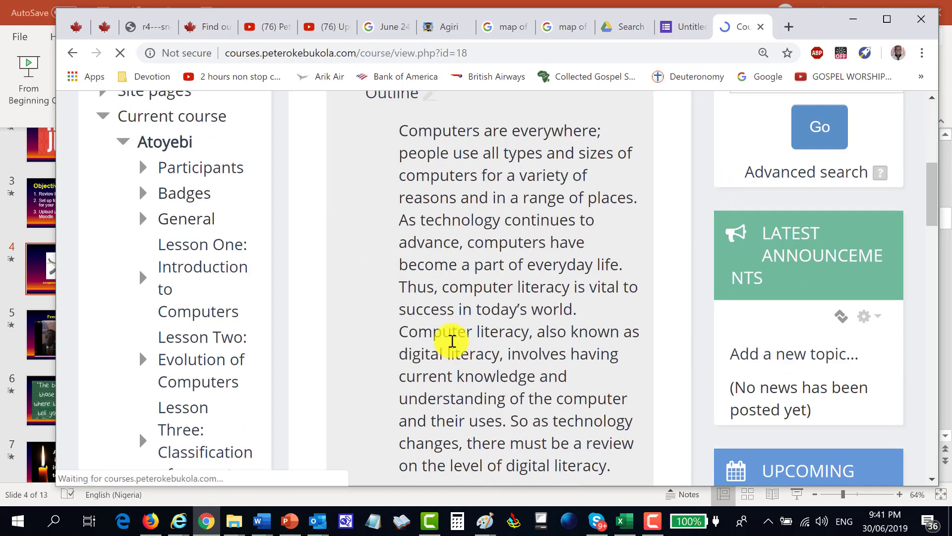
scroll(451, 346, "down", 10)
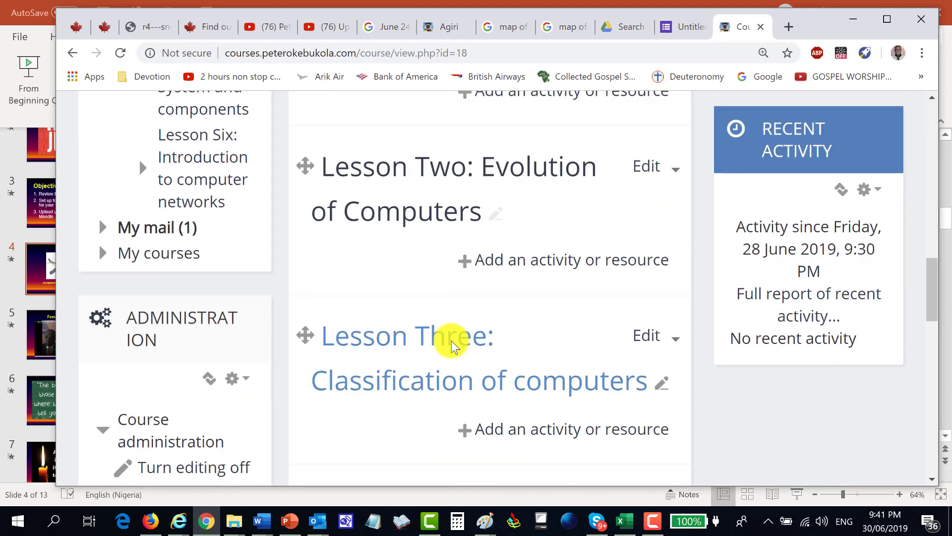
scroll(452, 347, "down", 15)
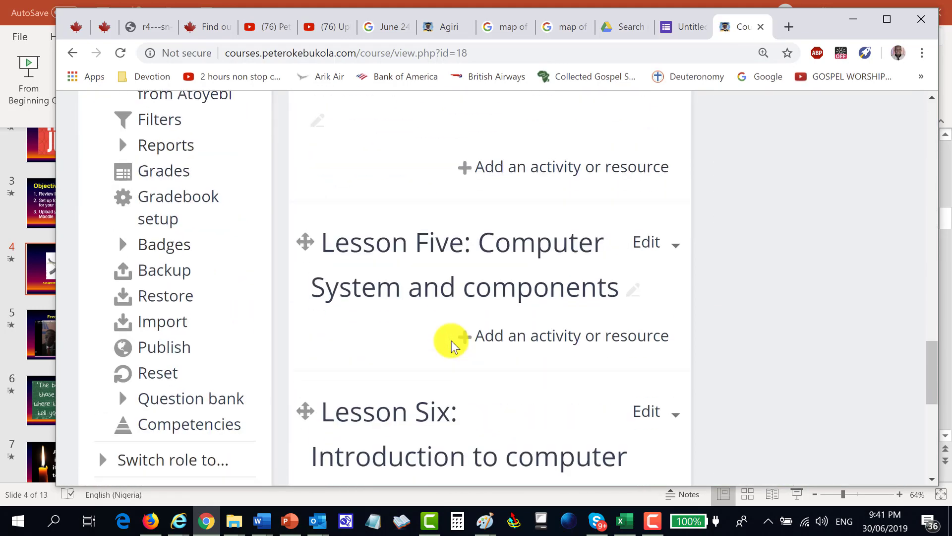
scroll(455, 334, "up", 9)
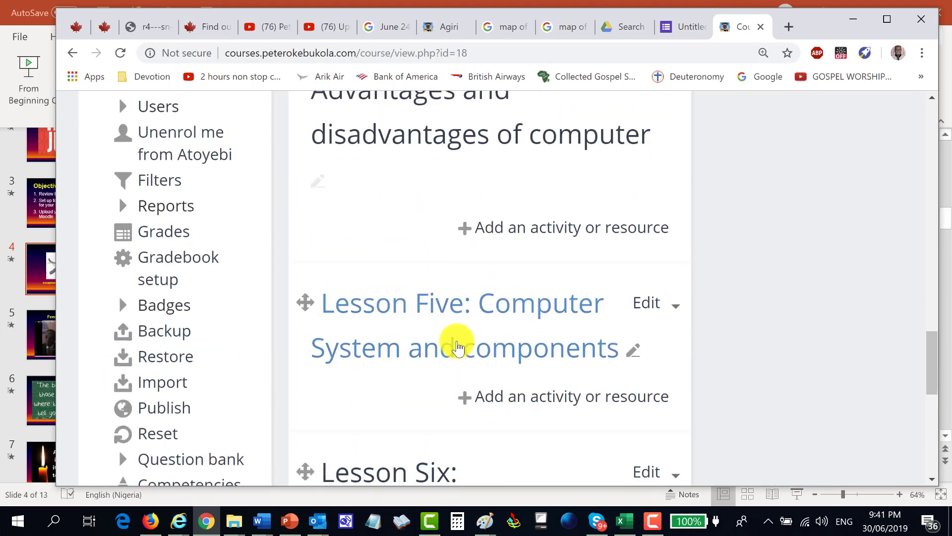
scroll(449, 347, "down", 4)
scroll(393, 338, "up", 15)
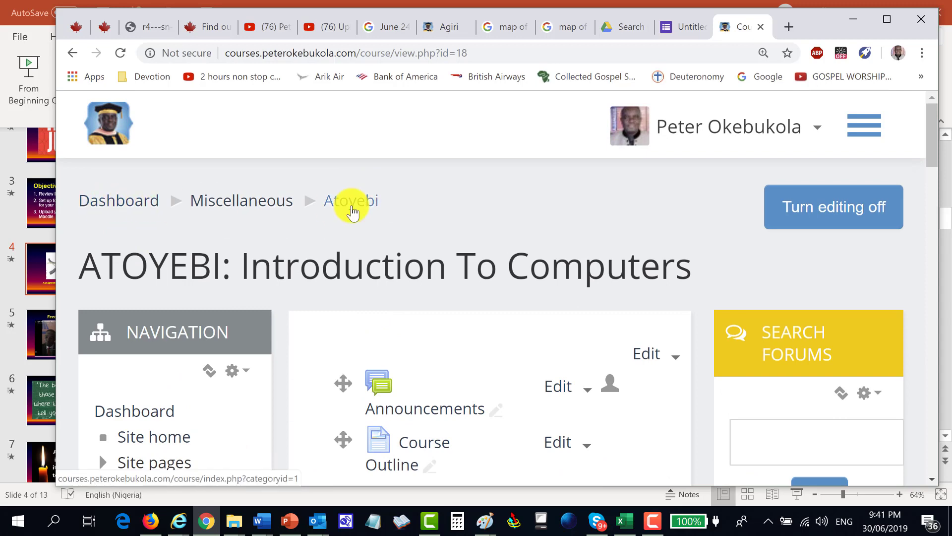
Return to the Miscellaneous course list and open the Introduction To Spreadsheet (Excel) course
left_click(224, 207)
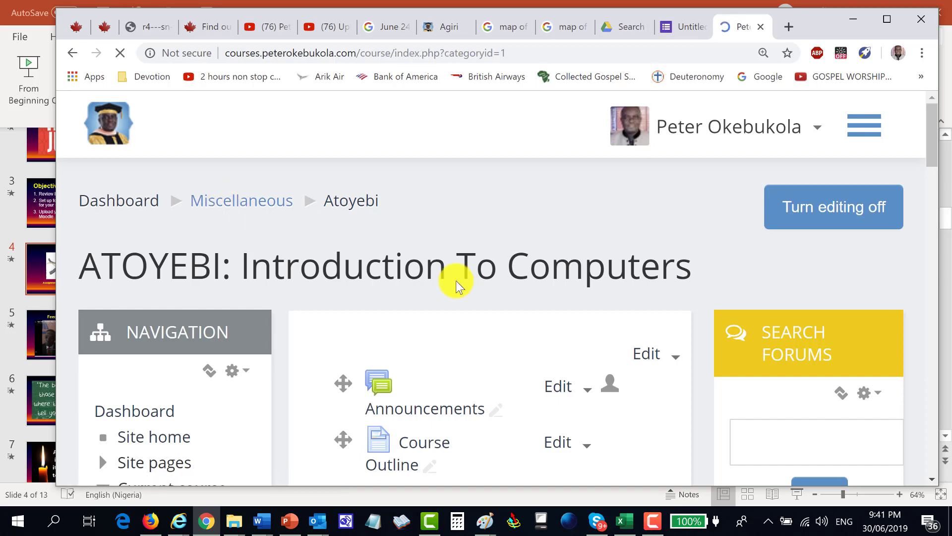
scroll(478, 287, "down", 4)
scroll(478, 289, "down", 1)
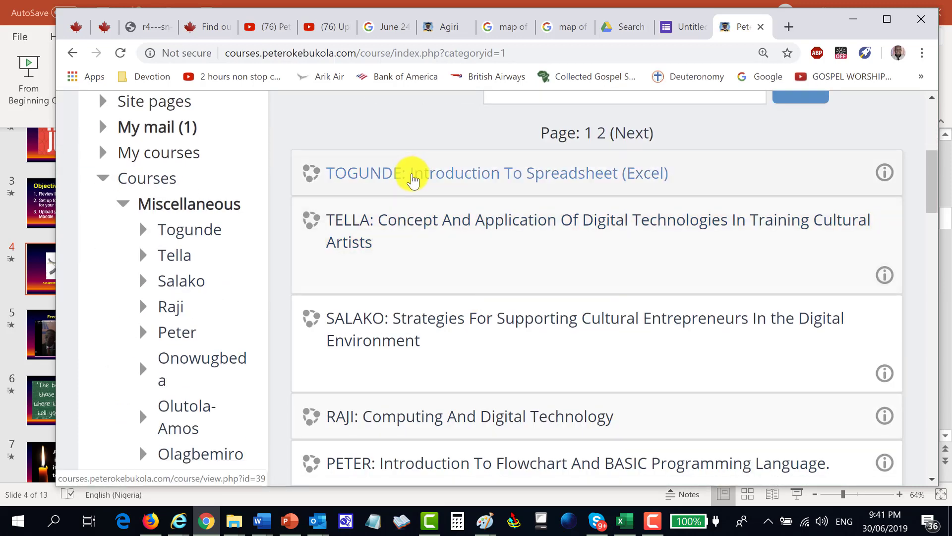
left_click(412, 181)
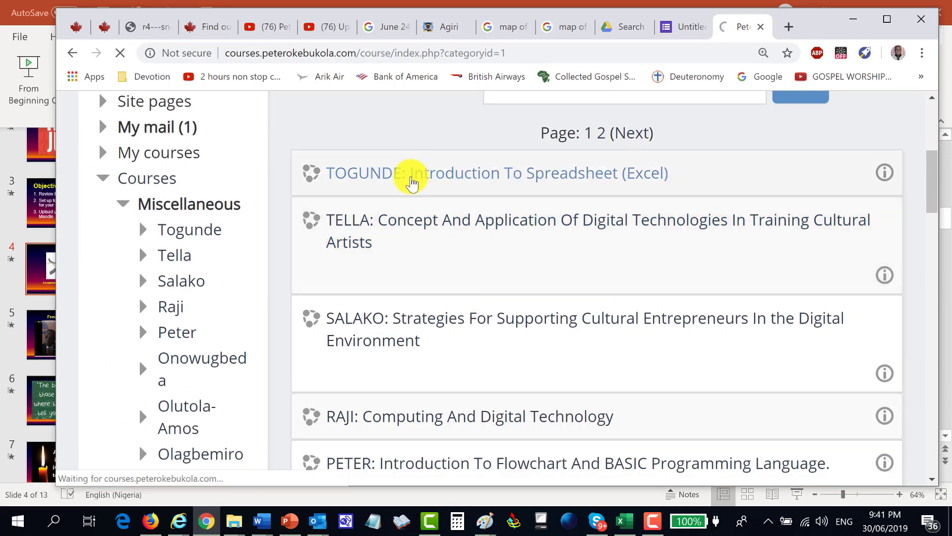
Examine the spreadsheet course's topic sections for lesson titles and content
scroll(448, 326, "down", 1)
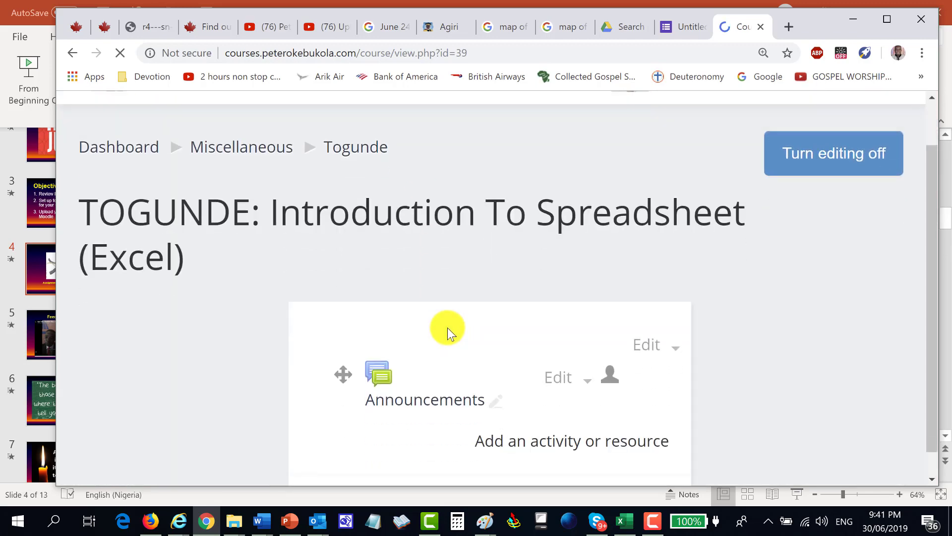
scroll(448, 328, "down", 6)
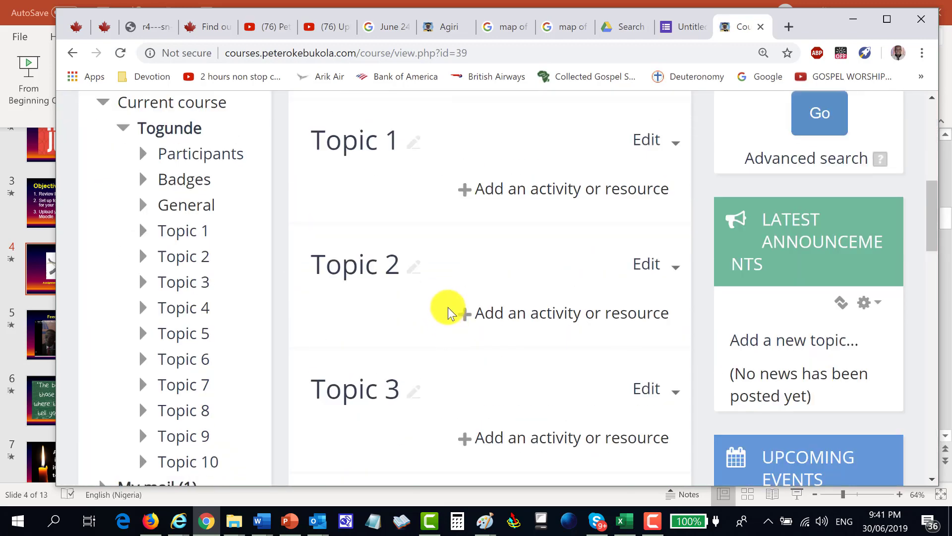
scroll(446, 293, "up", 4)
scroll(446, 288, "down", 7)
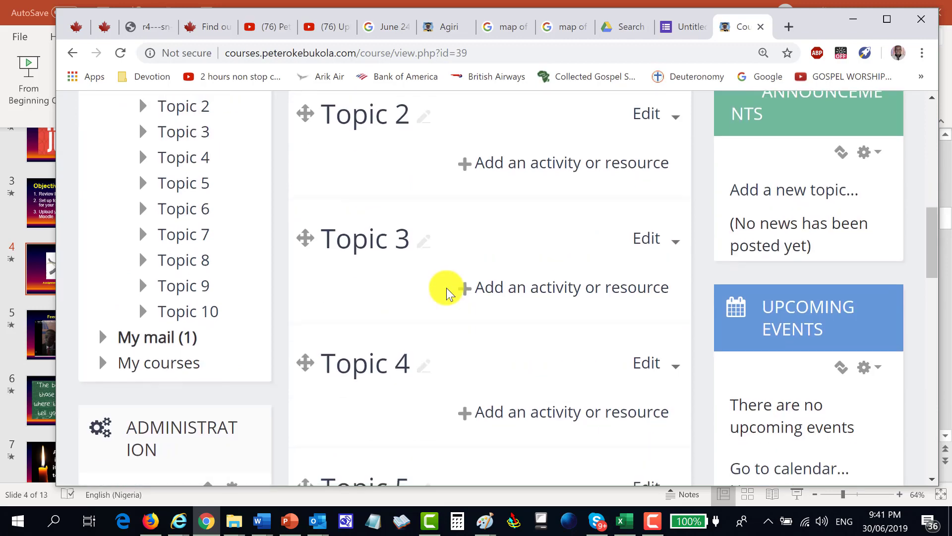
scroll(446, 288, "down", 8)
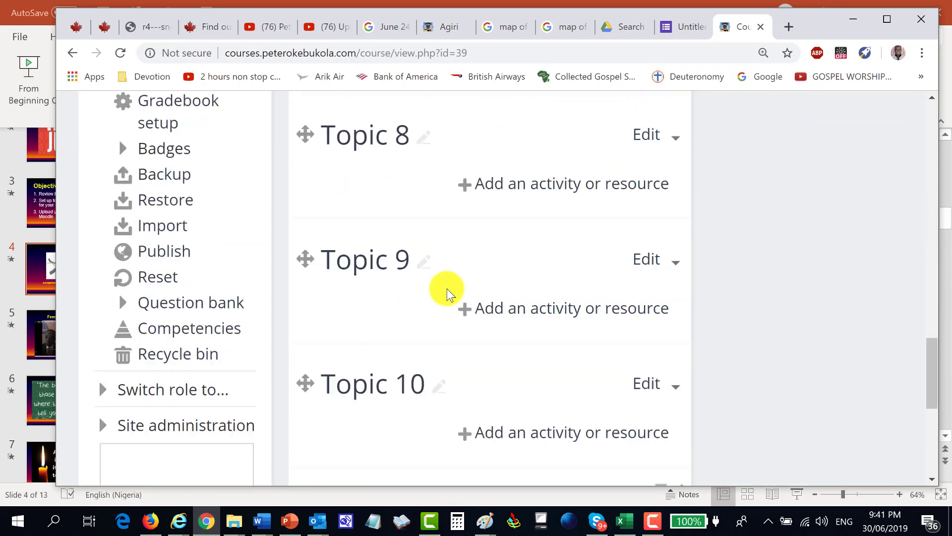
scroll(447, 289, "down", 3)
scroll(449, 302, "up", 7)
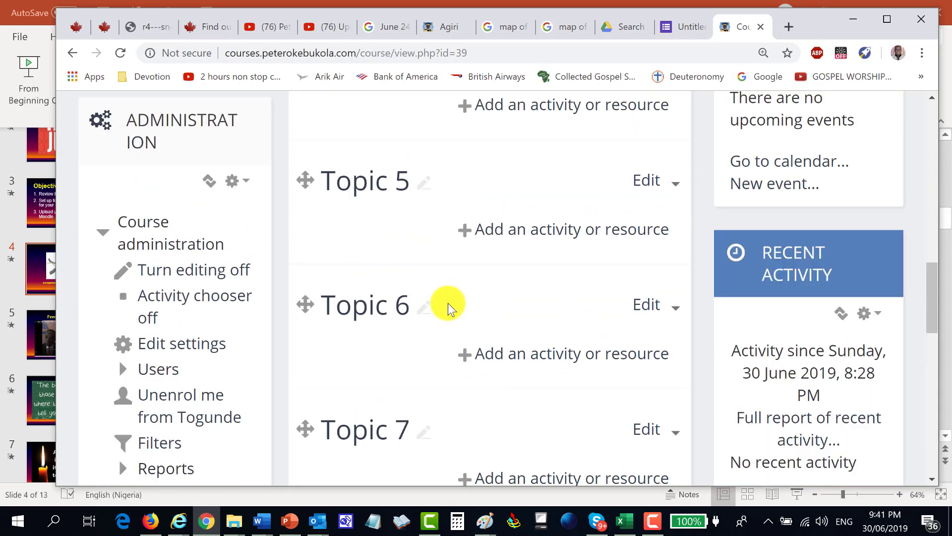
scroll(448, 303, "up", 10)
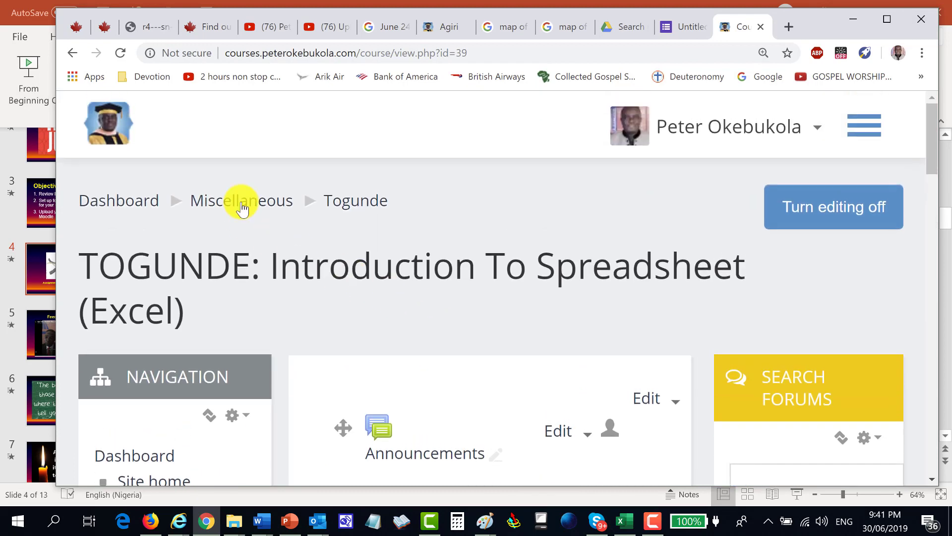
From the Miscellaneous course list, open Strategies For Supporting Cultural Entrepreneurs In the Digital Environment and review its lesson sections
left_click(238, 205)
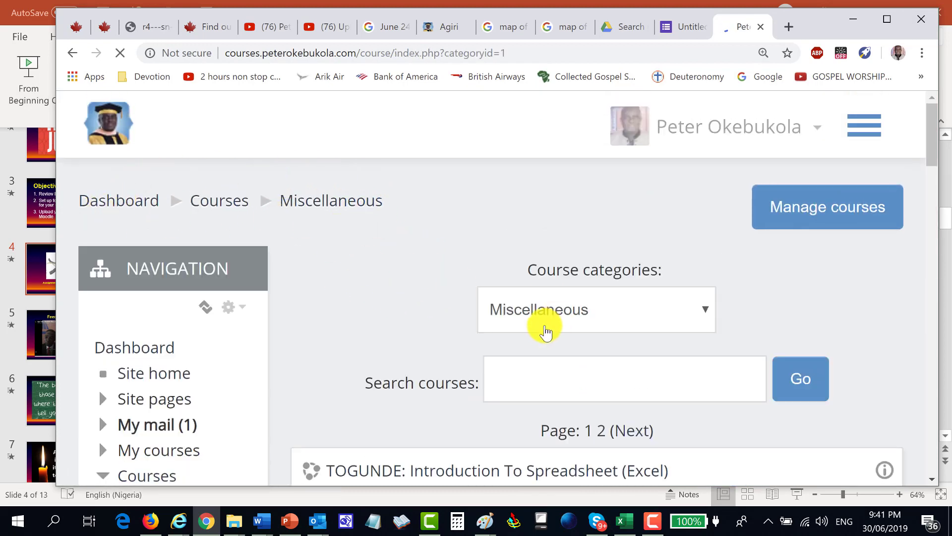
scroll(538, 330, "down", 6)
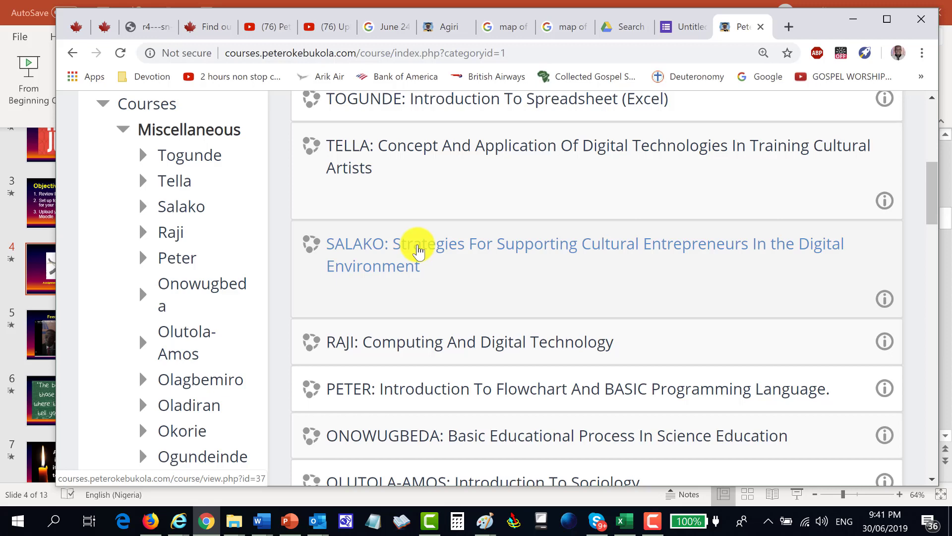
left_click(418, 251)
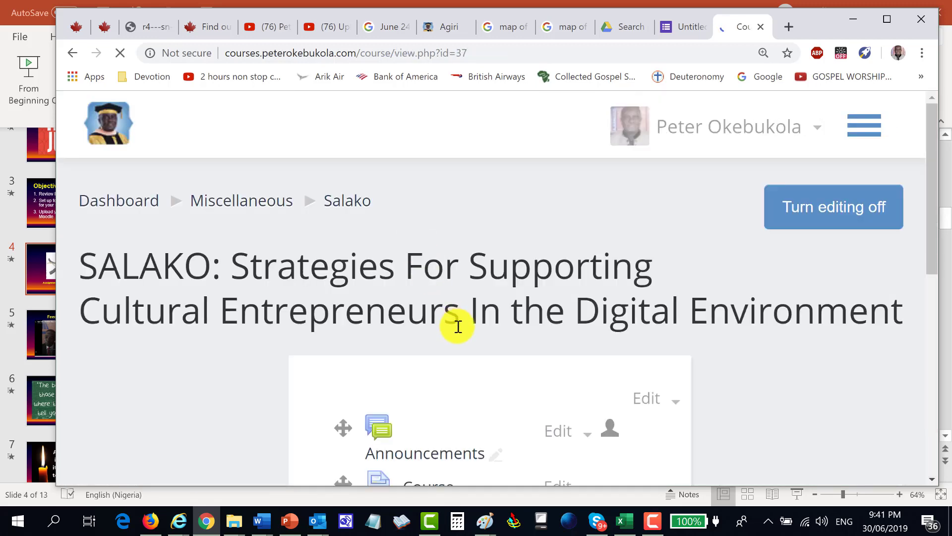
scroll(472, 352, "down", 4)
scroll(457, 345, "down", 10)
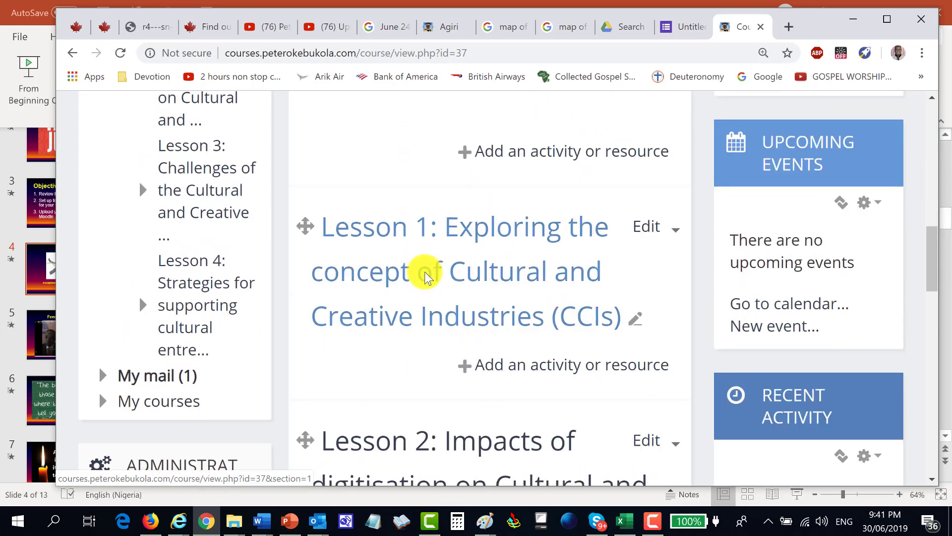
scroll(432, 307, "down", 3)
scroll(441, 342, "down", 3)
scroll(446, 345, "down", 11)
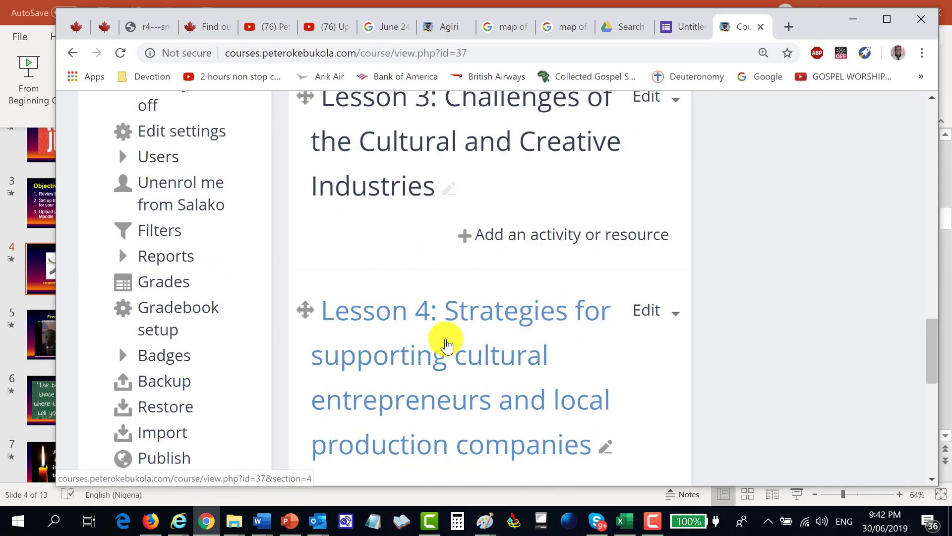
Return to the Miscellaneous course list and look through the participants' courses listed there
scroll(449, 340, "up", 6)
scroll(441, 338, "up", 18)
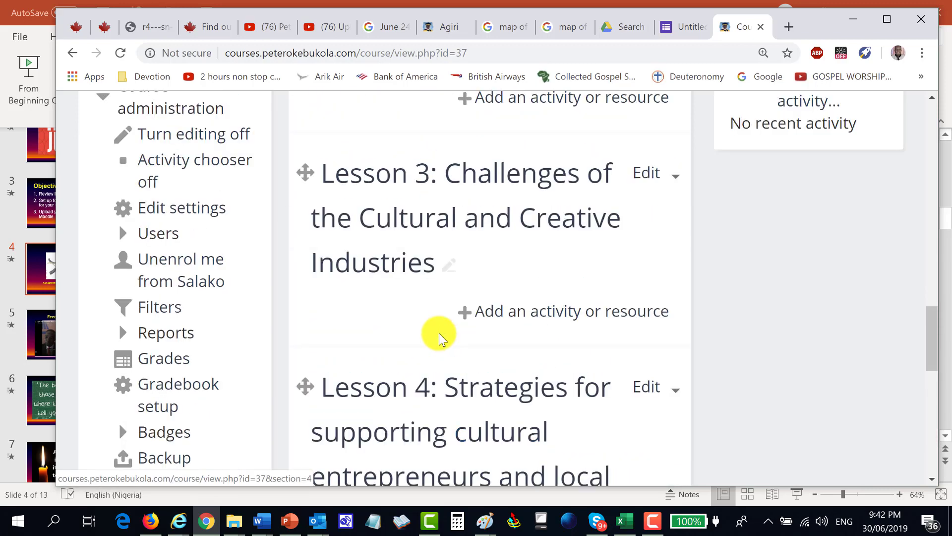
scroll(437, 332, "up", 5)
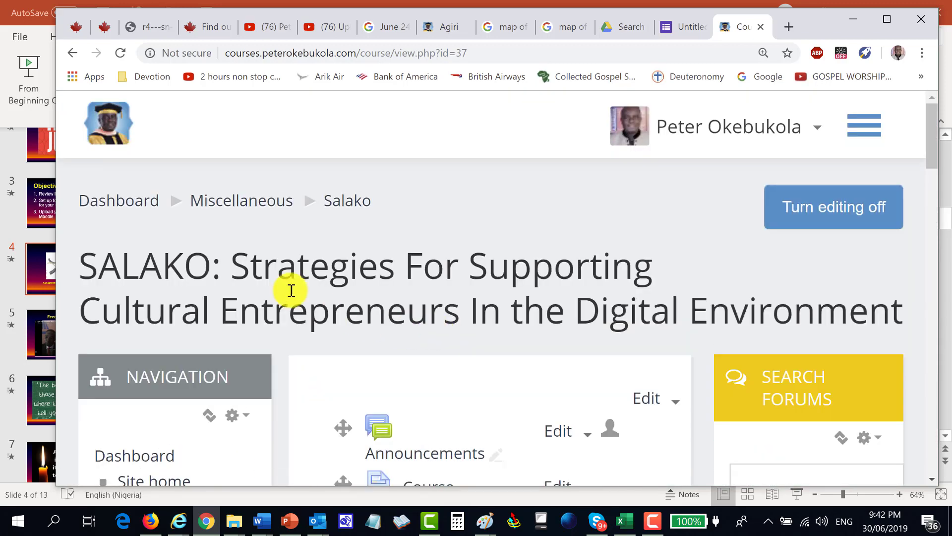
left_click(235, 201)
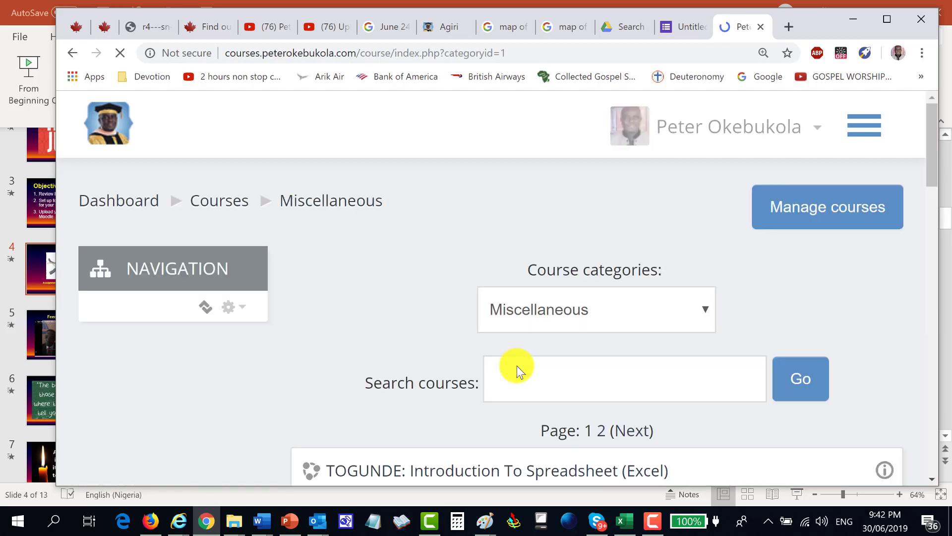
scroll(517, 365, "down", 12)
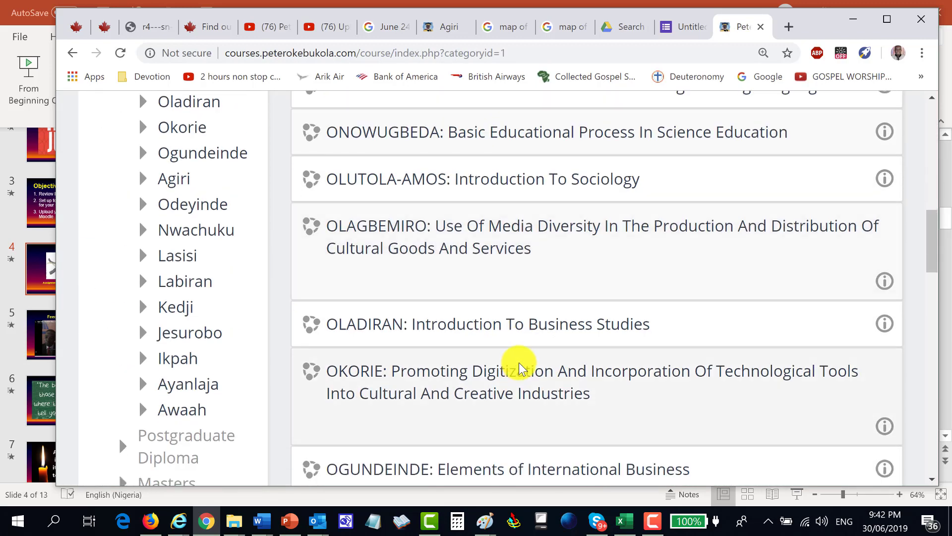
scroll(519, 369, "down", 10)
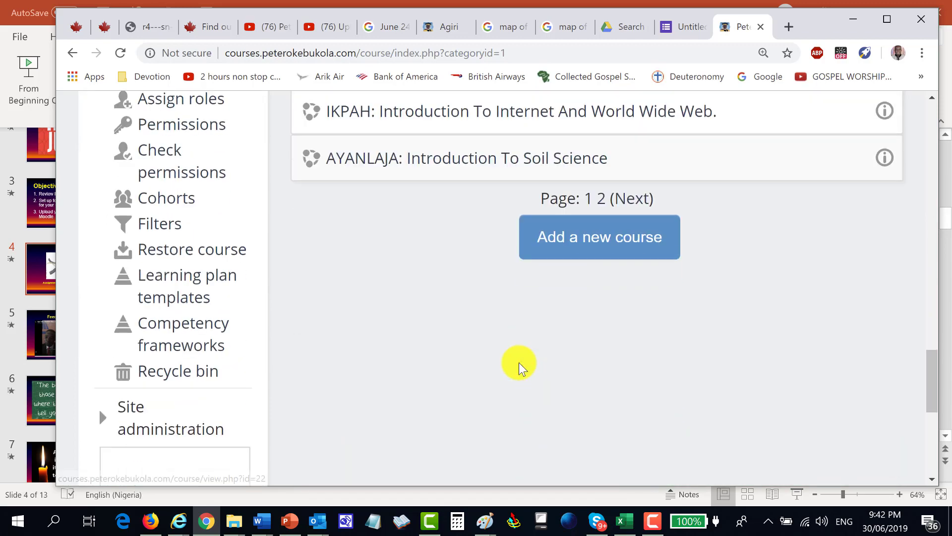
scroll(504, 373, "up", 8)
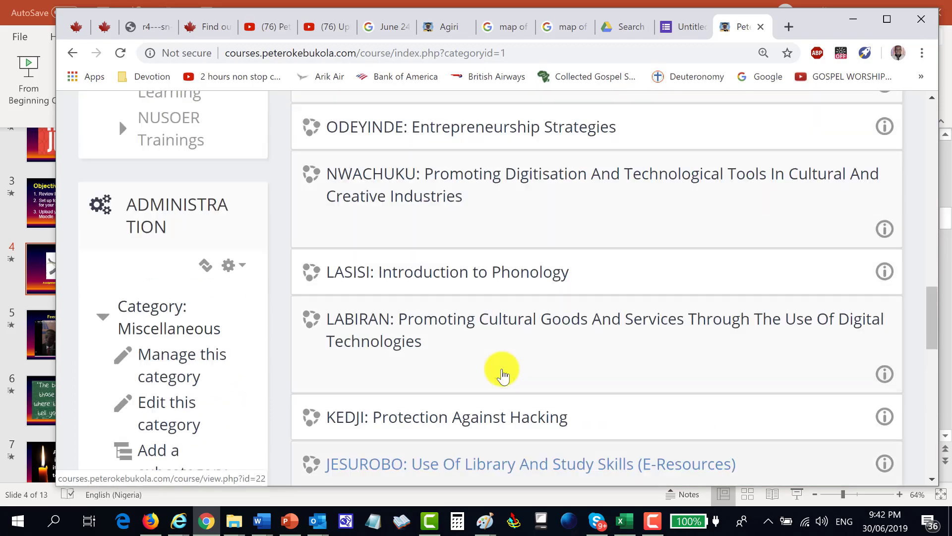
scroll(502, 373, "up", 2)
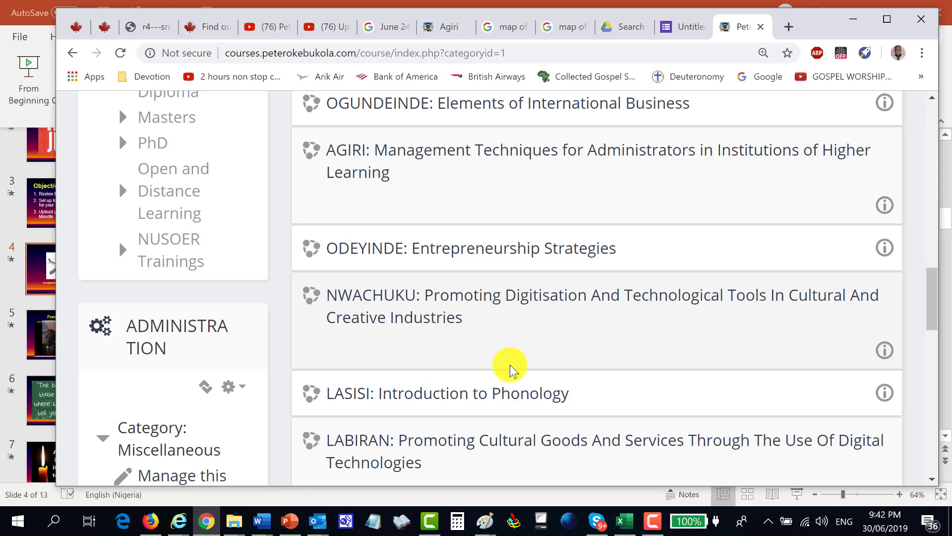
Switch to the Word document Scores for Discussion Forum No. 3 and review the first two contributions and their scores
key("alt+Tab")
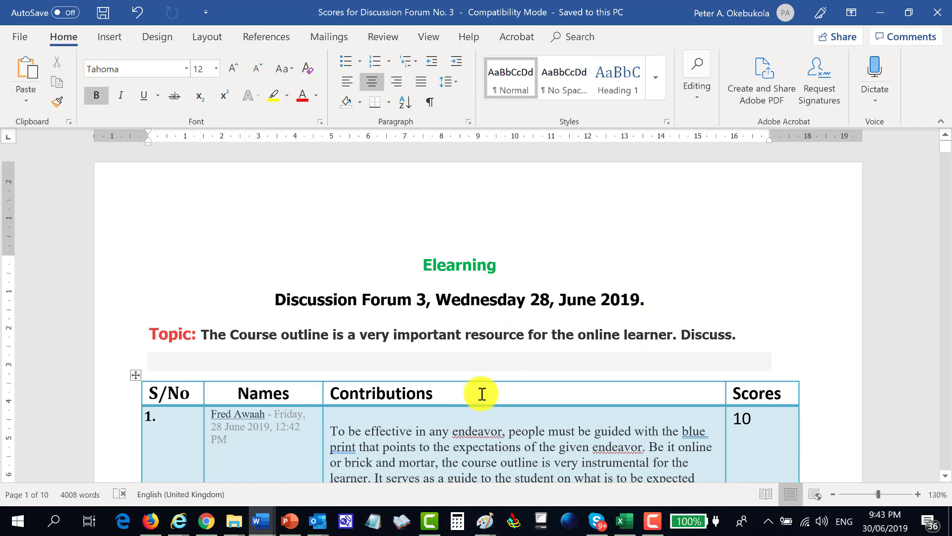
scroll(347, 397, "down", 2)
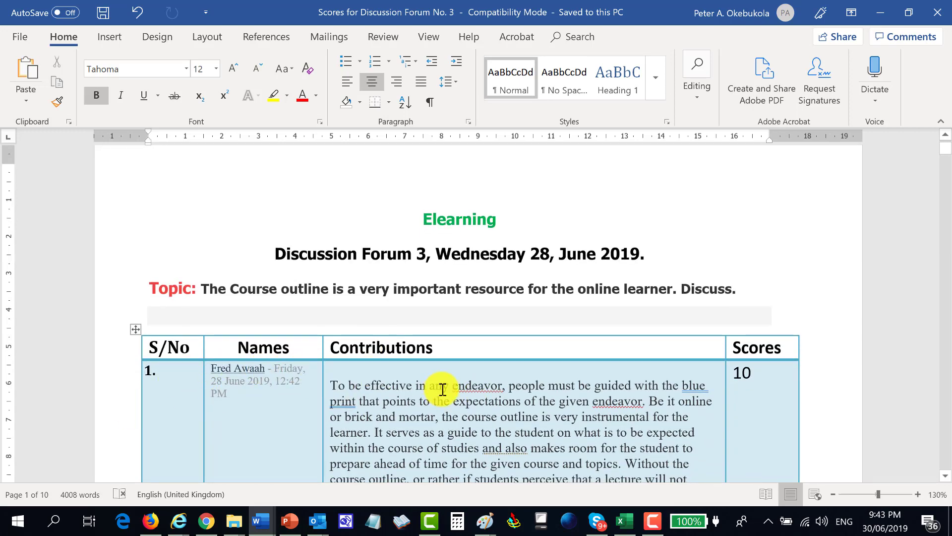
scroll(442, 385, "down", 6)
scroll(442, 387, "down", 4)
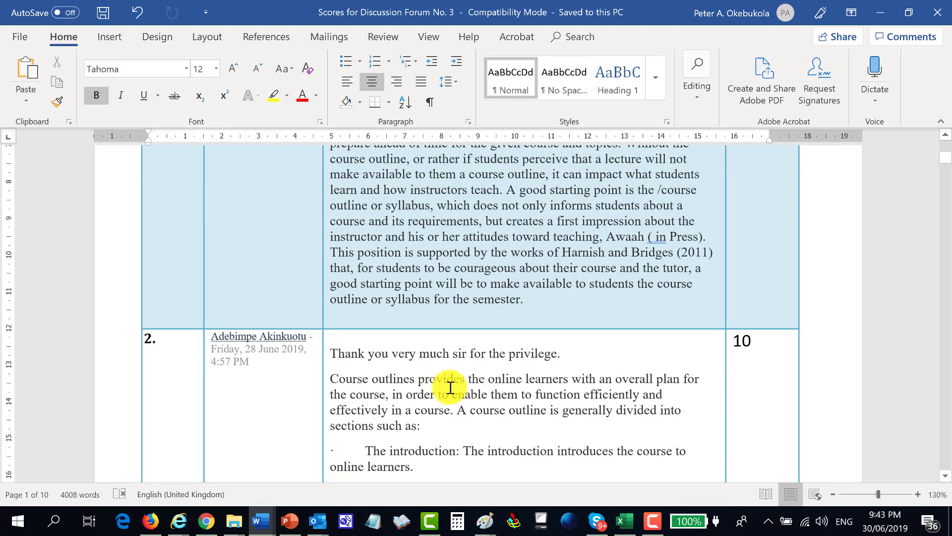
Correct both occurrences of "endeavor" to "endeavour" in the first participant's contribution
scroll(451, 383, "up", 7)
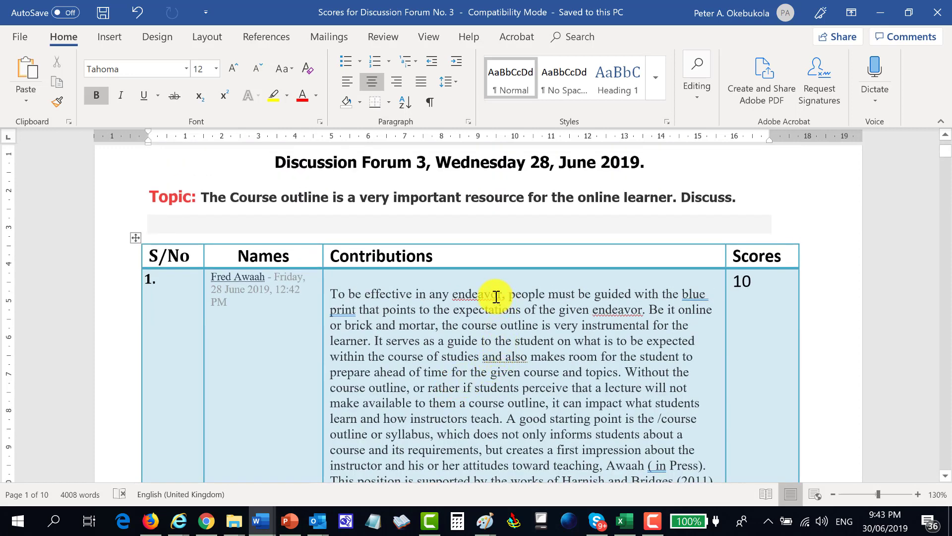
left_click(497, 296)
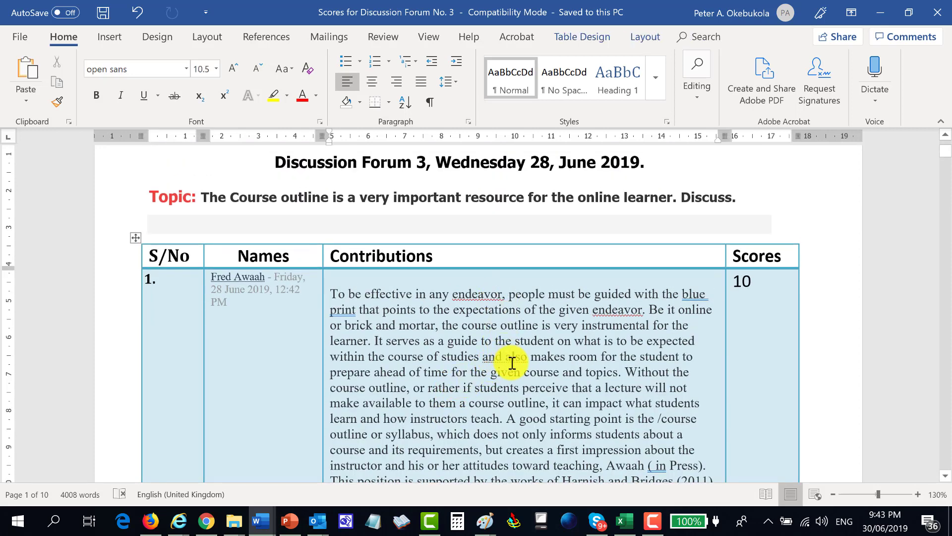
type("u")
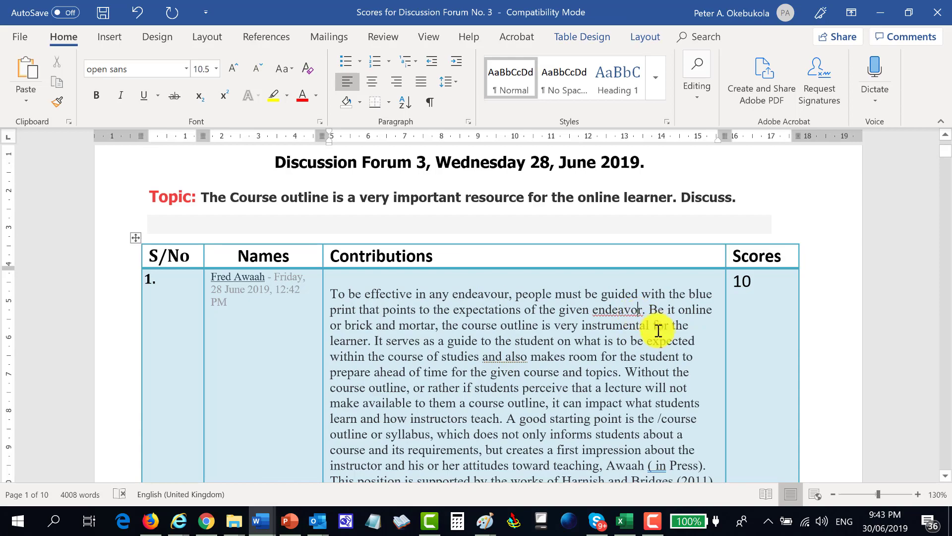
type("u")
Review the remaining forum contributions and their scores through to the end of the document
scroll(574, 347, "down", 3)
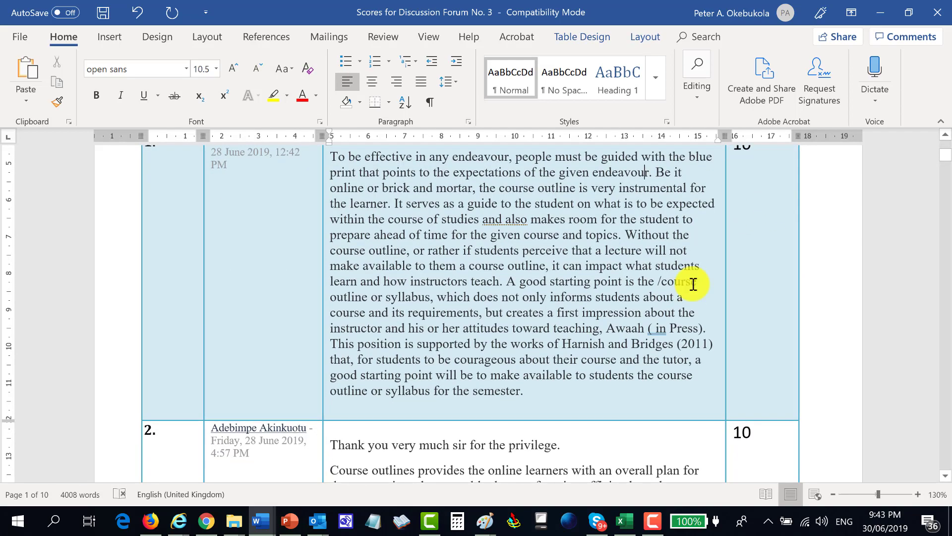
scroll(468, 365, "down", 3)
scroll(425, 361, "down", 15)
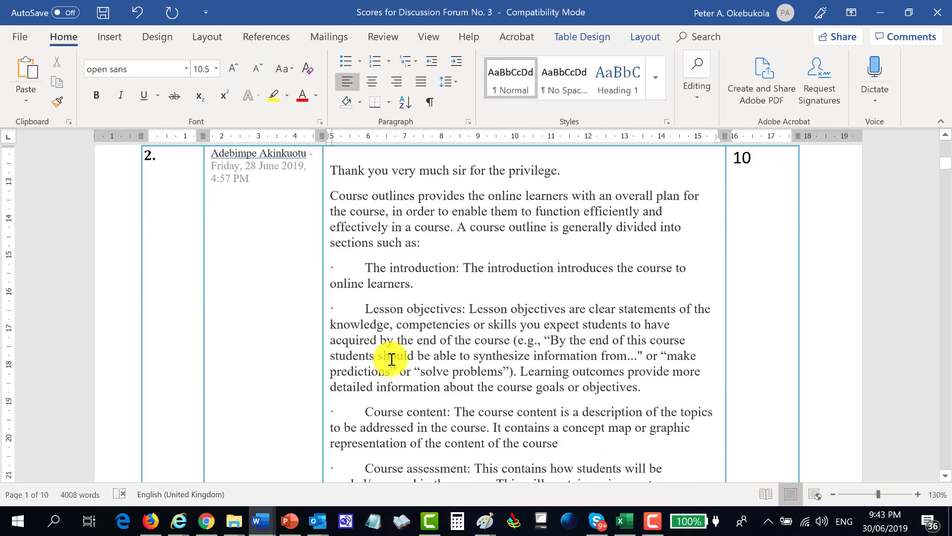
scroll(423, 351, "down", 8)
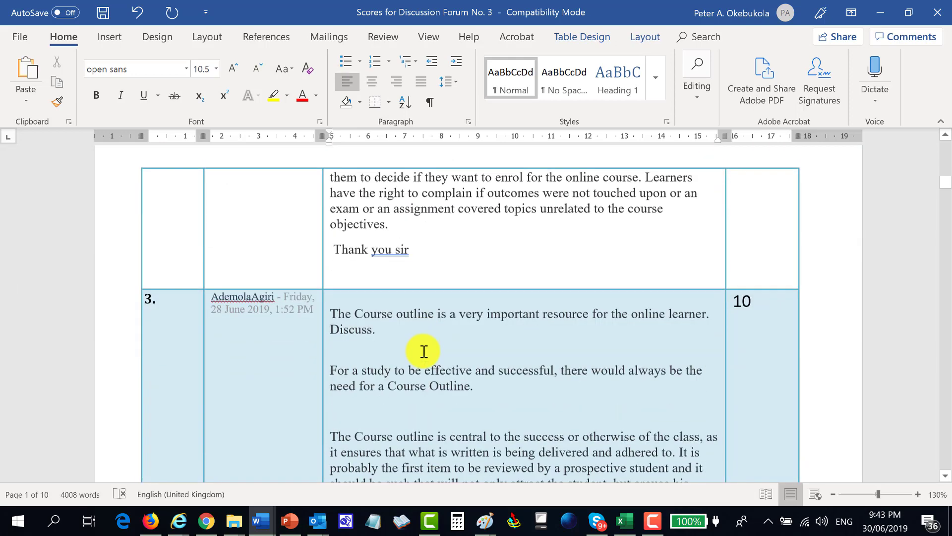
scroll(425, 351, "down", 15)
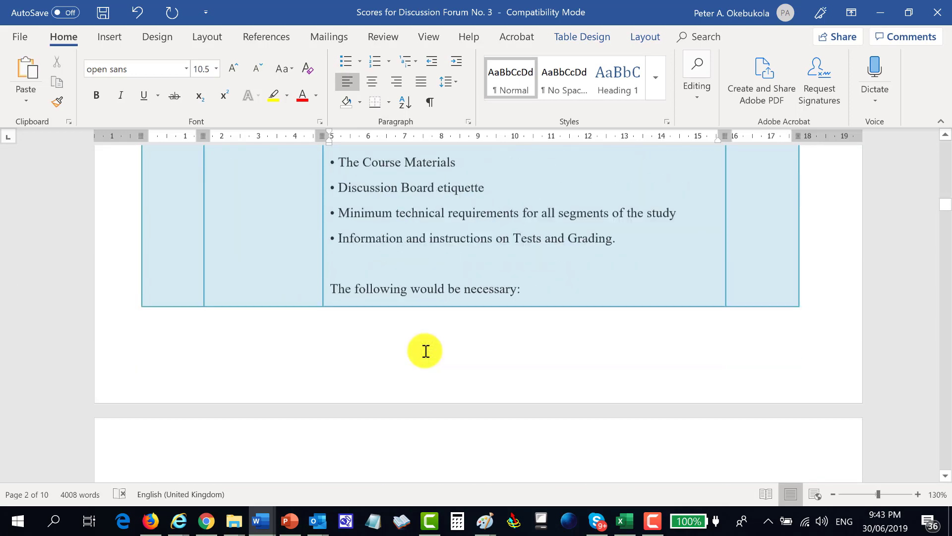
scroll(426, 349, "down", 15)
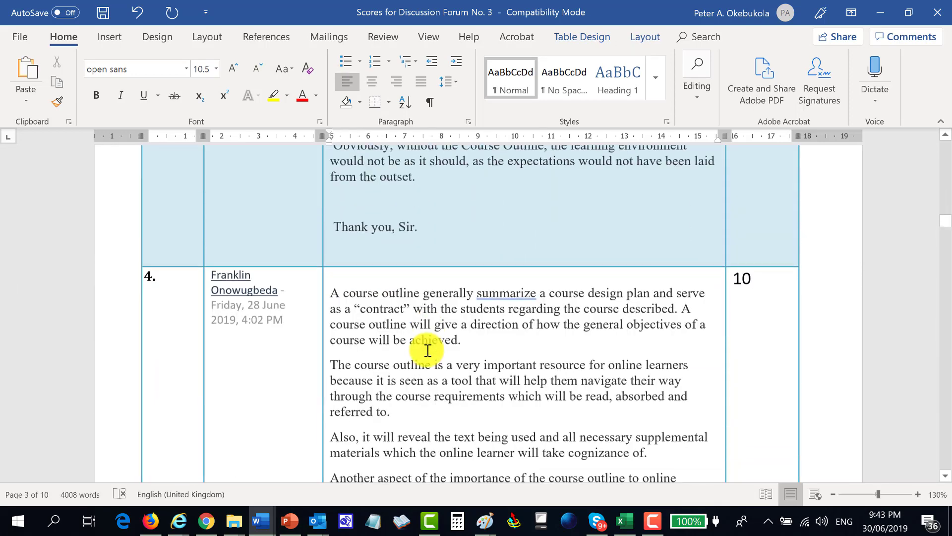
scroll(434, 353, "down", 15)
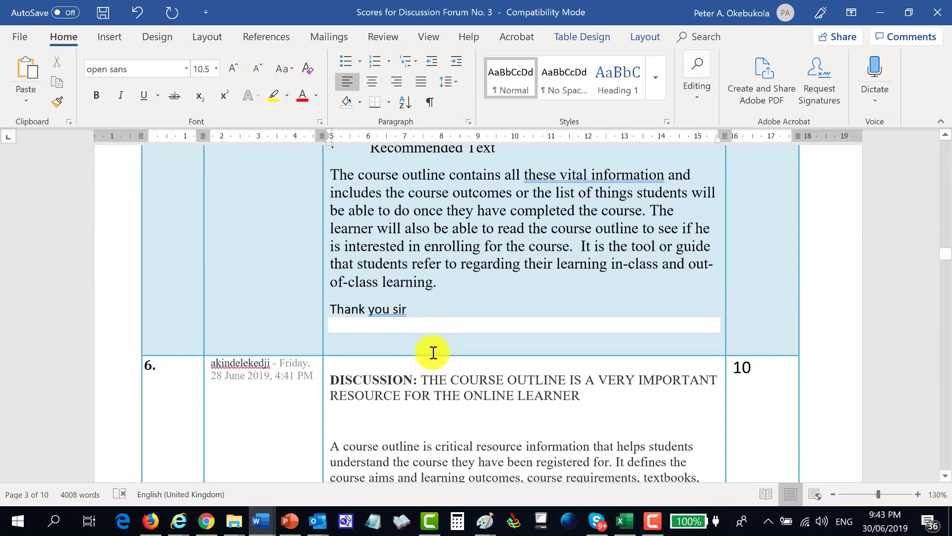
scroll(436, 357, "down", 15)
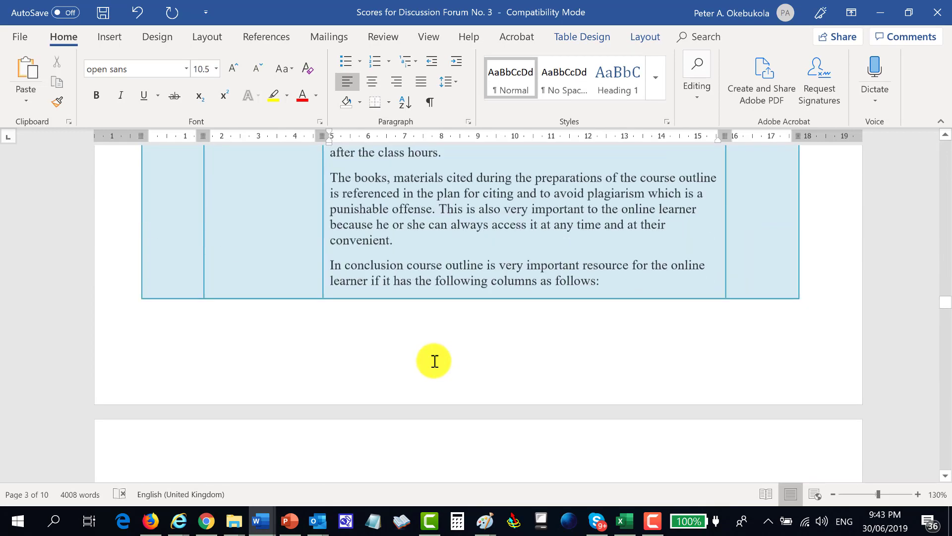
scroll(436, 361, "down", 15)
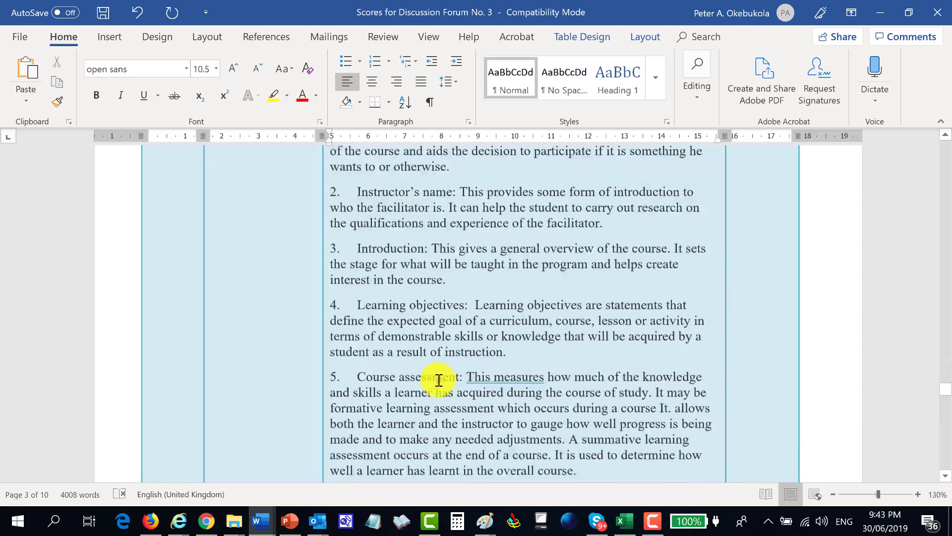
scroll(438, 381, "down", 15)
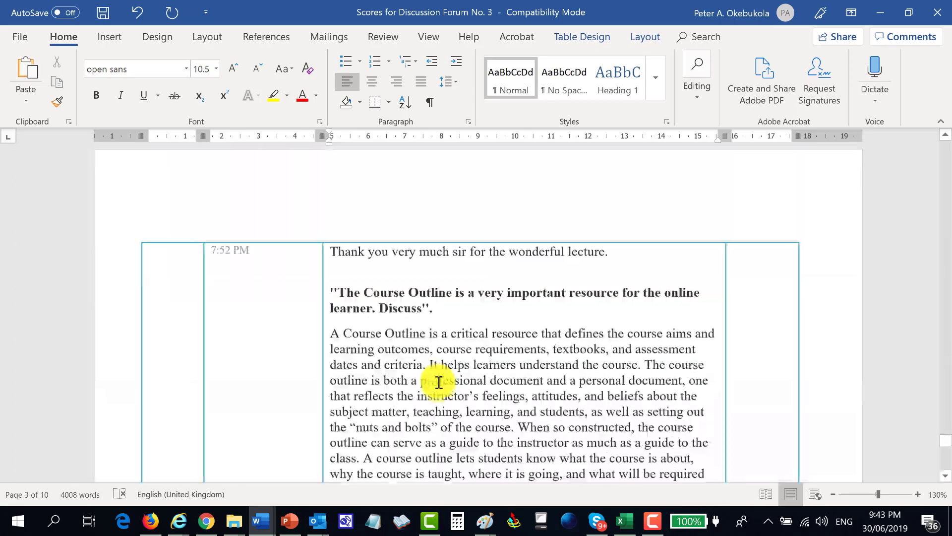
scroll(438, 382, "down", 20)
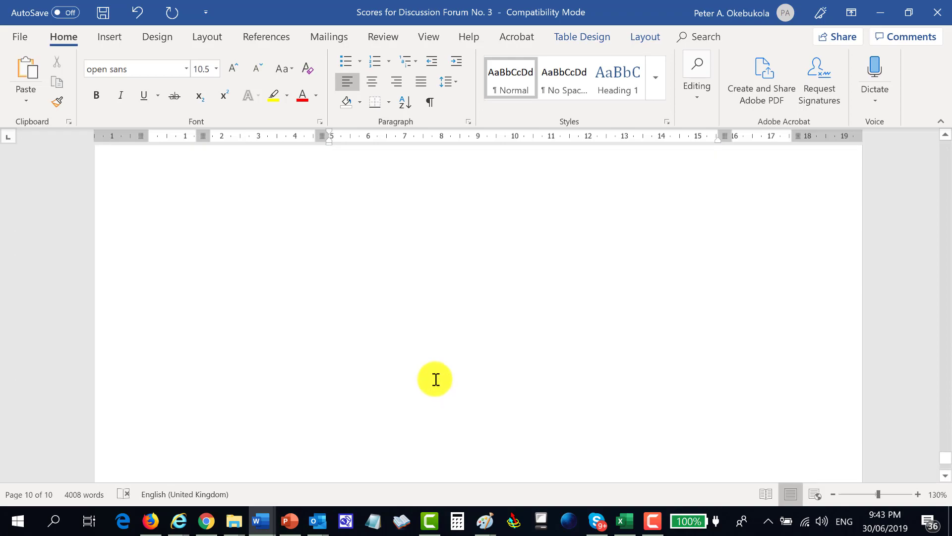
Re-examine the last contributions in the discussion forum table, including entries 13 and 14
scroll(436, 380, "up", 10)
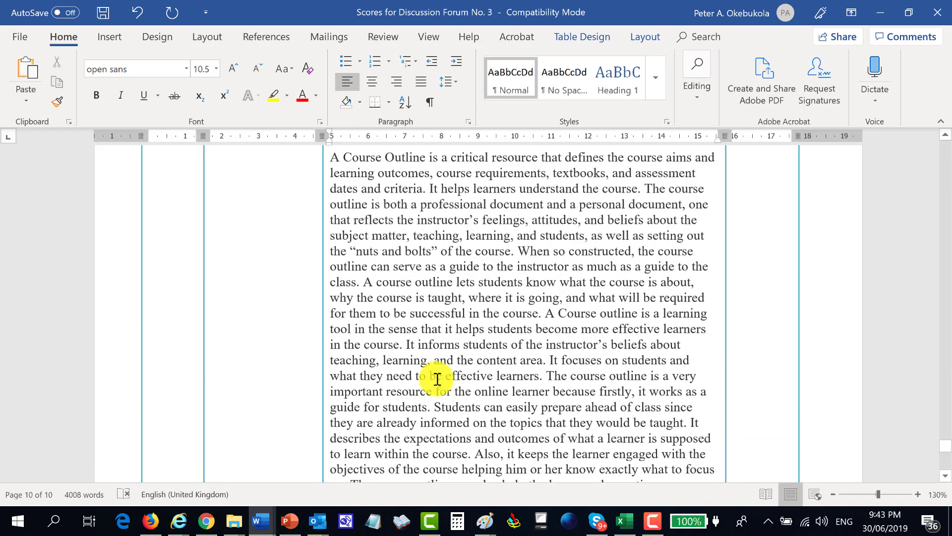
scroll(437, 379, "up", 4)
scroll(437, 379, "down", 10)
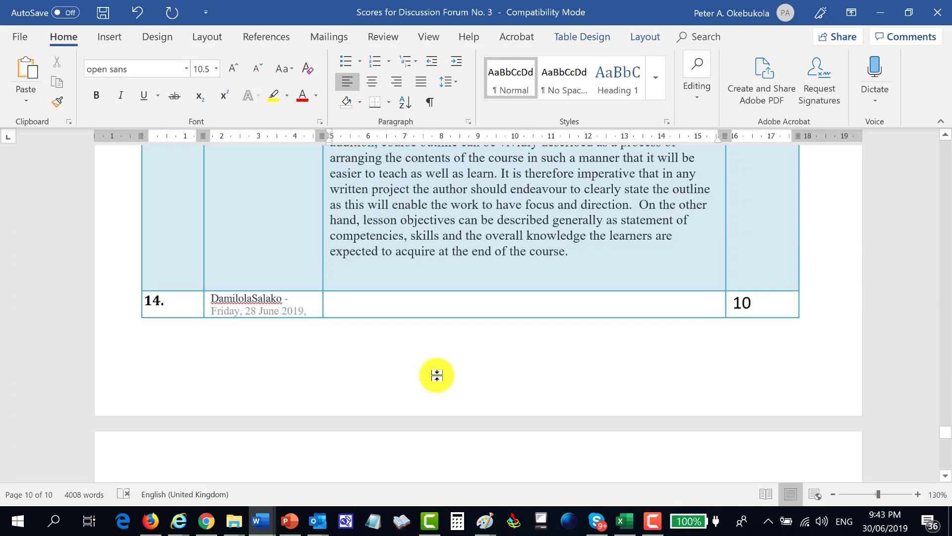
scroll(437, 295, "down", 3)
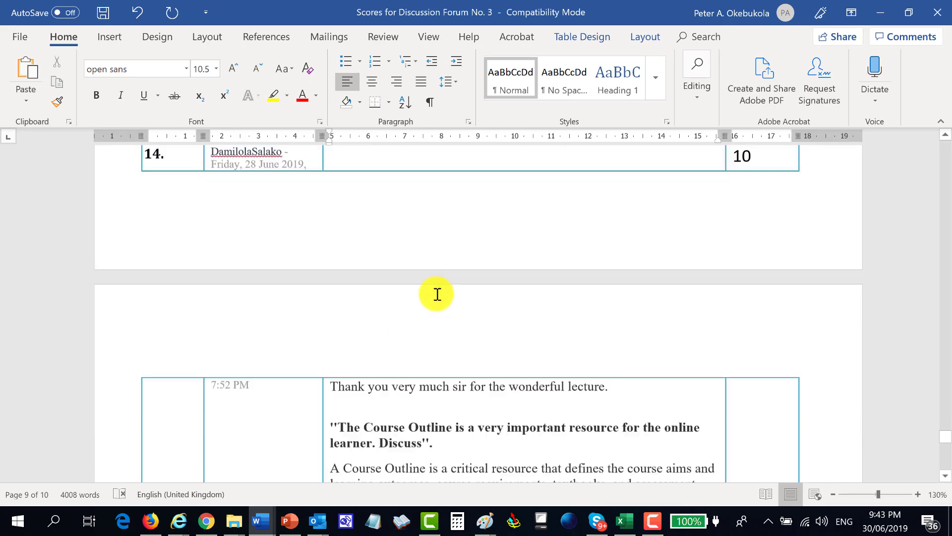
scroll(437, 295, "down", 15)
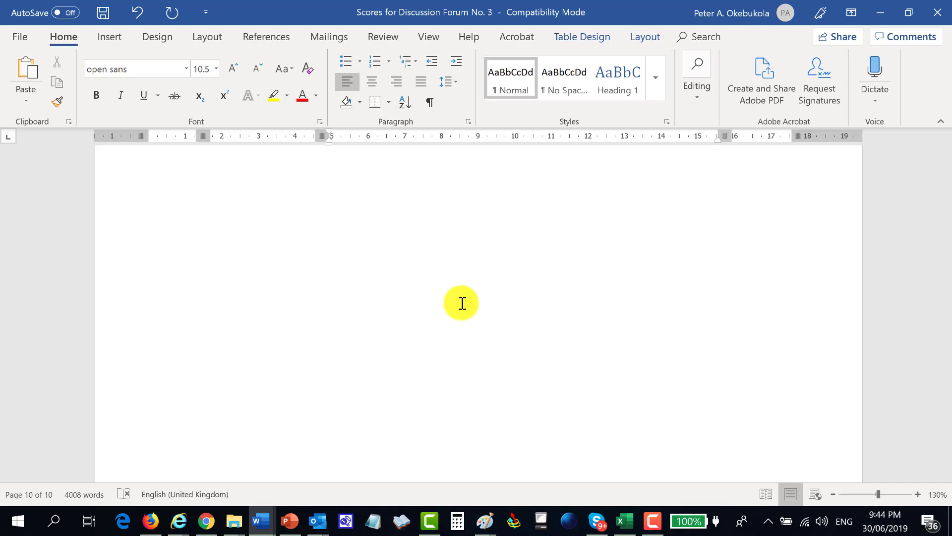
scroll(476, 302, "up", 15)
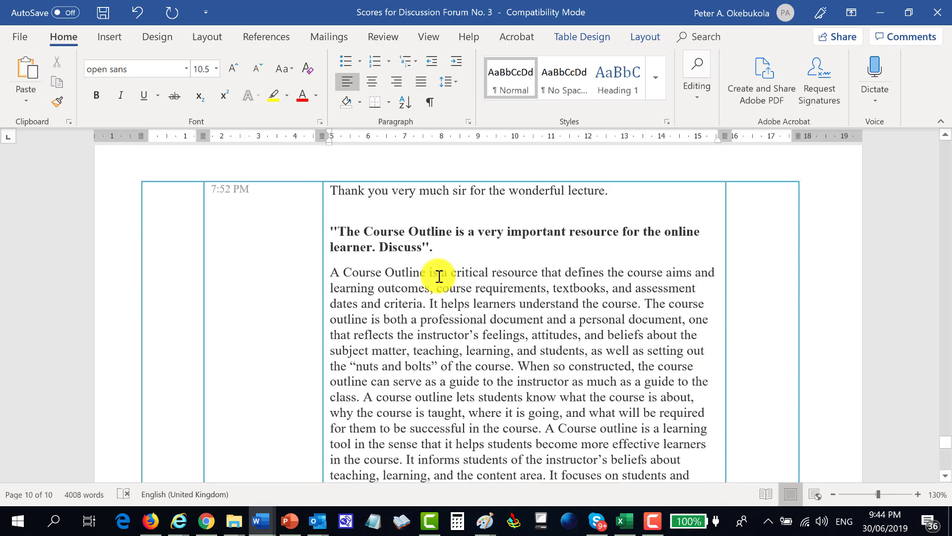
scroll(440, 277, "up", 15)
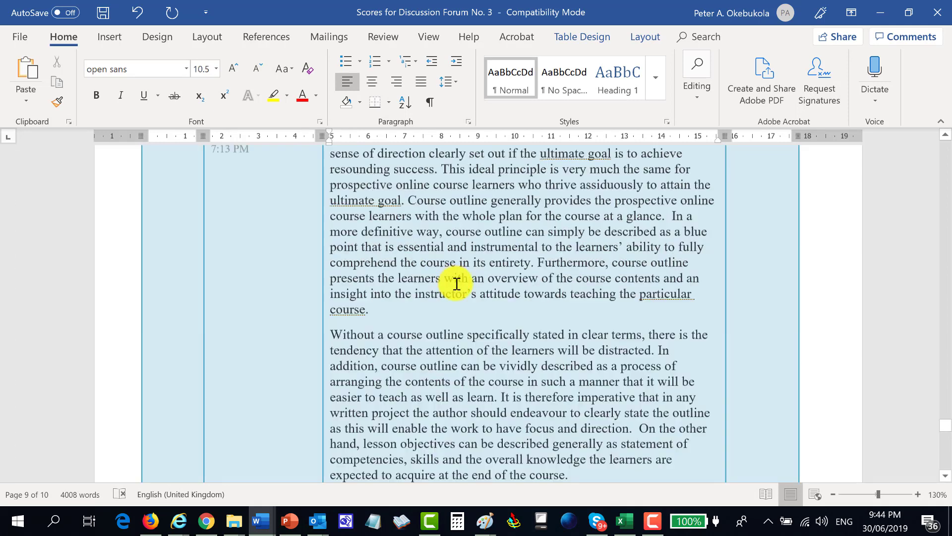
scroll(457, 283, "up", 1)
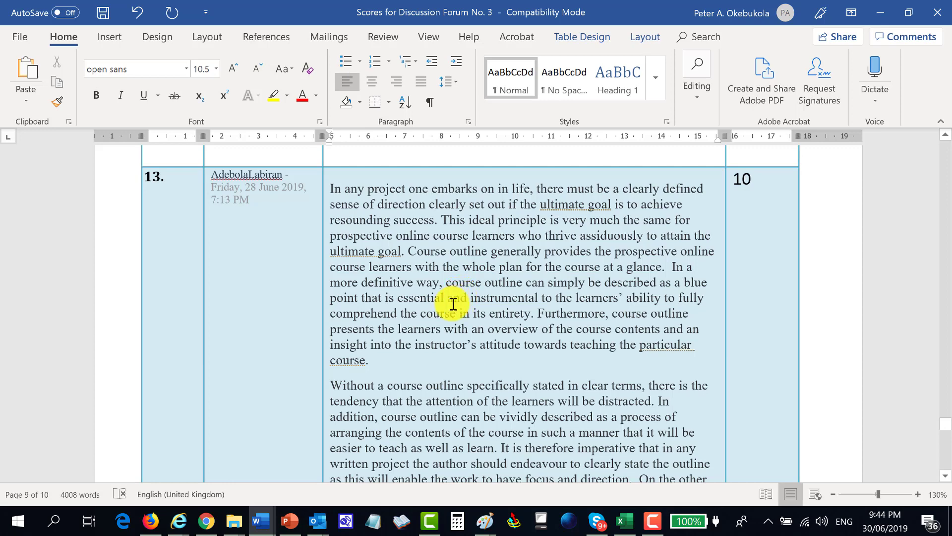
scroll(453, 304, "up", 10)
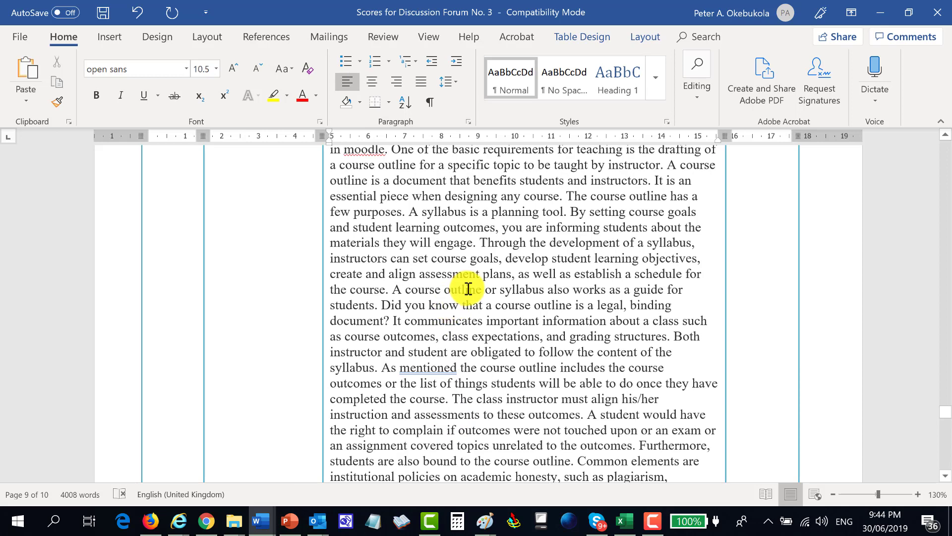
Switch to the Scores on Week 3 Test document, deselect its table and enlarge the page to 130% to read the grades
key("alt+Tab")
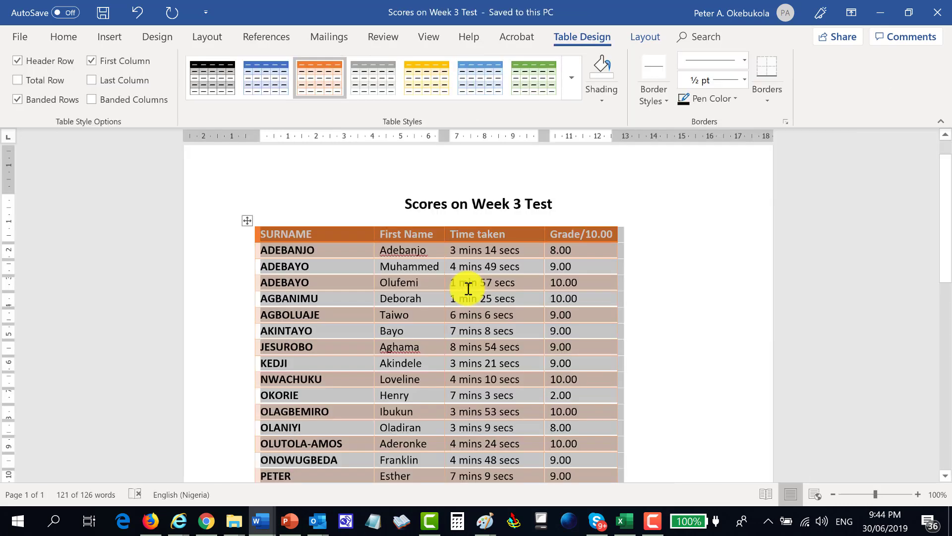
left_click(700, 252)
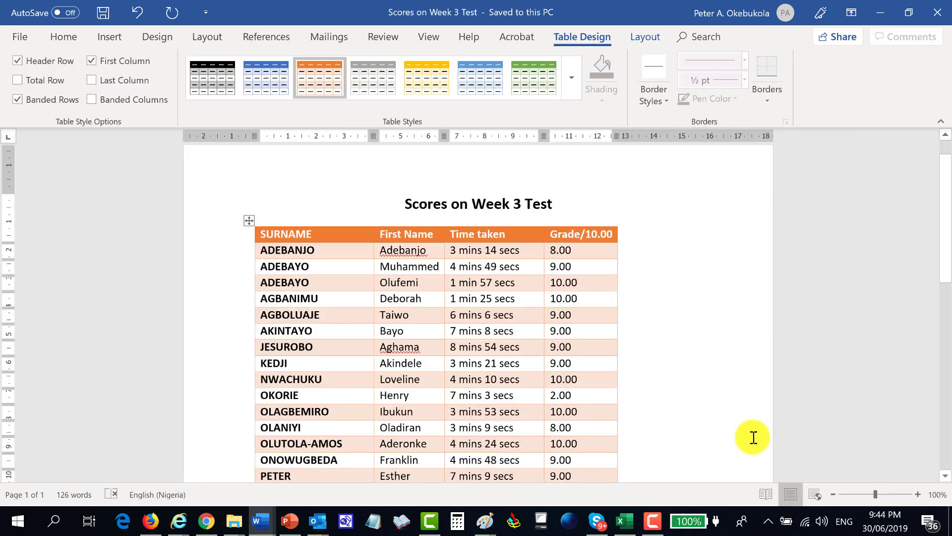
left_click(917, 495)
left_click(917, 494)
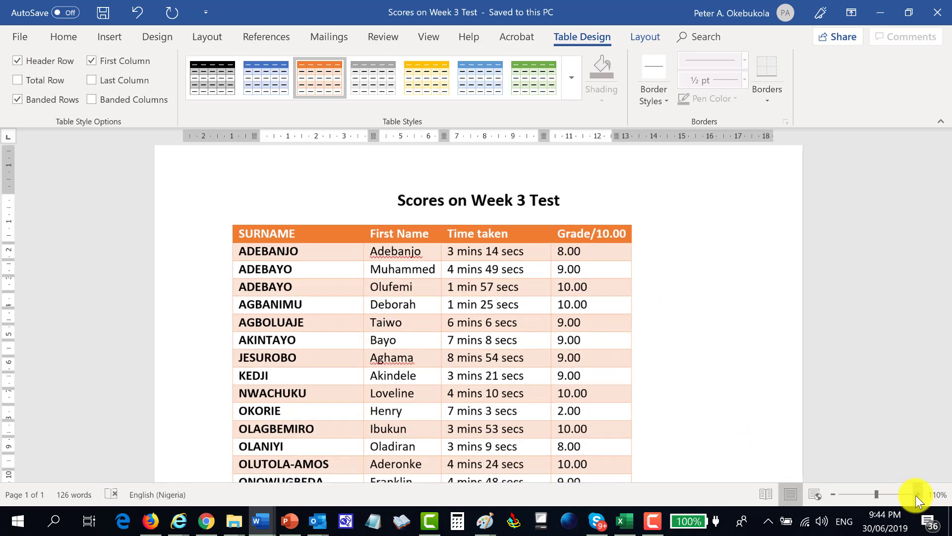
left_click(917, 495)
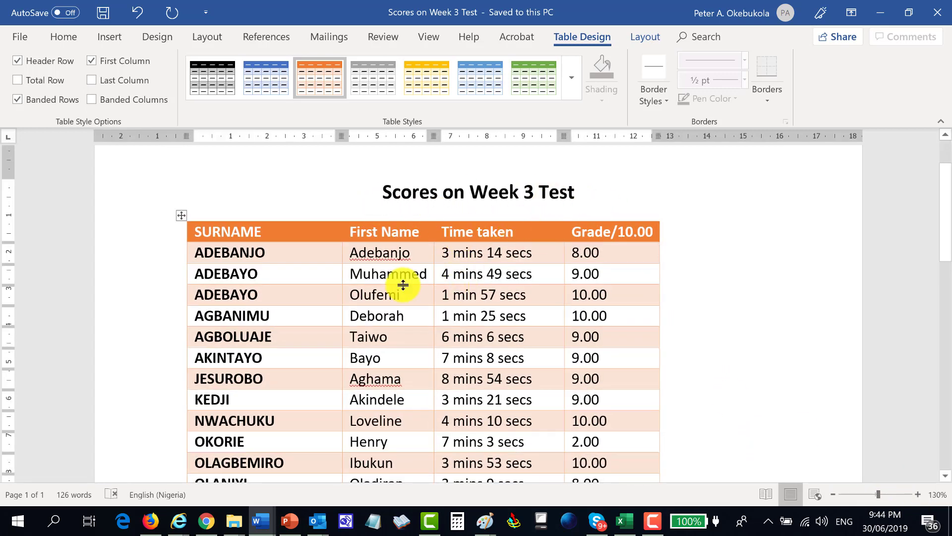
Review the participants' grades in the Week 3 test table, from the first entry through the Overall Average row
scroll(403, 282, "down", 1)
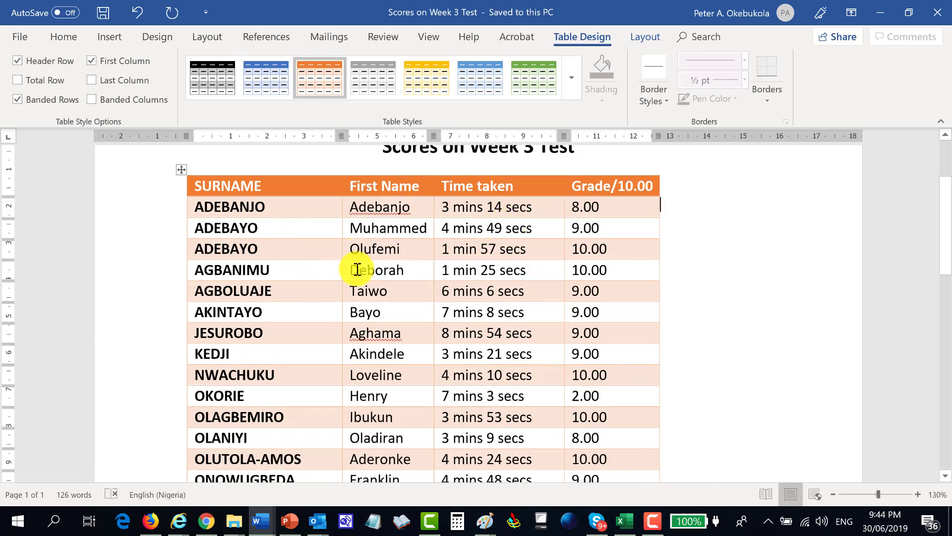
scroll(357, 270, "down", 4)
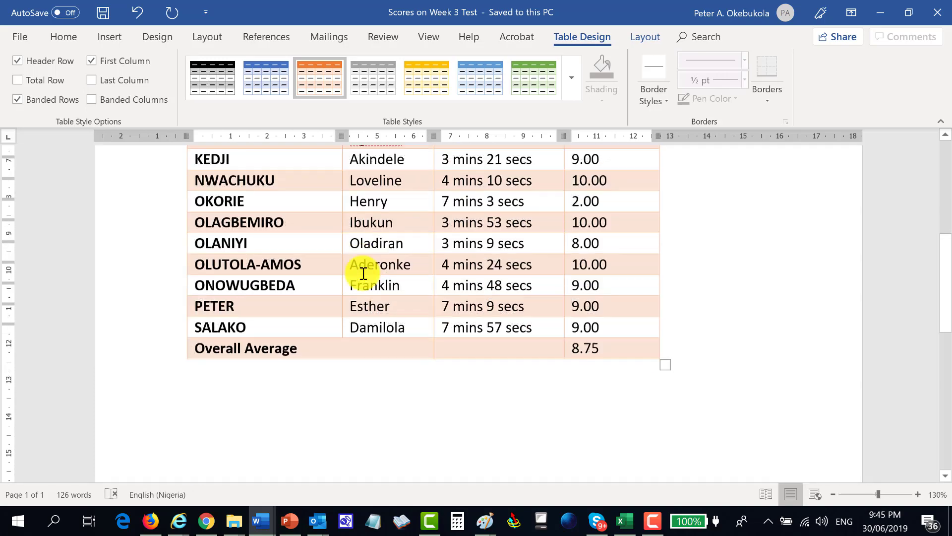
scroll(367, 274, "down", 3)
scroll(389, 279, "up", 4)
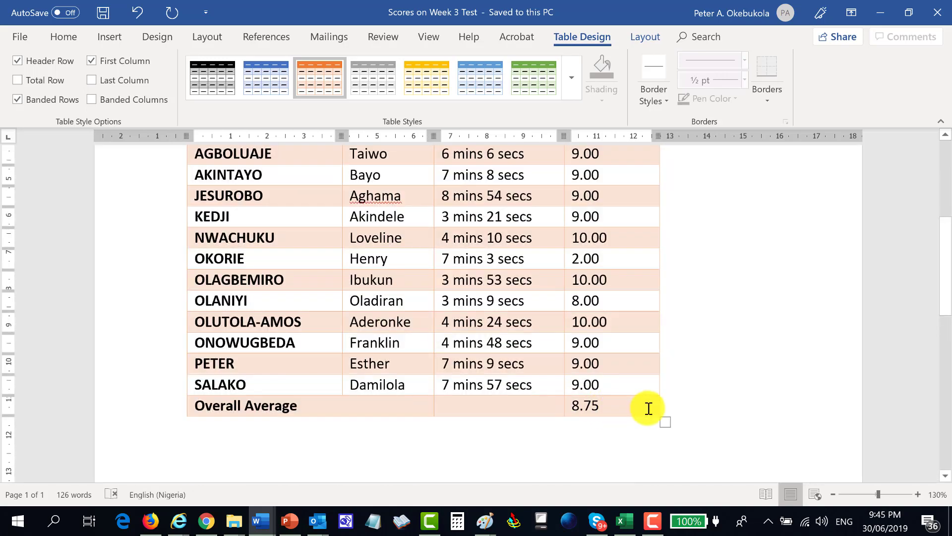
scroll(335, 276, "up", 5)
scroll(345, 315, "down", 3)
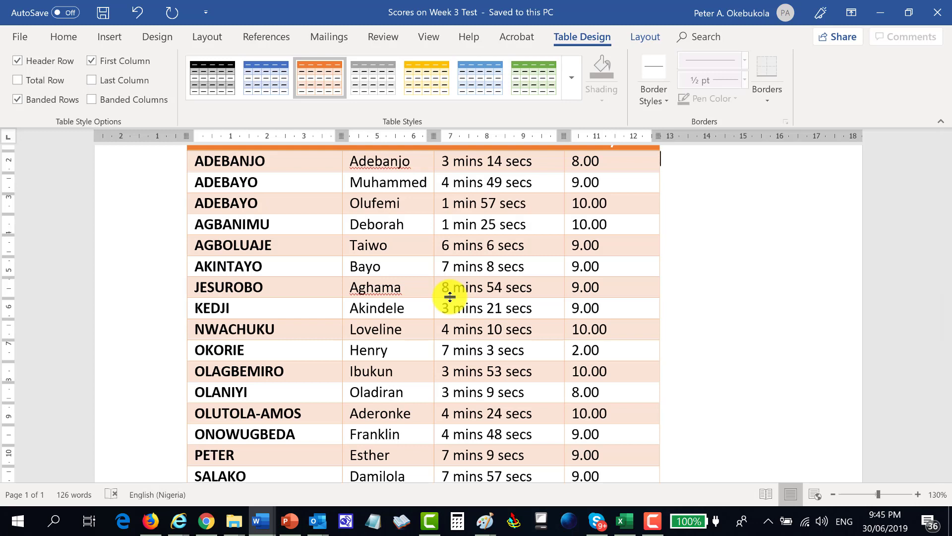
Re-examine the time taken and grade for each participant in the Week 3 test table, ending at the last rows
left_click(469, 267)
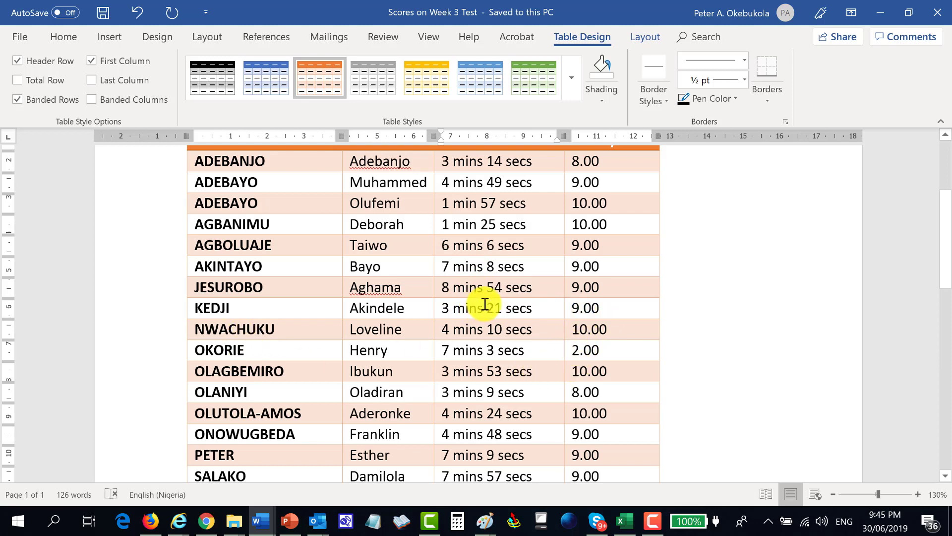
scroll(481, 298, "down", 3)
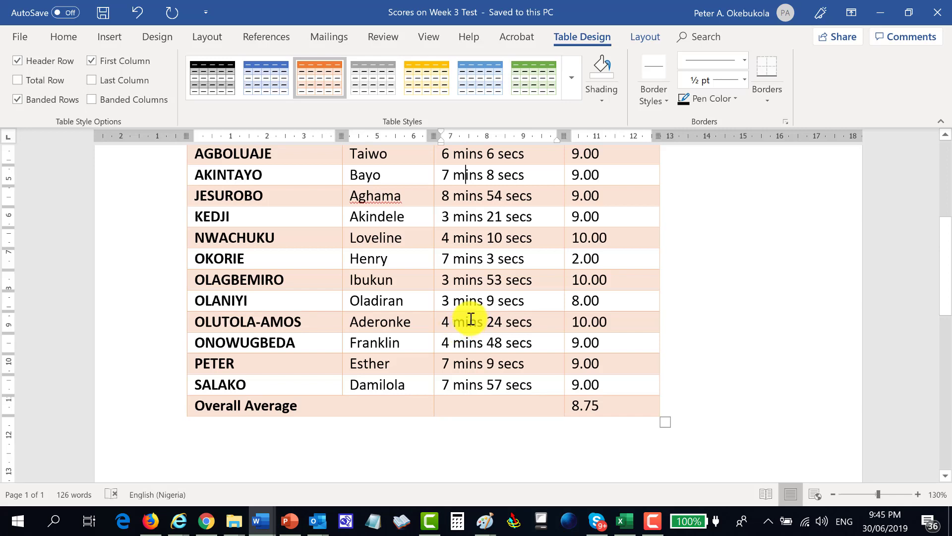
scroll(474, 320, "up", 3)
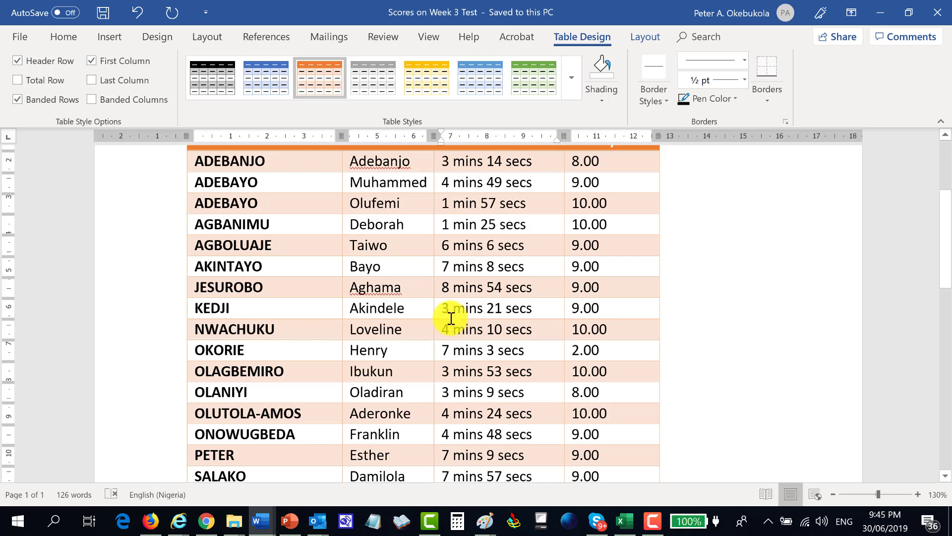
scroll(452, 317, "down", 2)
scroll(451, 316, "up", 3)
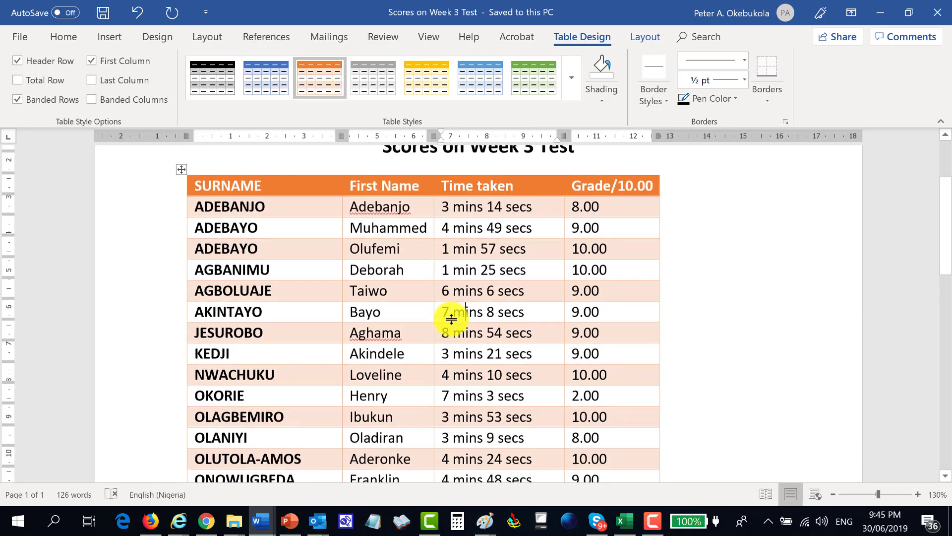
scroll(452, 319, "down", 3)
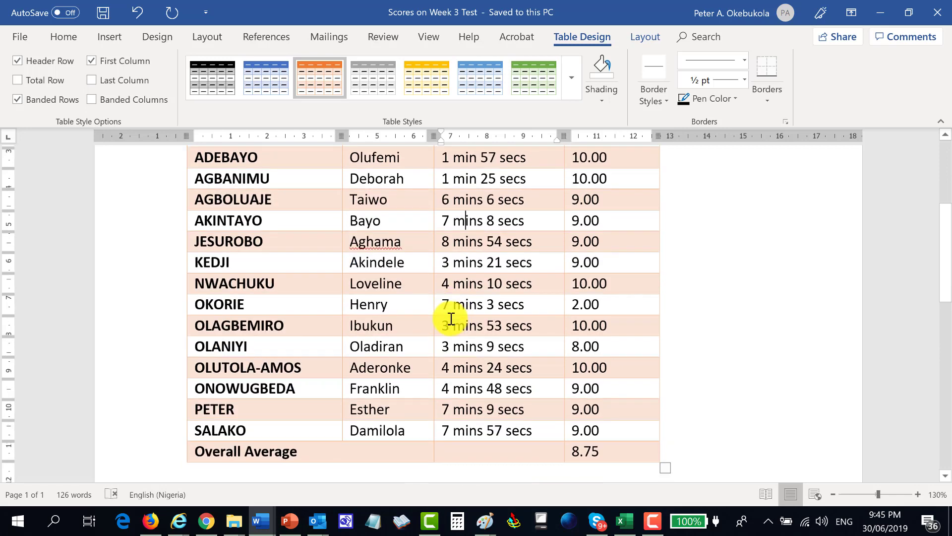
scroll(323, 377, "down", 2)
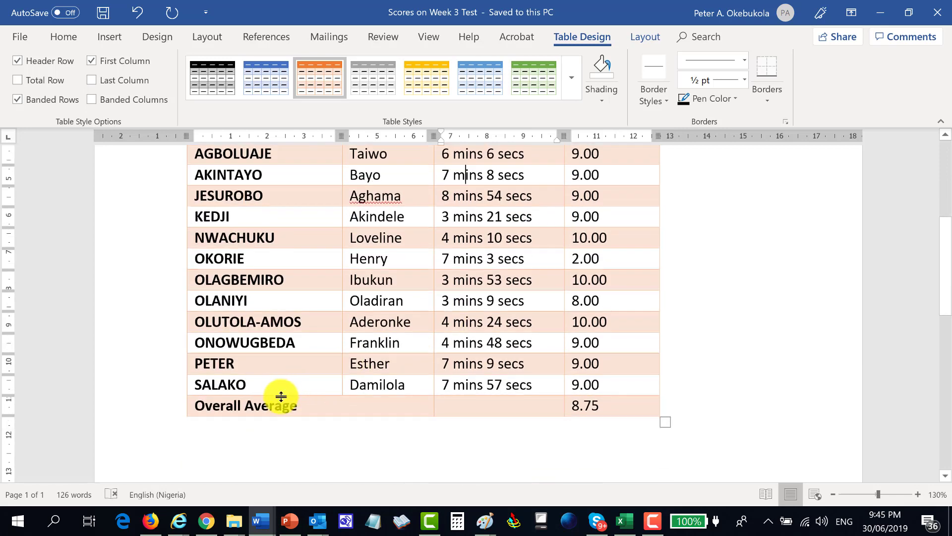
left_click(276, 387)
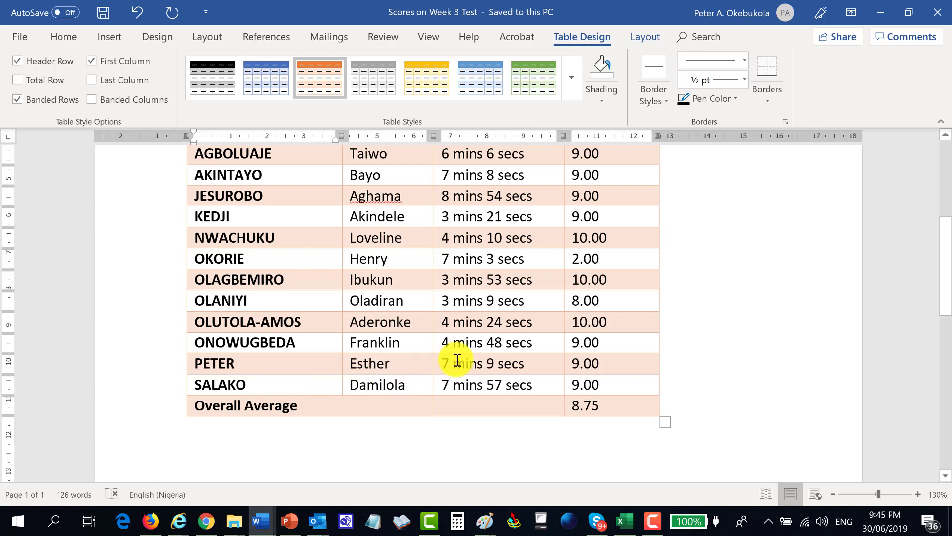
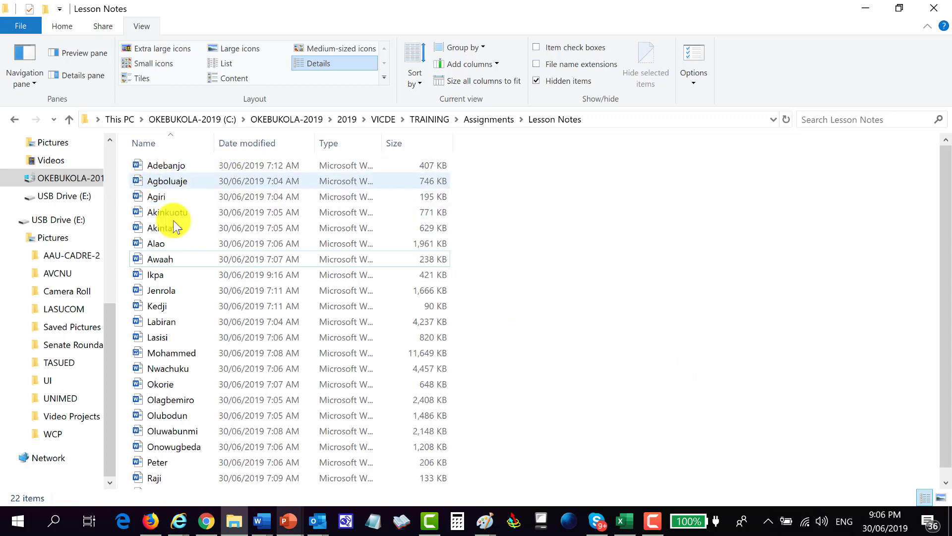
Switch to the Lesson Notes folder, look through its files, and open the 90 KB lesson document with editing enabled
scroll(182, 251, "down", 1)
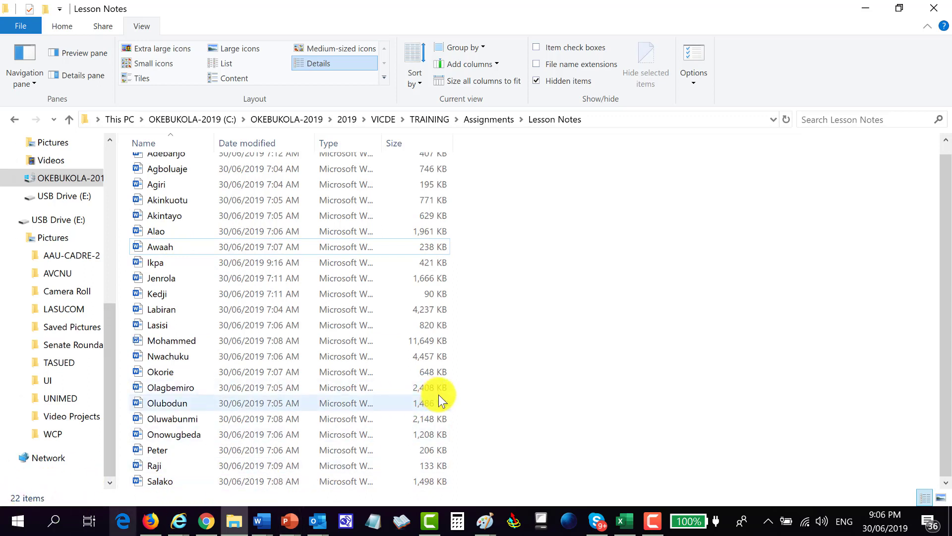
scroll(297, 260, "up", 1)
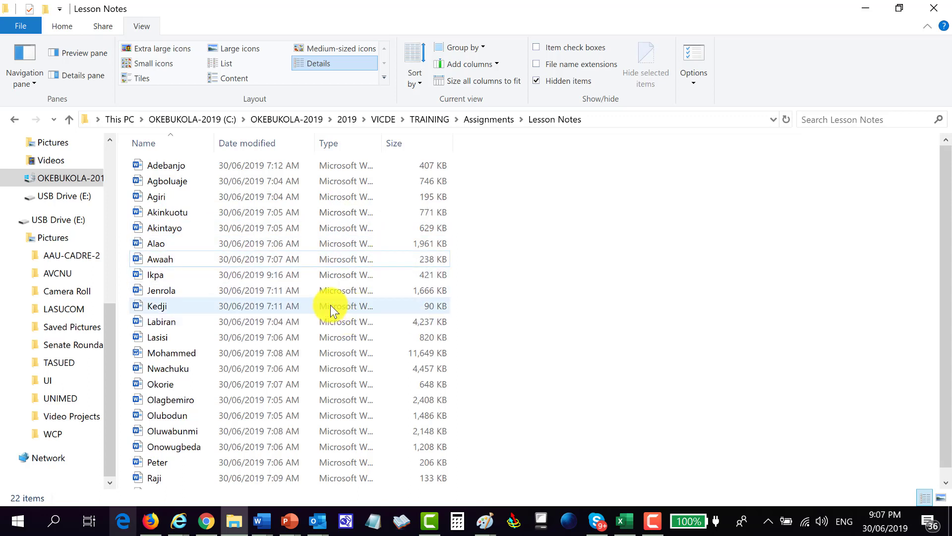
left_click(266, 307)
double_click(267, 308)
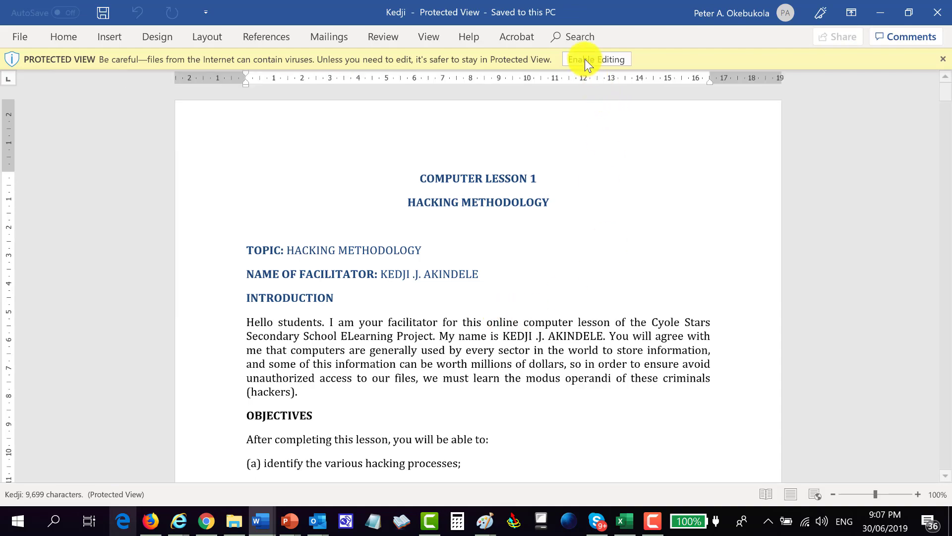
left_click(585, 59)
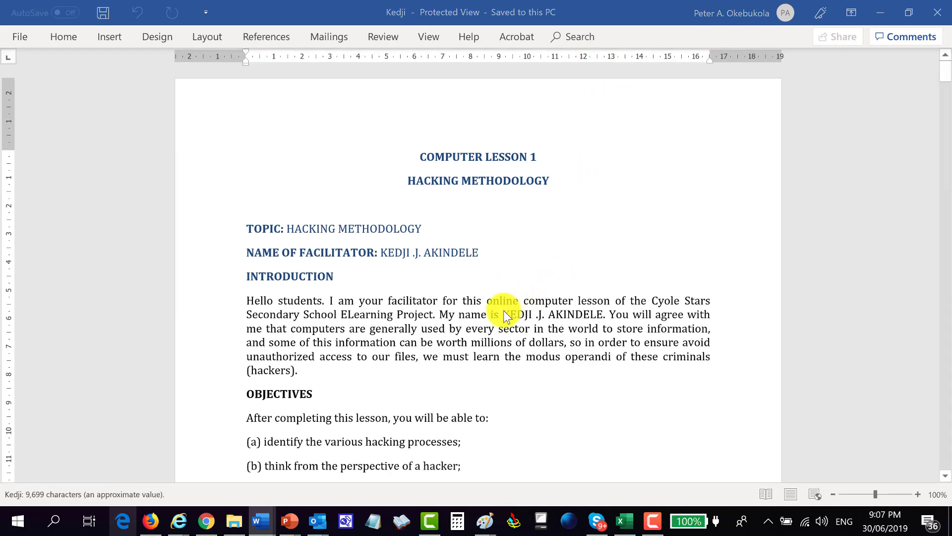
Review the Hacking Methodology lesson from its introduction and objectives through the Figure 3 diagram
scroll(408, 395, "down", 6)
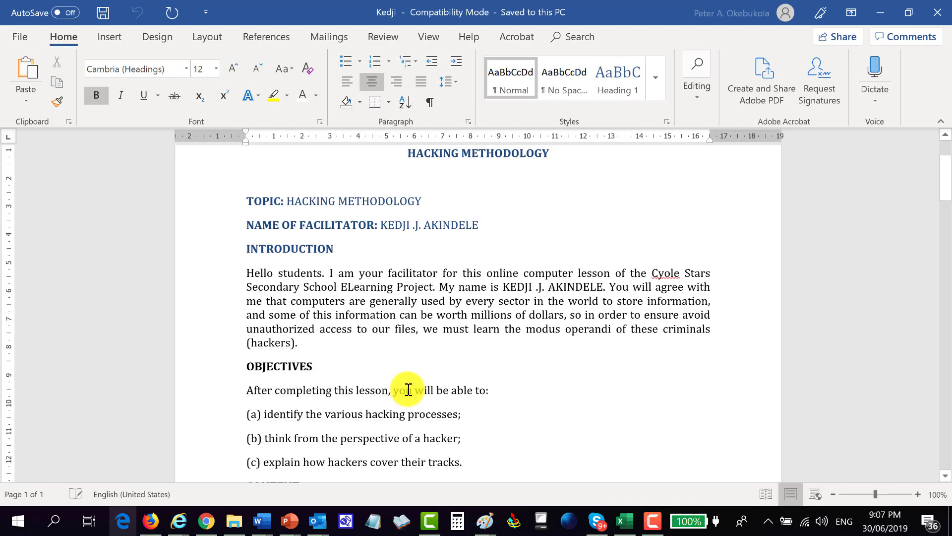
scroll(392, 342, "down", 10)
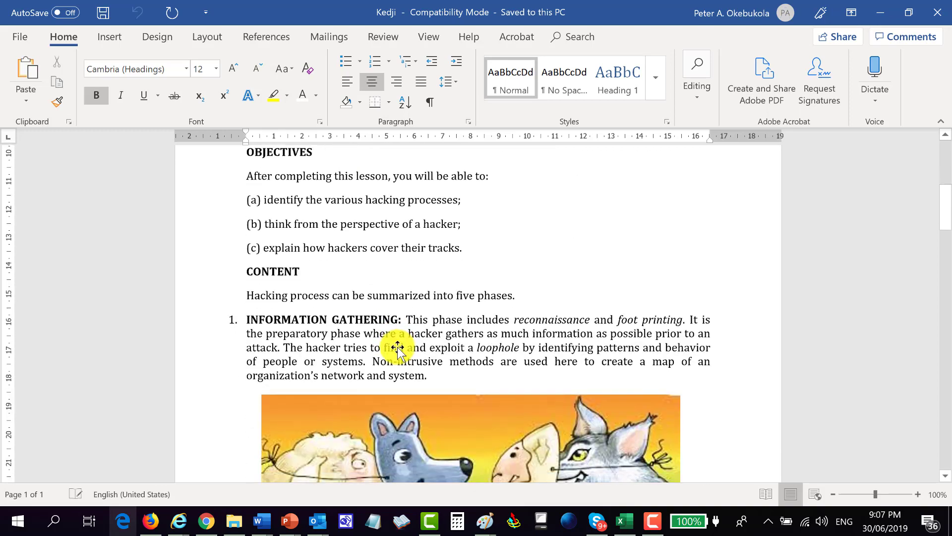
scroll(400, 345, "down", 20)
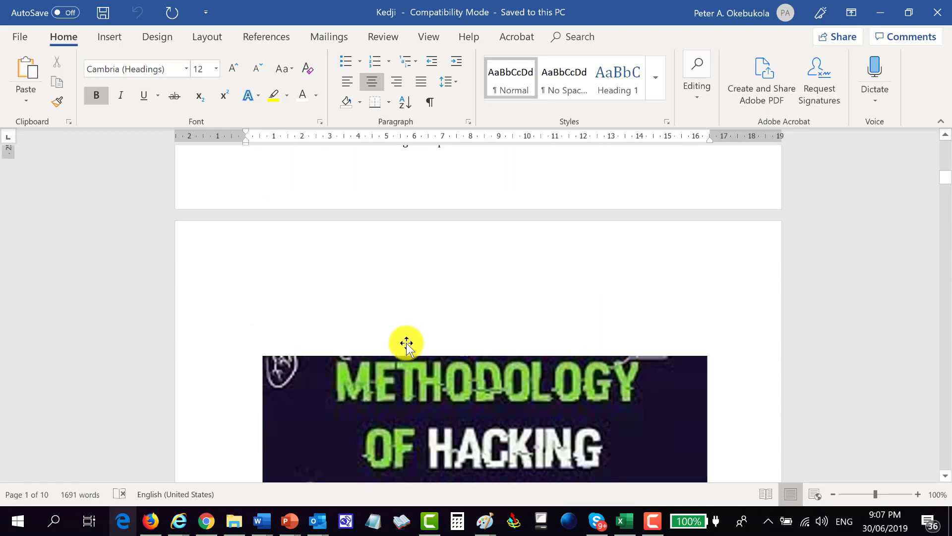
scroll(415, 345, "down", 18)
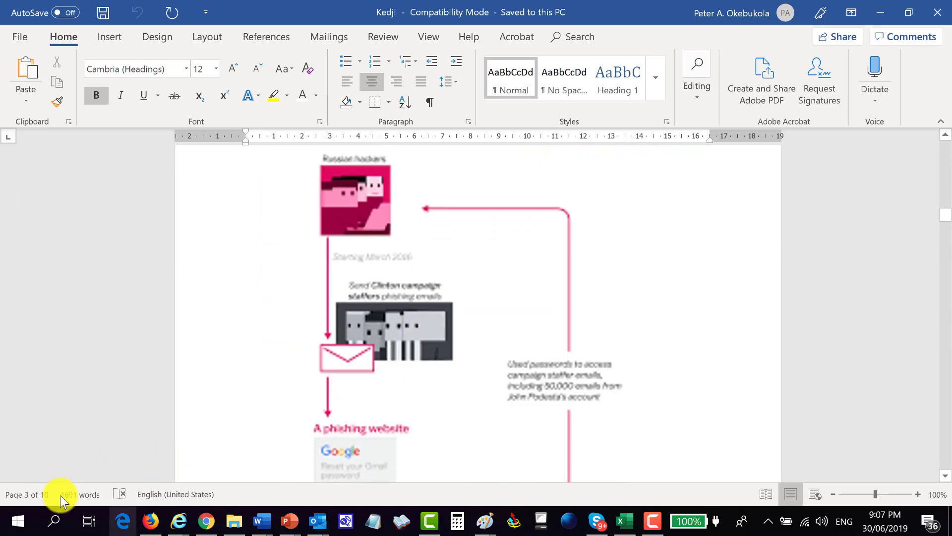
scroll(439, 351, "down", 8)
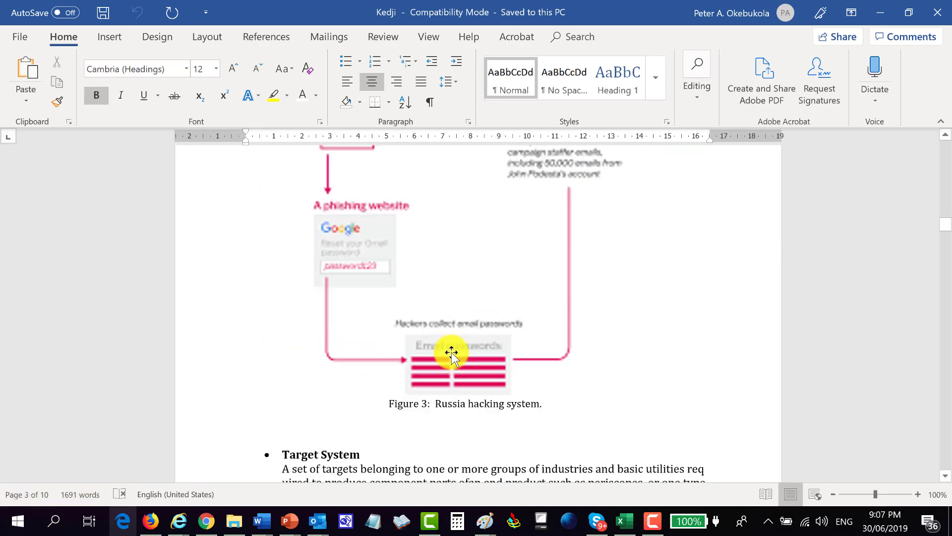
Review the rest of the hacking lesson, including its figures, steps, quiz questions and assignment, and close the document
scroll(451, 353, "down", 20)
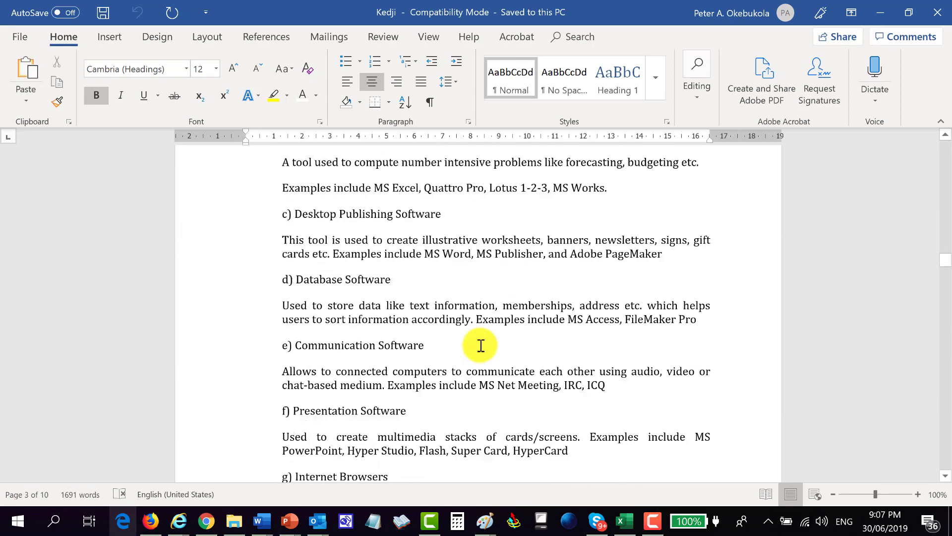
scroll(481, 345, "down", 20)
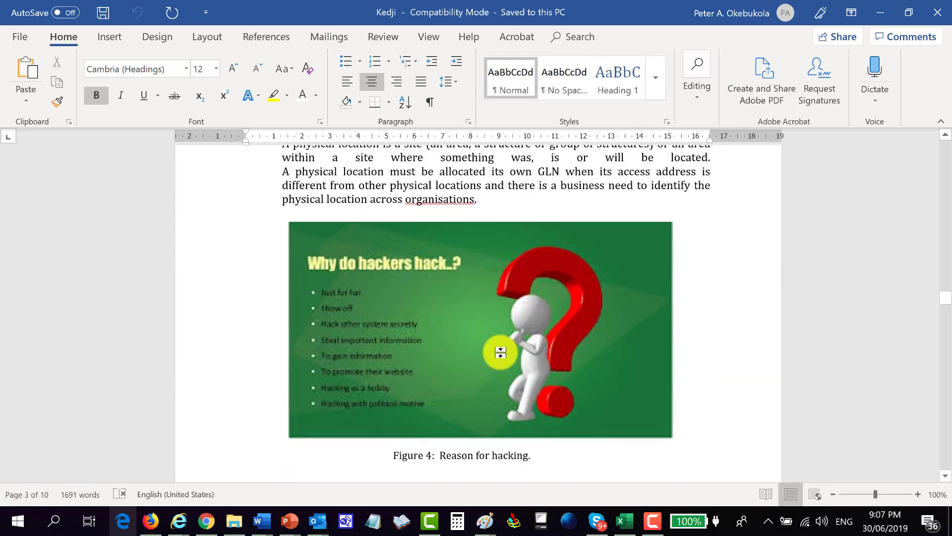
scroll(500, 352, "down", 20)
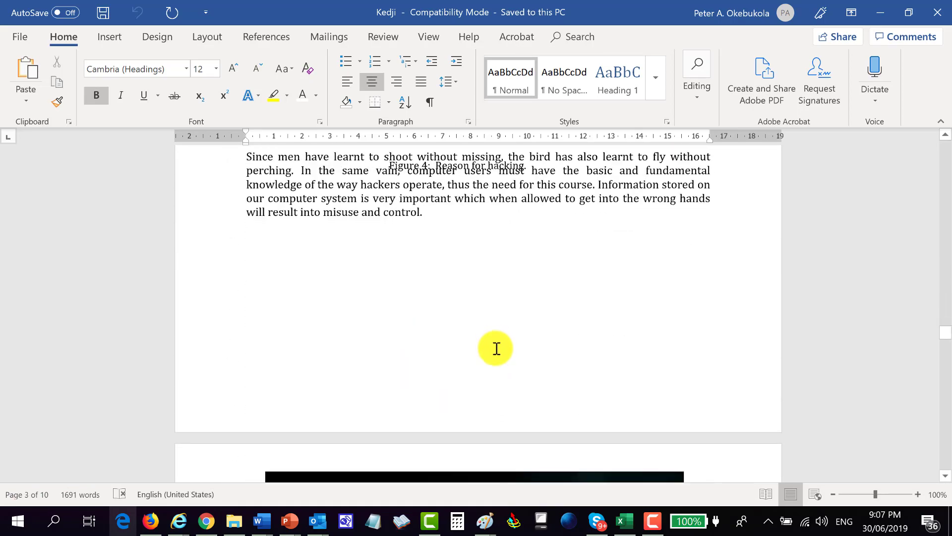
scroll(497, 349, "down", 20)
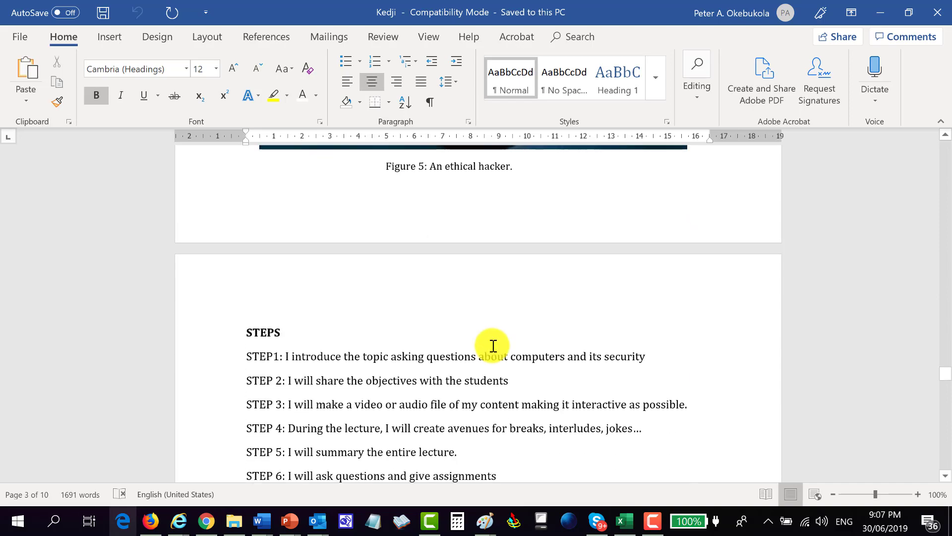
scroll(492, 345, "down", 20)
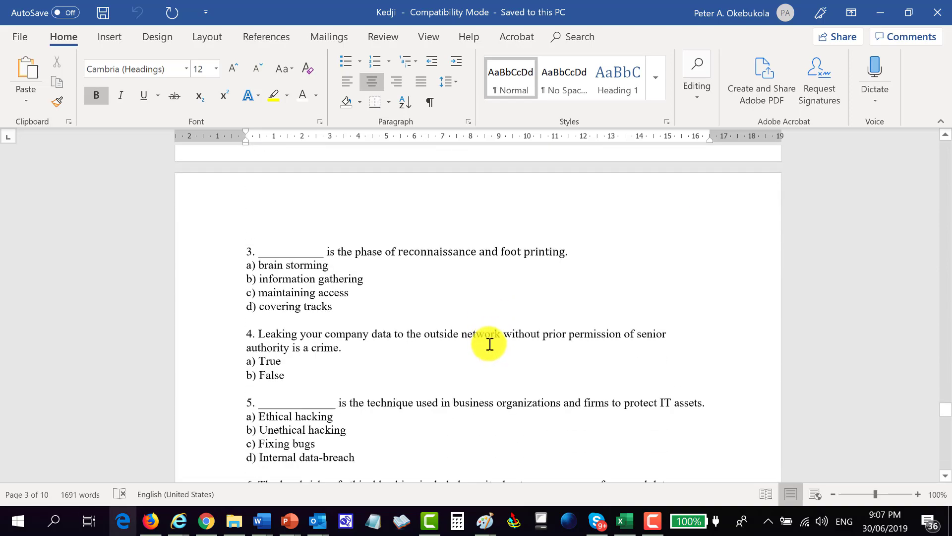
scroll(490, 344, "down", 20)
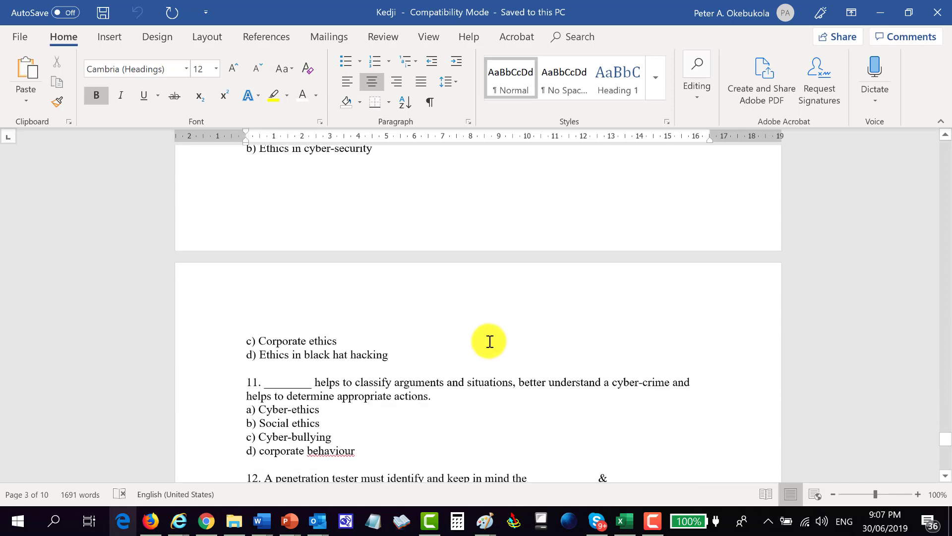
scroll(490, 342, "down", 5)
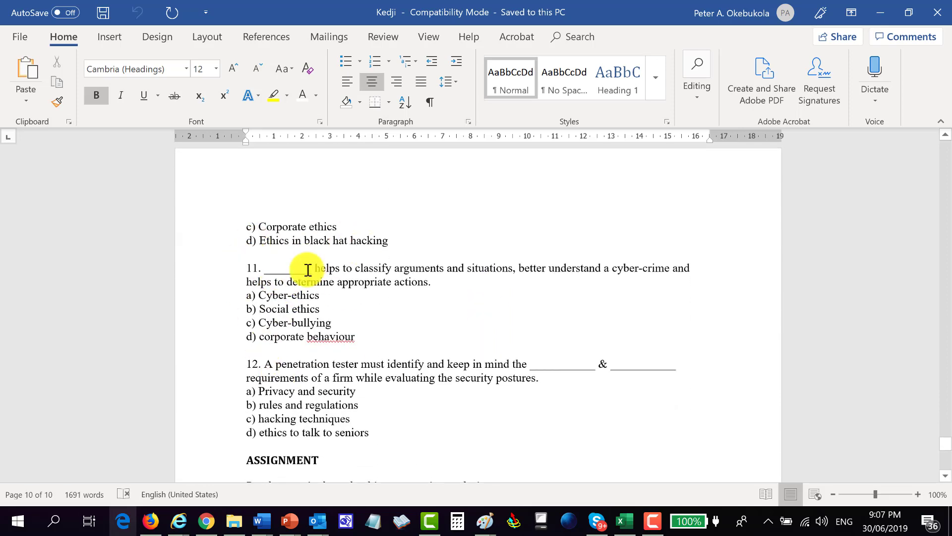
scroll(419, 320, "down", 8)
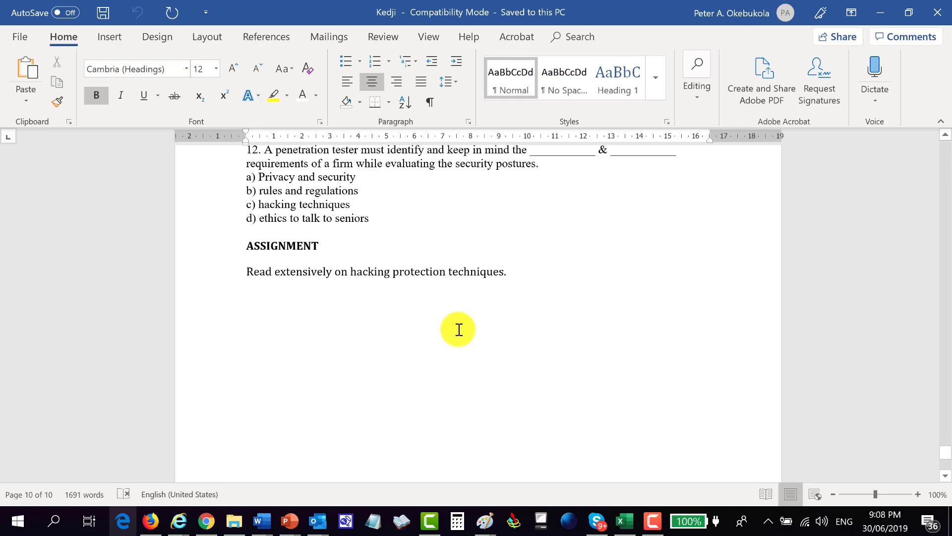
key("alt+F4")
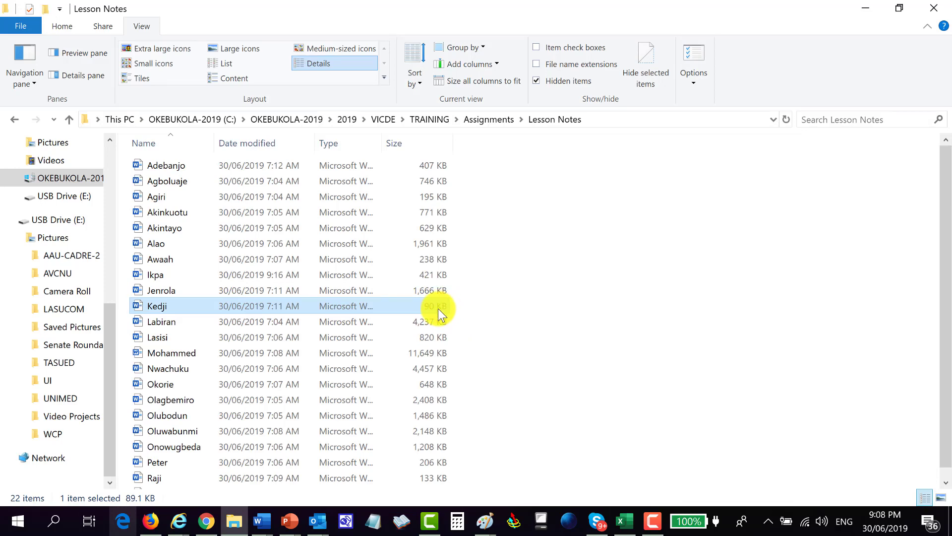
Open the 4,237 KB lesson document from the Lesson Notes folder and delete the "DRAFT" line above "LESSON ONE"
left_click(331, 324)
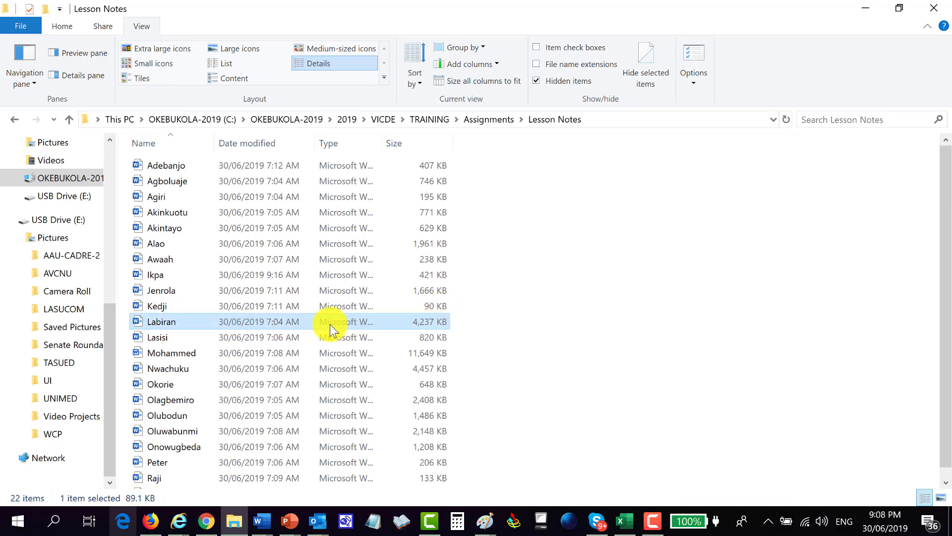
key("alt+Tab")
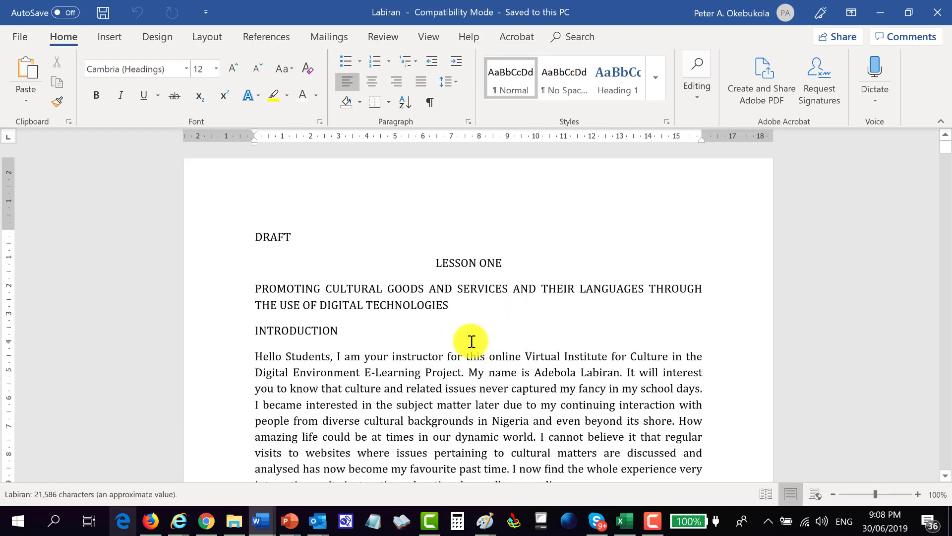
left_click(225, 243)
key("Delete")
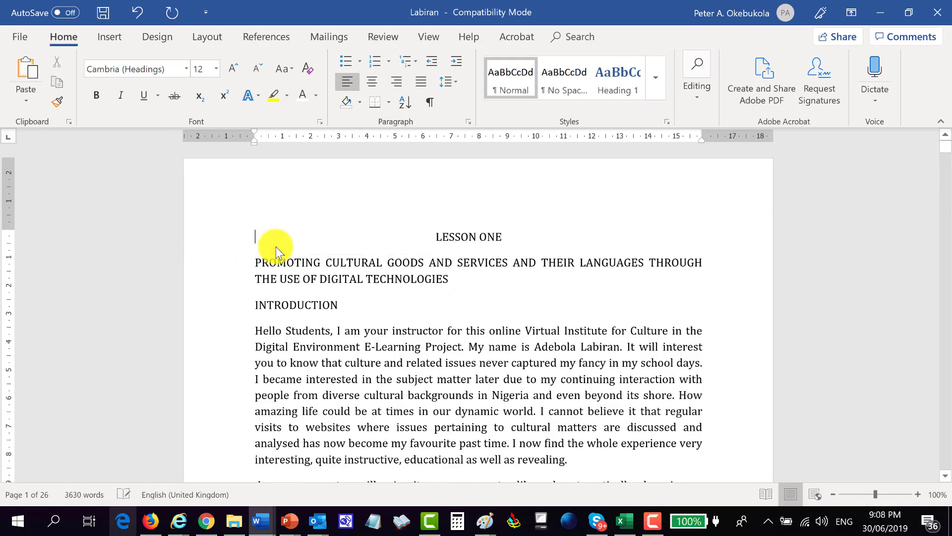
Review the cultural goods and digital technologies lesson from its introduction through the gallery picture on page 8, and close the document
scroll(436, 305, "down", 15)
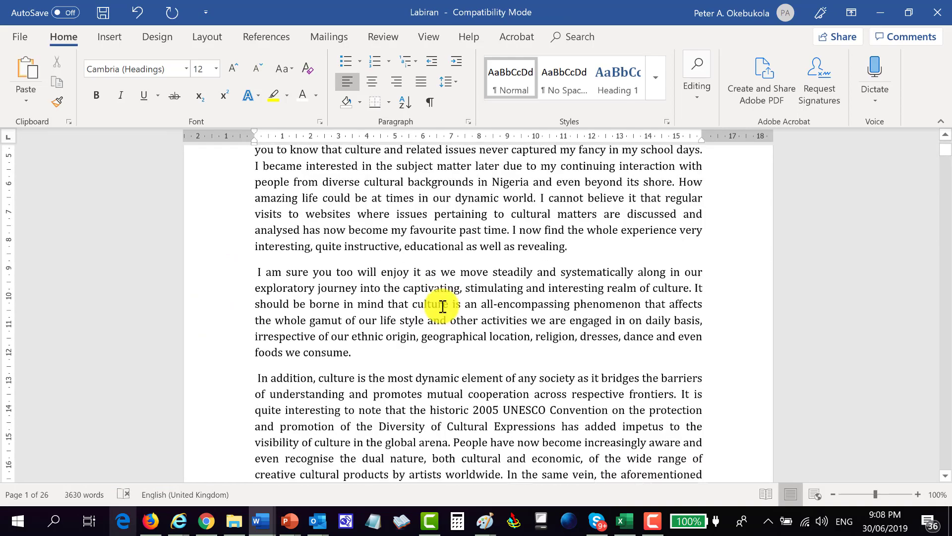
scroll(452, 311, "down", 12)
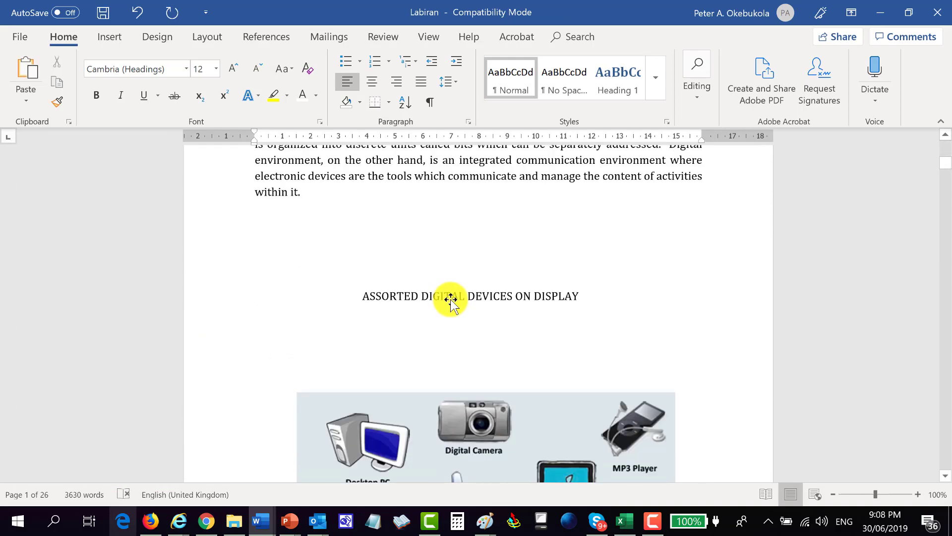
scroll(456, 296, "down", 12)
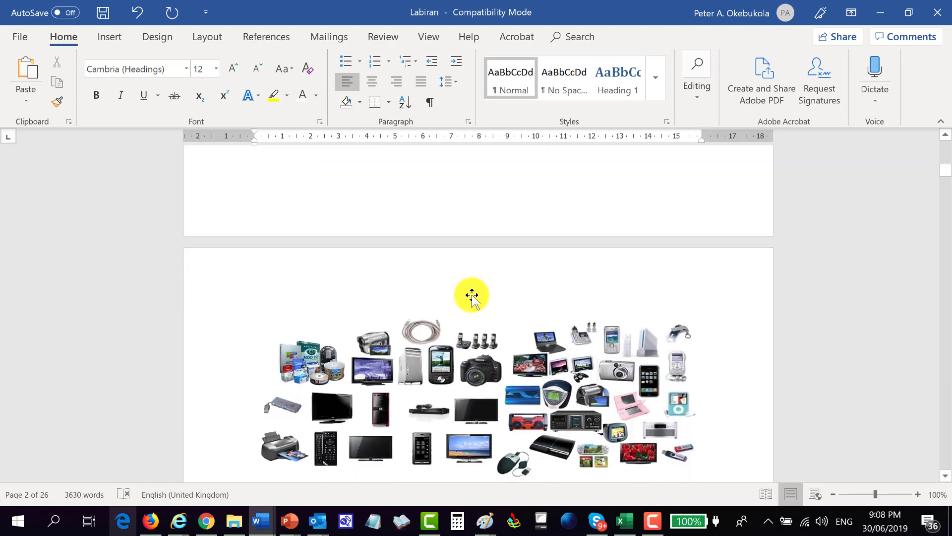
scroll(477, 293, "down", 15)
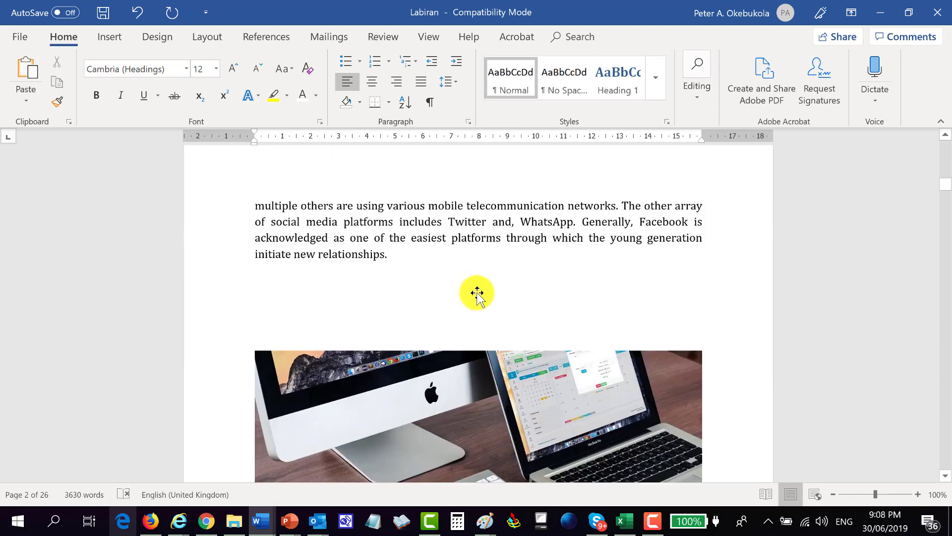
scroll(480, 297, "down", 15)
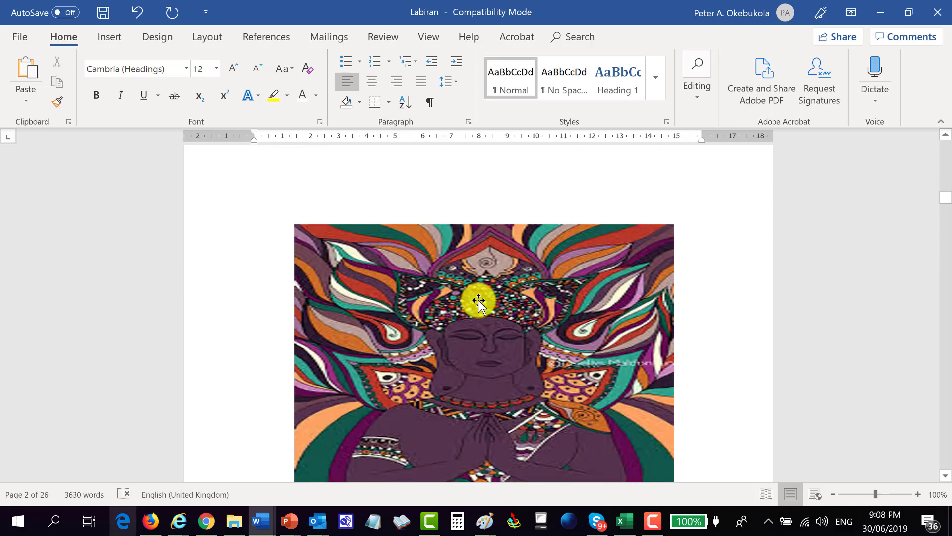
scroll(475, 302, "down", 15)
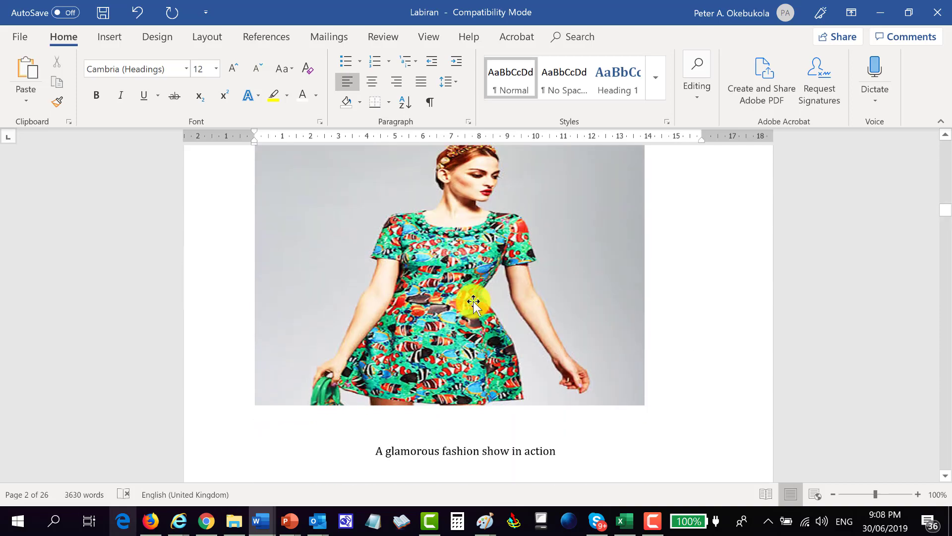
scroll(473, 303, "down", 15)
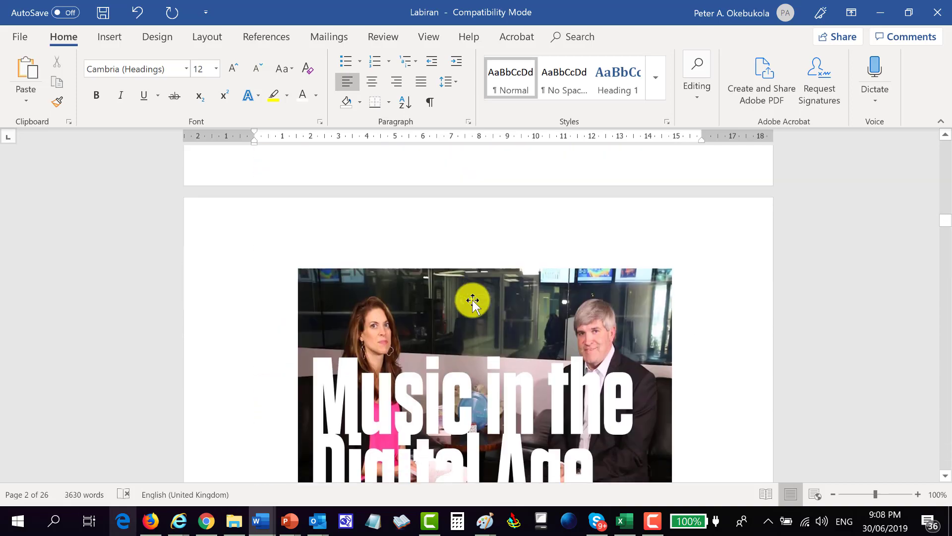
scroll(473, 301, "down", 15)
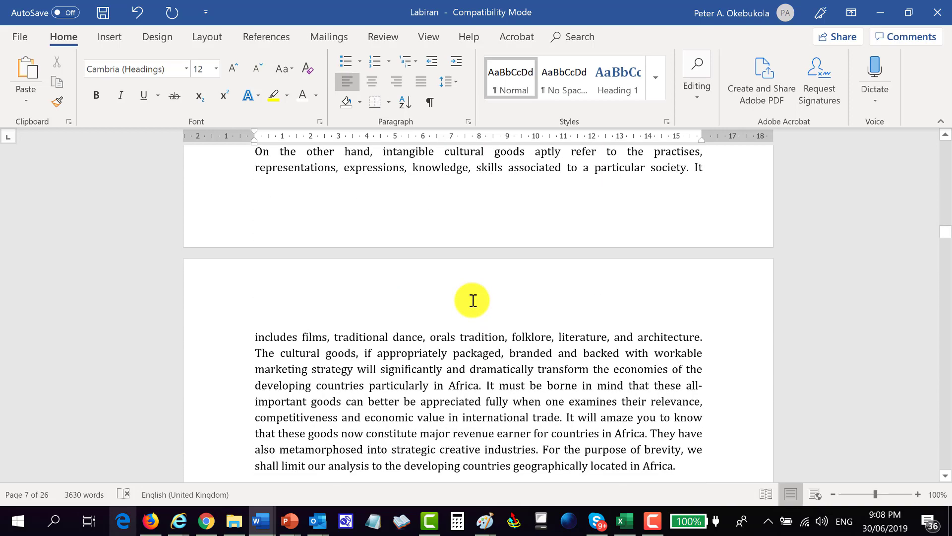
scroll(474, 300, "down", 6)
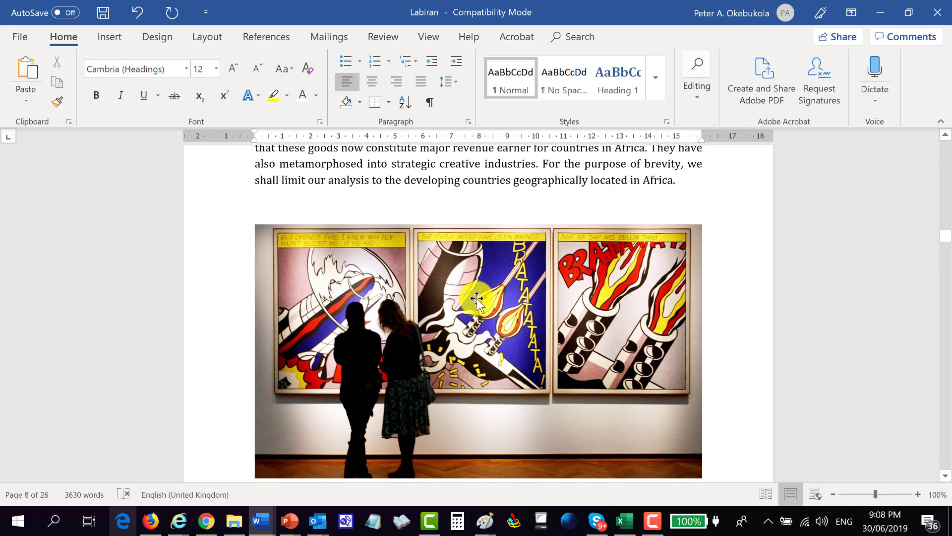
key("alt+F4")
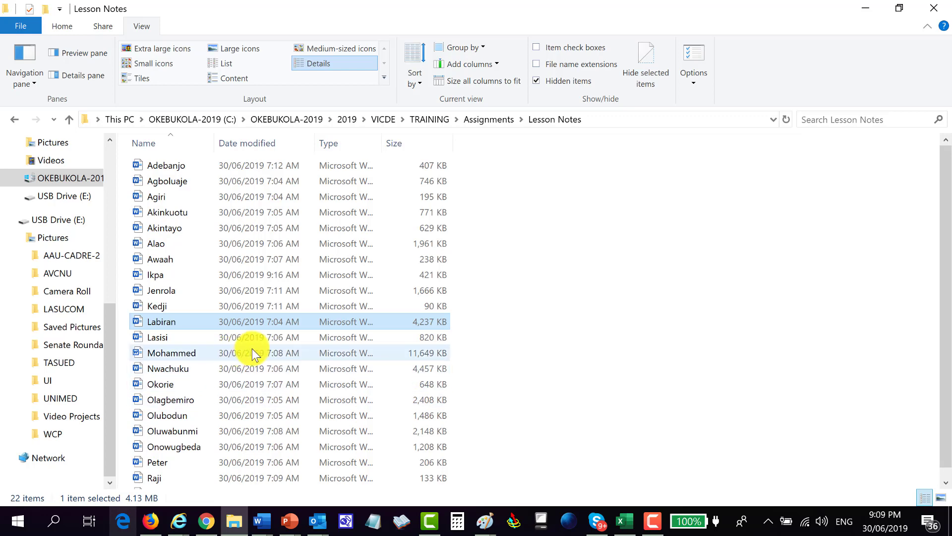
Open the 11,649 KB lesson document from the Lesson Notes folder and review its base-conversion examples backwards from page 8
left_click(282, 355)
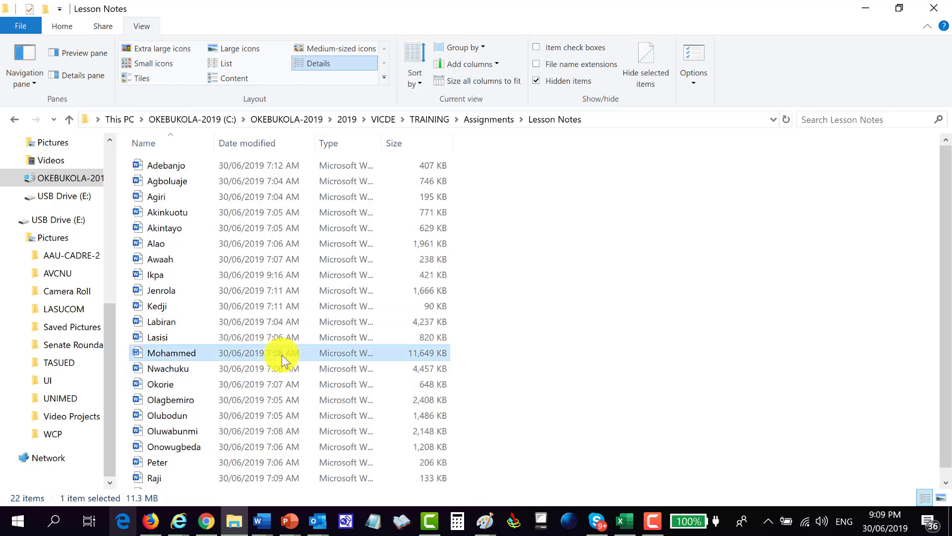
double_click(282, 355)
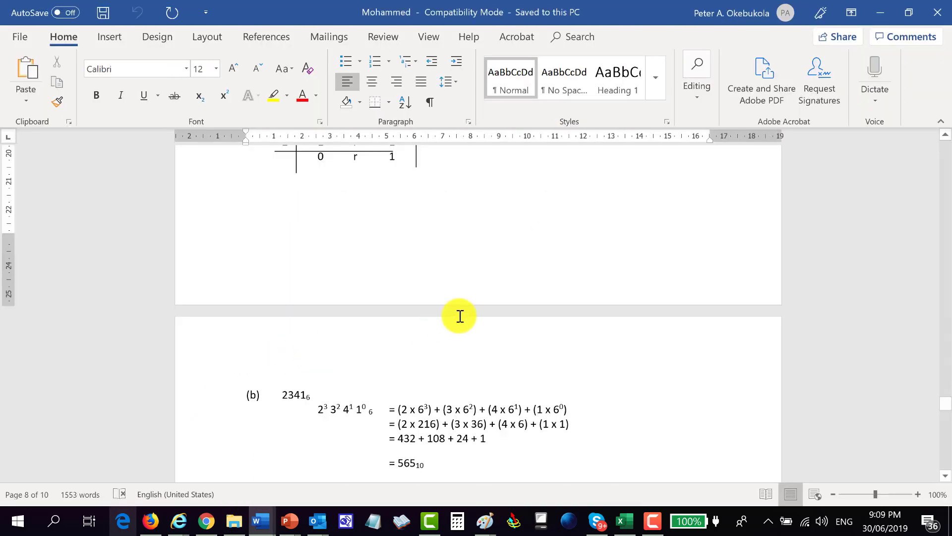
scroll(529, 313, "up", 20)
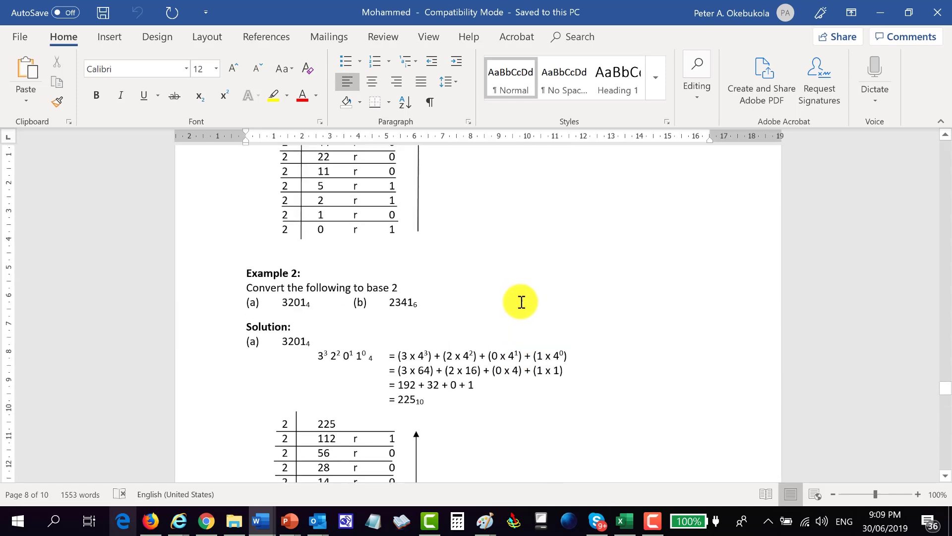
scroll(514, 301, "up", 20)
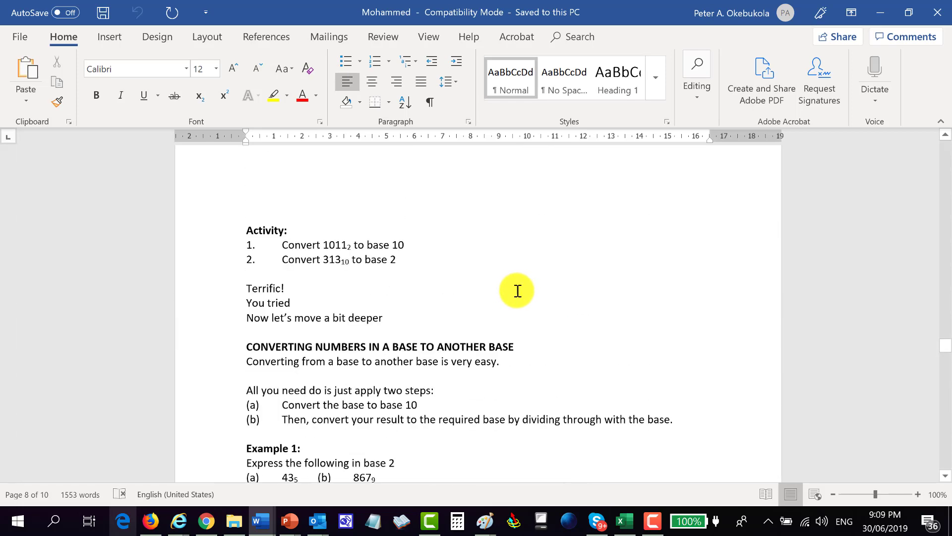
scroll(518, 288, "up", 10)
left_click(377, 348)
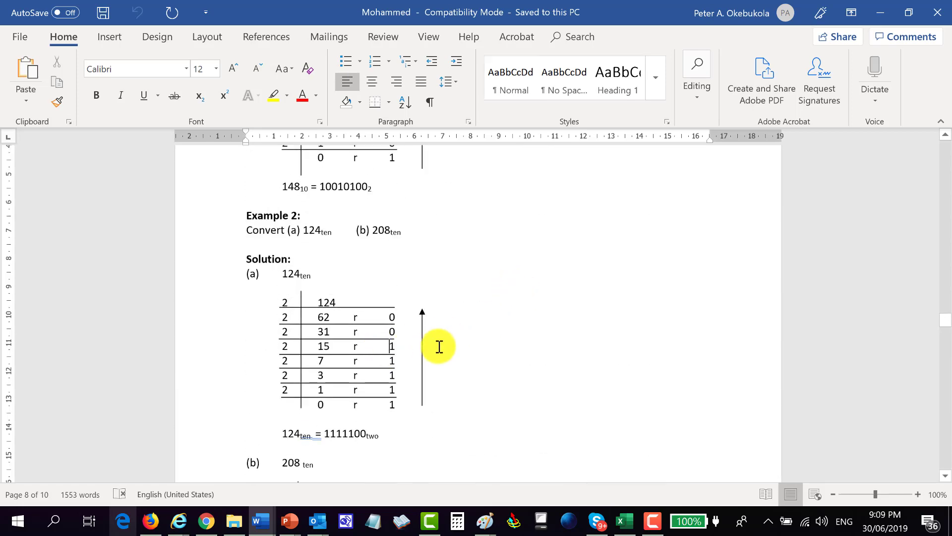
left_click(350, 339)
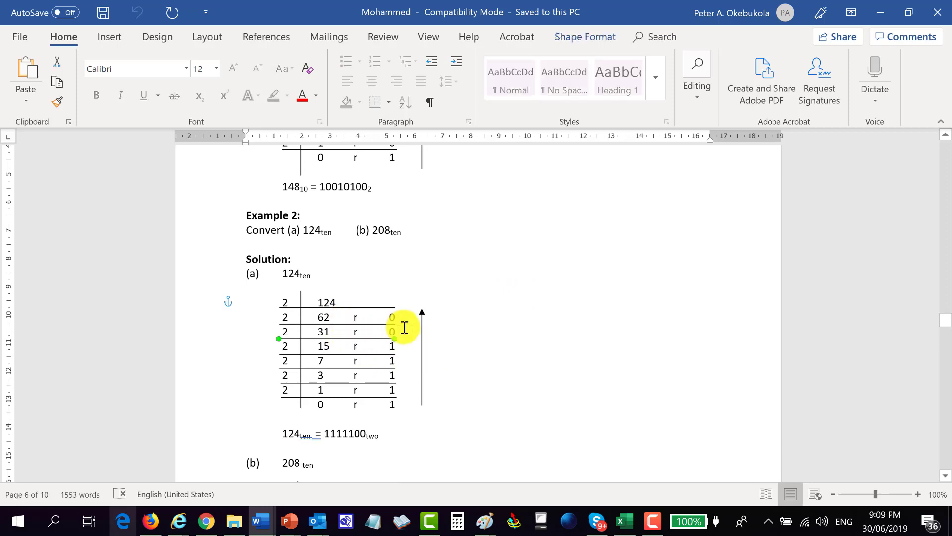
left_click(353, 300)
scroll(436, 320, "up", 10)
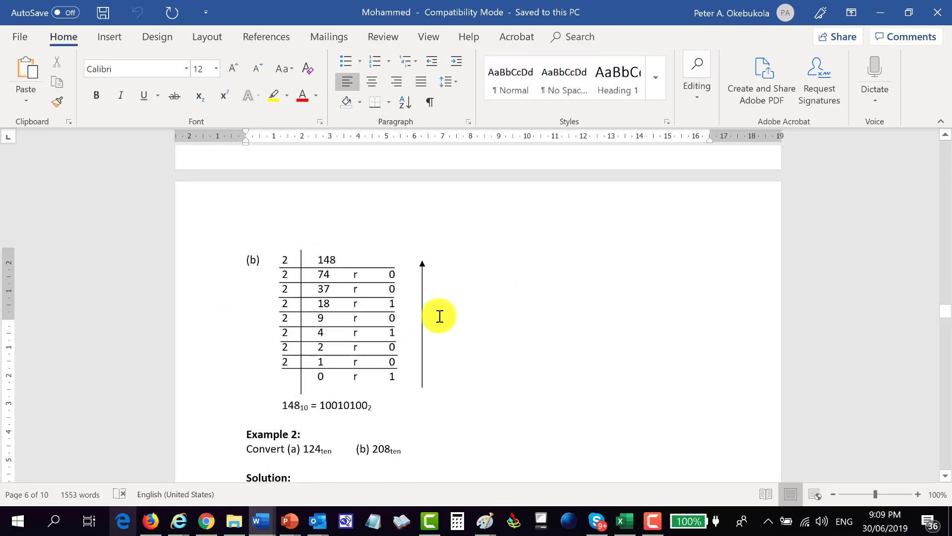
scroll(435, 318, "up", 10)
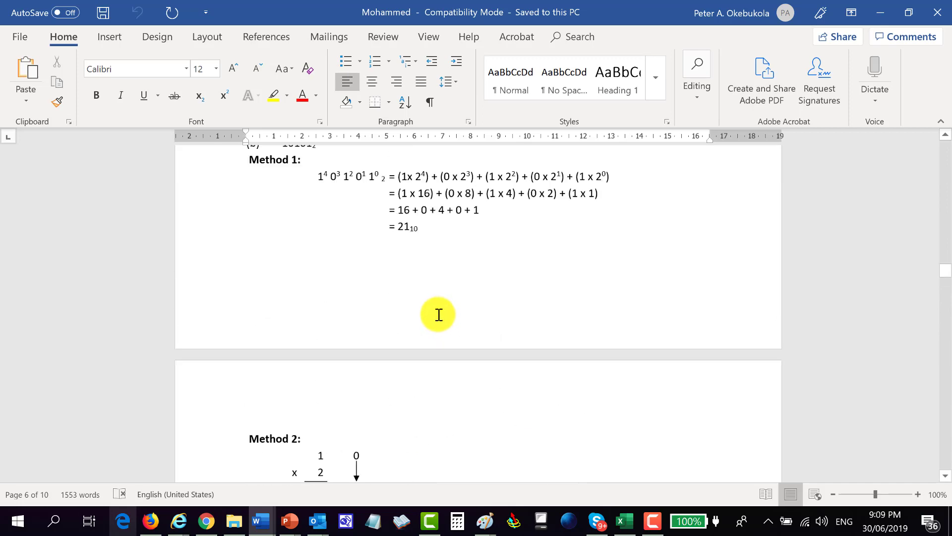
Return to the start of the Binary Number System lesson and review its introduction, diagram, objectives and decimal-to-binary table
key("ctrl+Home")
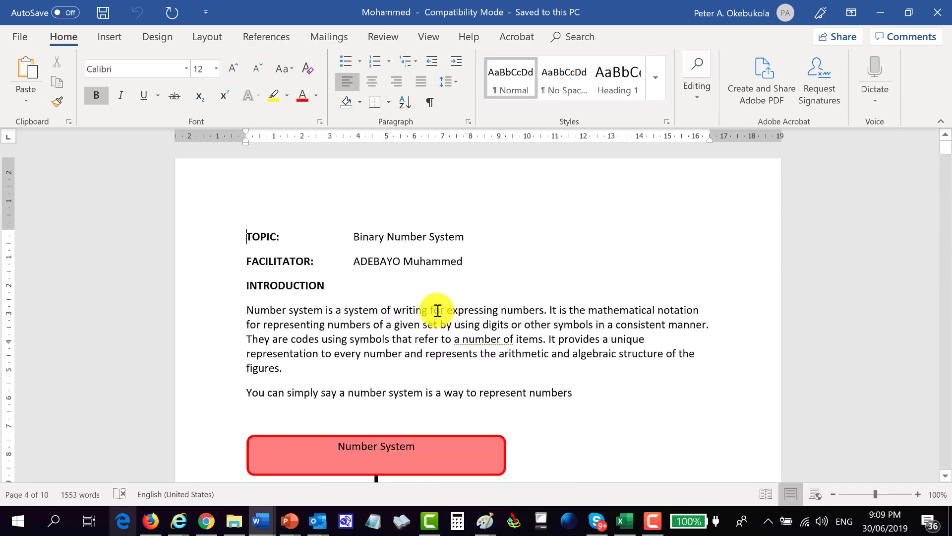
scroll(457, 312, "down", 2)
scroll(416, 259, "up", 2)
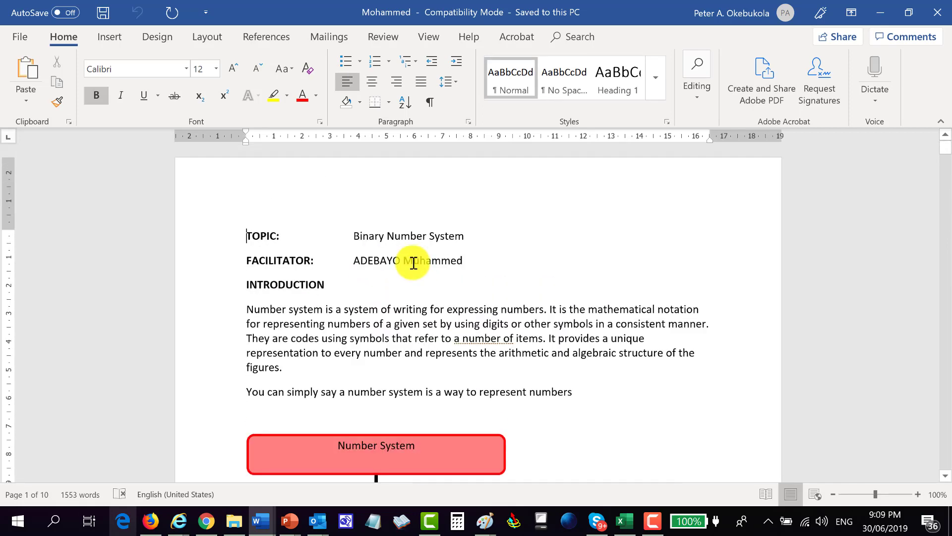
scroll(476, 321, "down", 15)
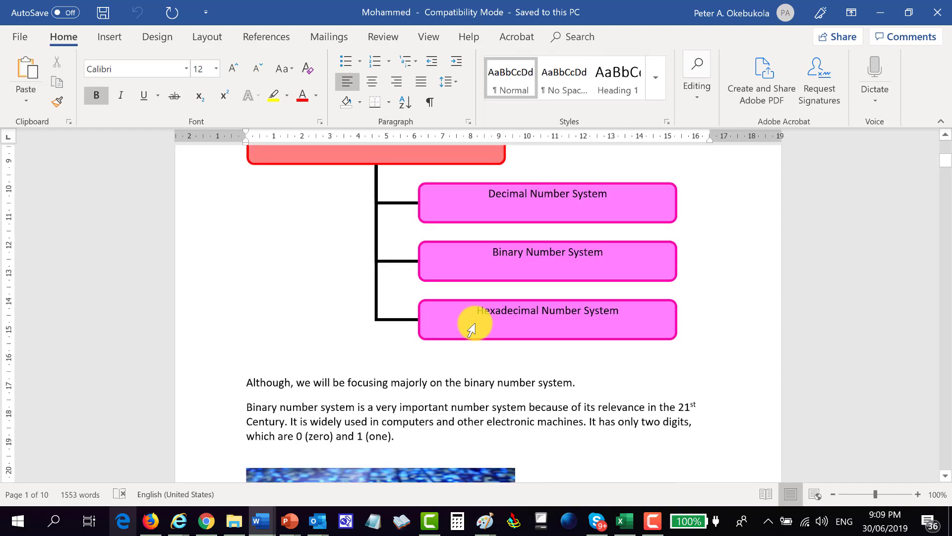
scroll(464, 323, "down", 16)
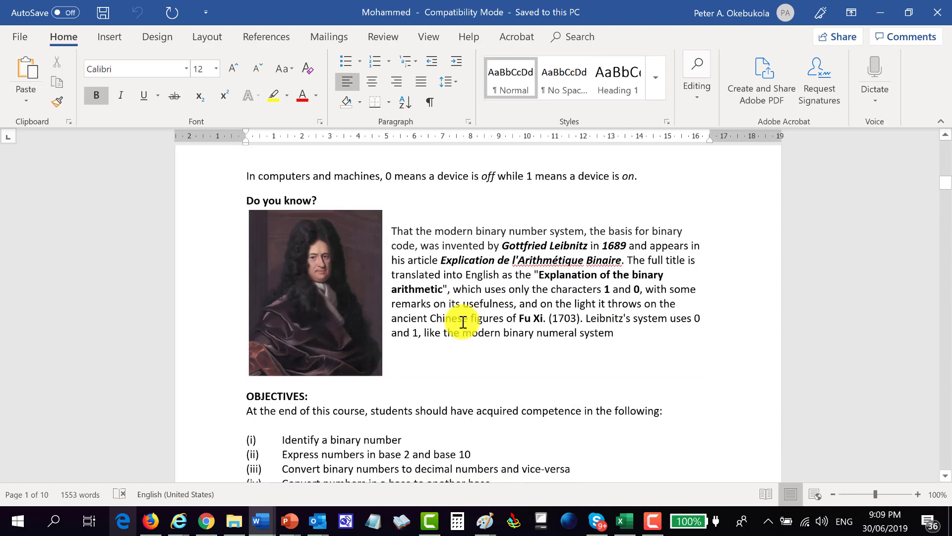
scroll(461, 326, "down", 8)
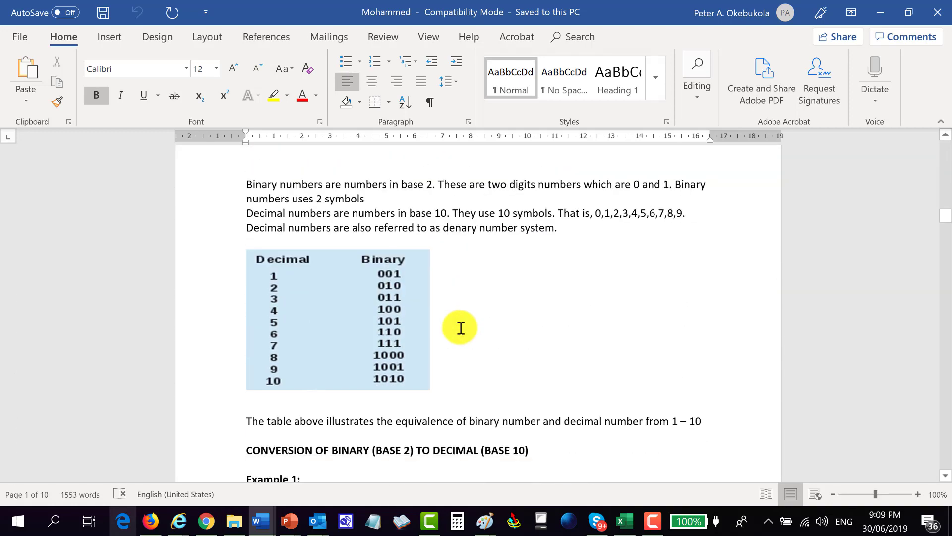
left_click(413, 280)
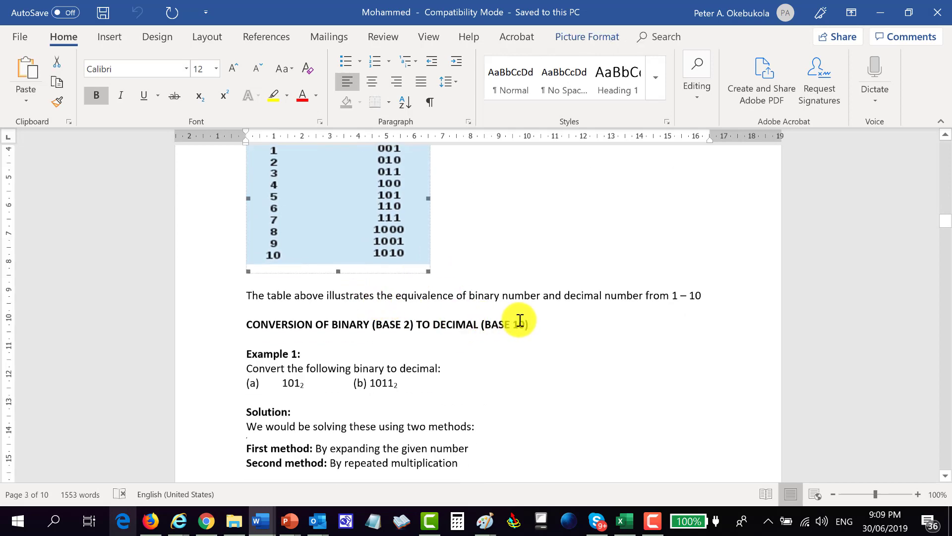
Review the lesson's worked binary and decimal conversion examples, including both solution methods, and close the document
scroll(414, 374, "down", 5)
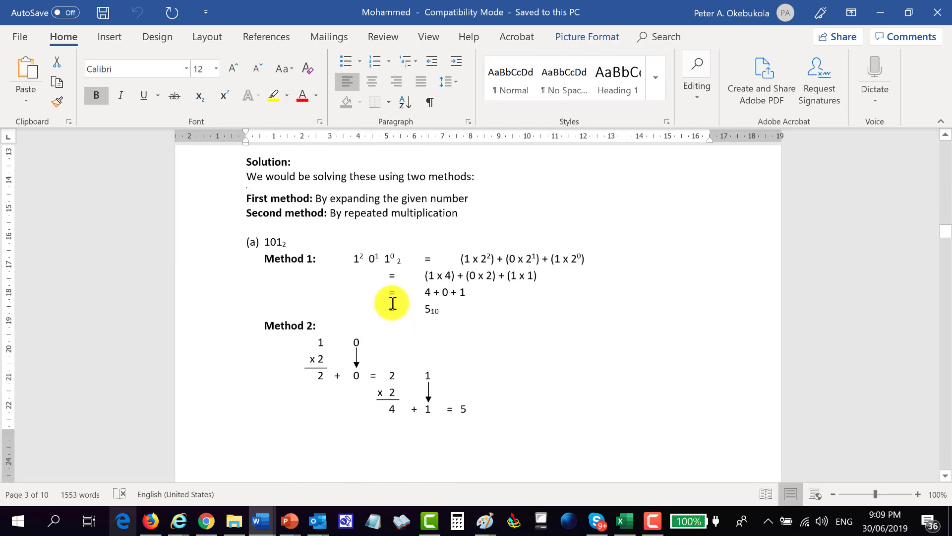
left_click(396, 294)
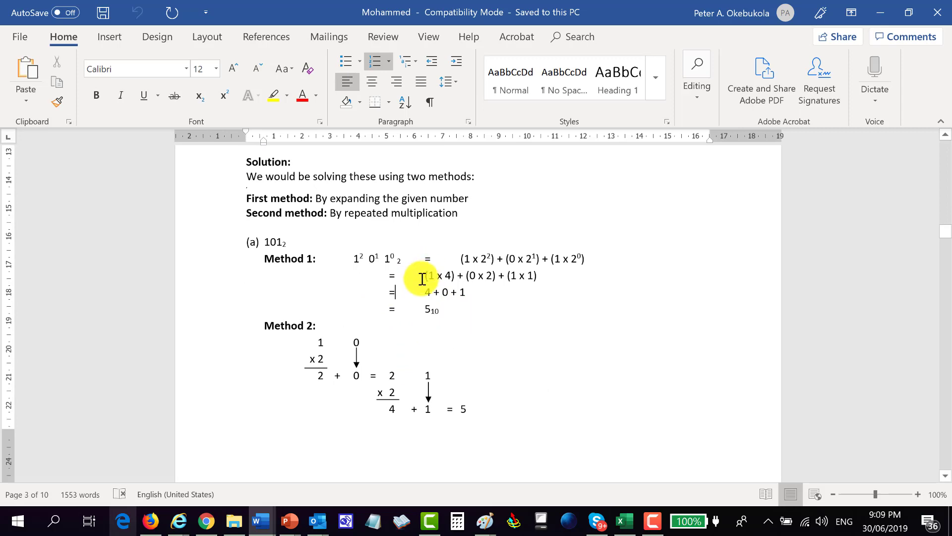
scroll(454, 274, "down", 20)
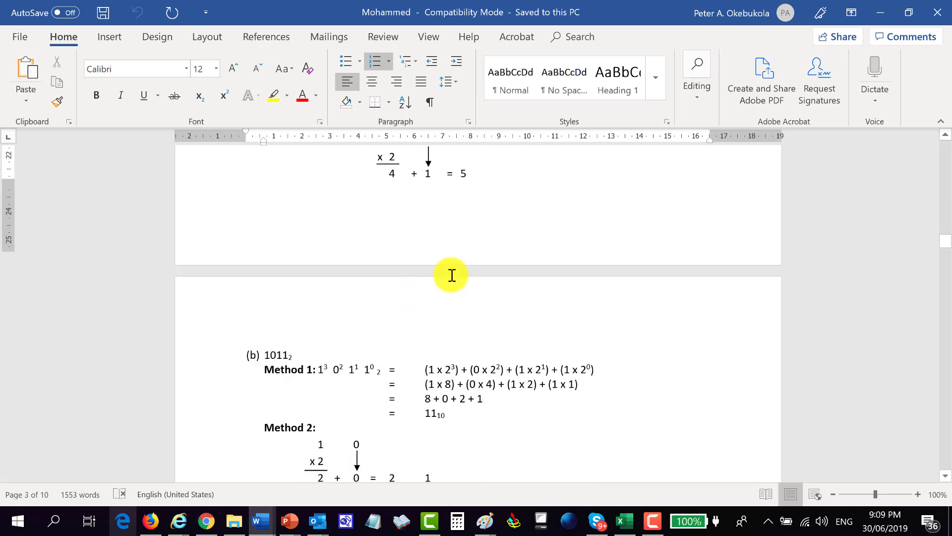
scroll(455, 279, "down", 16)
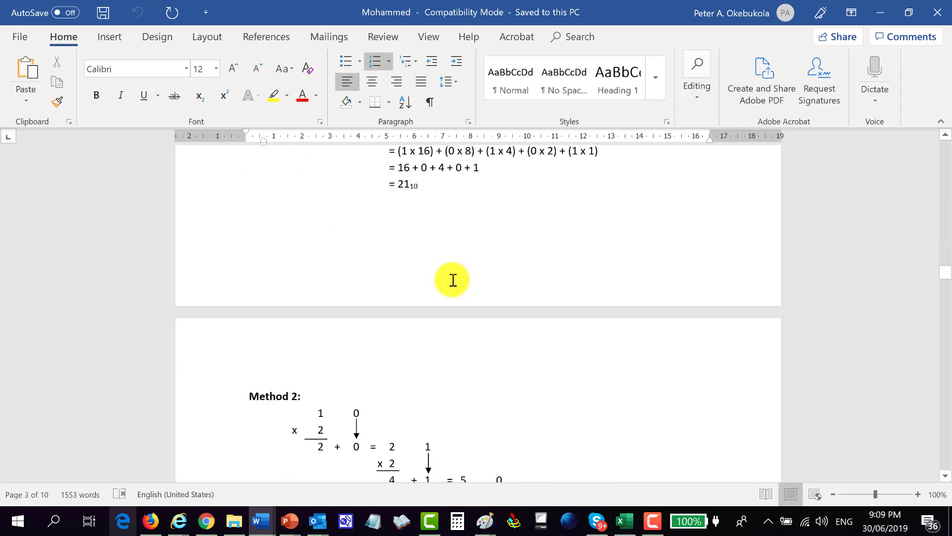
scroll(452, 280, "down", 16)
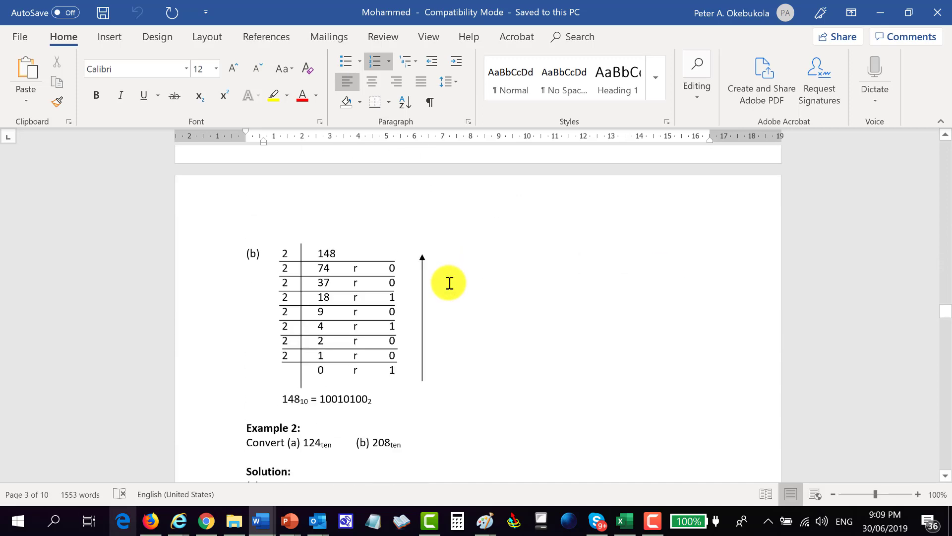
scroll(454, 278, "down", 16)
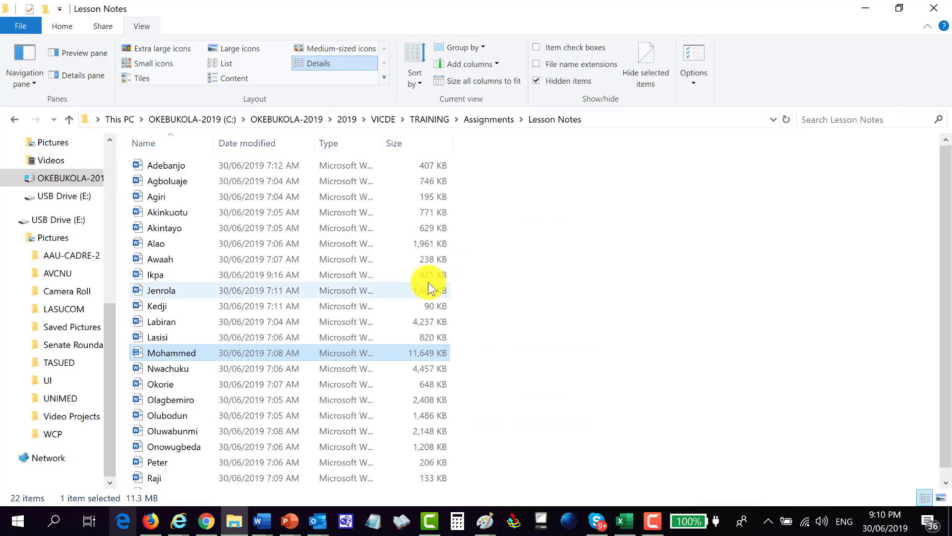
Find and open the 238 KB lesson document in the Lesson Notes folder, keeping its file name
scroll(272, 320, "down", 1)
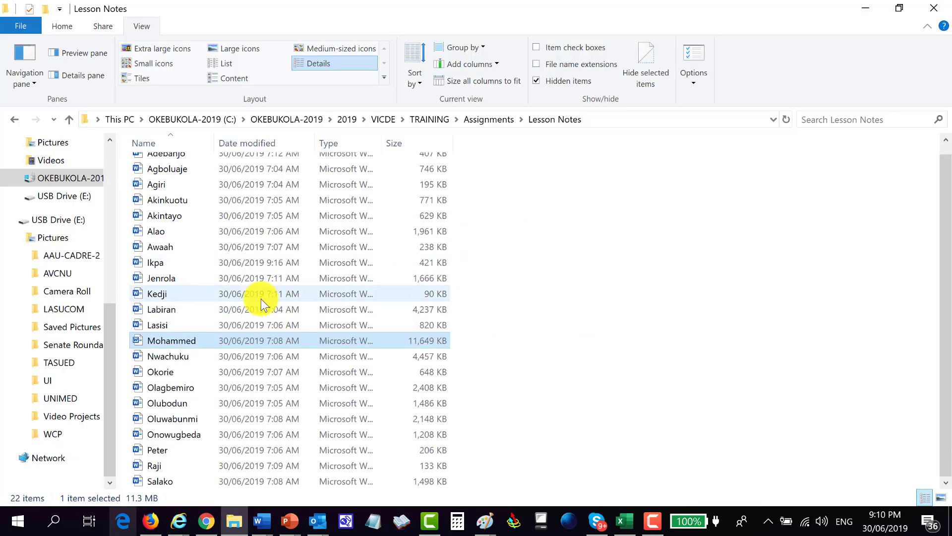
scroll(273, 310, "up", 1)
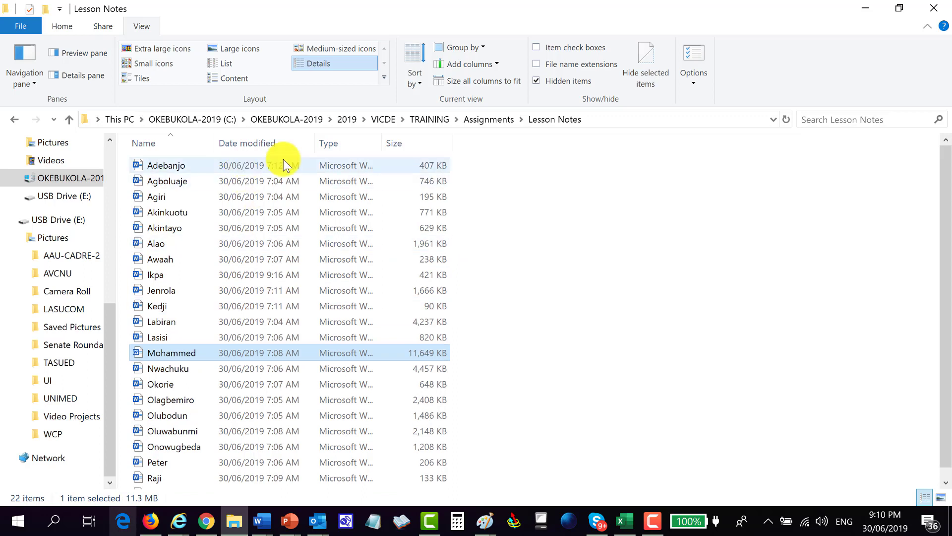
scroll(293, 320, "down", 1)
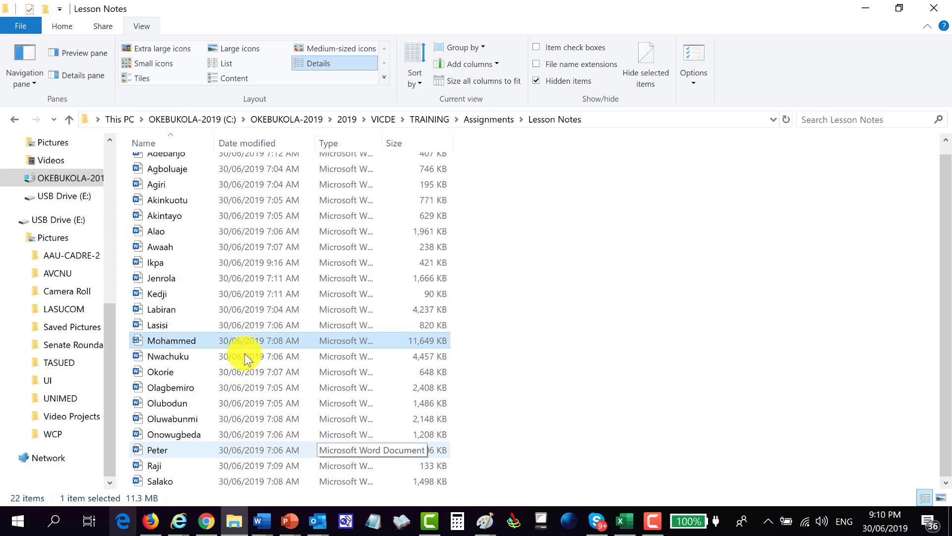
left_click(170, 246)
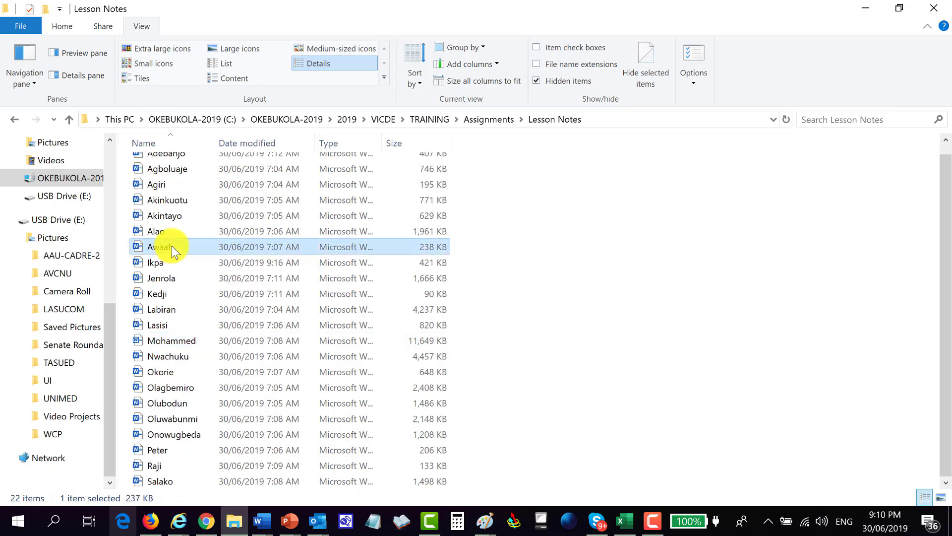
left_click(172, 251)
type("Awaah")
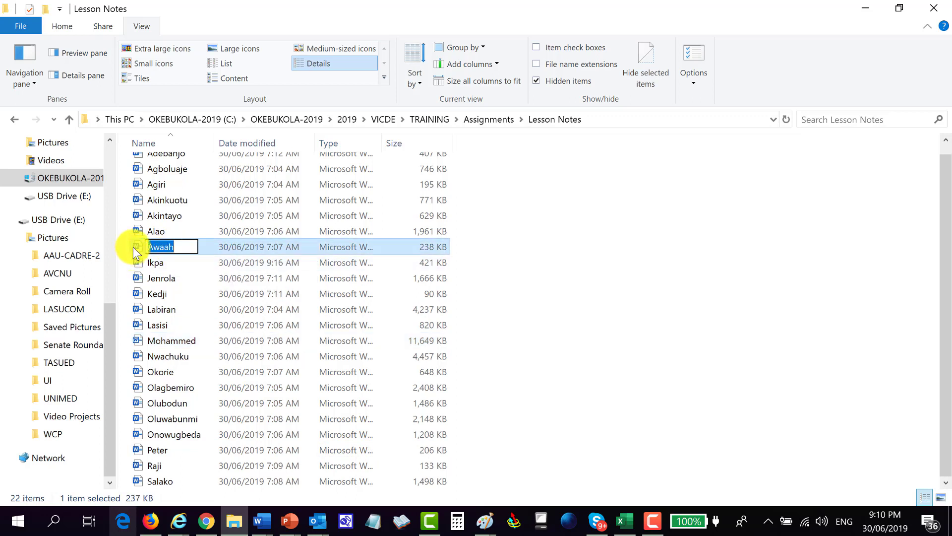
key("Return")
double_click(357, 248)
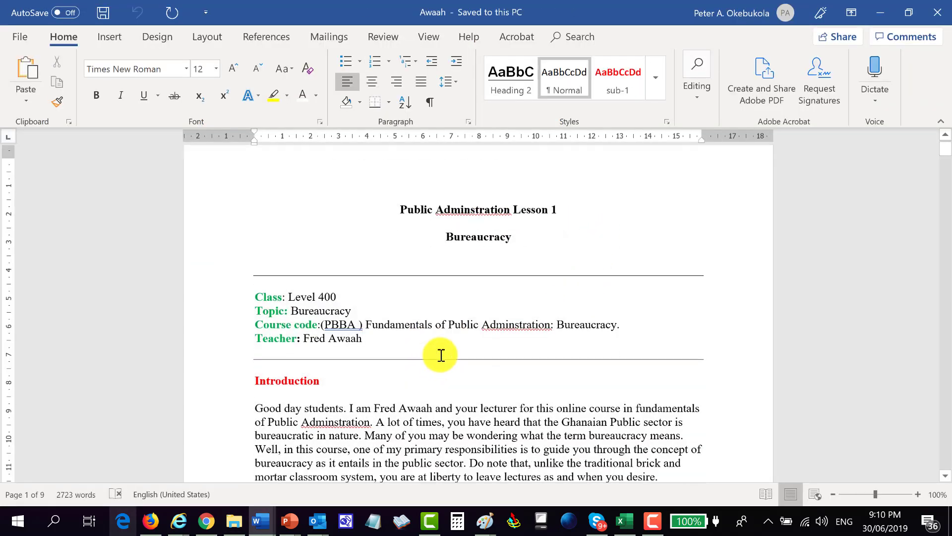
Correct the spelling of "Adminstration" to "Administration" in the lesson's title line
scroll(440, 352, "down", 2)
scroll(461, 238, "up", 2)
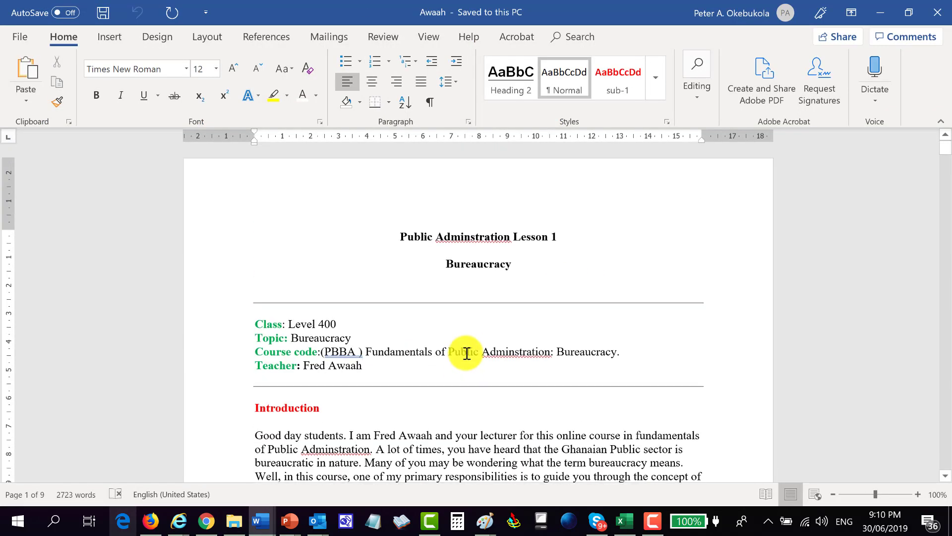
left_click(474, 240)
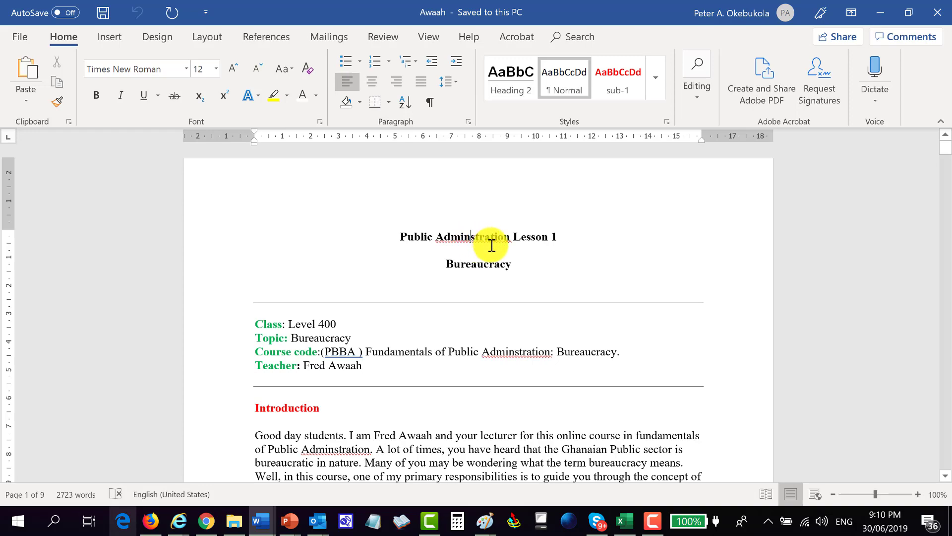
type("i")
Review the Bureaucracy lesson from its introduction through the definitions and organizational chart to the numbered points on page 5
scroll(404, 357, "down", 10)
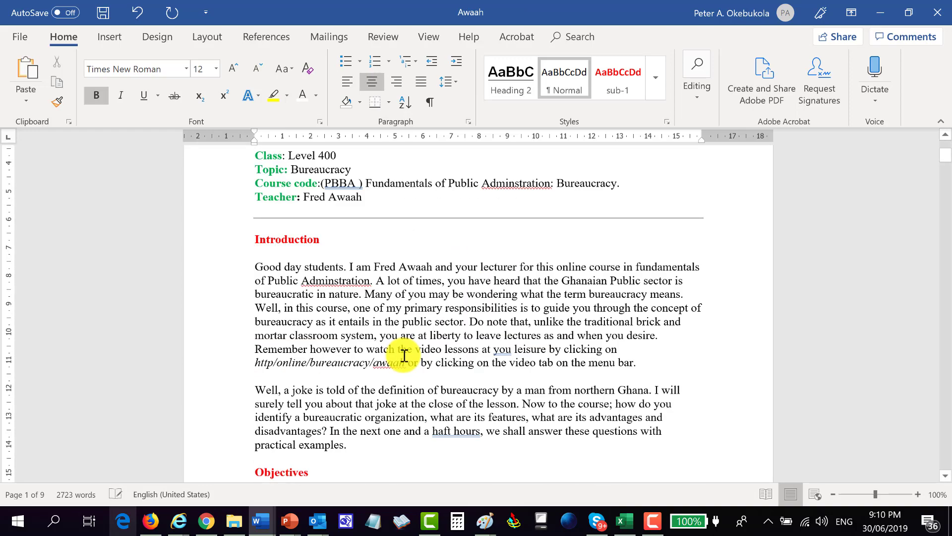
scroll(402, 350, "down", 20)
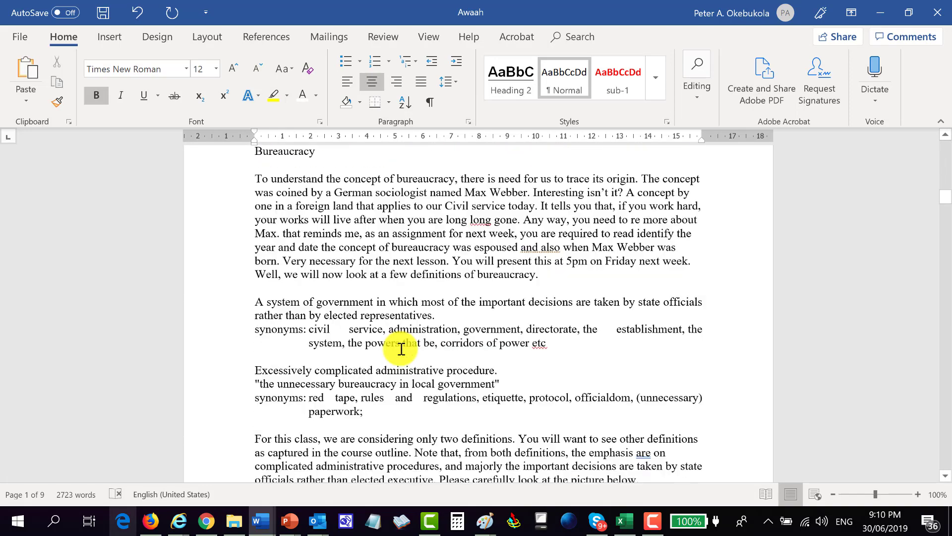
scroll(402, 351, "down", 20)
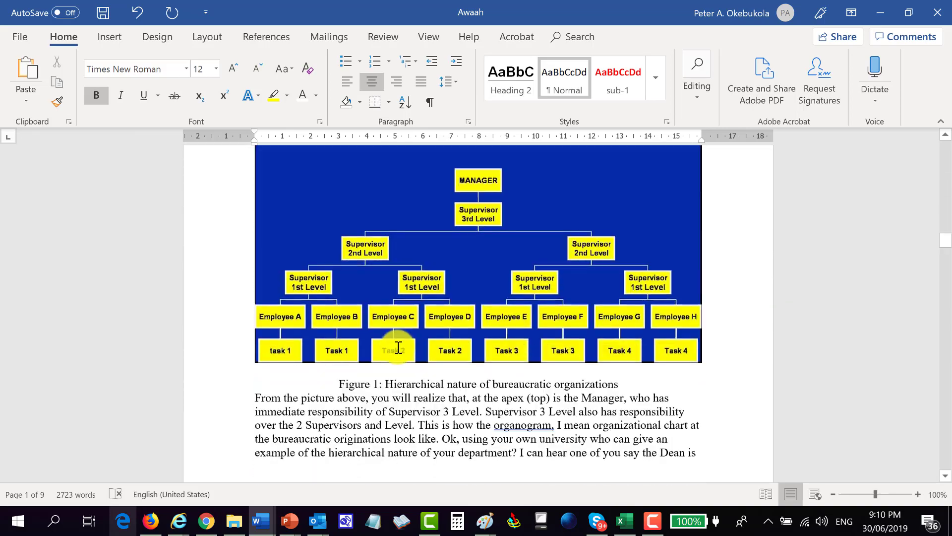
scroll(396, 349, "down", 20)
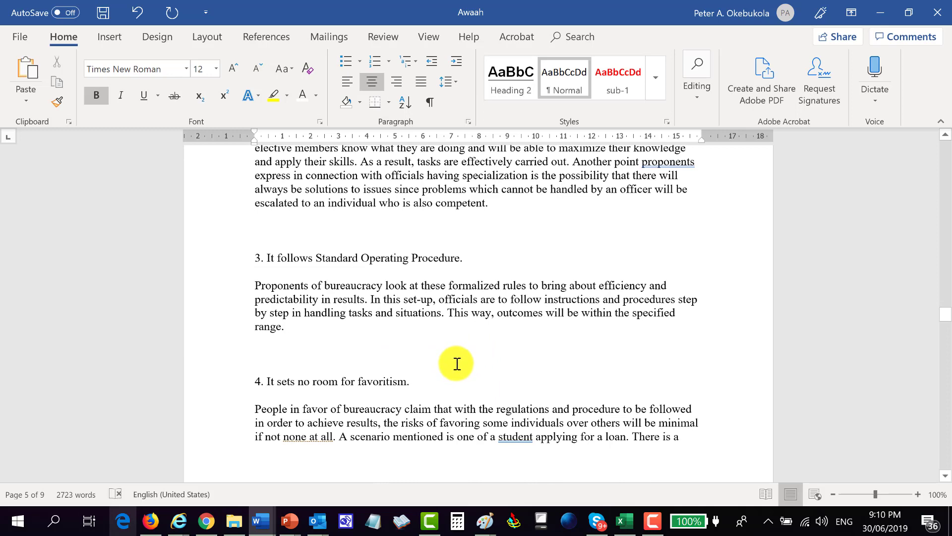
Switch to the PowerPoint slide show and advance to the Objective No. 2 slide about setting up course folders
key("alt+Tab")
key("Tab")
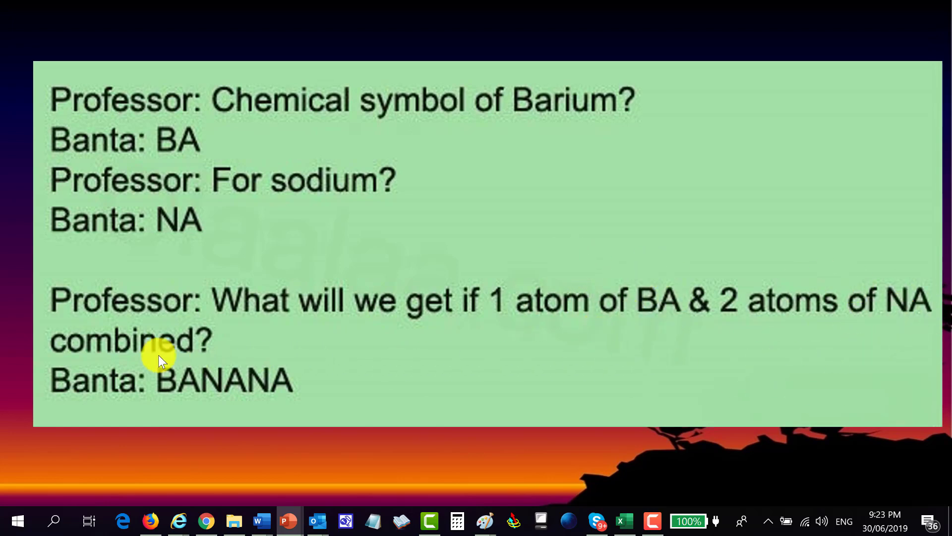
left_click(296, 329)
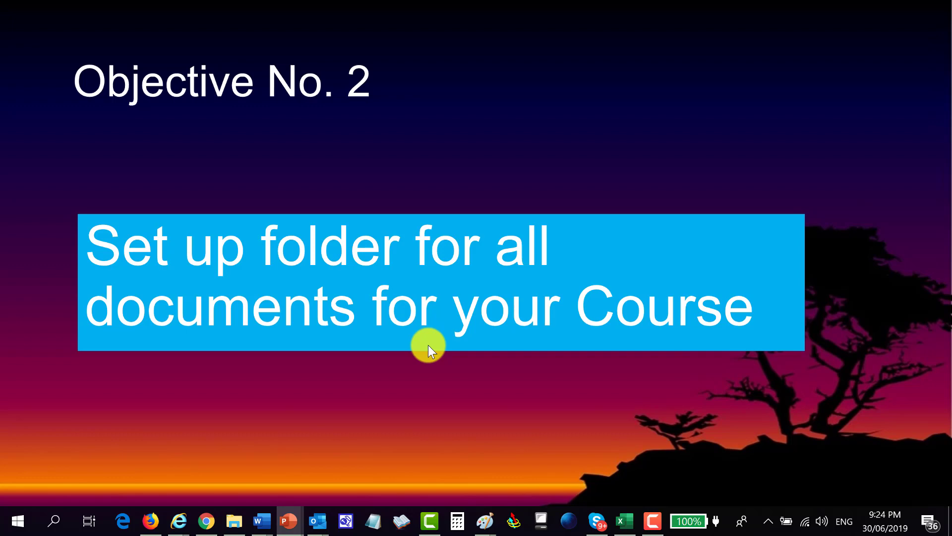
Switch to the Steps in Creating Folders document in Word and highlight step 6's items from Discussion Forum No. 1 through Time-table for Lesson 1
key("alt+Tab")
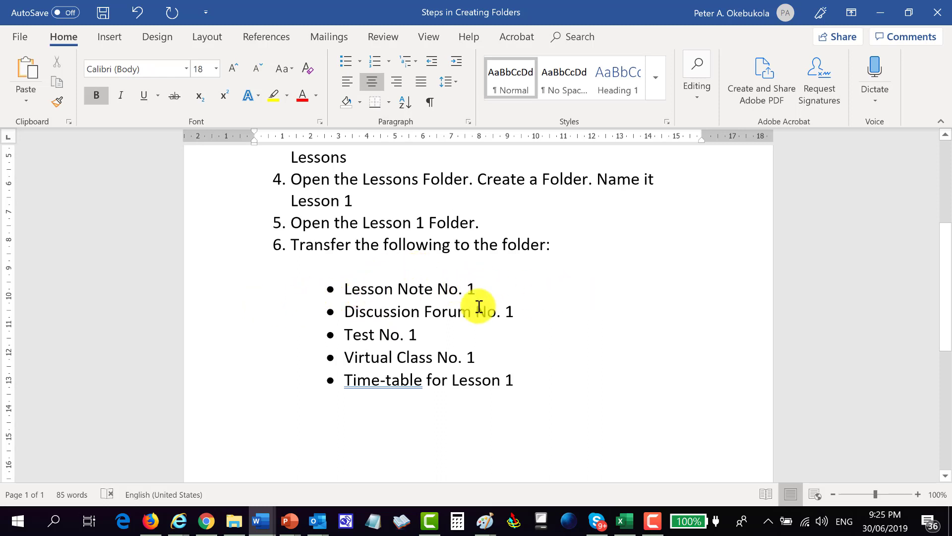
left_click_drag(345, 313, 522, 311)
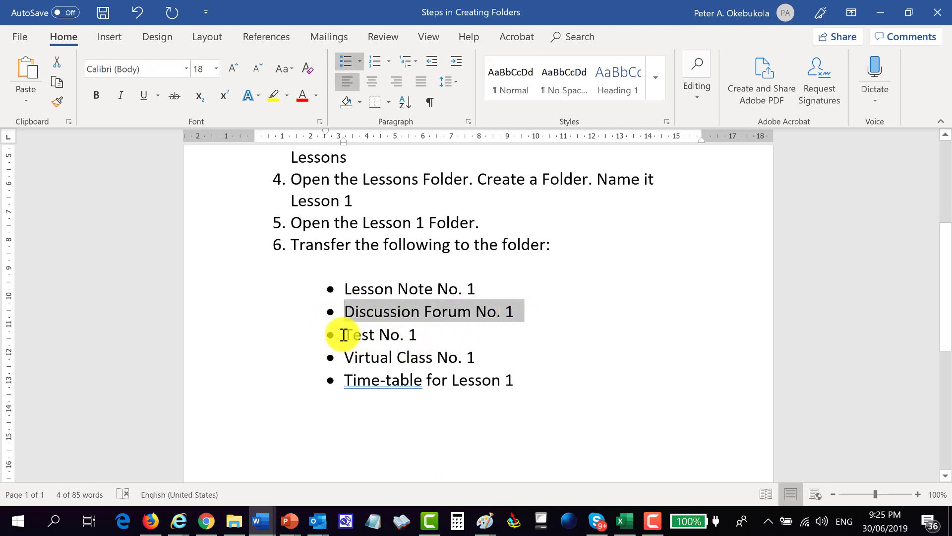
left_click_drag(344, 335, 431, 328)
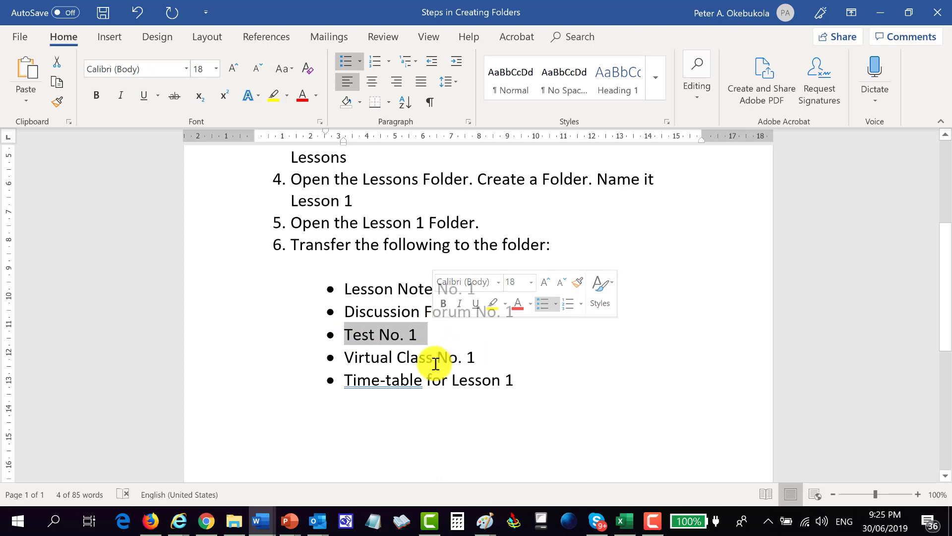
left_click_drag(344, 359, 533, 342)
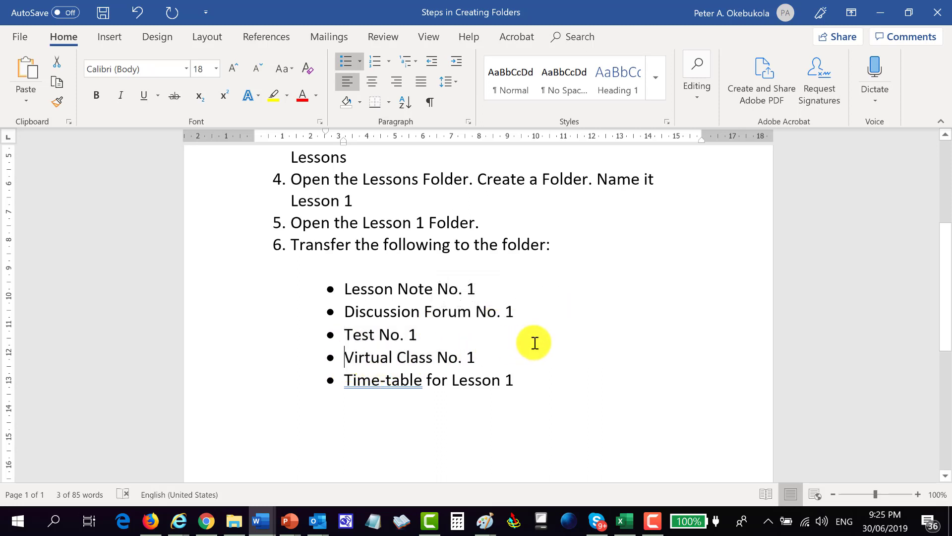
left_click_drag(347, 382, 527, 369)
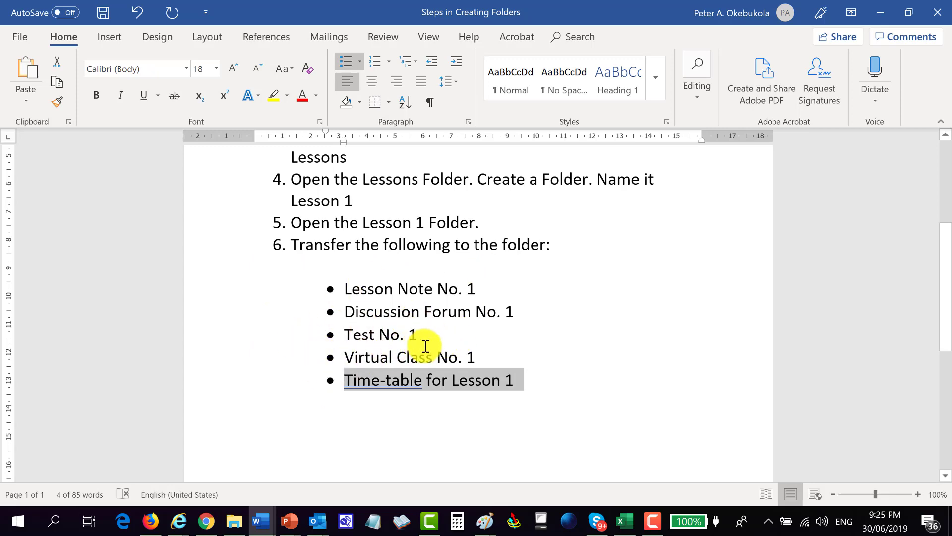
Return to the start of the folder instructions and highlight "This PC" and "File Explorer" in step 1
scroll(425, 341, "up", 3)
scroll(426, 342, "up", 2)
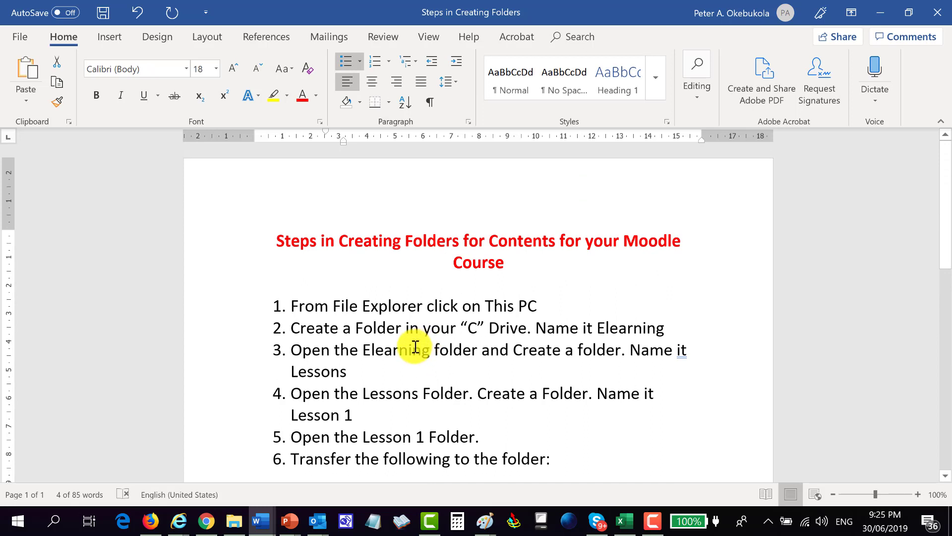
scroll(434, 328, "down", 1)
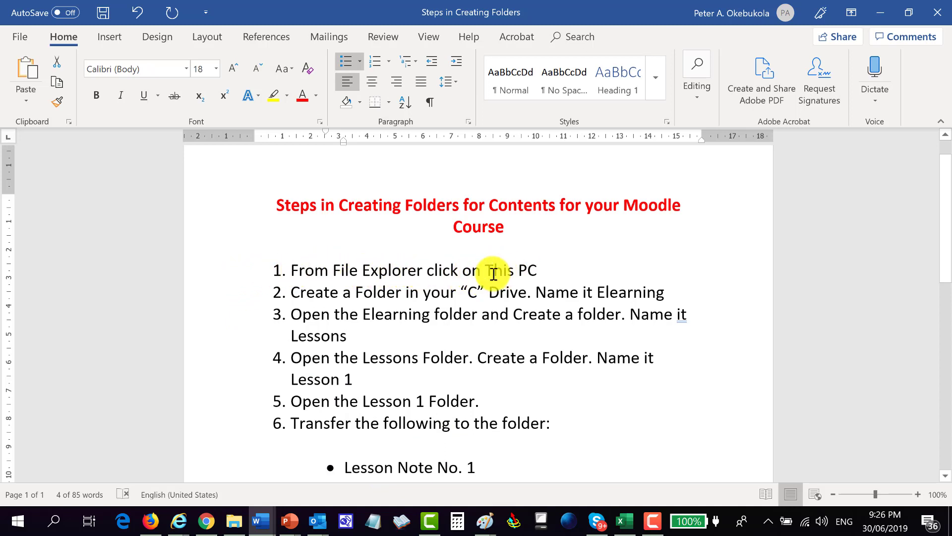
left_click_drag(486, 269, 539, 256)
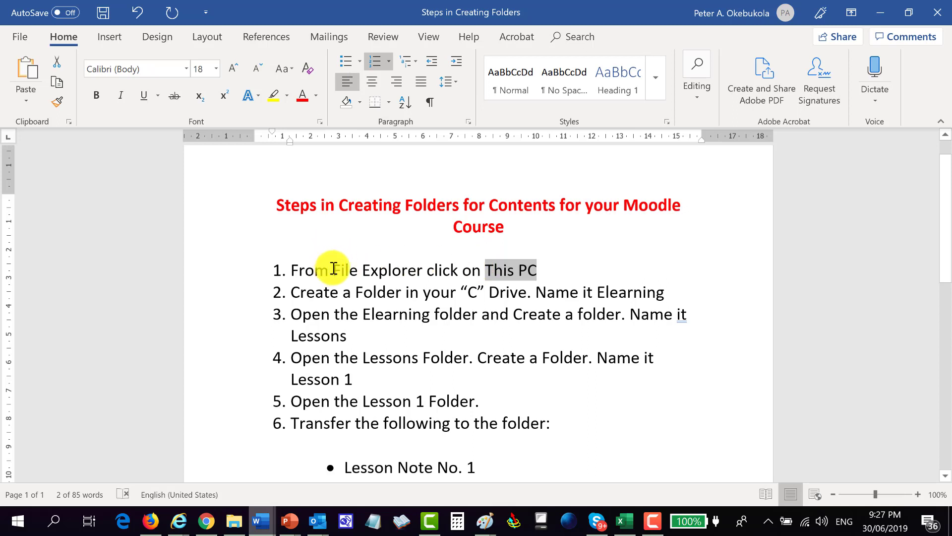
left_click_drag(333, 270, 425, 270)
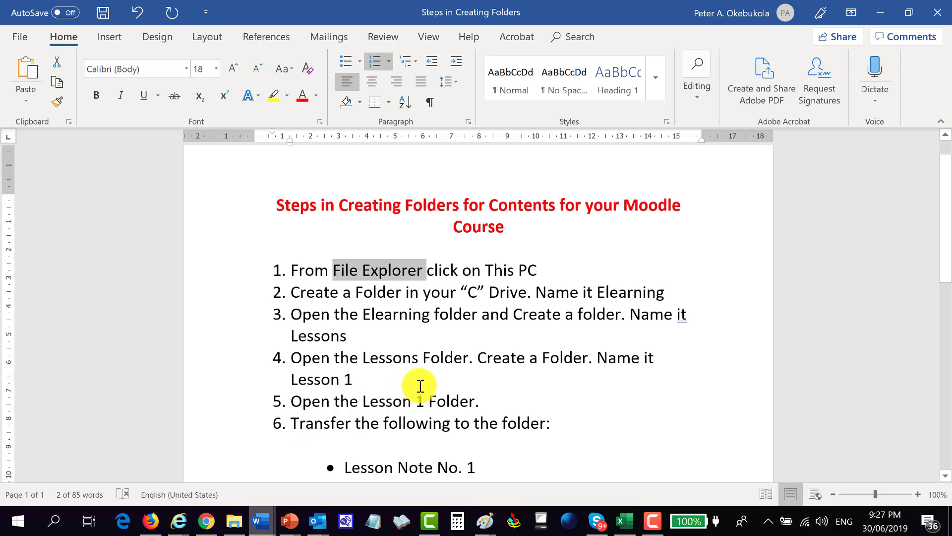
Search Windows for "file", open File Explorer in a maximized window, and display This PC
key("super")
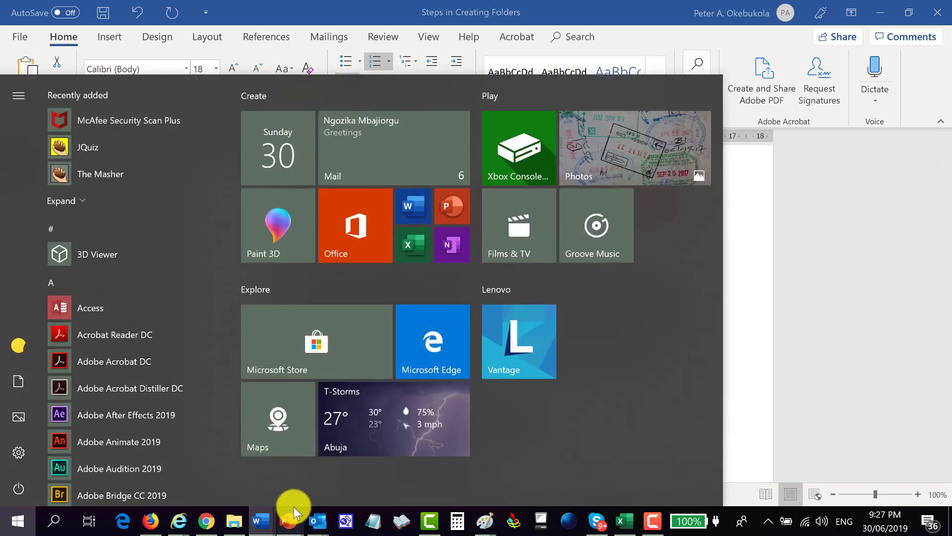
mouse_move(294, 508)
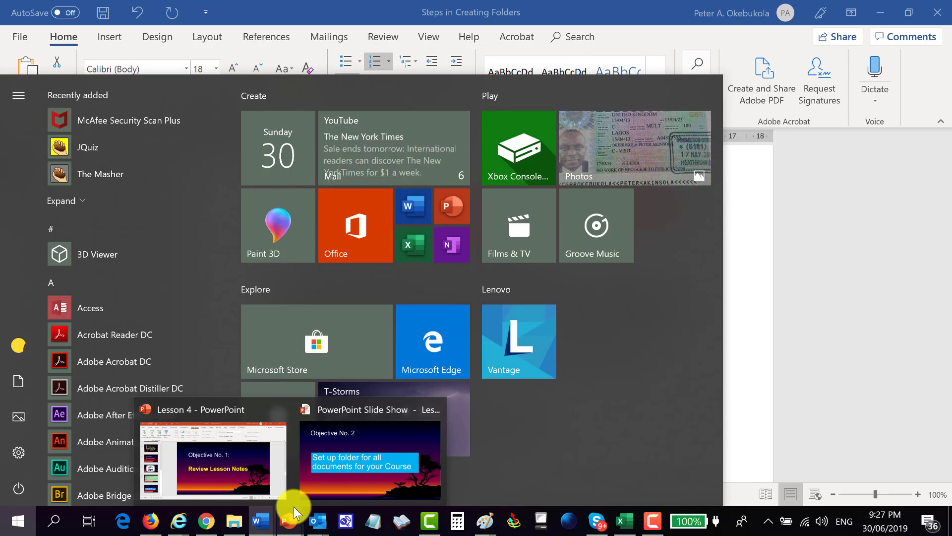
type("file")
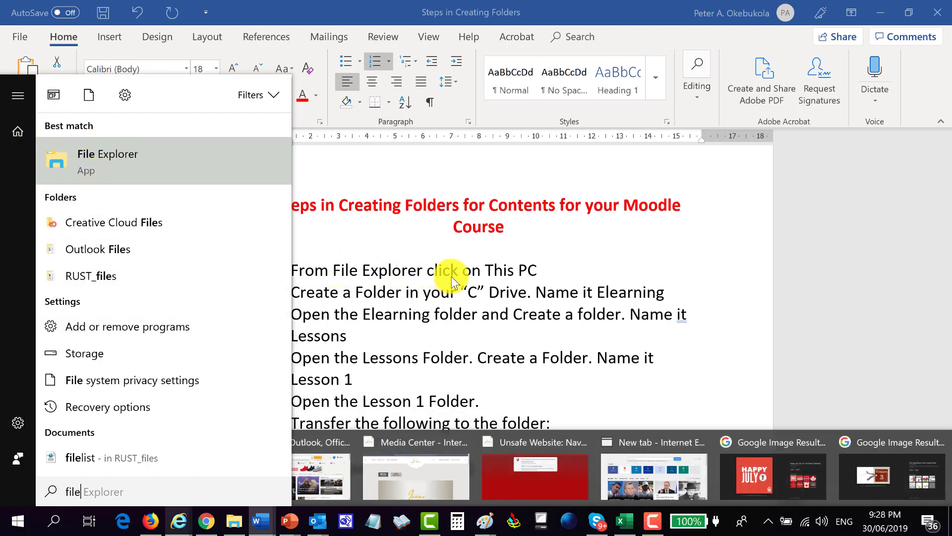
left_click(85, 159)
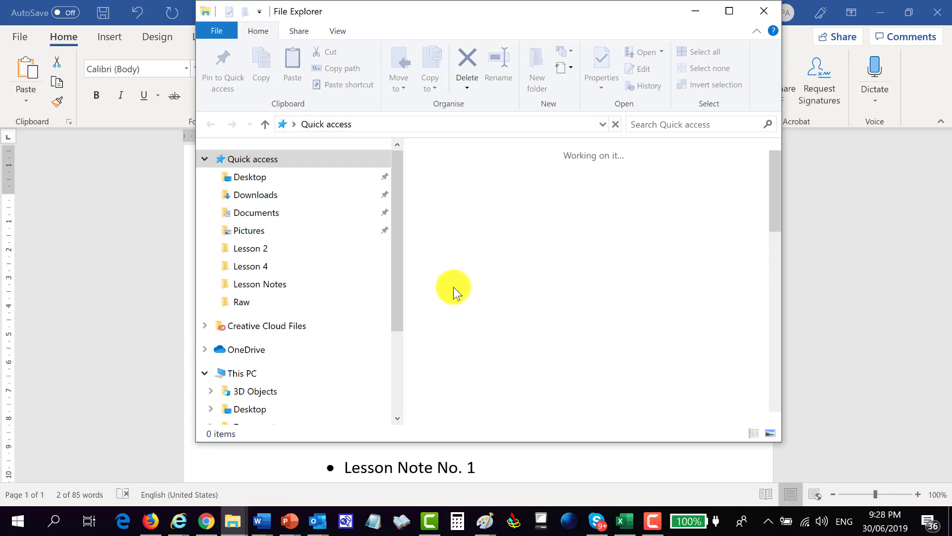
left_click(728, 11)
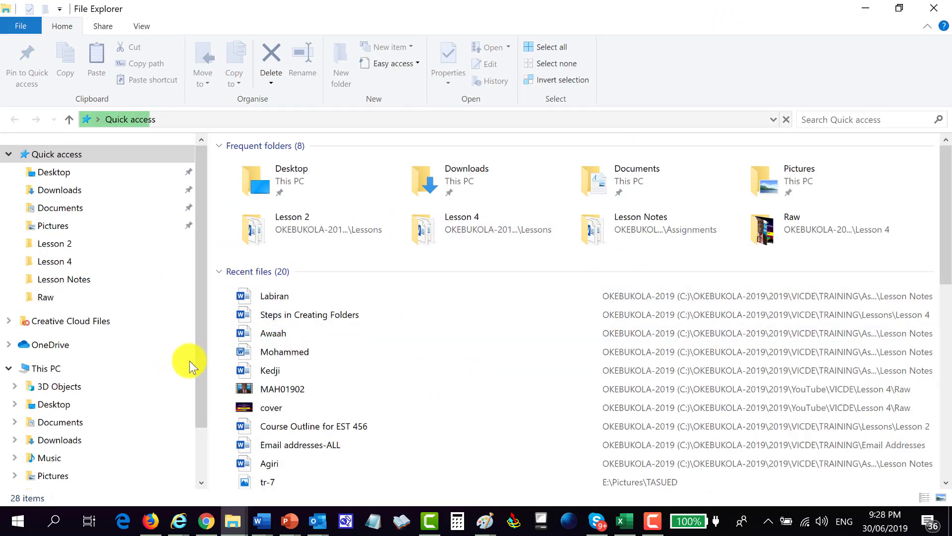
scroll(196, 406, "down", 2)
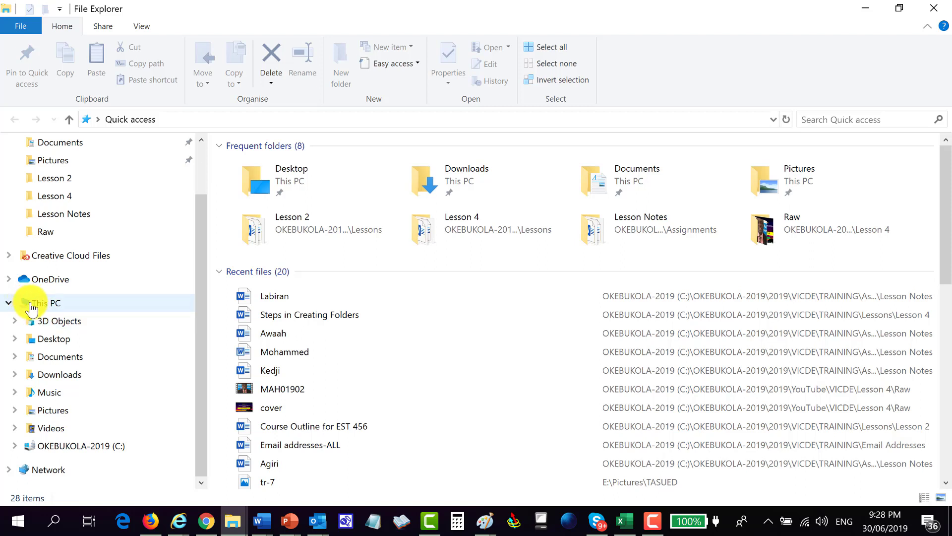
left_click(30, 307)
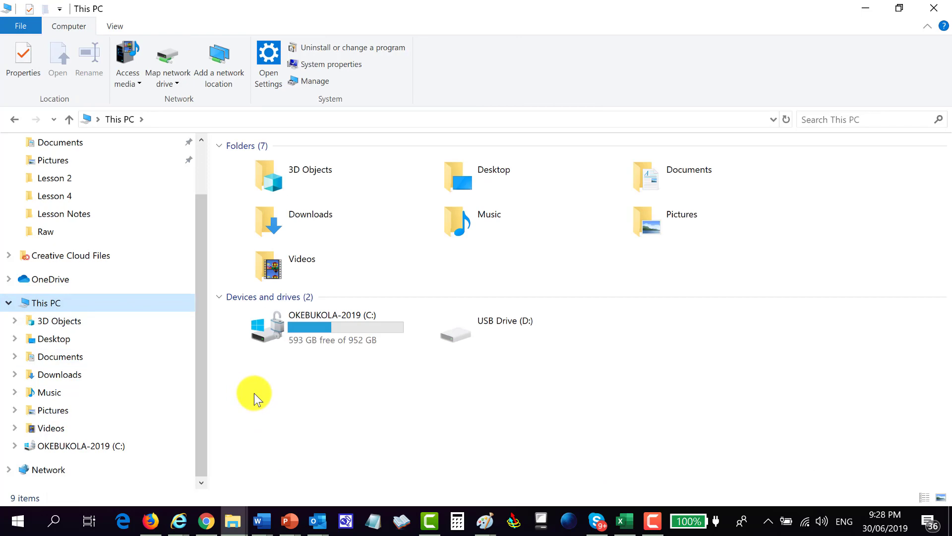
Check step 2 of the folder instructions in Word, and create a folder named Elearning on the C: drive in File Explorer
key("alt+Tab")
left_click(350, 166)
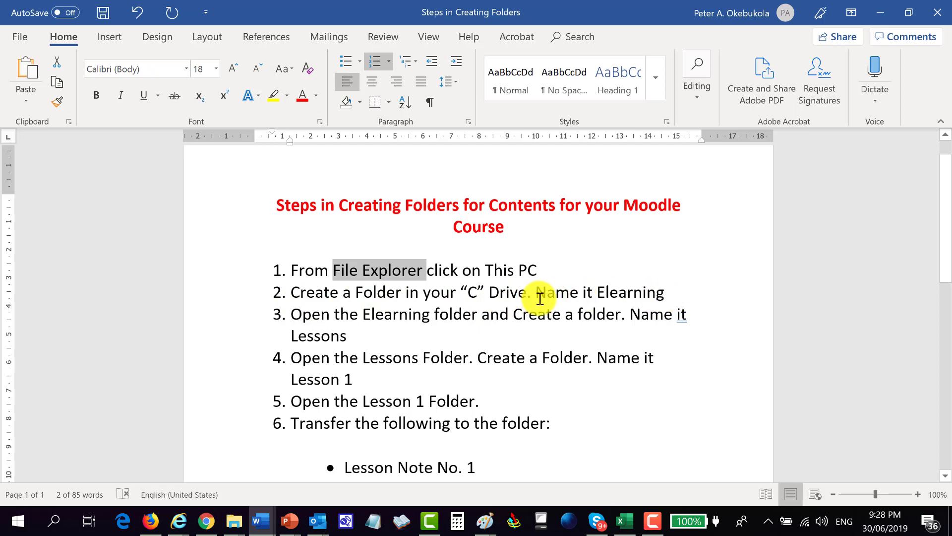
key("alt+Tab")
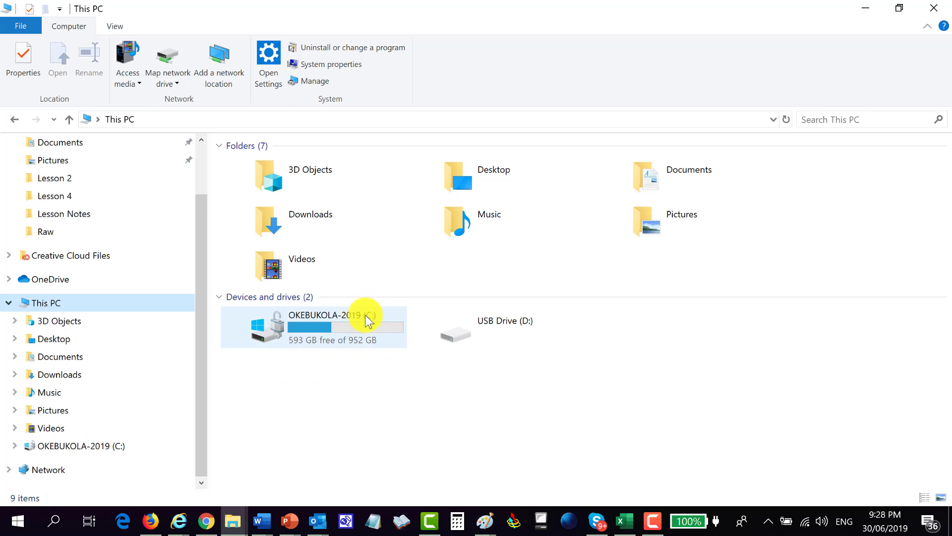
double_click(264, 335)
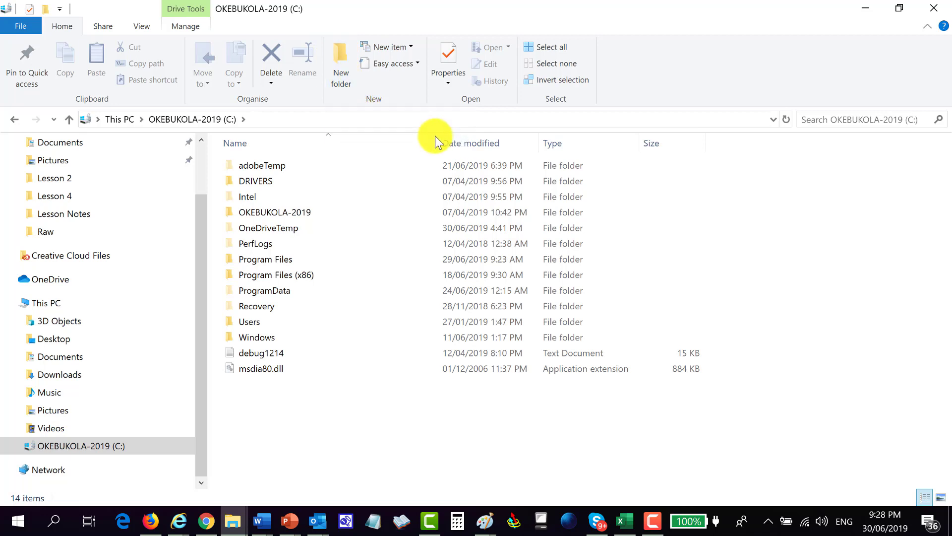
left_click(341, 56)
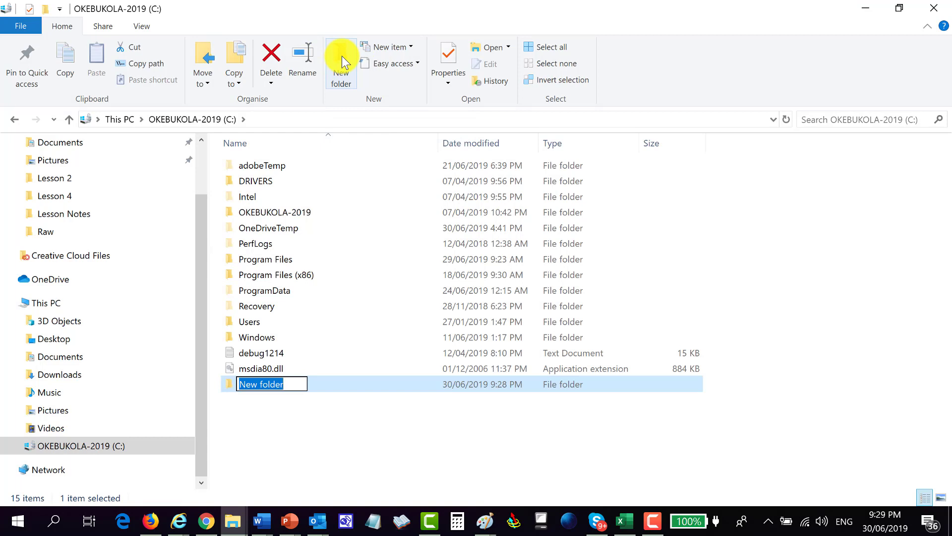
type("Elea")
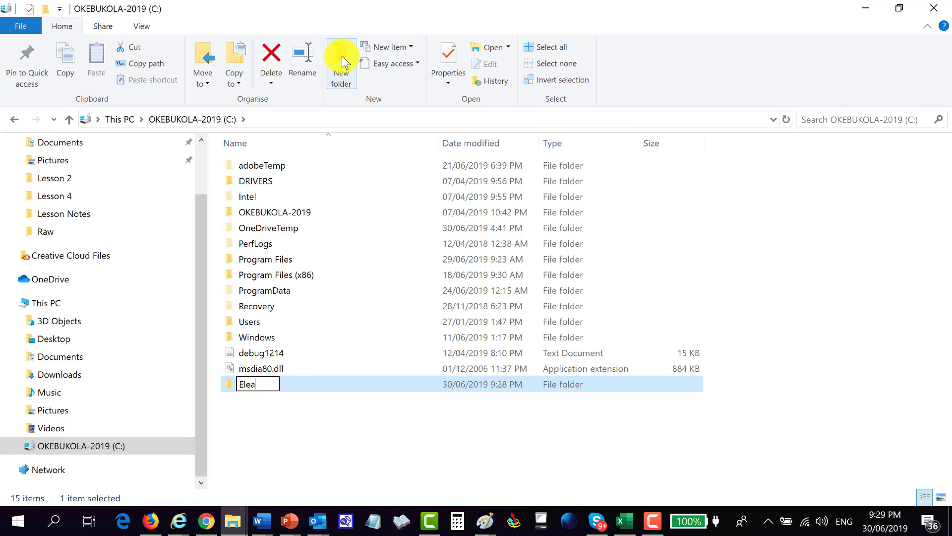
type("rning")
key("Return")
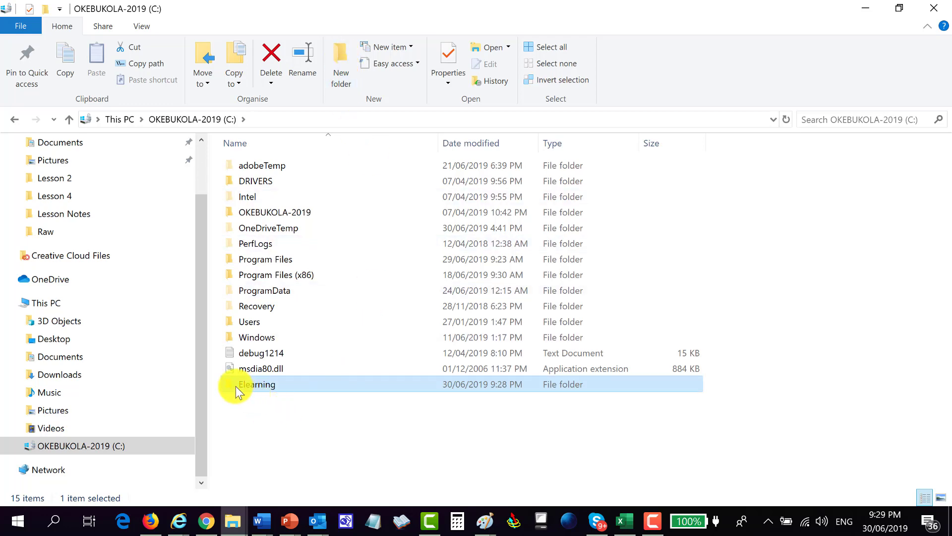
Consult step 3 of the Word instructions, and create a folder named Lessons inside the Elearning folder
key("alt+Tab")
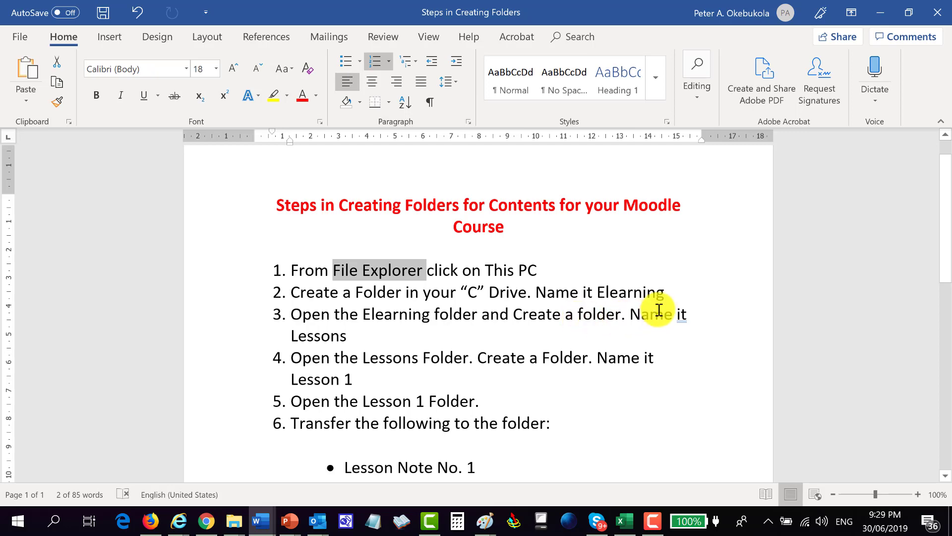
key("alt+Tab")
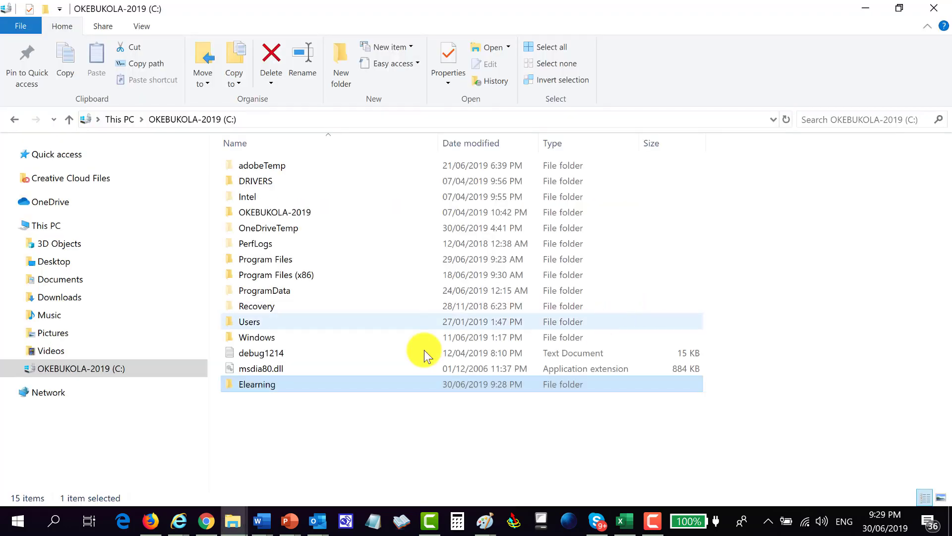
double_click(231, 385)
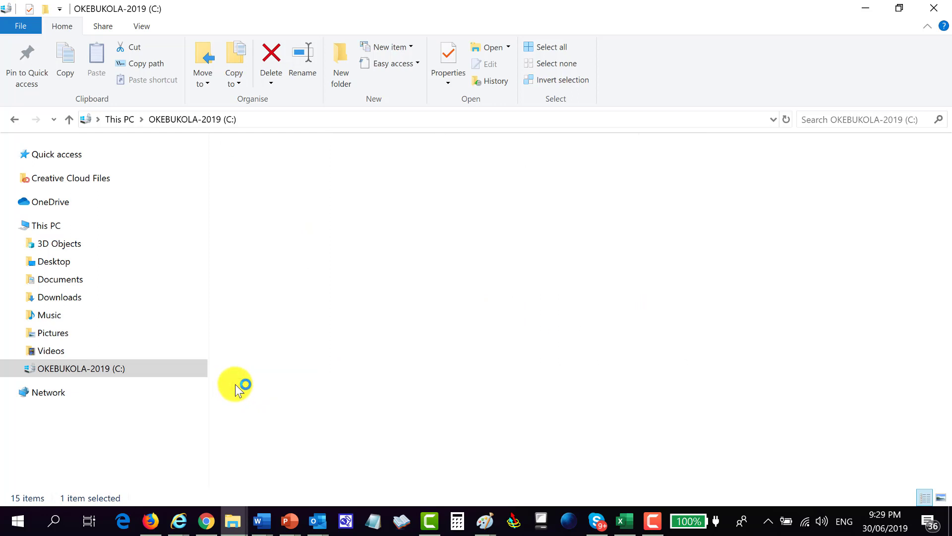
left_click(342, 50)
type("Les")
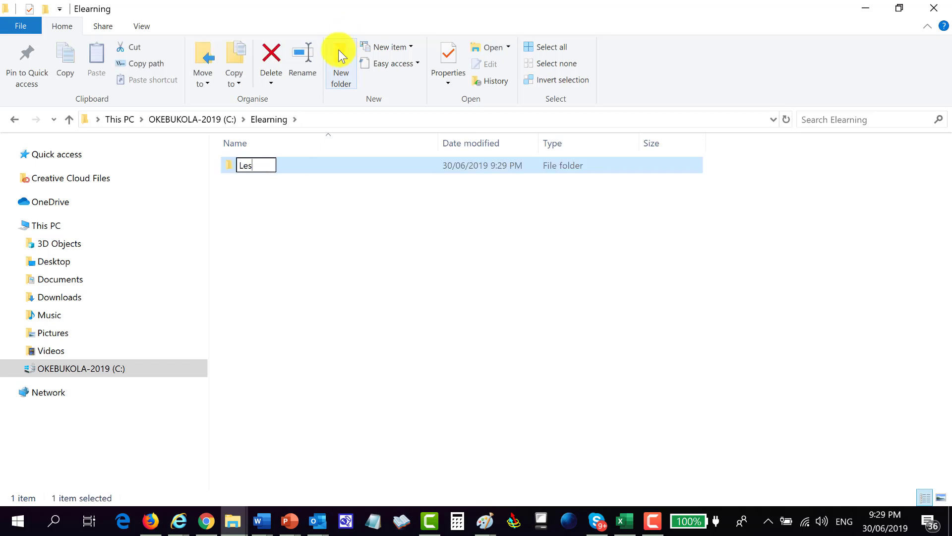
type("sons")
key("Return")
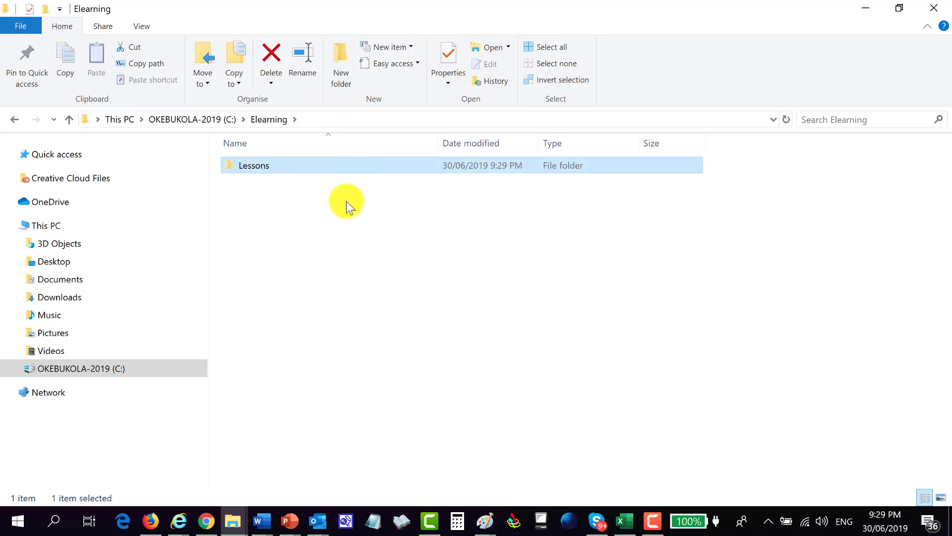
Consult step 4 of the Word instructions, and create a folder named Lesson 1 inside the Lessons folder
key("alt+Tab")
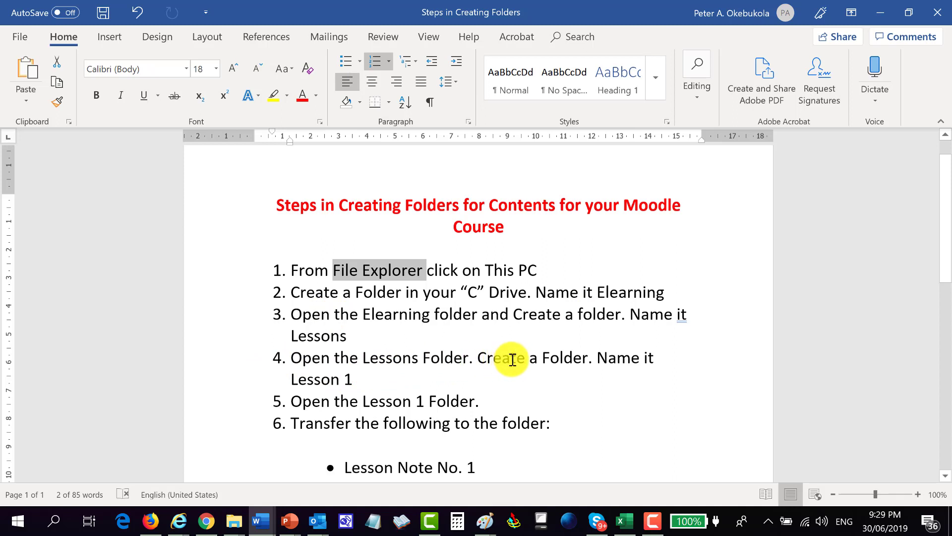
key("alt+Tab")
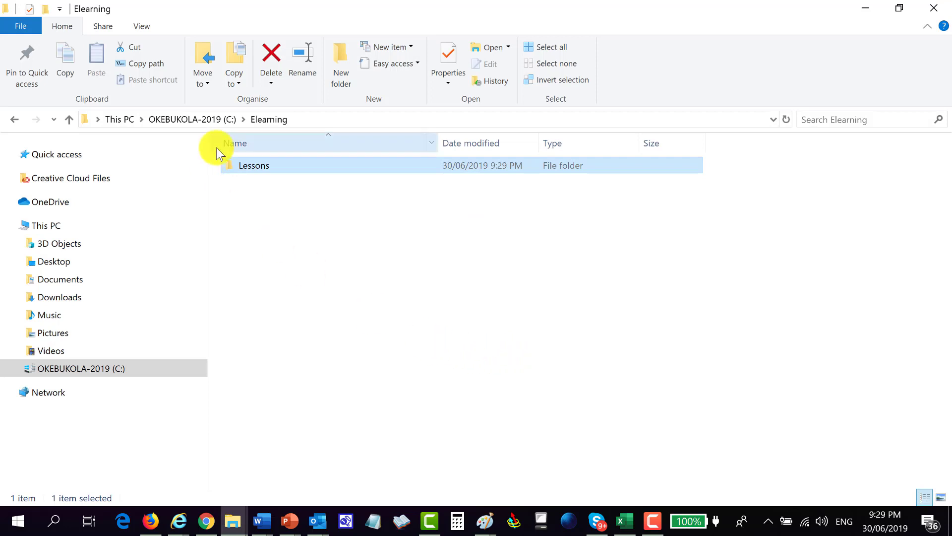
double_click(228, 165)
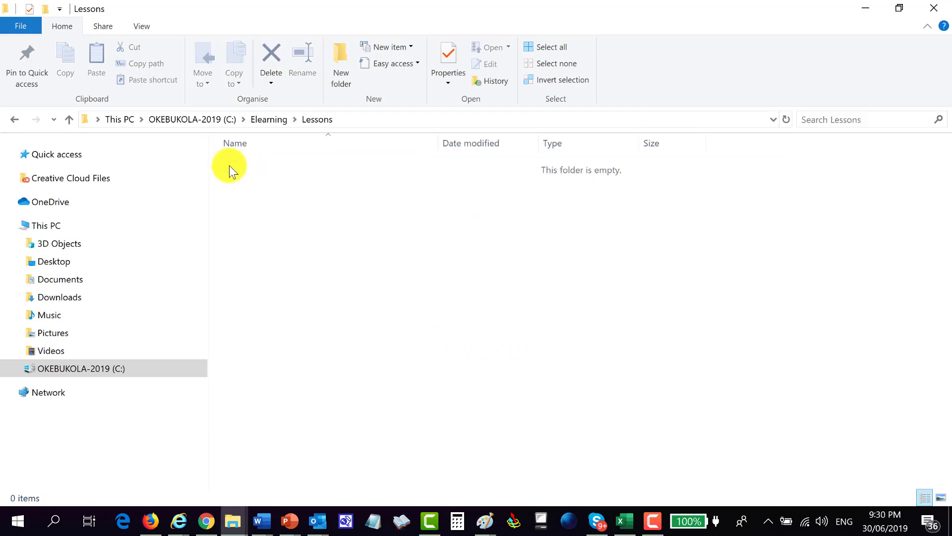
left_click(340, 55)
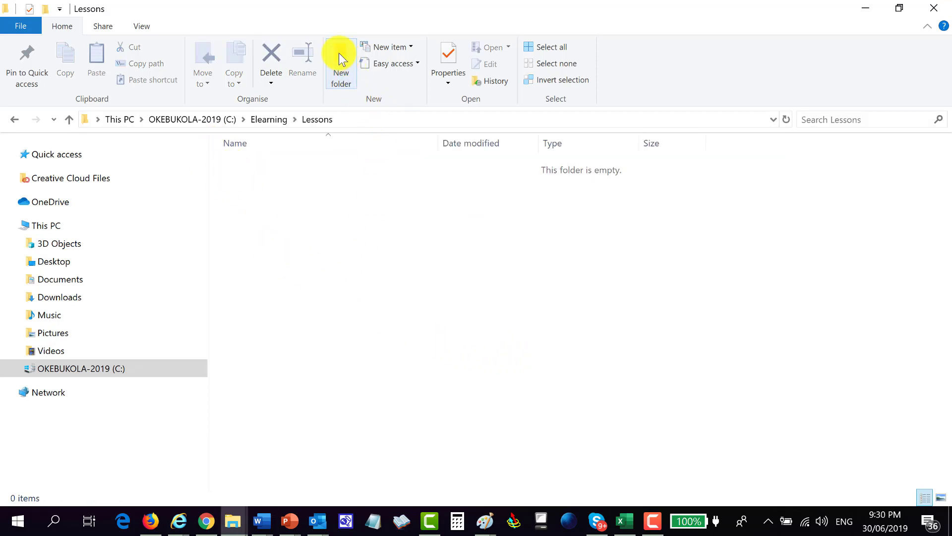
type("Leso")
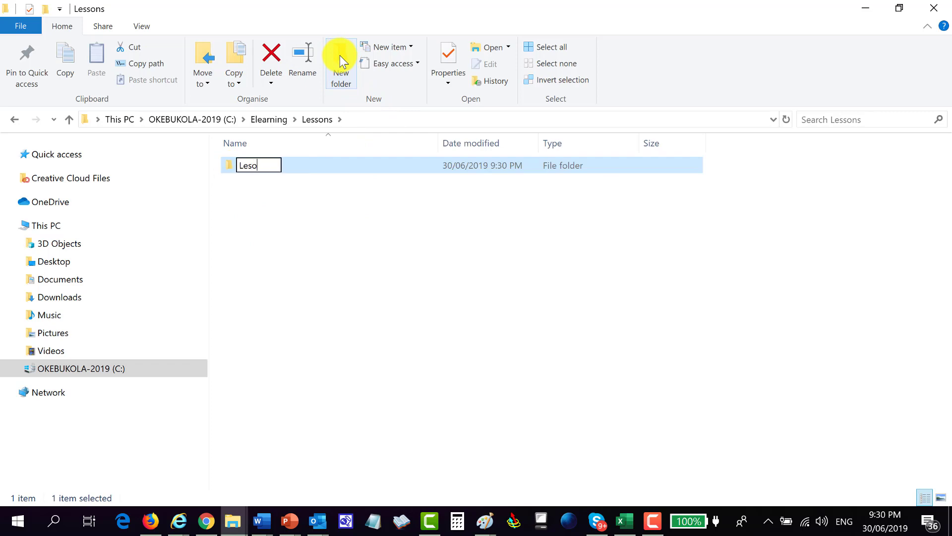
key("BackSpace")
key("BackSpace")
key("Return")
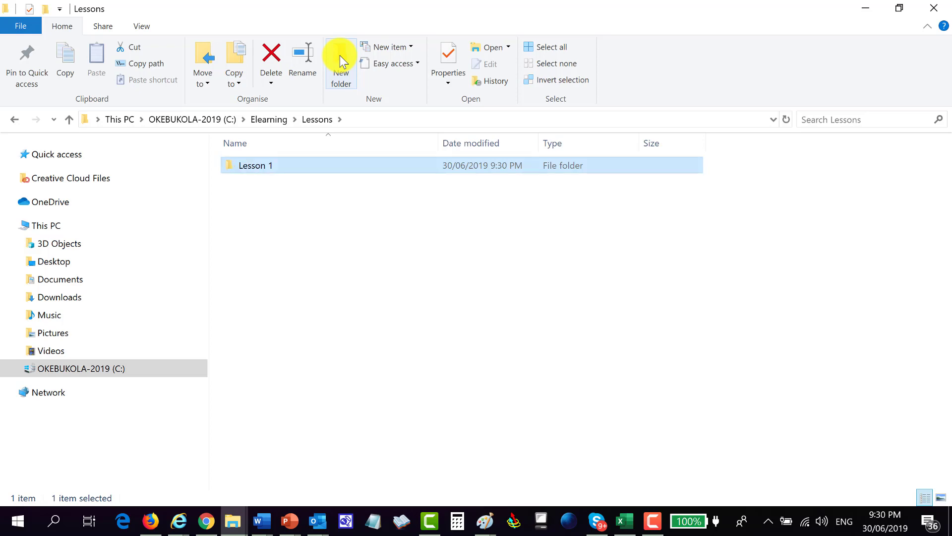
Check step 5 of the Word instructions, and open the new Lesson 1 folder in File Explorer
key("alt+Tab")
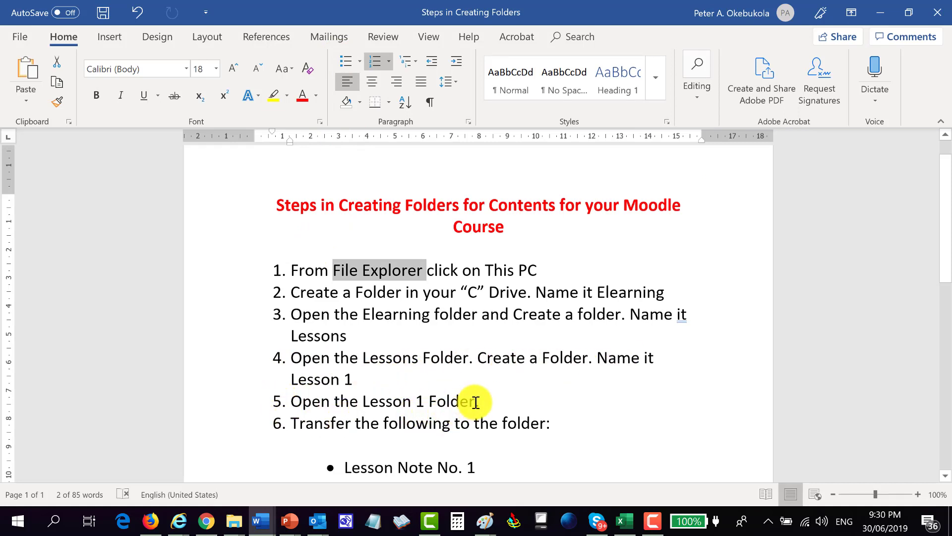
key("alt+Tab")
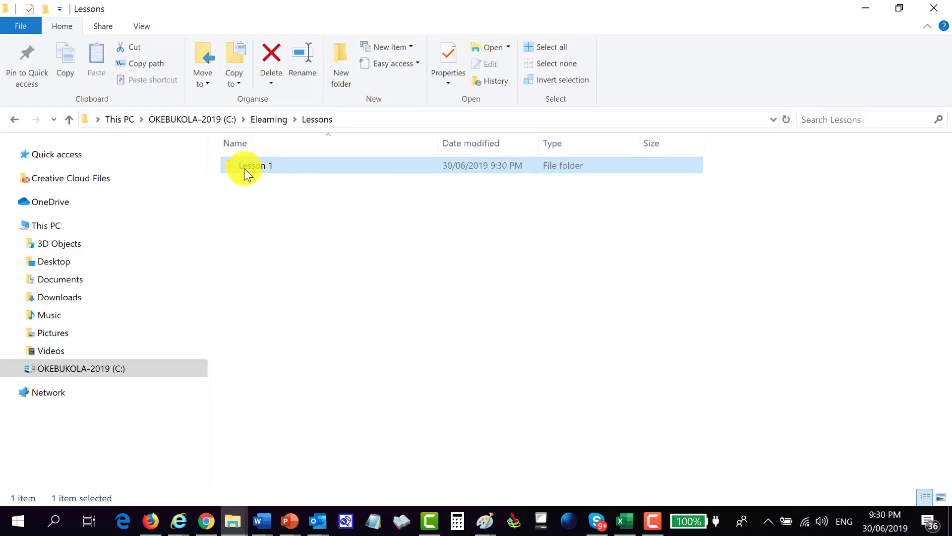
double_click(226, 164)
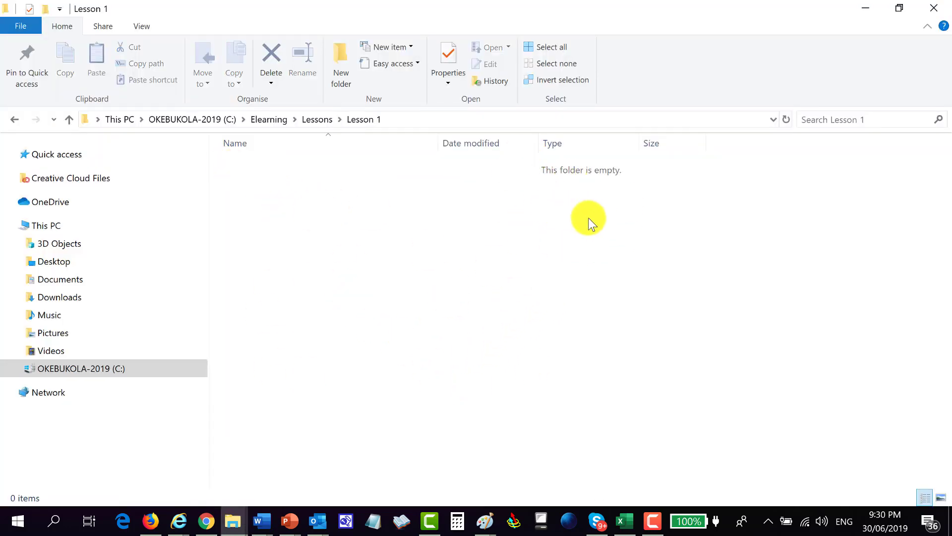
Review step 6's item list in the Word instructions, and move the first document from the Lesson Notes folder into Lesson 1
key("alt+Tab")
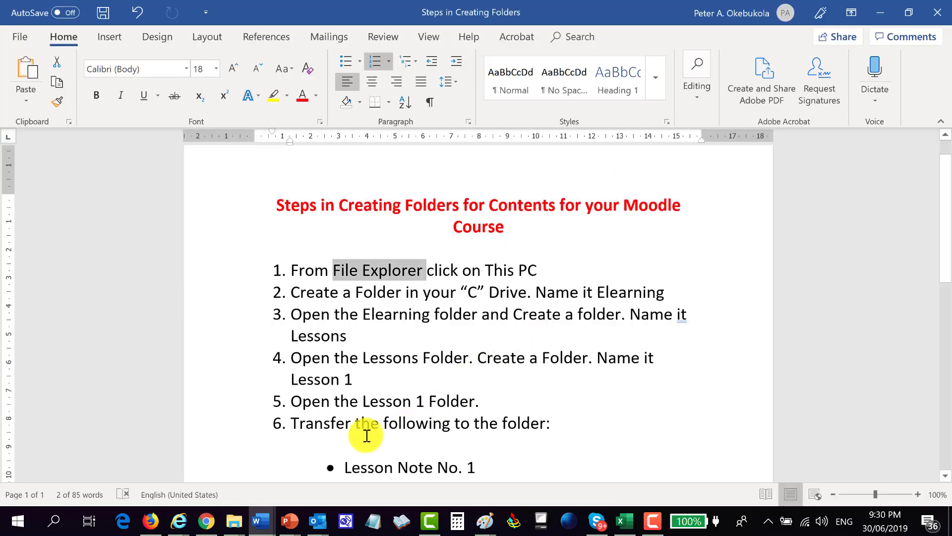
scroll(355, 414, "down", 1)
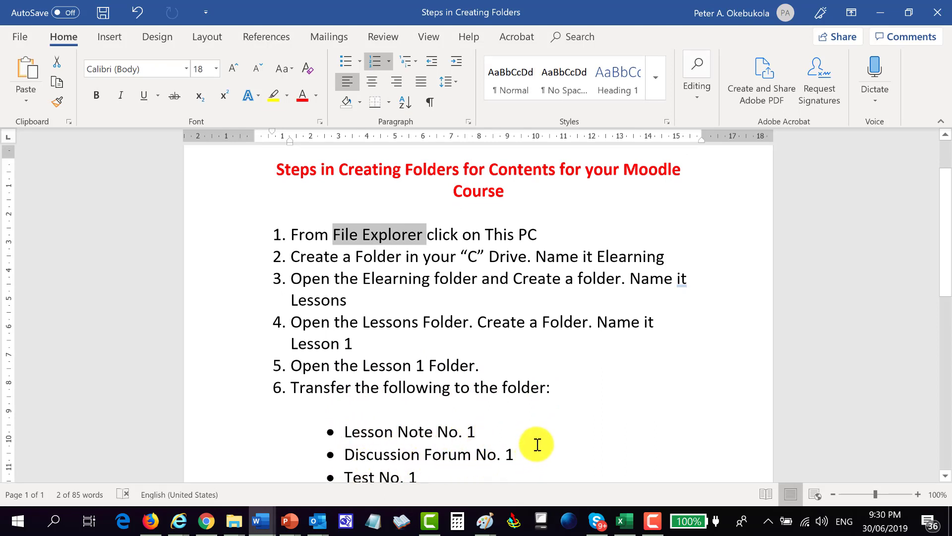
scroll(537, 450, "down", 1)
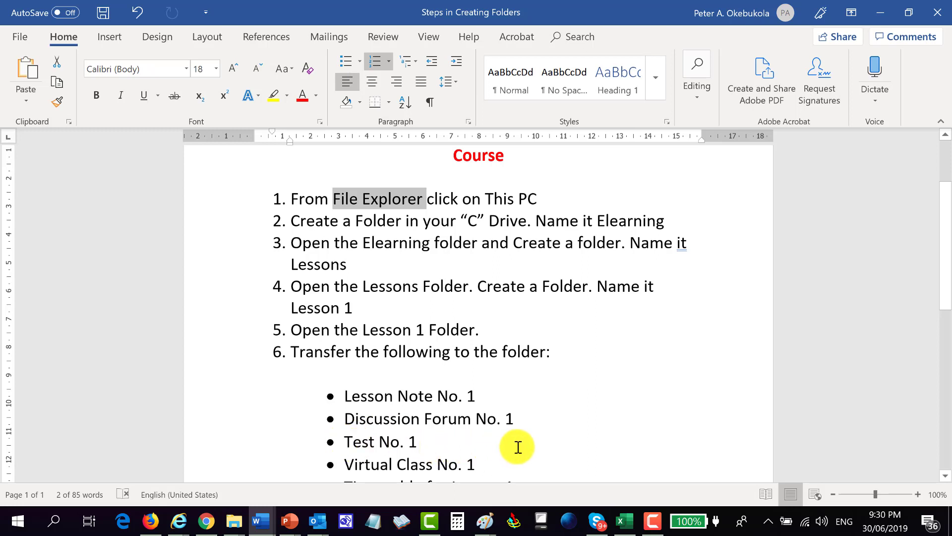
scroll(417, 442, "down", 3)
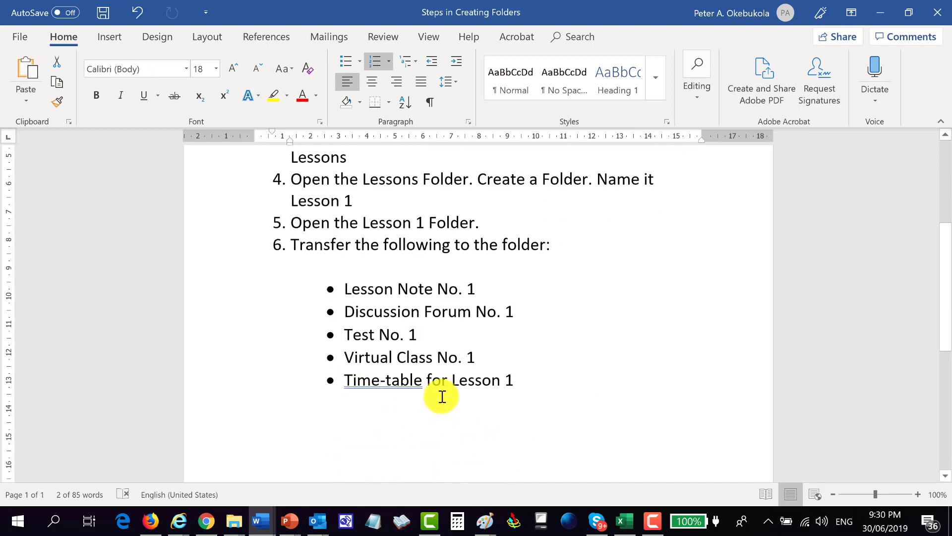
left_click(374, 253)
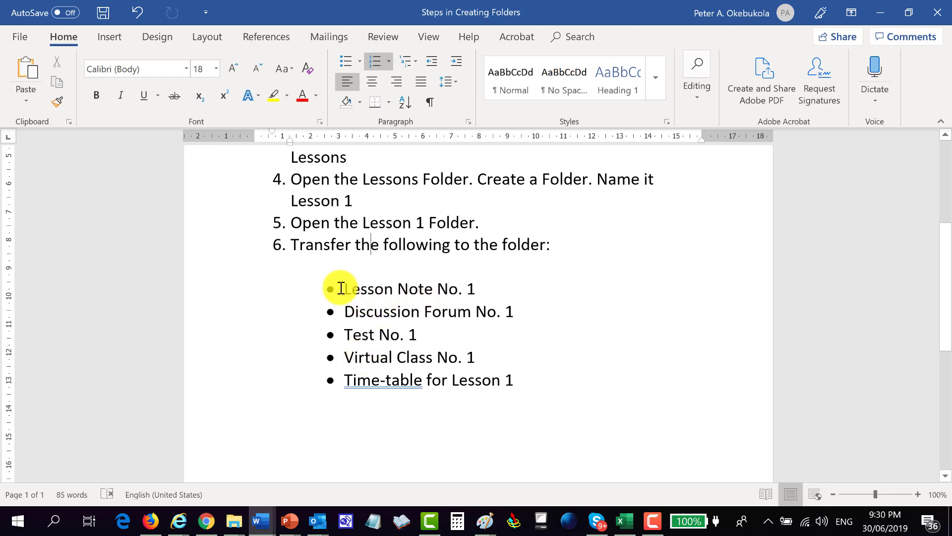
key("alt+Tab")
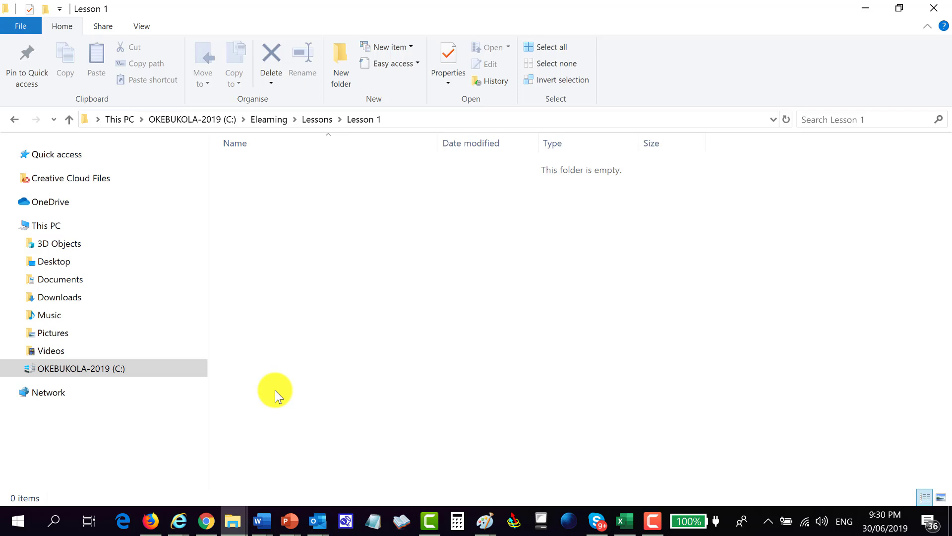
key("alt+Tab")
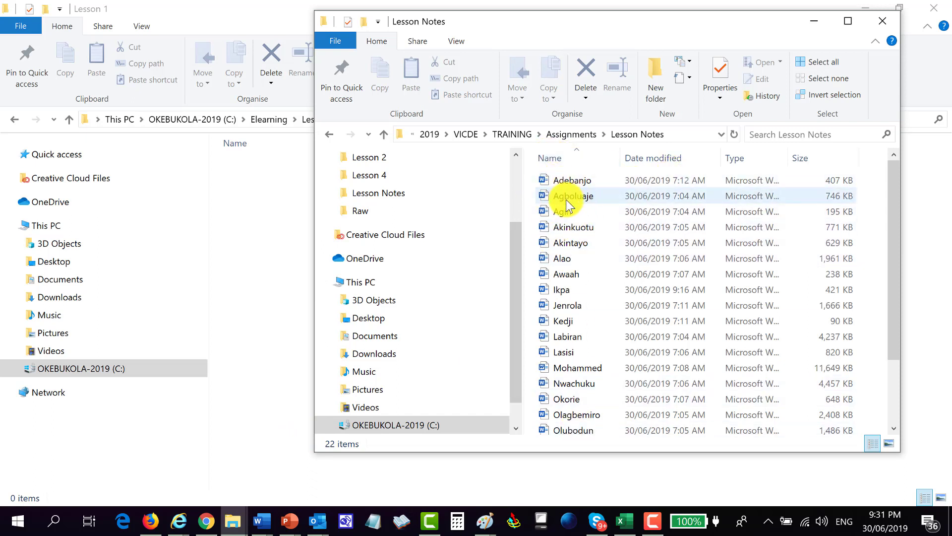
mouse_move(565, 185)
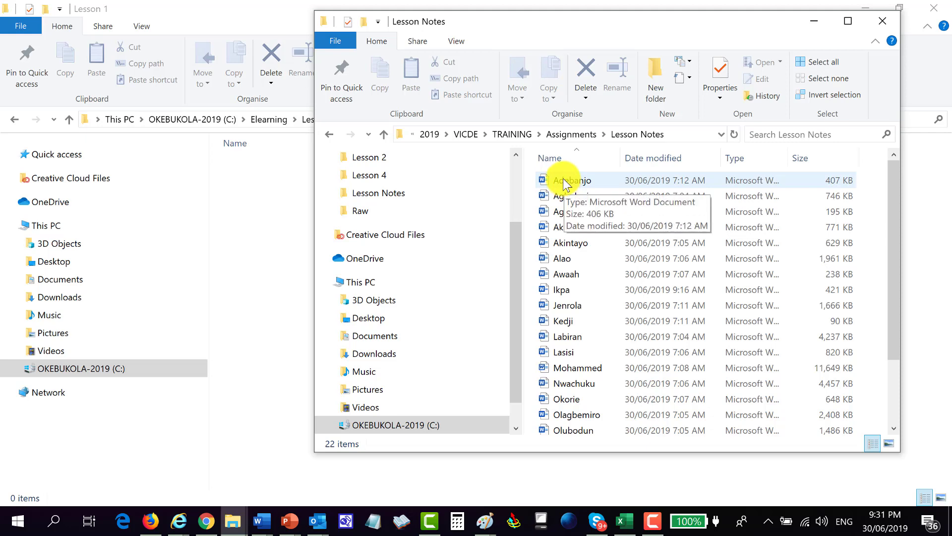
left_click_drag(565, 182, 273, 214)
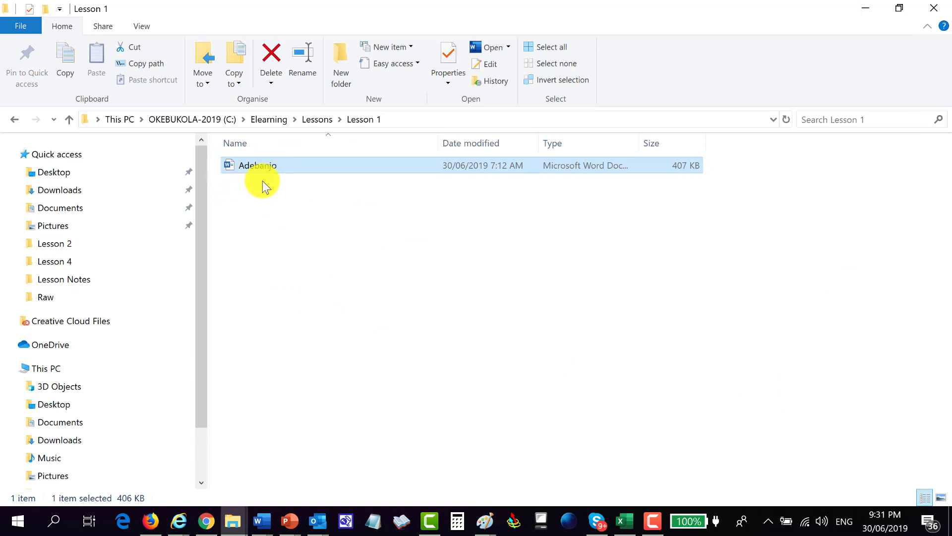
right_click(298, 167)
left_click(360, 410)
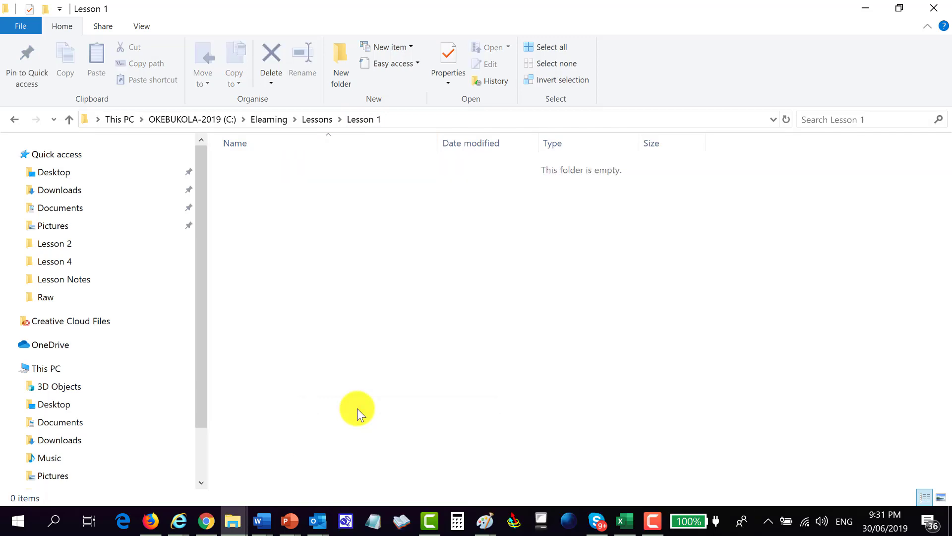
key("ctrl+z")
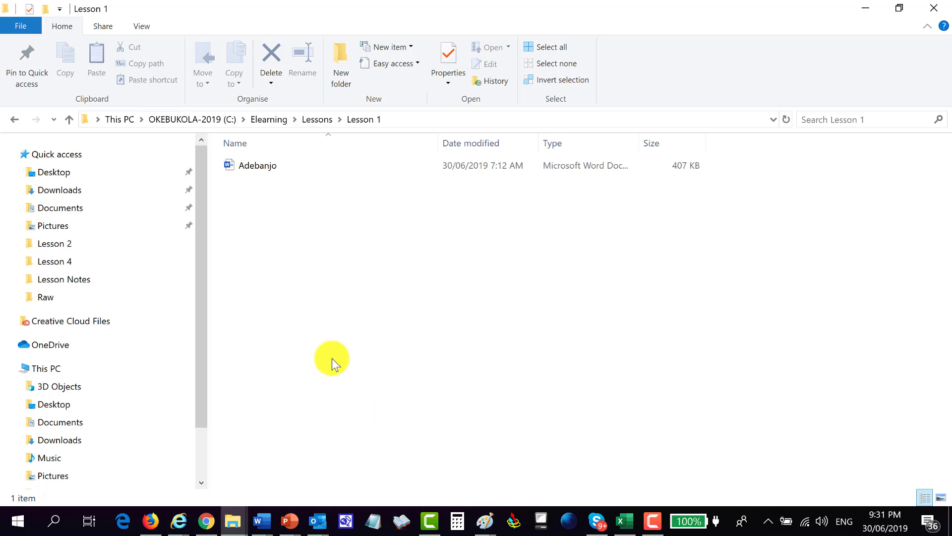
Rename the Word document in the Lesson 1 folder as Lesson Note No. 1
left_click(259, 167)
right_click(262, 169)
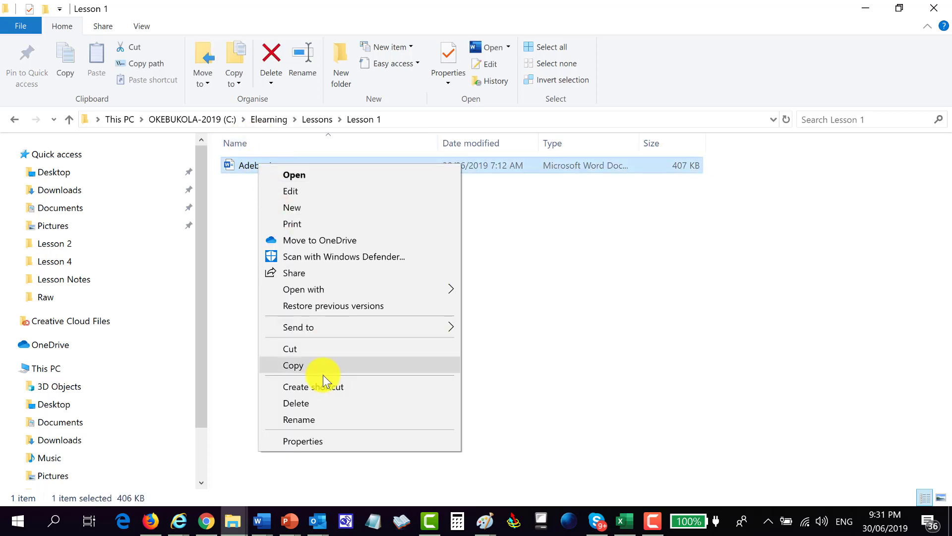
left_click(321, 420)
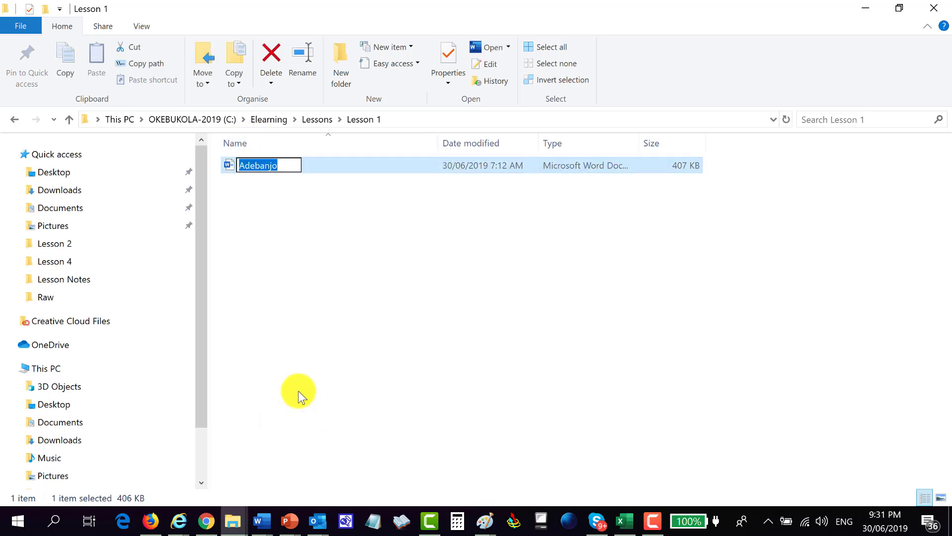
type("Lesson")
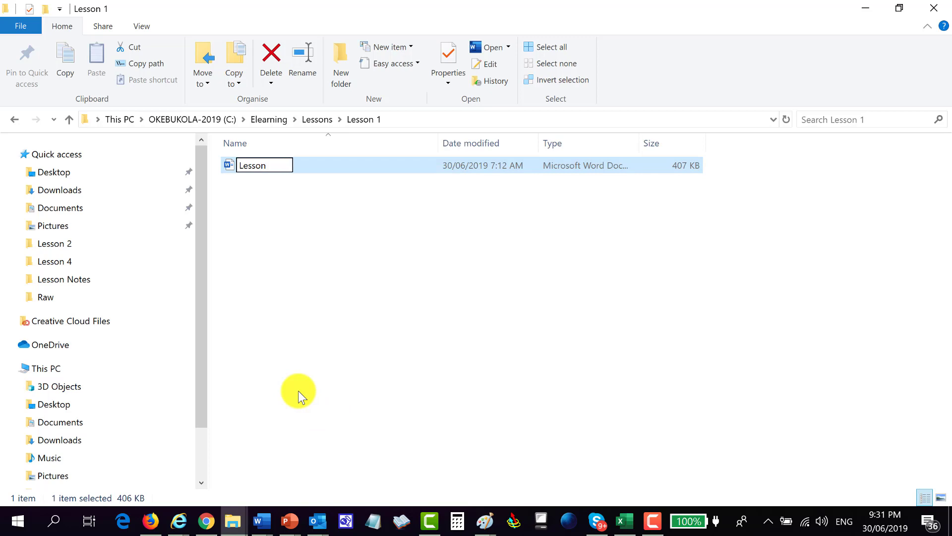
type(" Note No. 1")
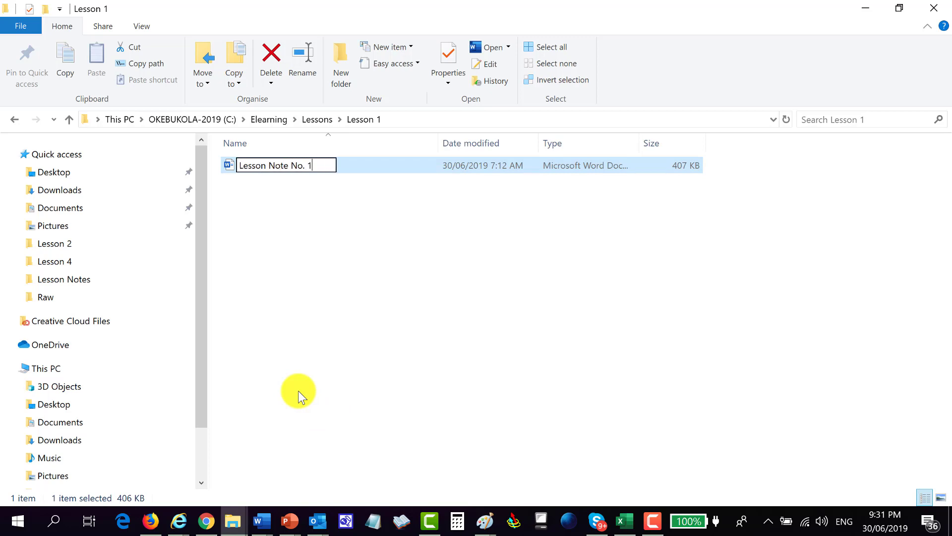
key("Return")
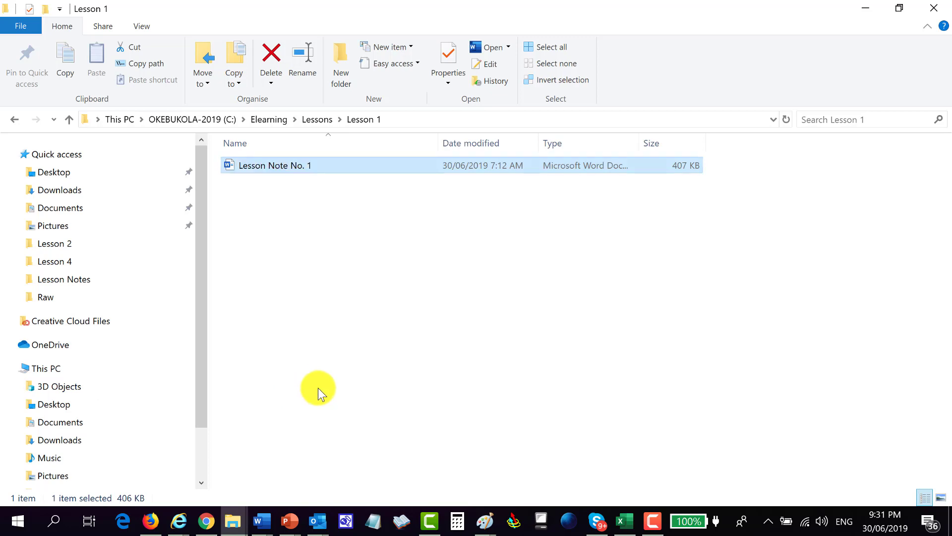
left_click(300, 330)
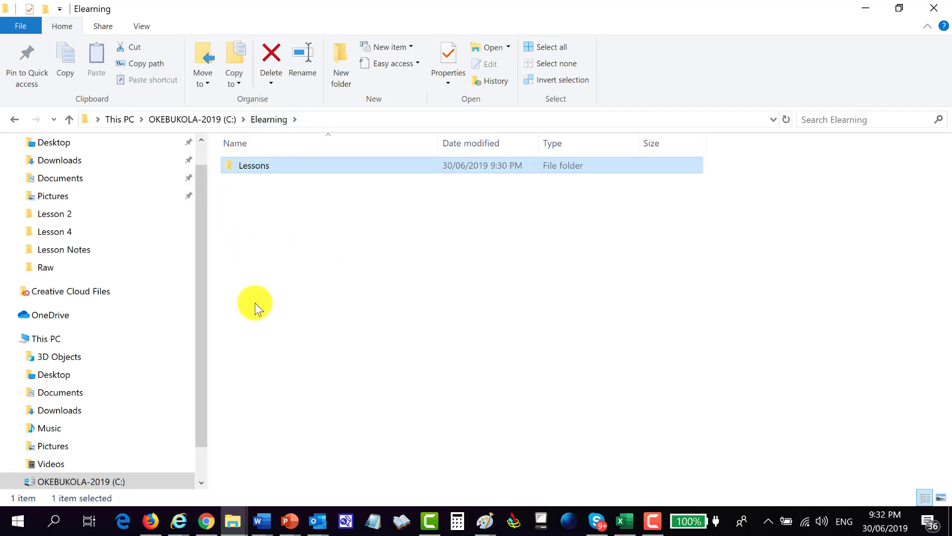
Browse from the C: drive through the 2019 and VICDE folders, and open the TRAINING folder
left_click(110, 480)
left_click(225, 228)
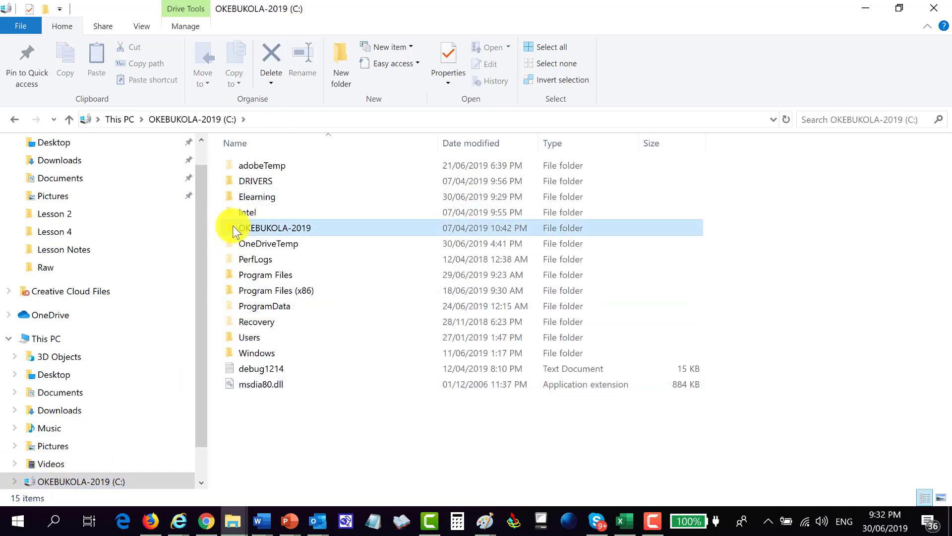
double_click(234, 228)
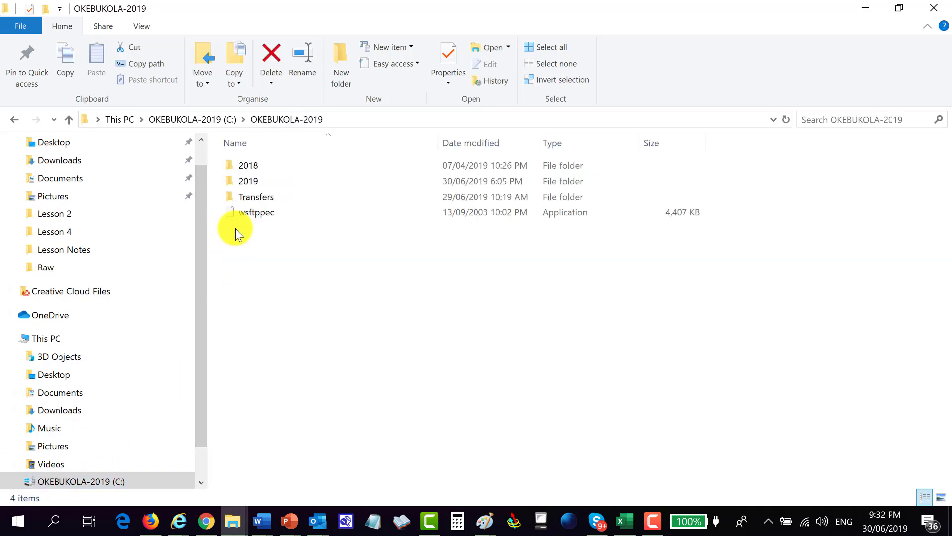
double_click(234, 180)
left_click(235, 180)
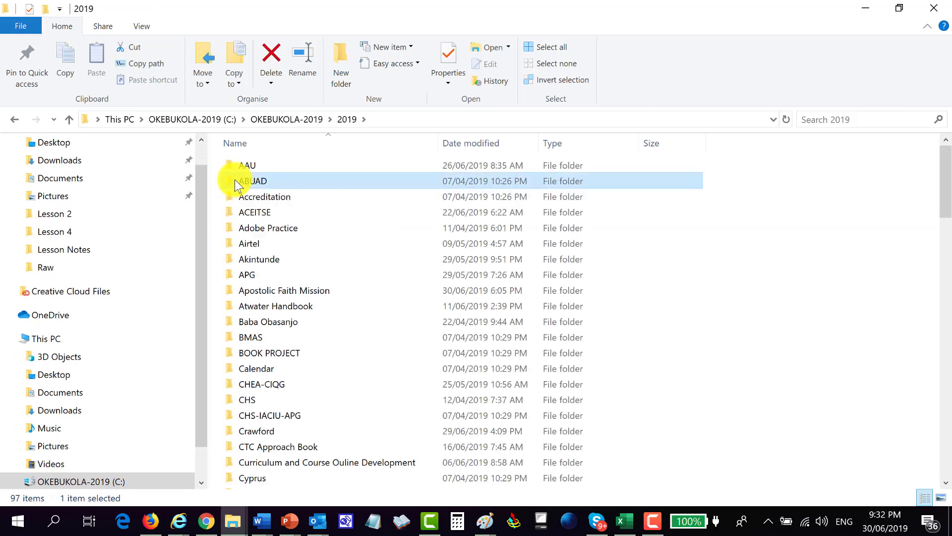
key("v")
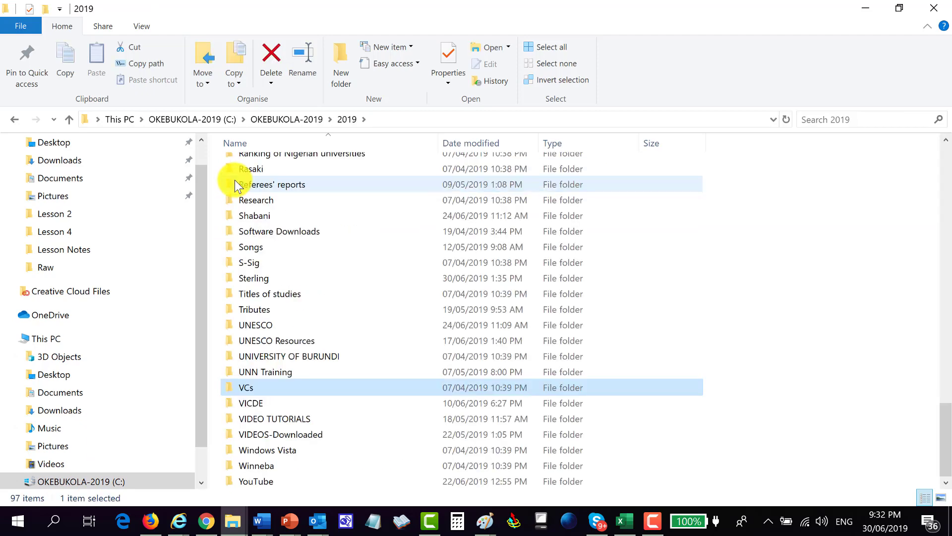
double_click(229, 406)
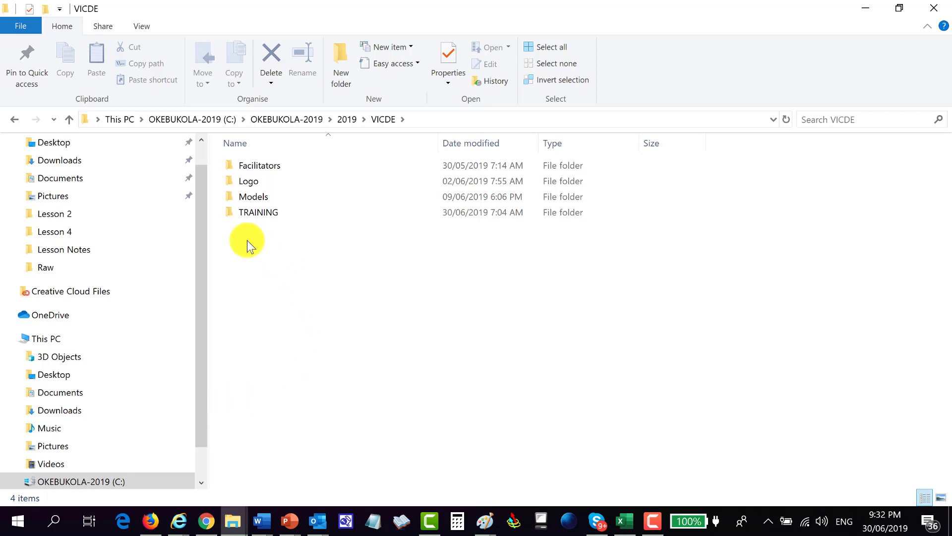
double_click(230, 214)
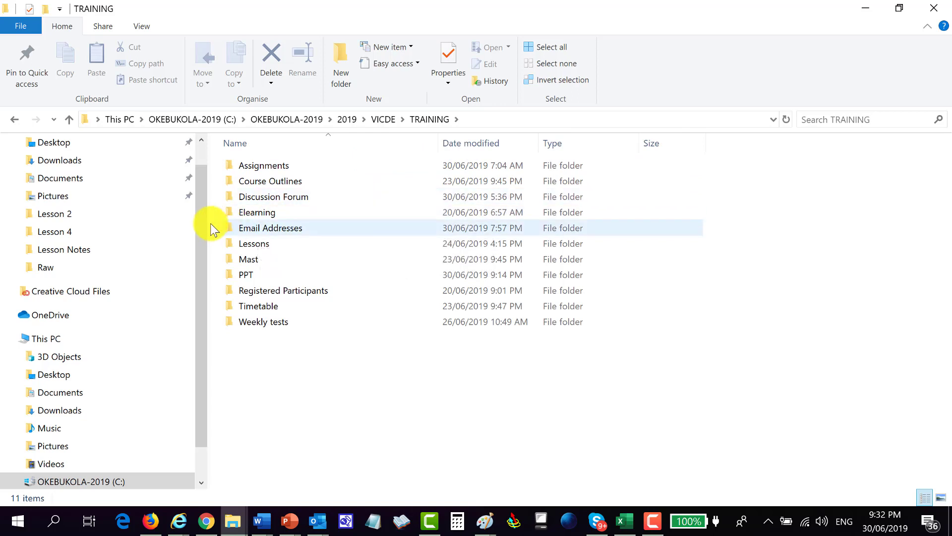
Examine the example subfolders inside Discussion Forum and Lessons, including the contents of Lesson 4, and return to TRAINING
double_click(226, 197)
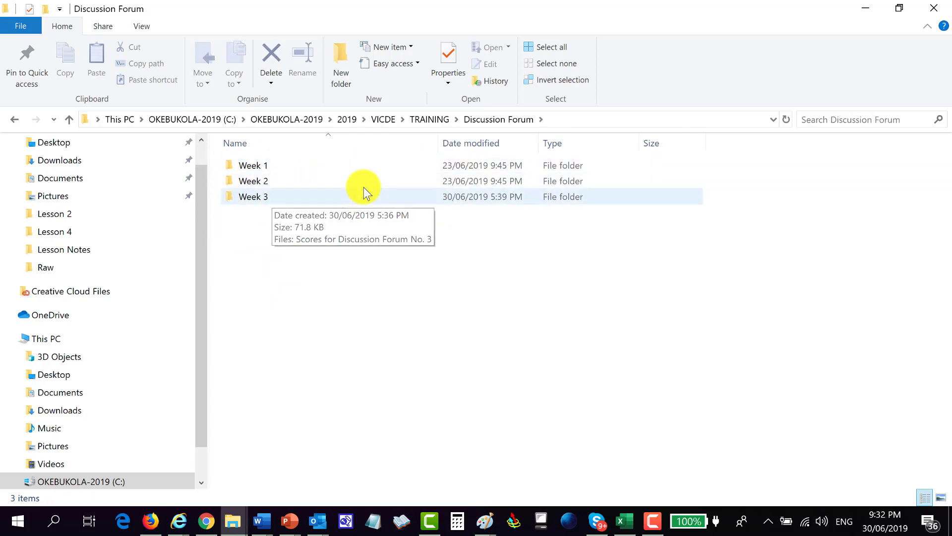
left_click(68, 121)
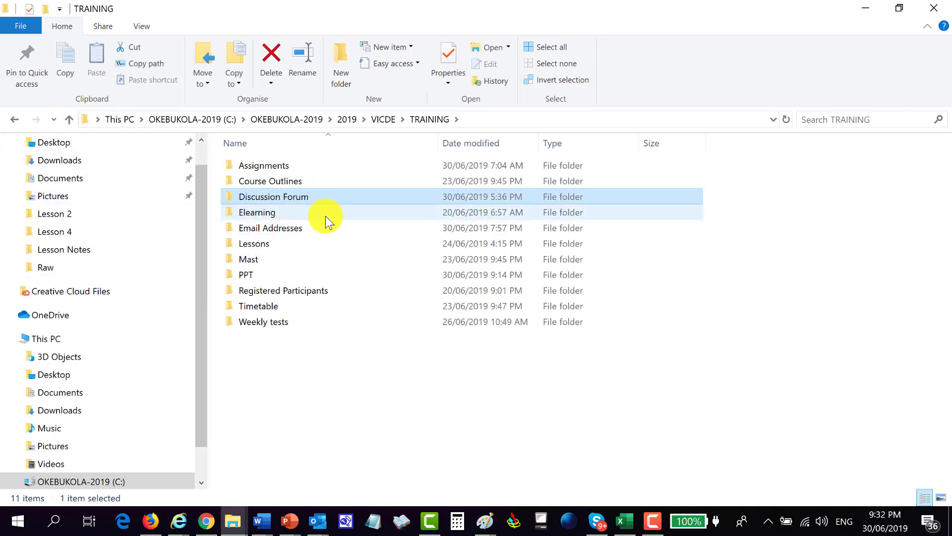
double_click(228, 245)
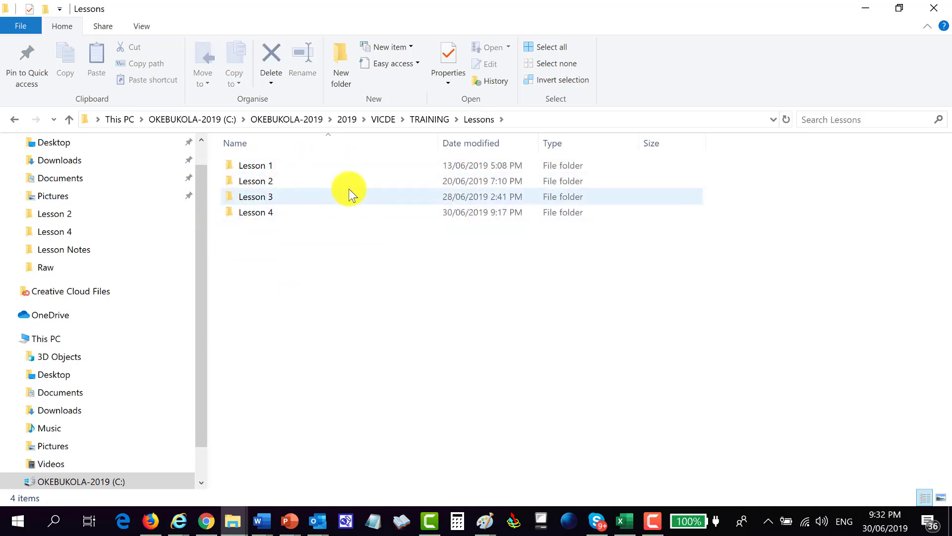
double_click(245, 216)
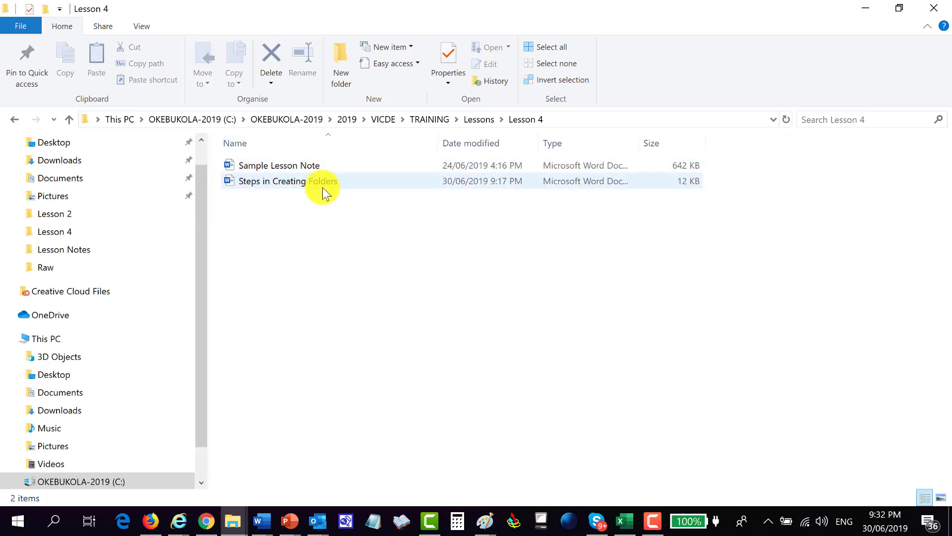
left_click(69, 123)
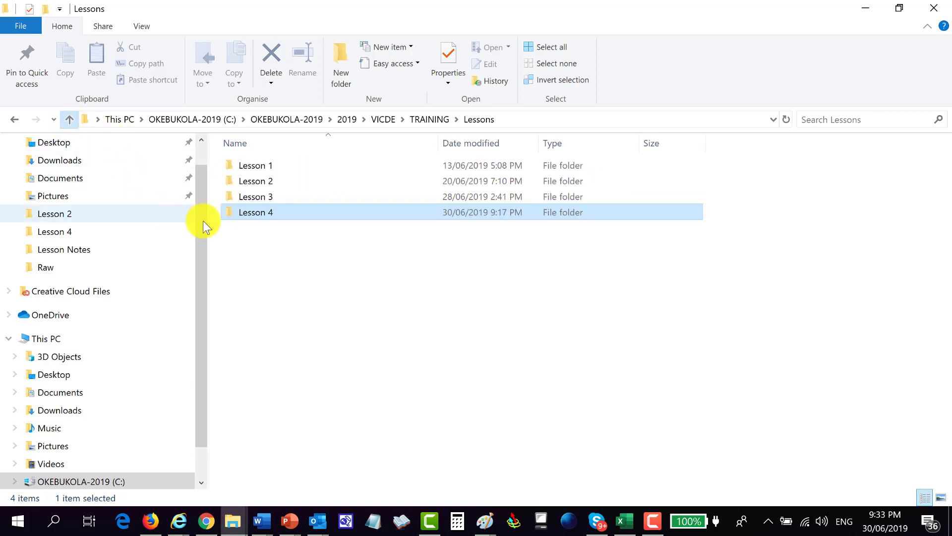
left_click(70, 120)
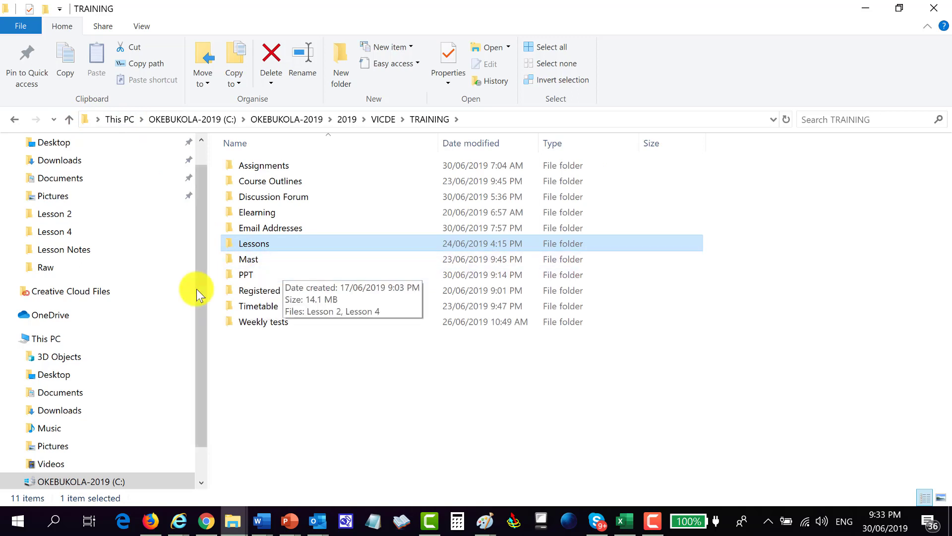
Examine the weekly subfolders of Timetable and Weekly tests, checking the contents of the Week 1 and Week 2 test folders
double_click(265, 309)
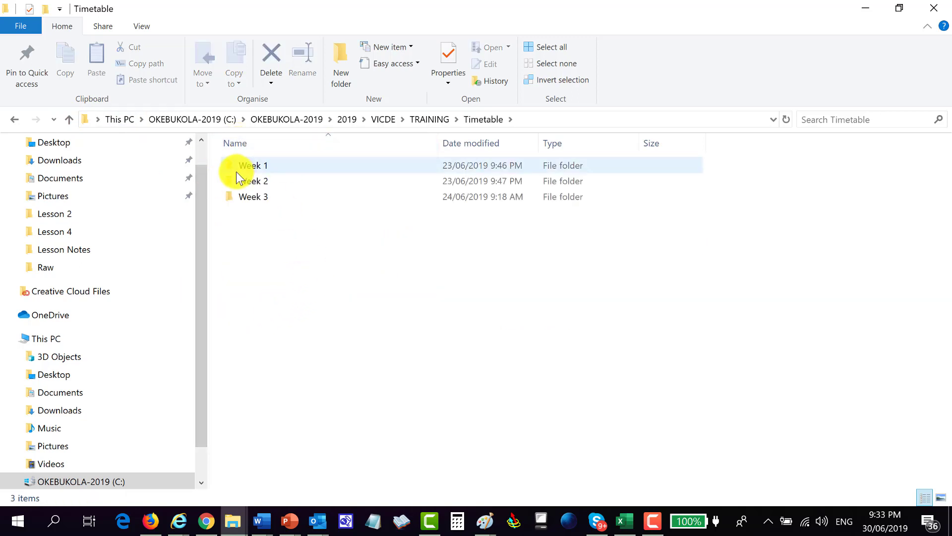
left_click(67, 121)
double_click(260, 322)
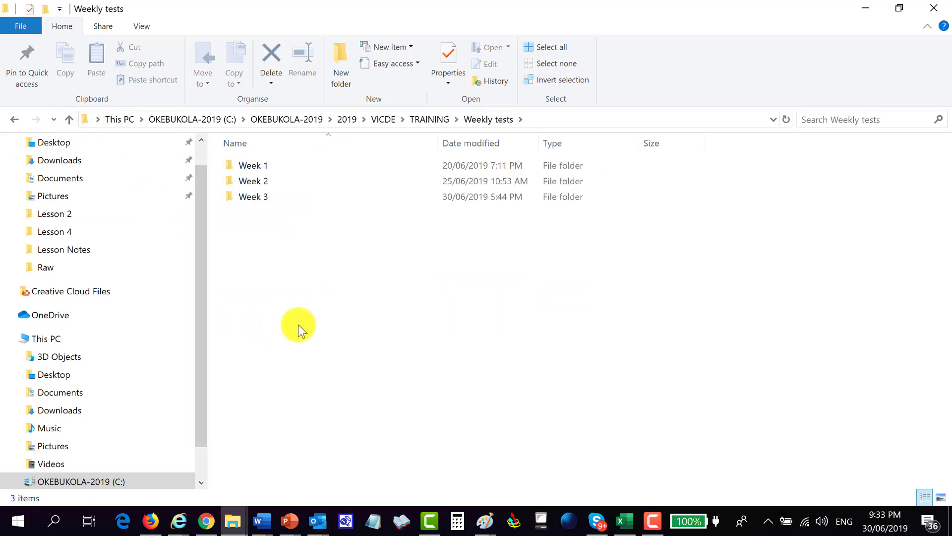
double_click(250, 166)
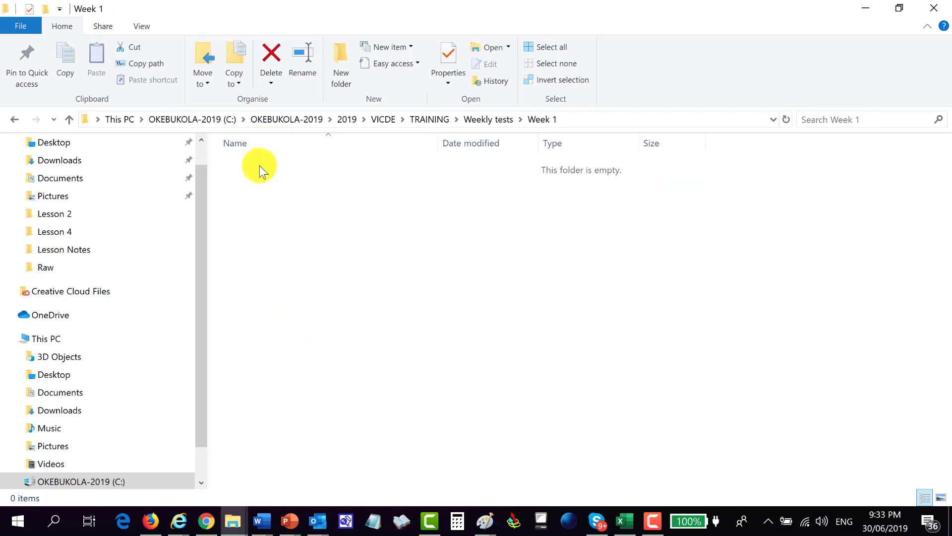
left_click(71, 121)
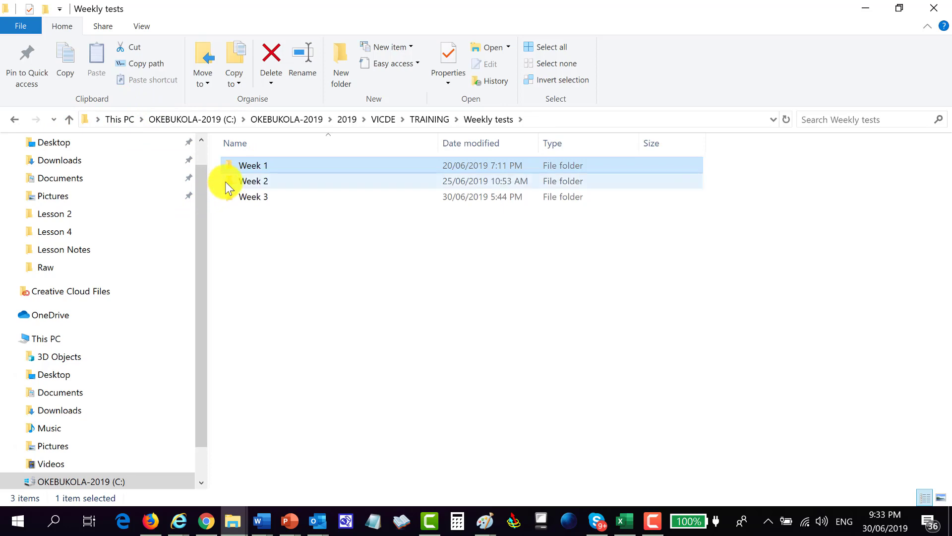
double_click(226, 182)
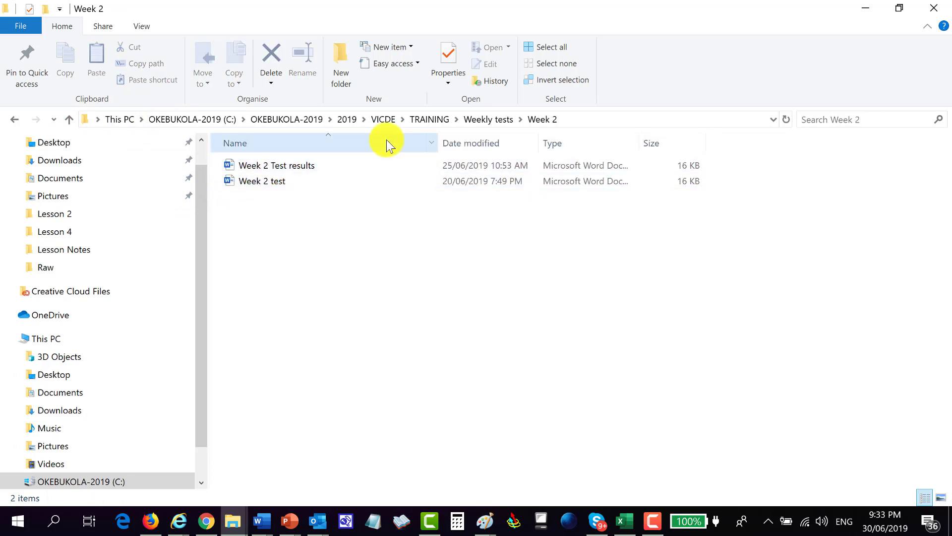
left_click(69, 120)
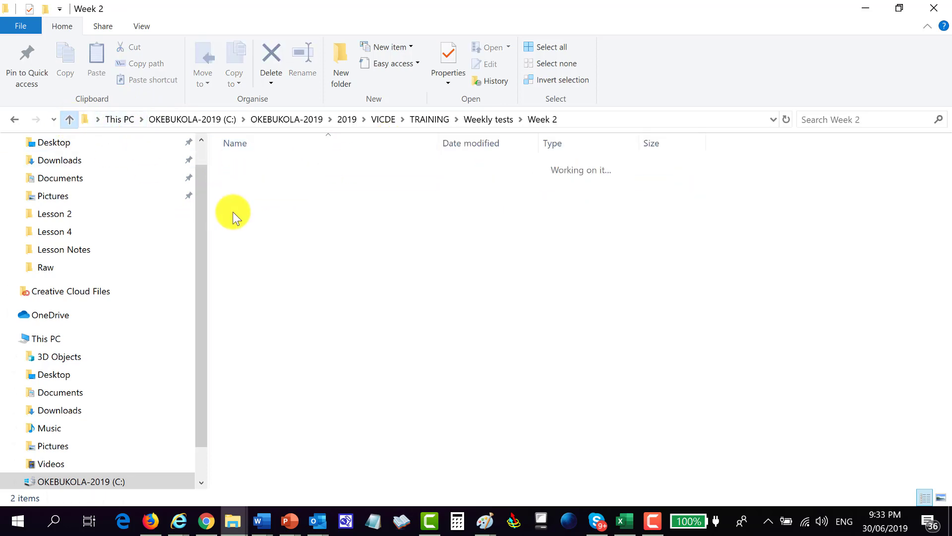
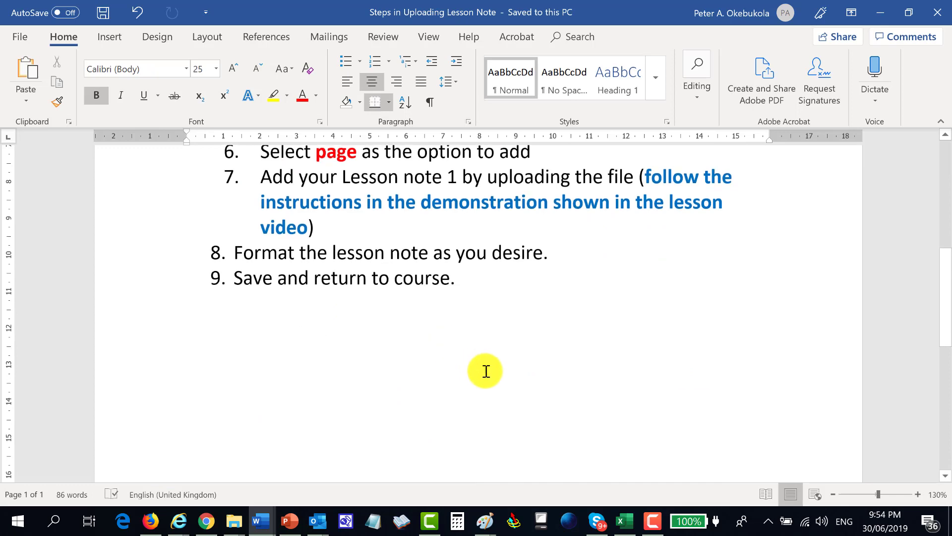
Review the lesson note upload instructions in Word, and try to load the course site address from step 1 in Chrome
scroll(491, 378, "up", 3)
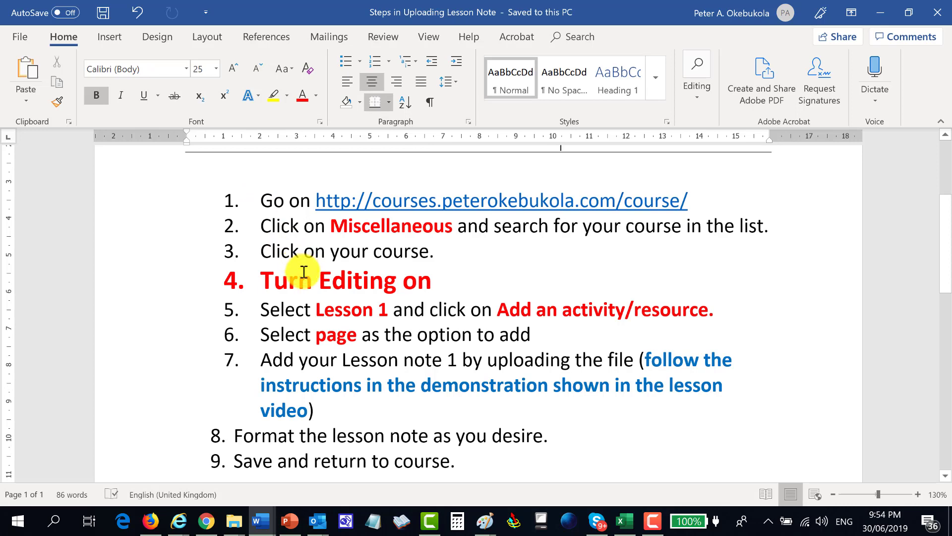
key("alt+Tab")
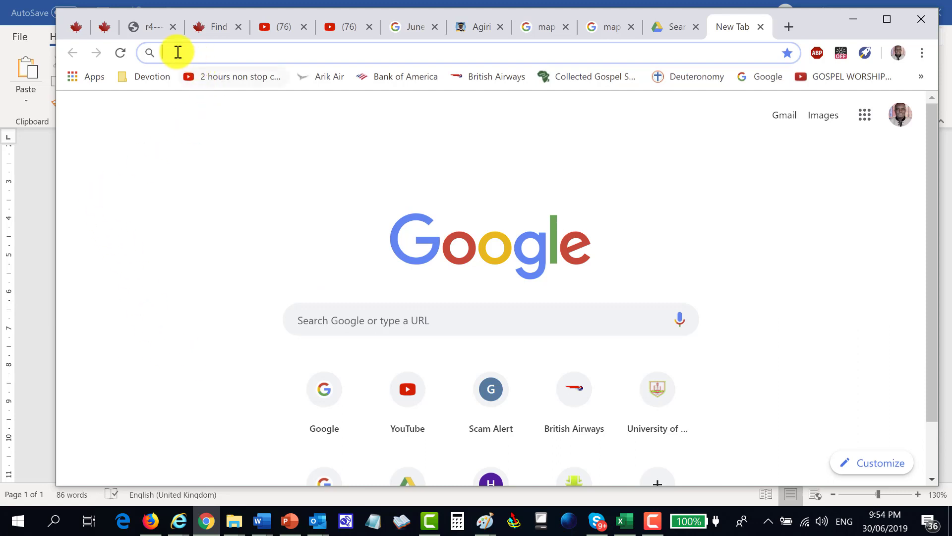
type("http://courses.peterokebukola.com/course/")
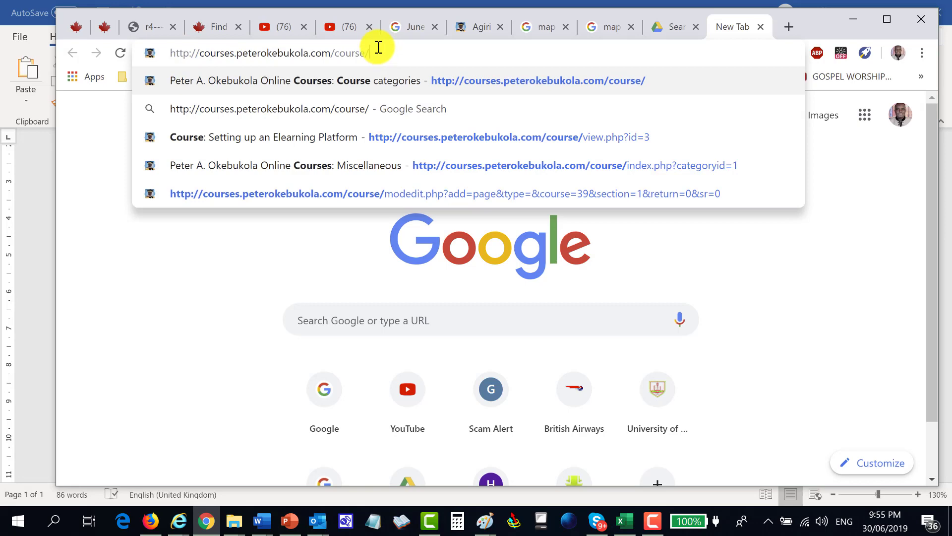
key("Return")
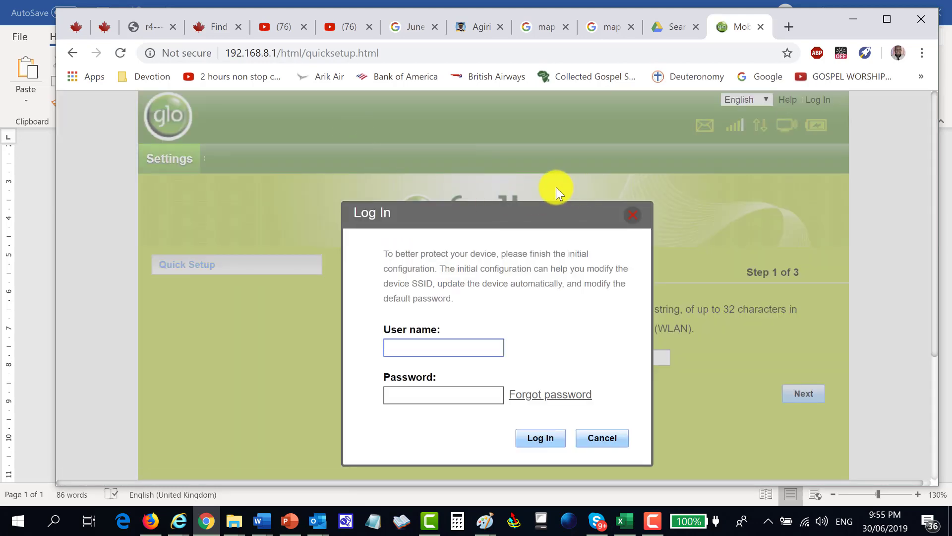
key("alt+Tab")
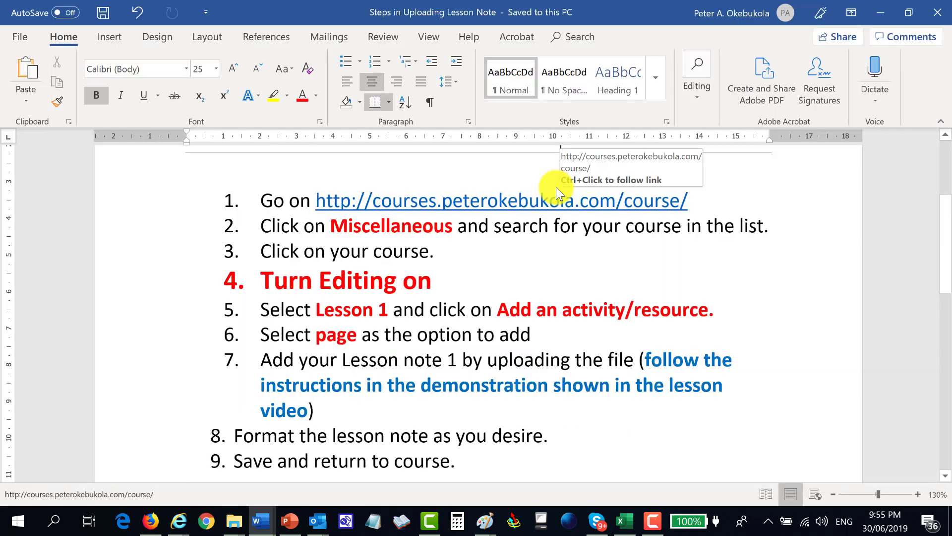
Follow the course site link in step 1 of the Word instructions, and log in with the account username and password
left_click(497, 202, "ctrl")
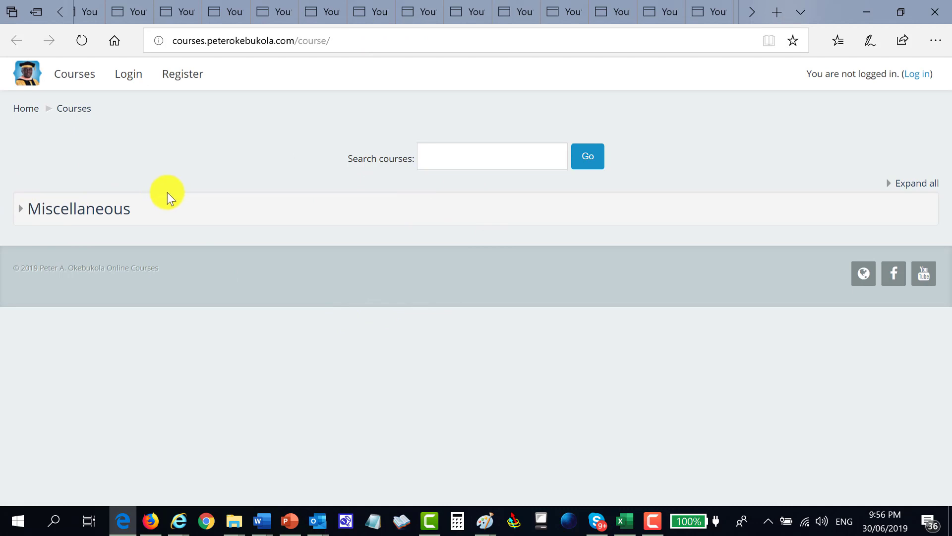
left_click(916, 80)
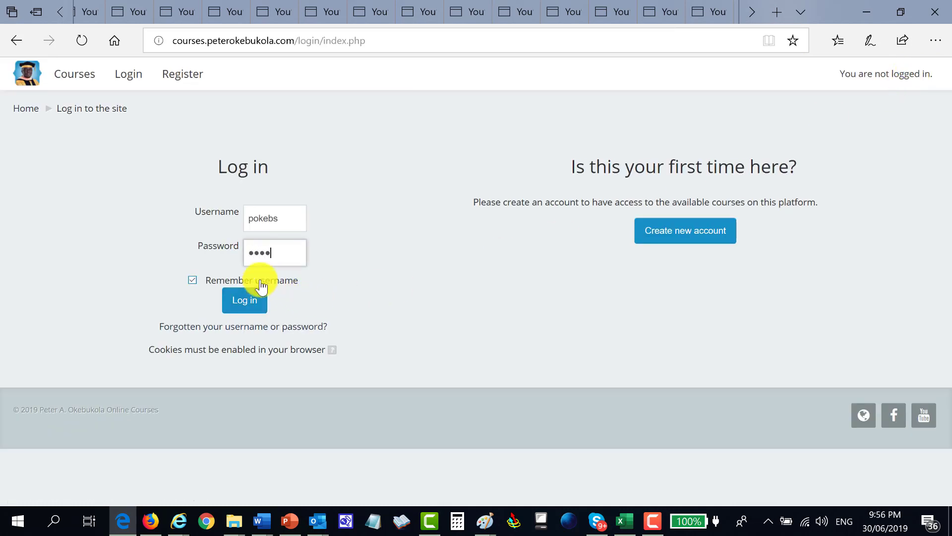
type("**")
left_click(249, 298)
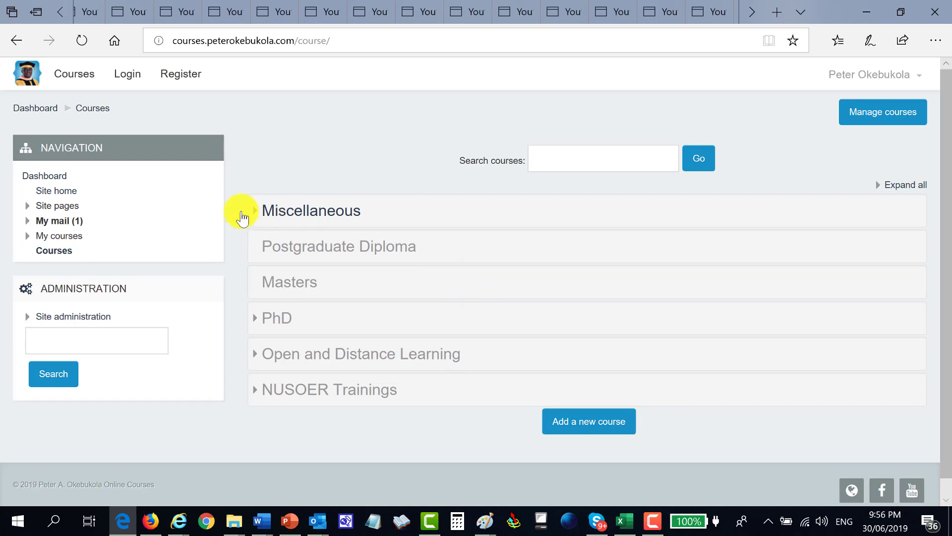
Open the Miscellaneous category and the course Promoting Cultural Goods And Services Through The Use Of Digital Technologies from its list
left_click(302, 213)
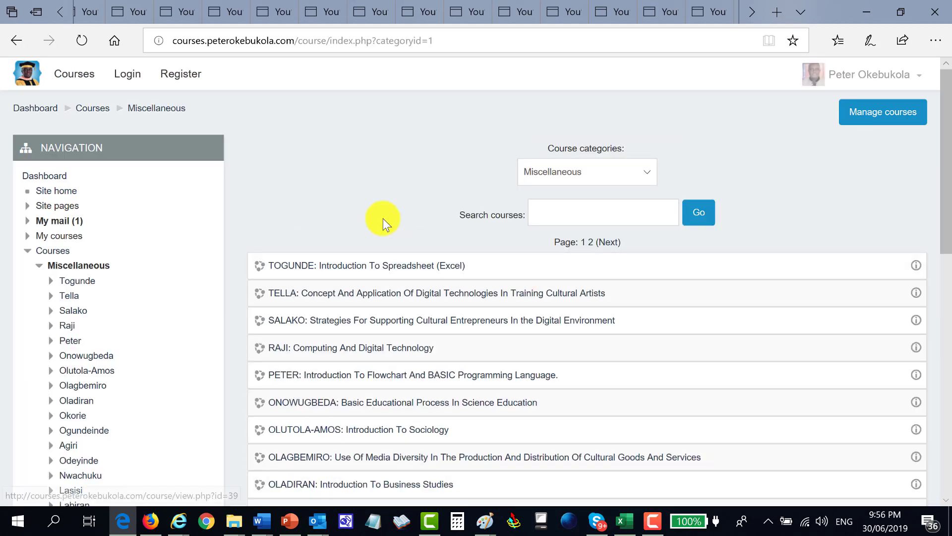
scroll(386, 331, "down", 1)
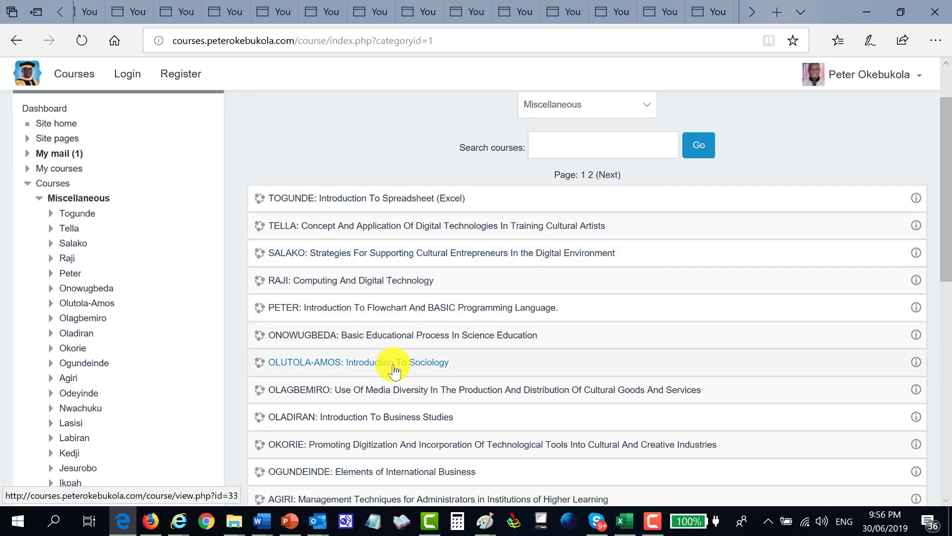
scroll(397, 337, "down", 1)
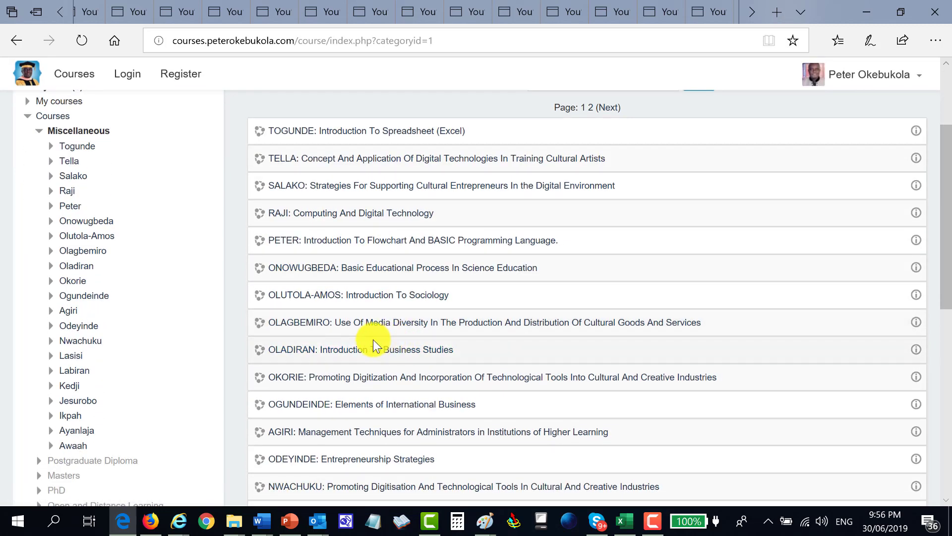
left_click(344, 357)
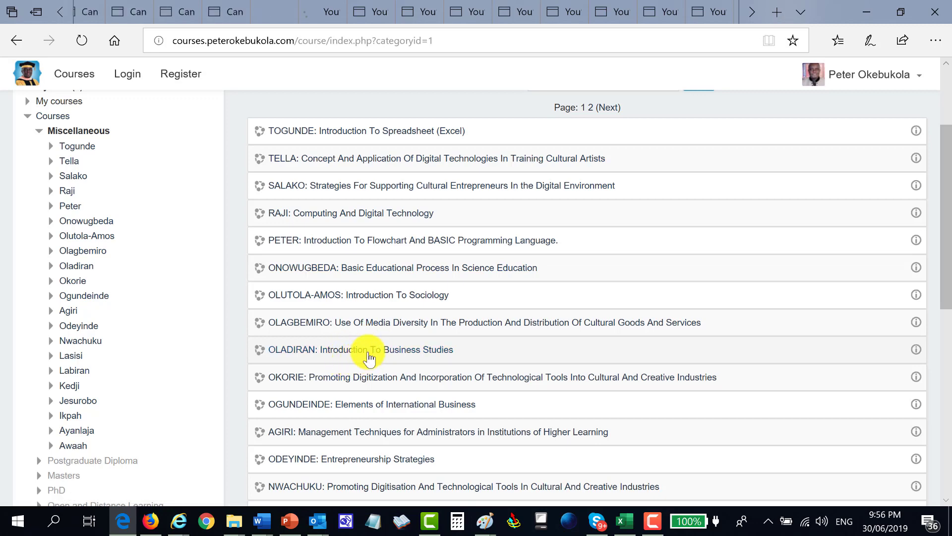
scroll(373, 342, "down", 2)
scroll(373, 342, "down", 2)
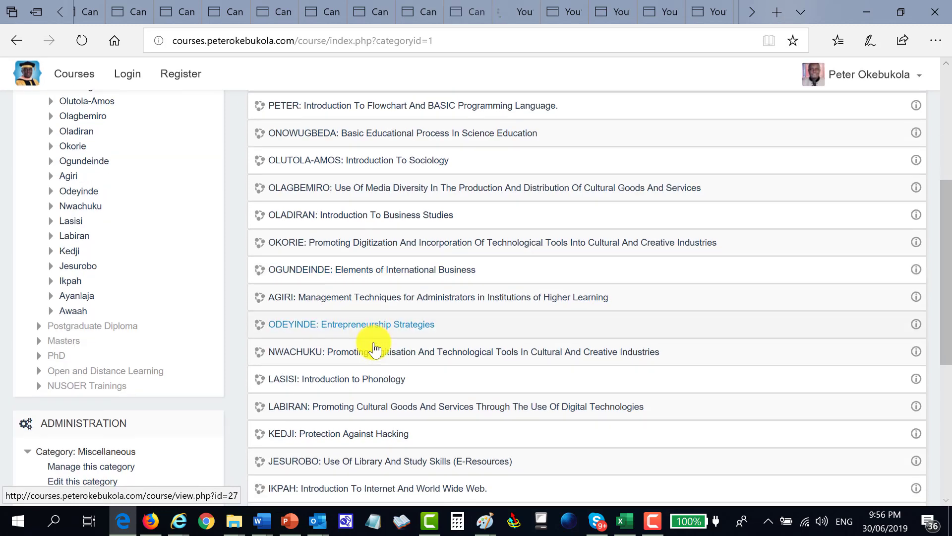
scroll(375, 349, "down", 2)
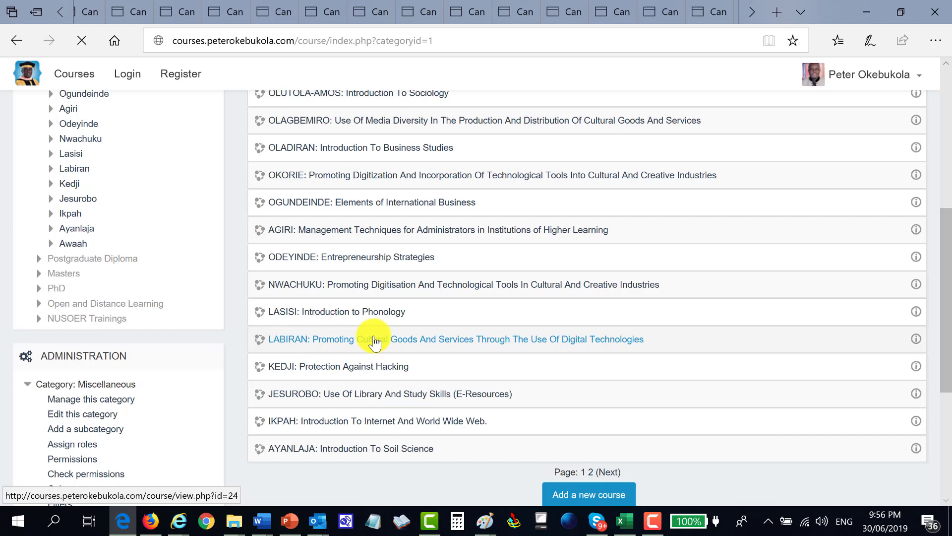
left_click(375, 342)
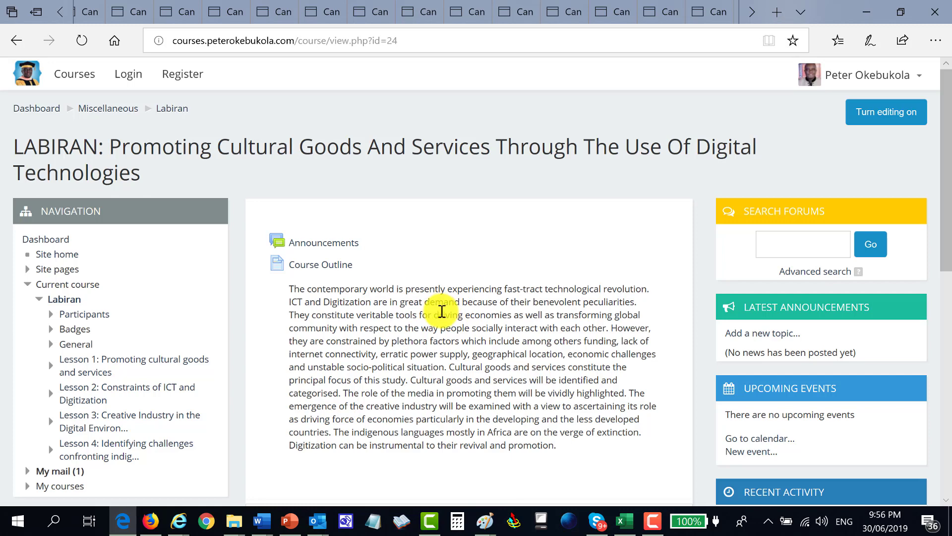
Examine the lesson sections on the course page, and review steps 2 to 4 of the upload instructions in Word
scroll(442, 313, "down", 1)
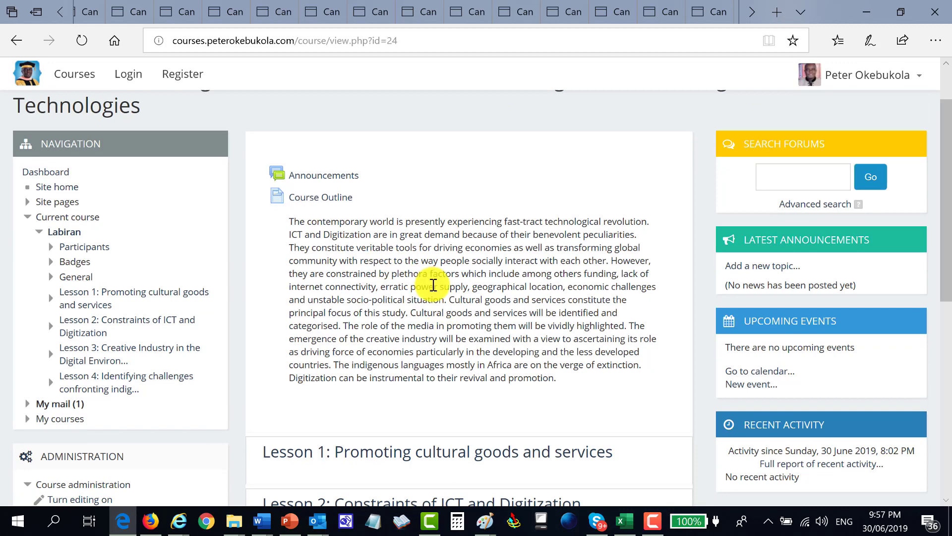
scroll(438, 295, "down", 2)
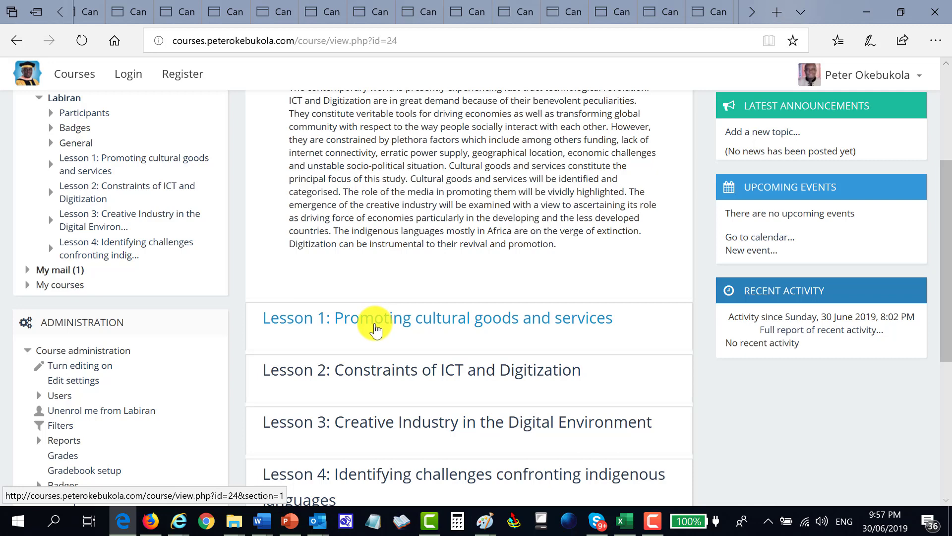
key("alt+Tab")
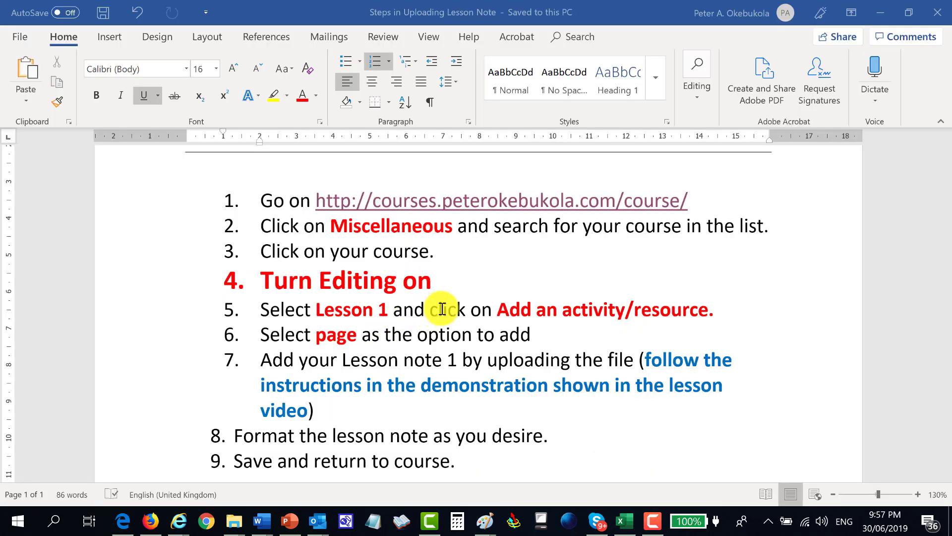
left_click(165, 209)
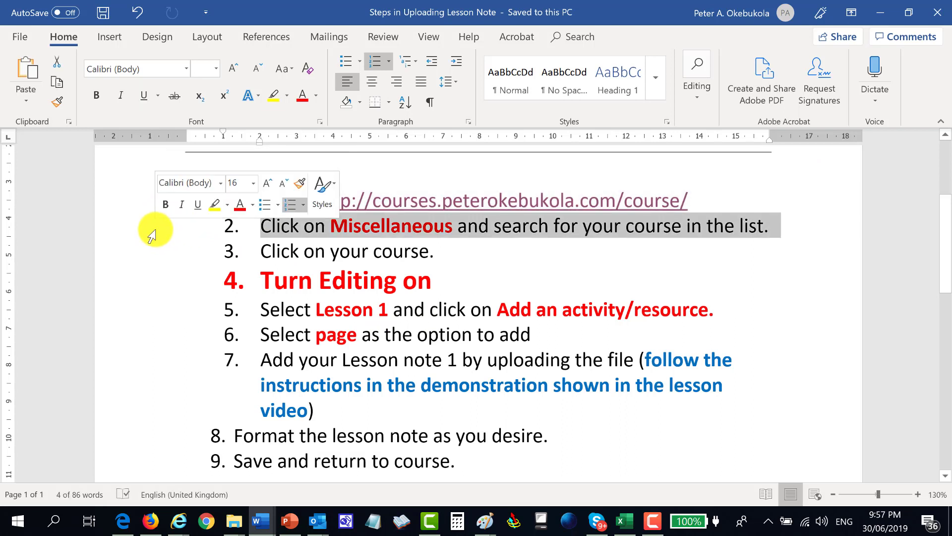
left_click(154, 231)
left_click(162, 254)
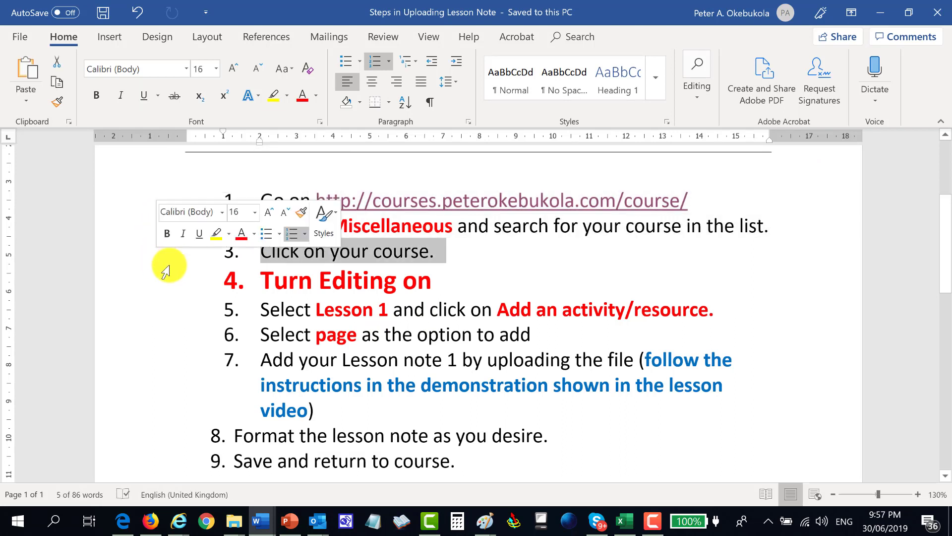
left_click(152, 286)
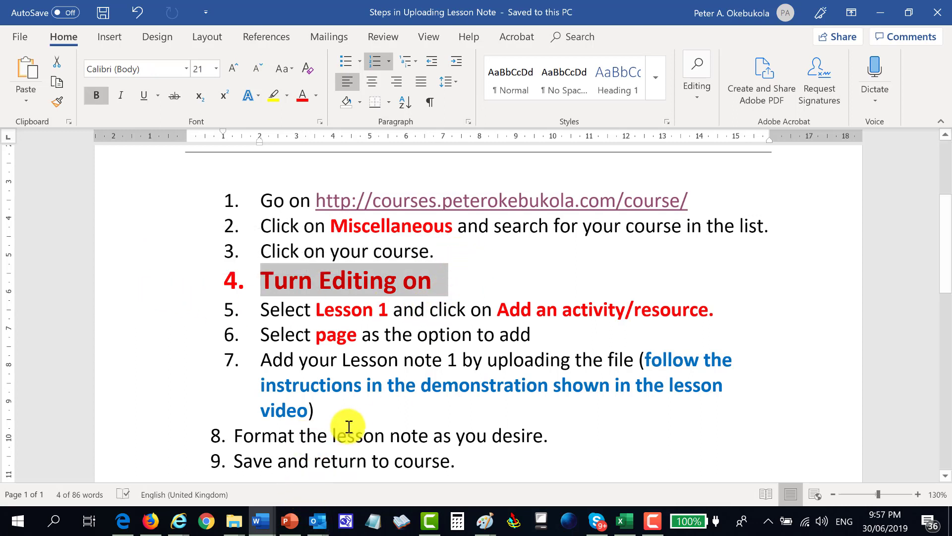
Return to the course page in Edge and turn editing on for the course
key("alt+Tab")
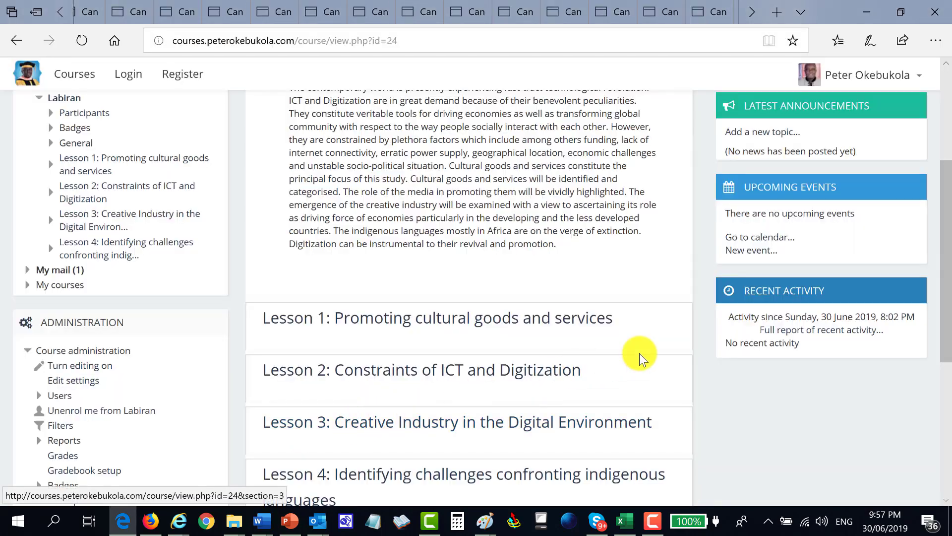
scroll(727, 277, "up", 5)
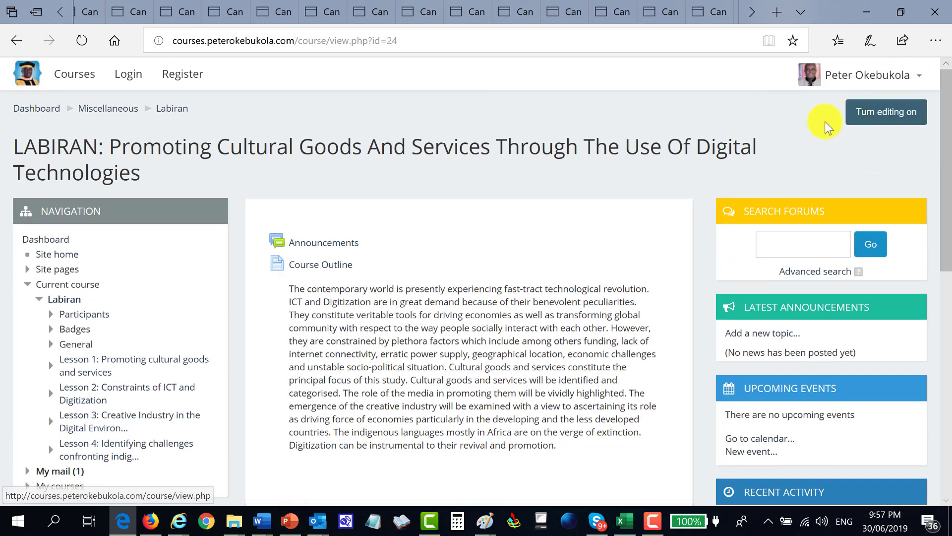
scroll(871, 141, "up", 3)
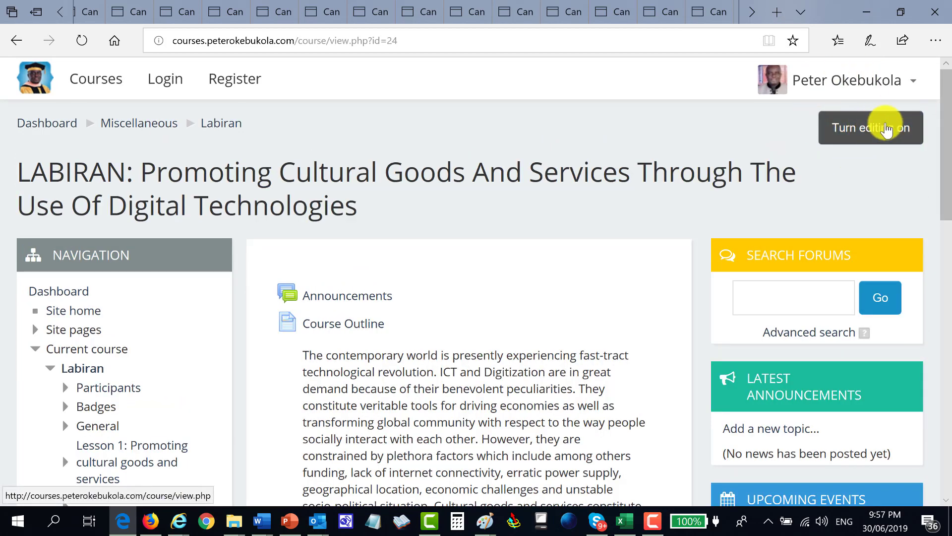
scroll(240, 296, "down", 10)
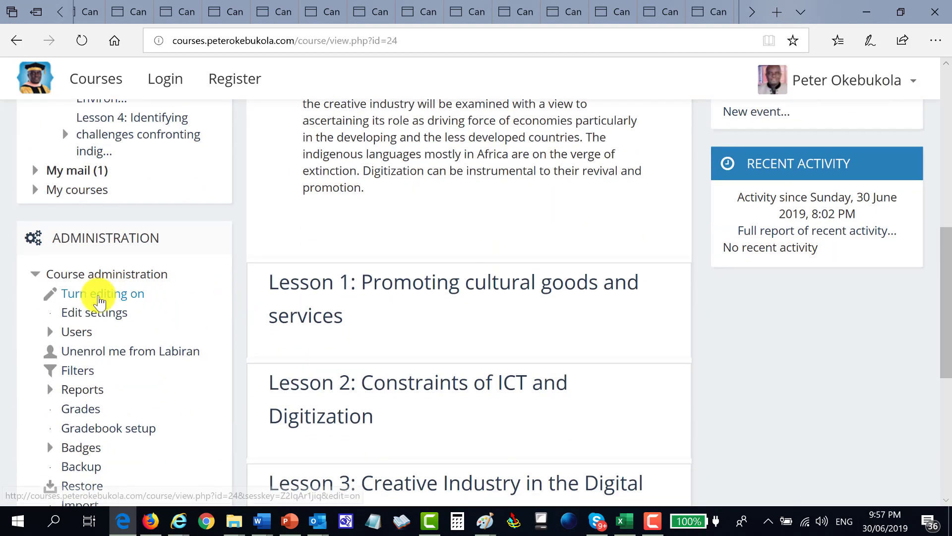
left_click(110, 297)
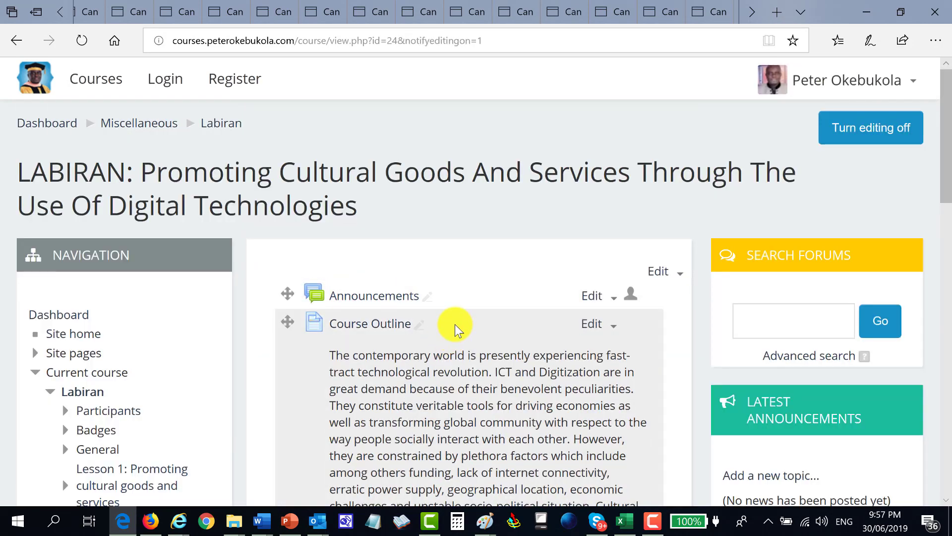
Check step 5 of the instructions in Word, and open the section Lesson 1: Promoting cultural goods and services in the course
key("alt+Tab")
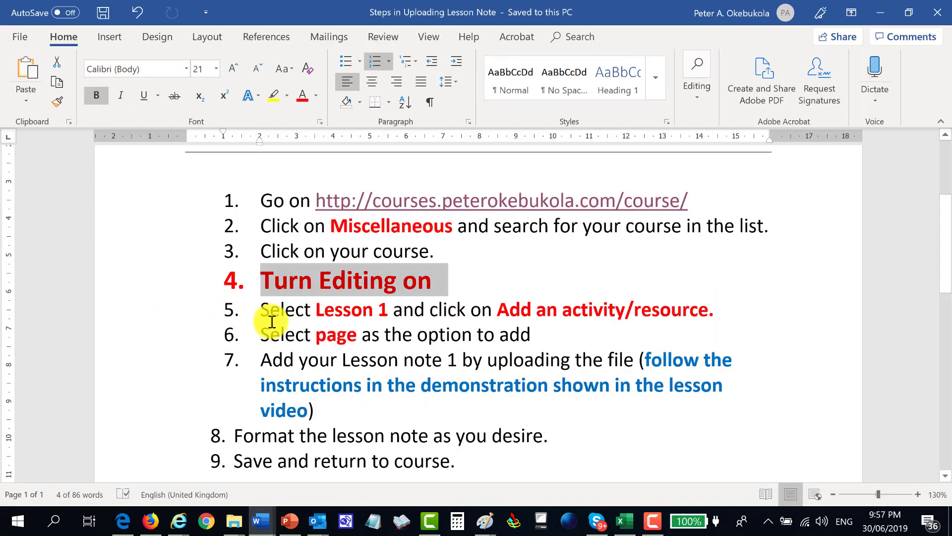
left_click(403, 306)
key("alt+Tab")
scroll(460, 304, "down", 10)
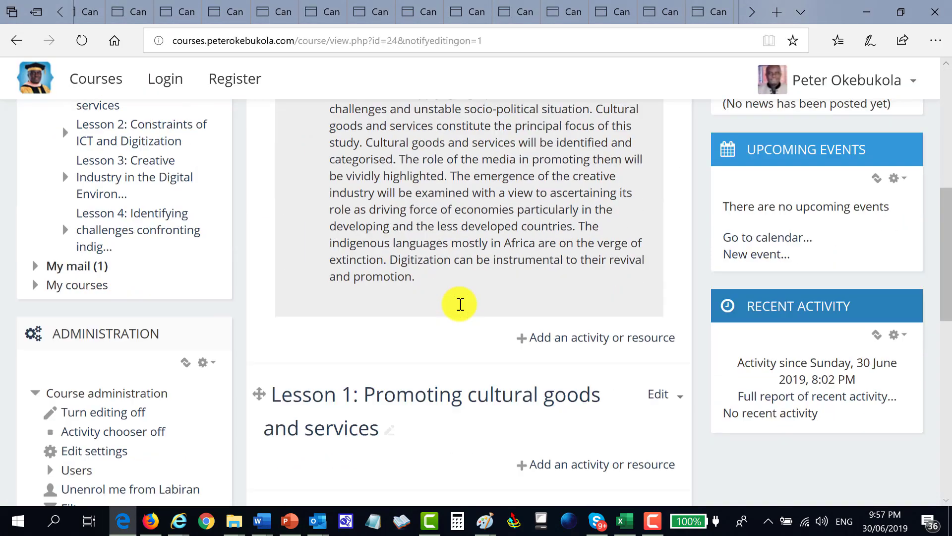
scroll(460, 304, "down", 3)
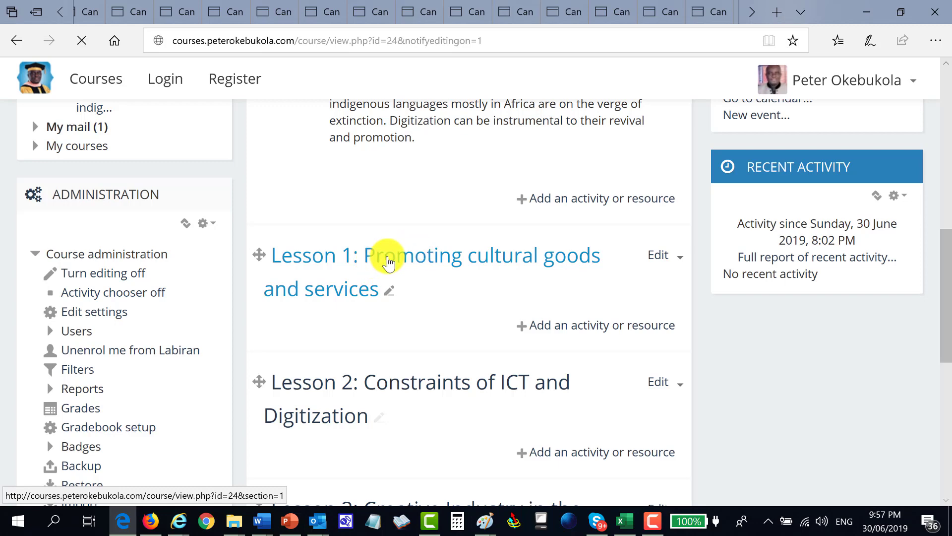
left_click(387, 257)
scroll(534, 293, "down", 1)
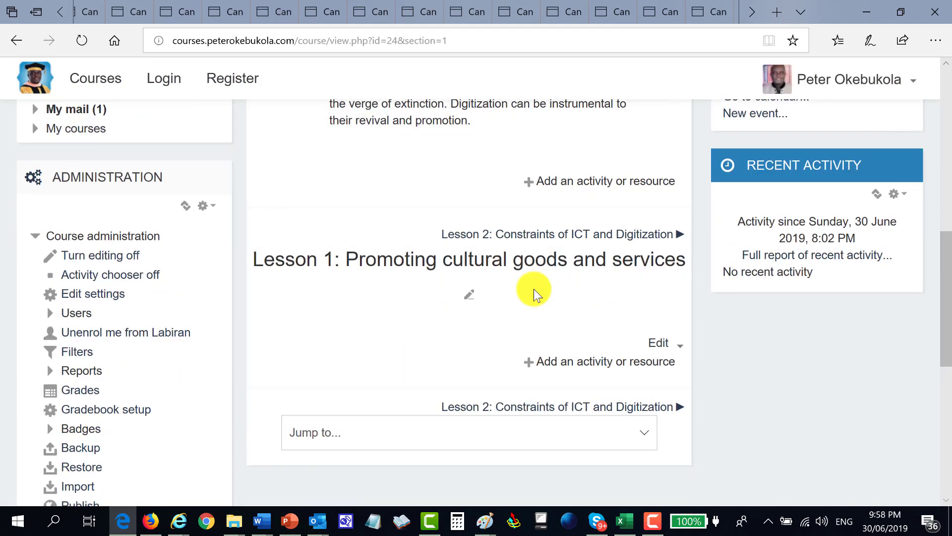
scroll(530, 317, "down", 1)
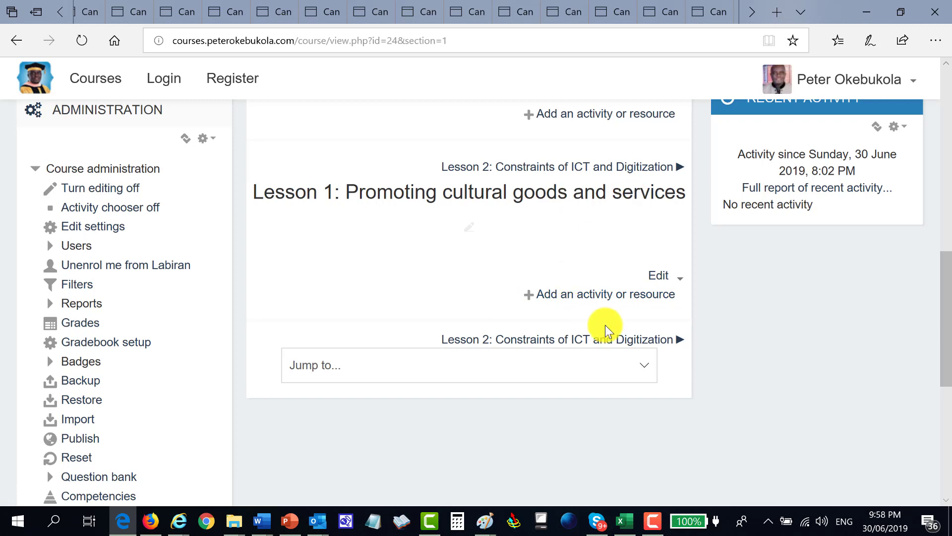
Recheck the Word instructions, and add a new Page resource to Lesson 1 of the course
key("alt+Tab")
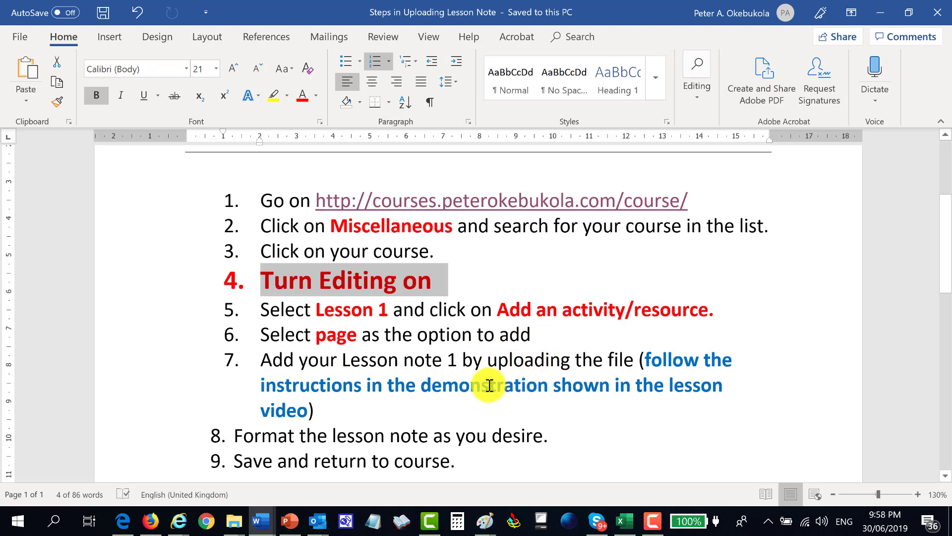
key("alt+Tab")
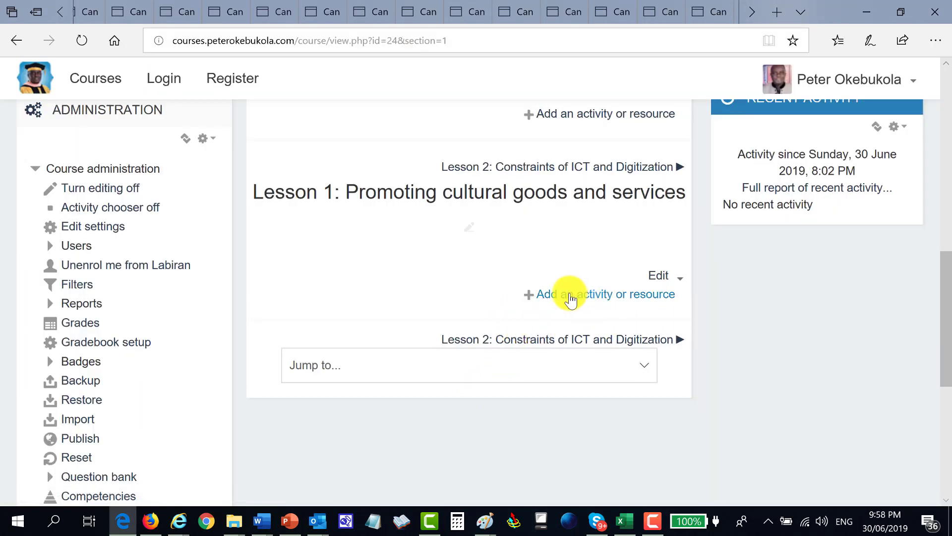
left_click(570, 296)
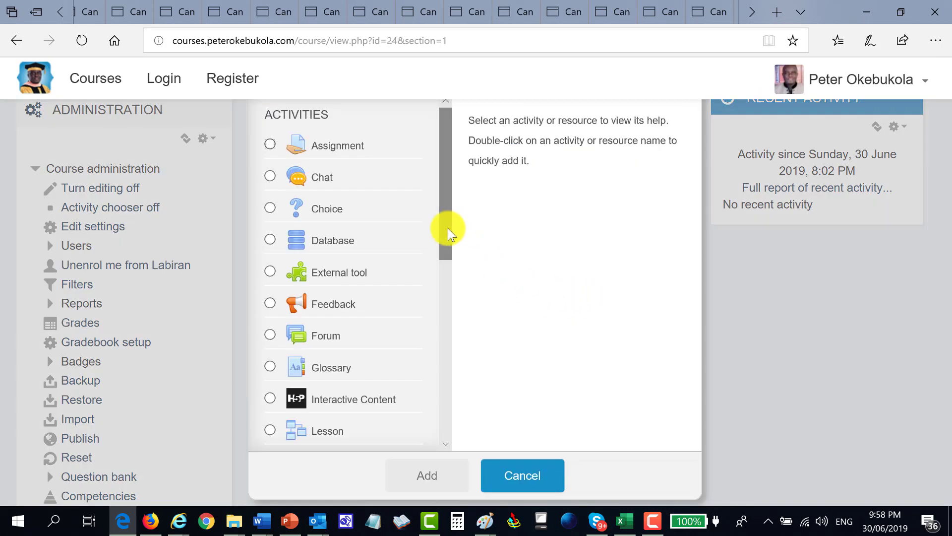
left_click_drag(446, 230, 446, 422)
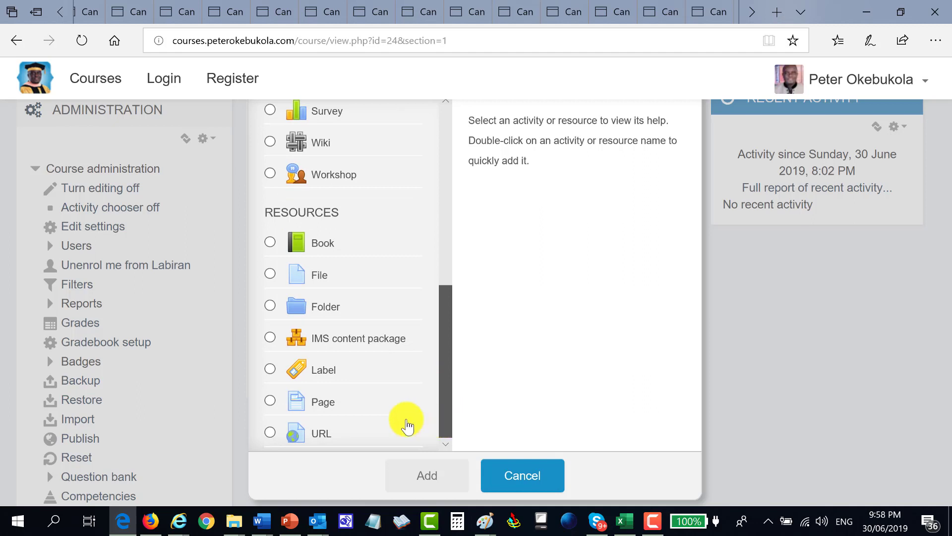
left_click_drag(445, 403, 374, 187)
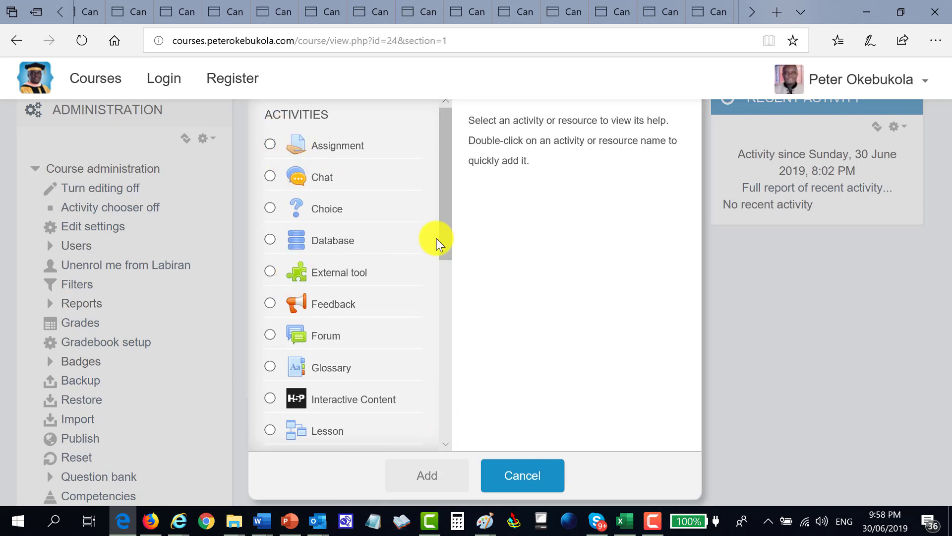
scroll(442, 248, "down", 4)
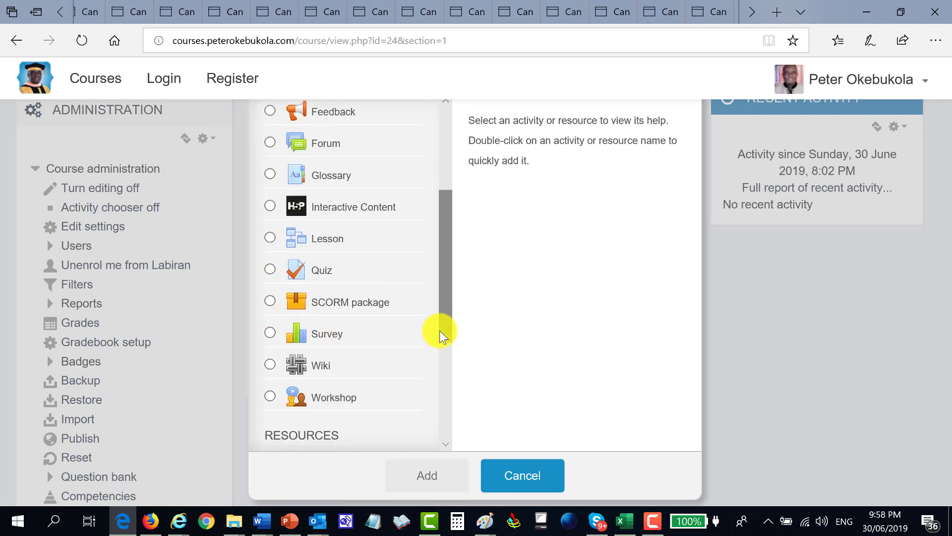
left_click_drag(438, 355, 431, 449)
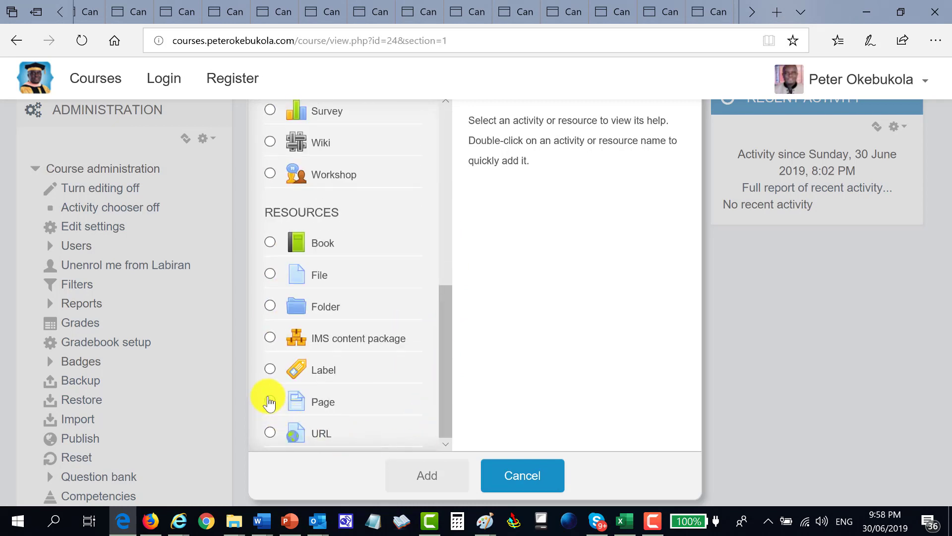
left_click(269, 401)
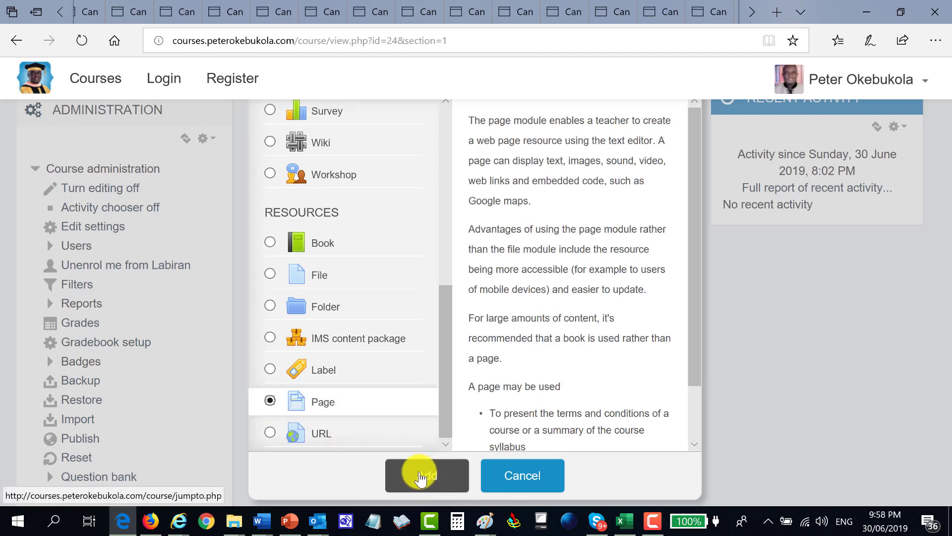
left_click(427, 482)
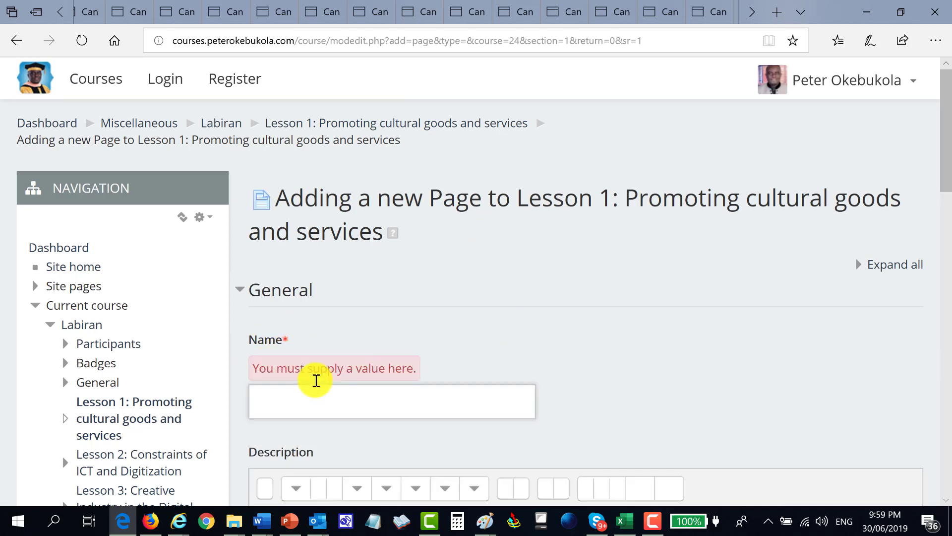
Review the lesson note upload step in Word, and name the new page "Lesson Note 1"
left_click(301, 404)
key("alt+Tab")
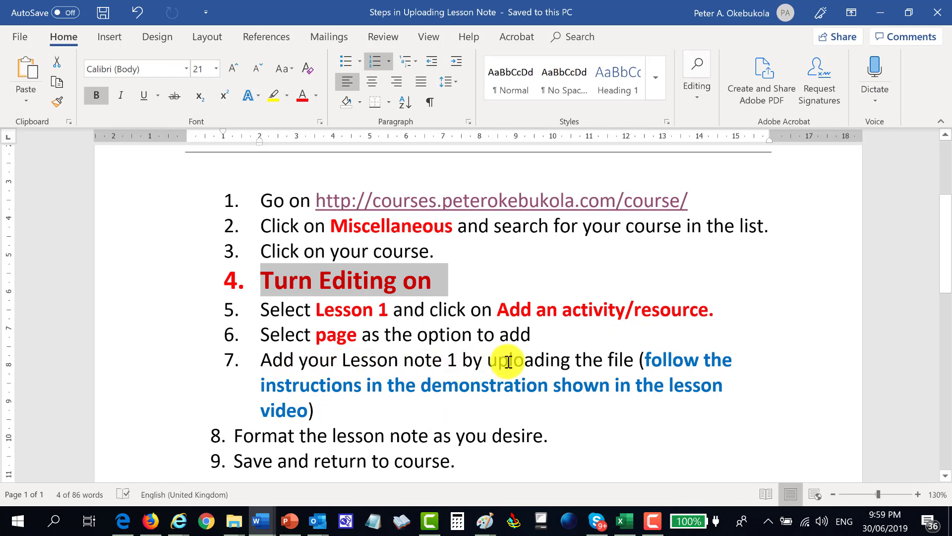
key("alt+Tab")
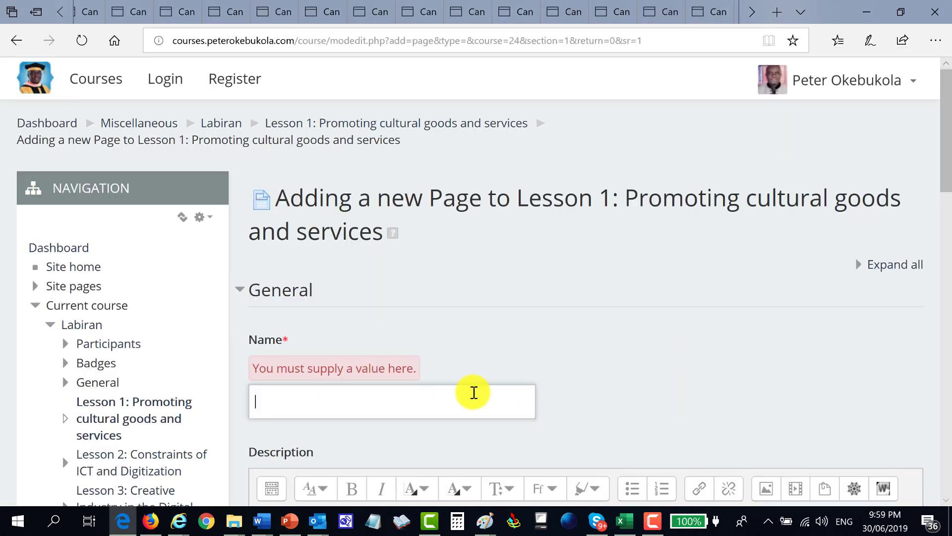
left_click(268, 397)
type("Lesson Note 1")
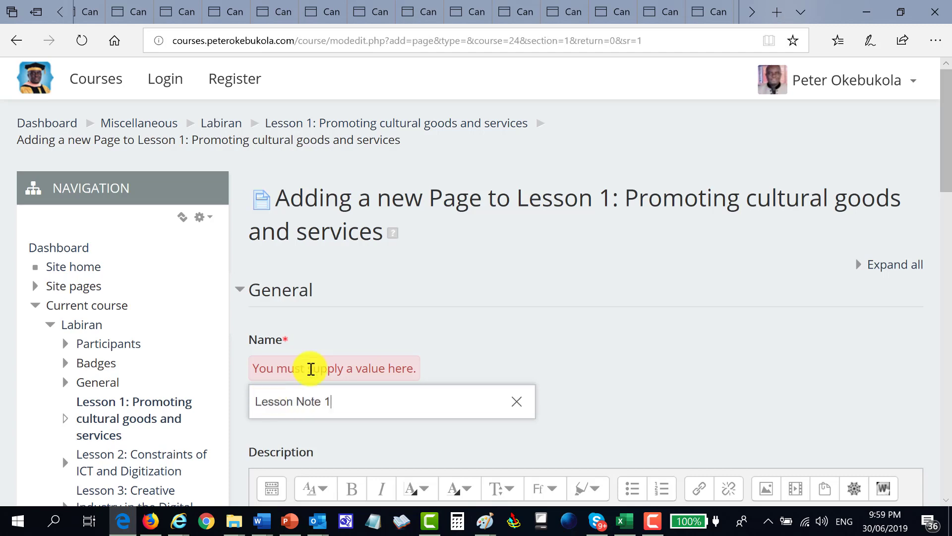
Begin the description of the Lesson Note 1 page with the words "This lesson"
left_click(458, 271)
scroll(457, 270, "down", 3)
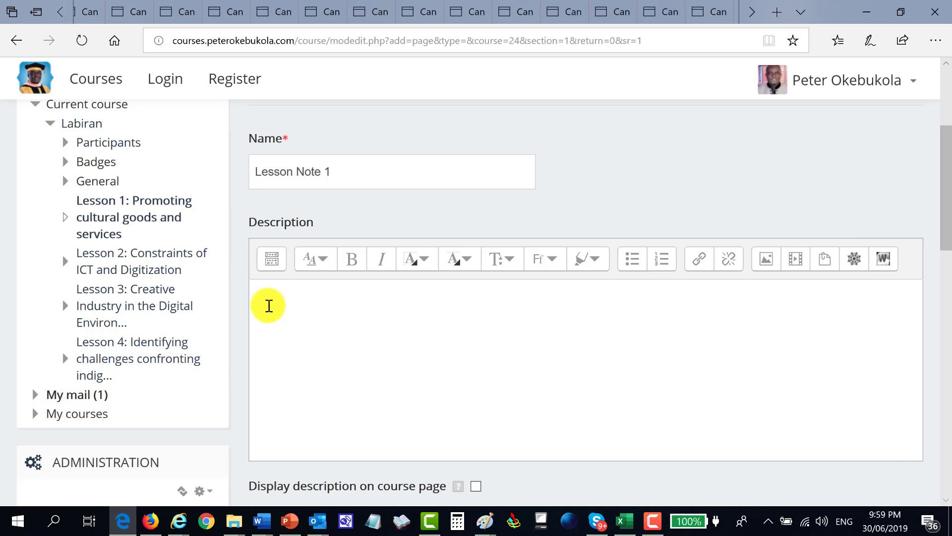
left_click(271, 306)
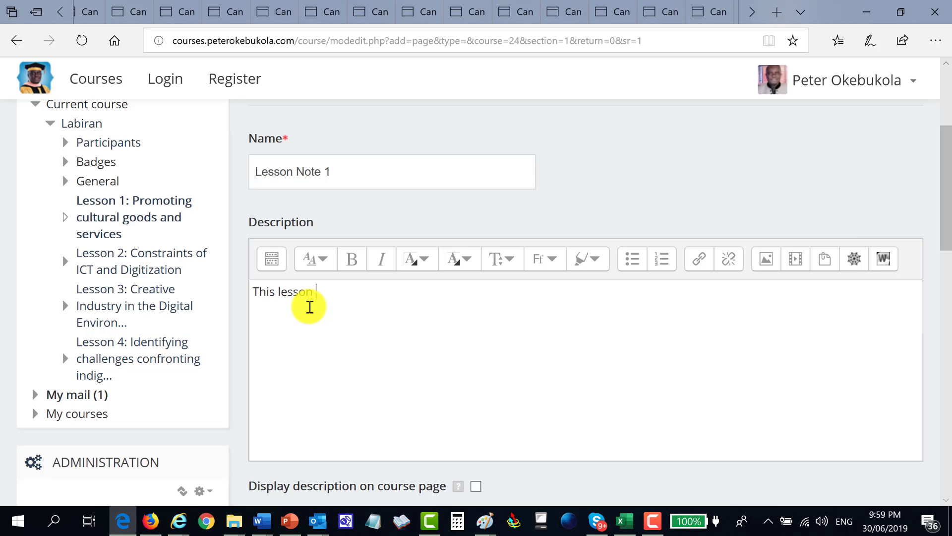
Open the Lesson One note from the Lesson Notes folder in Word, and look through its introduction for a summary of the lesson
key("alt+Tab")
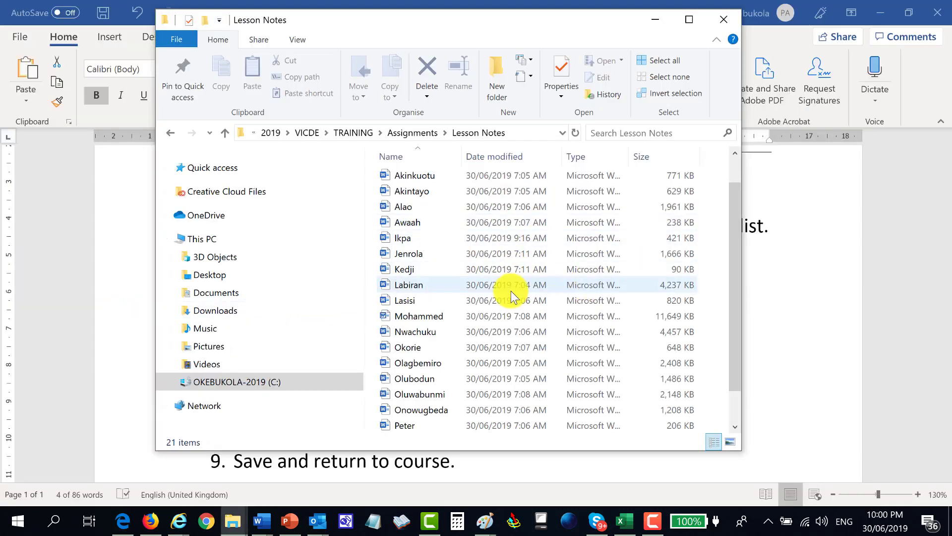
left_click(385, 286)
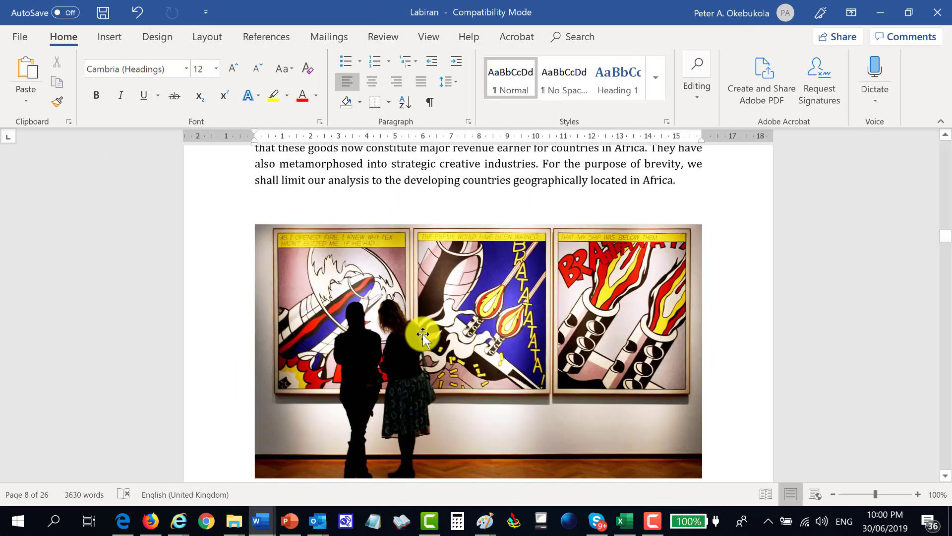
key("ctrl+Home")
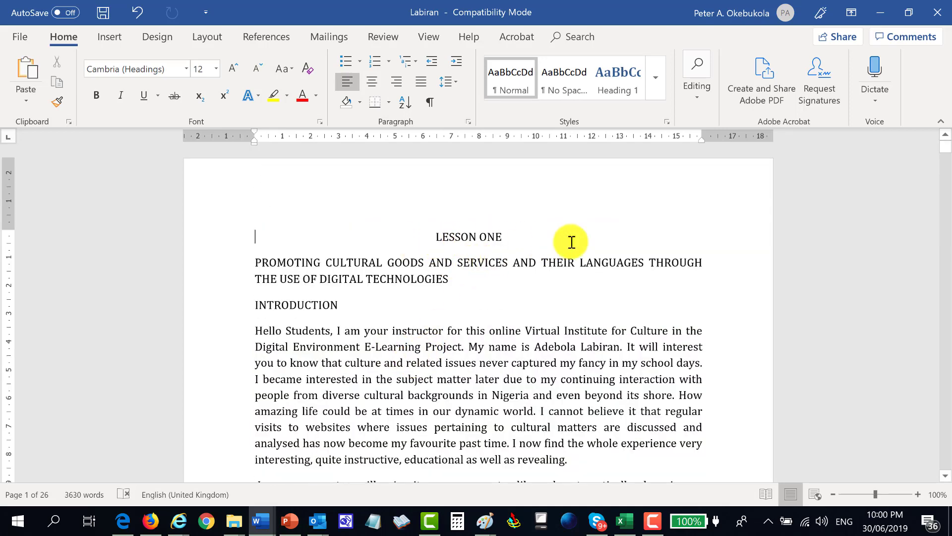
scroll(422, 328, "down", 3)
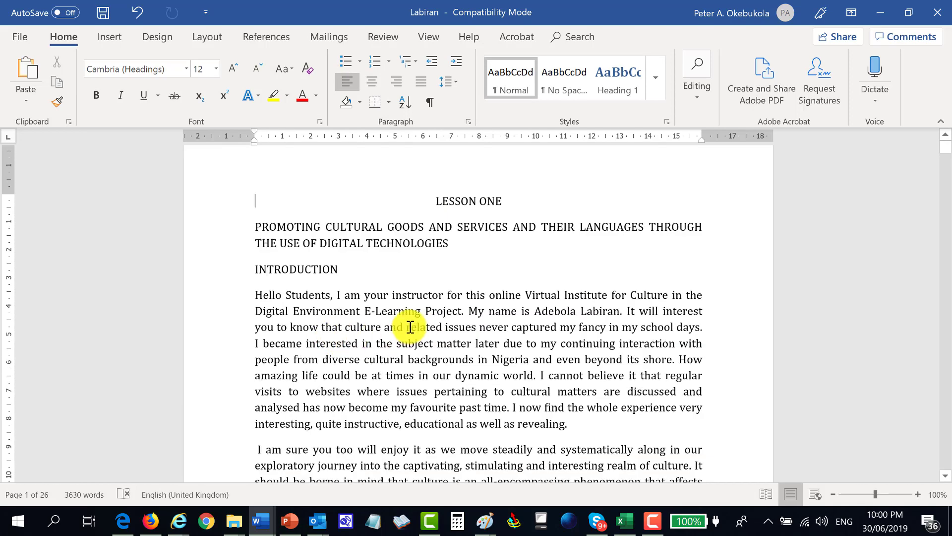
scroll(426, 322, "down", 10)
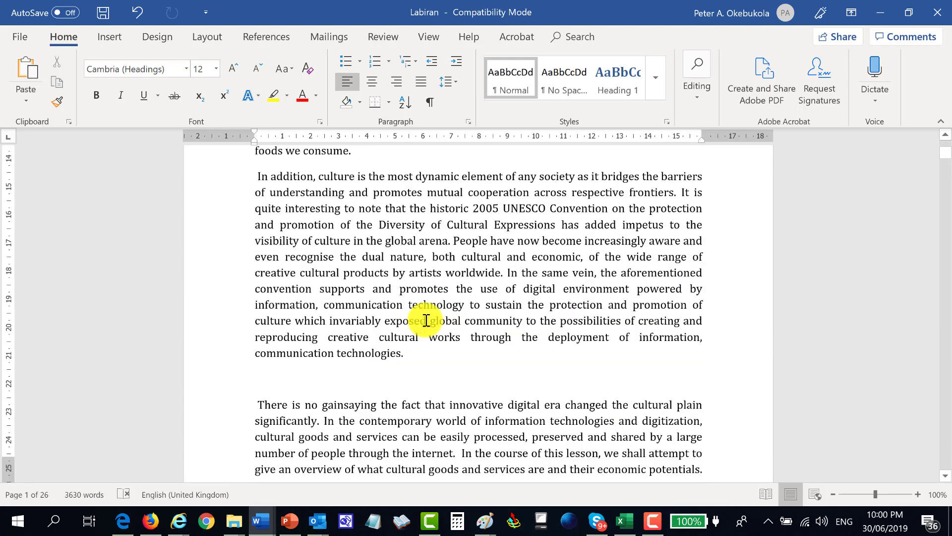
scroll(425, 320, "down", 4)
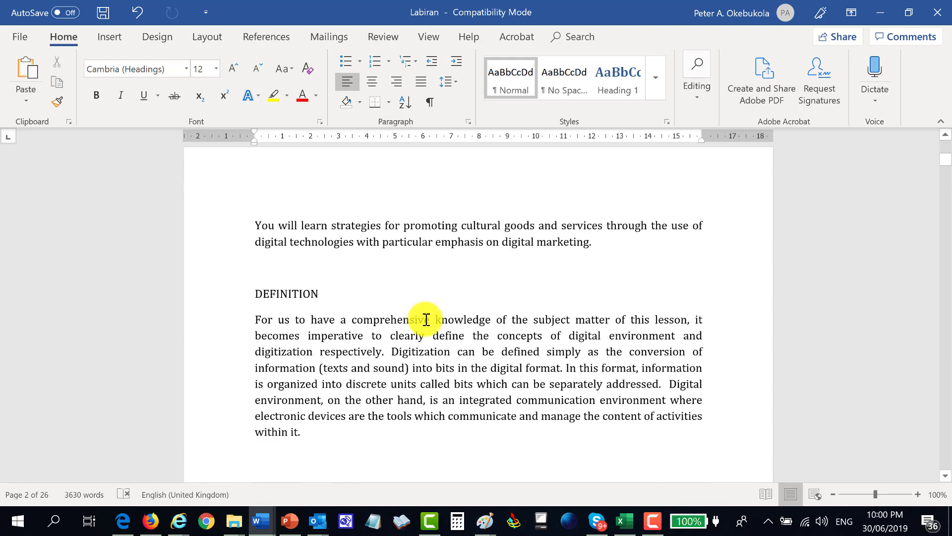
scroll(430, 318, "up", 4)
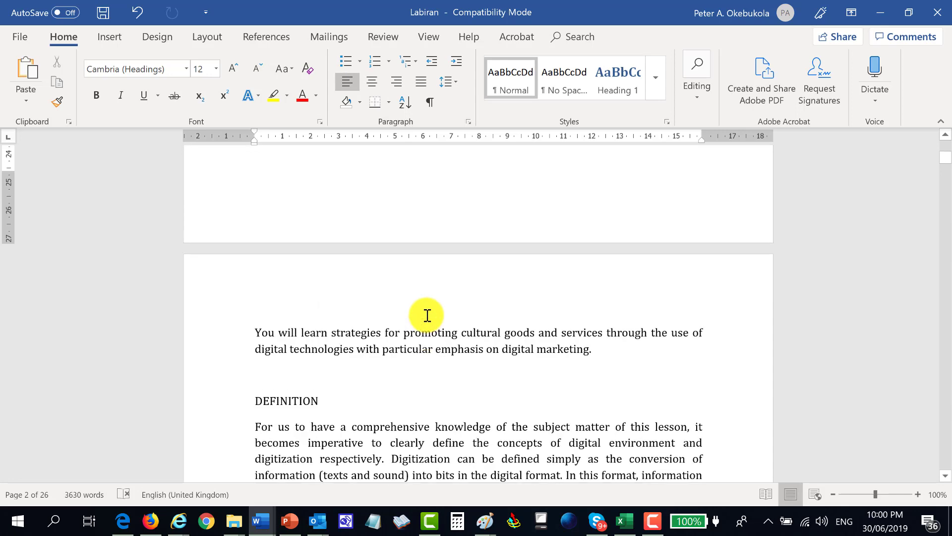
scroll(426, 316, "up", 2)
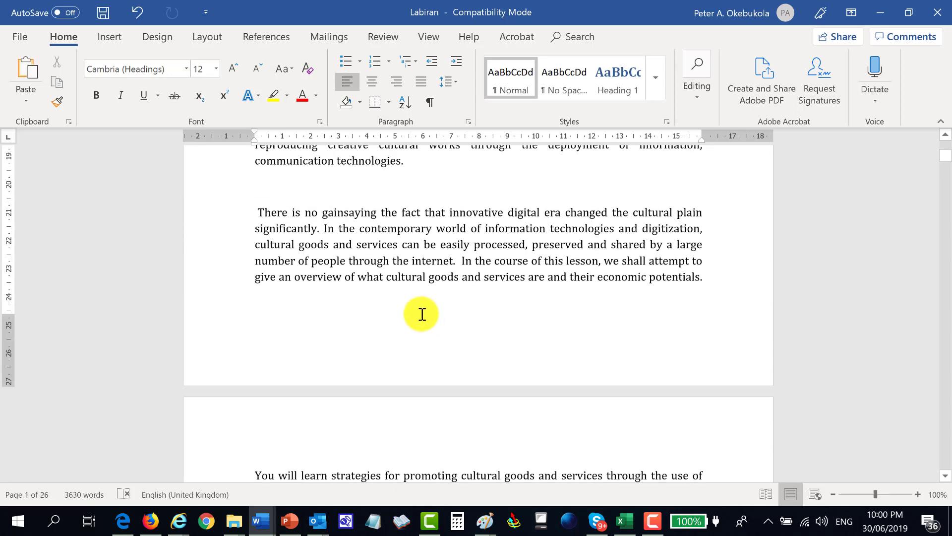
scroll(350, 324, "down", 2)
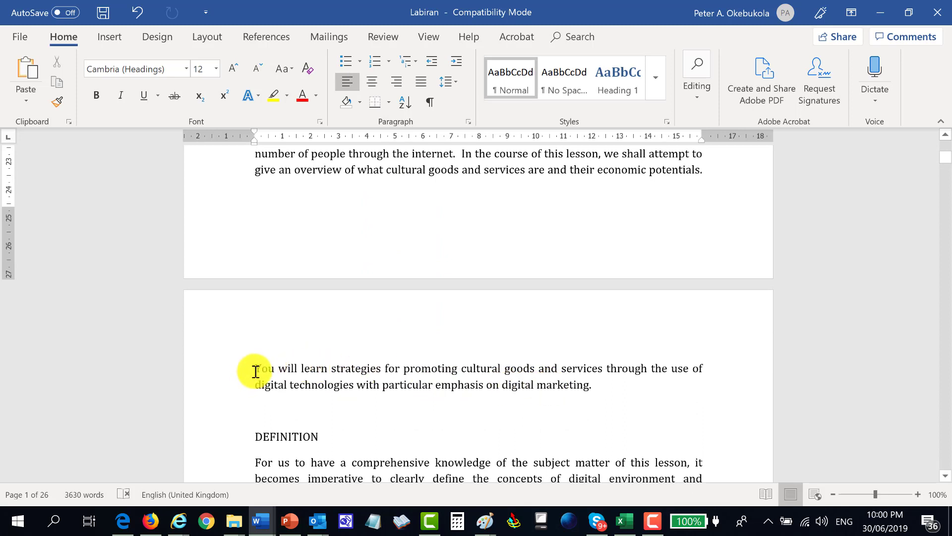
Try to copy the "You will learn strategies for promoting cultural goods and services" sentence from the note into the page description in Edge
left_click_drag(253, 369, 593, 395)
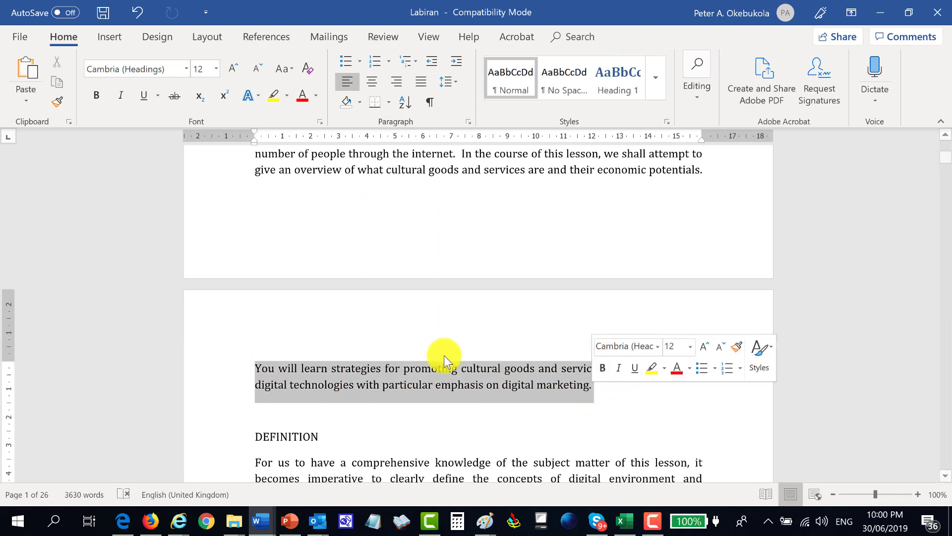
right_click(345, 382)
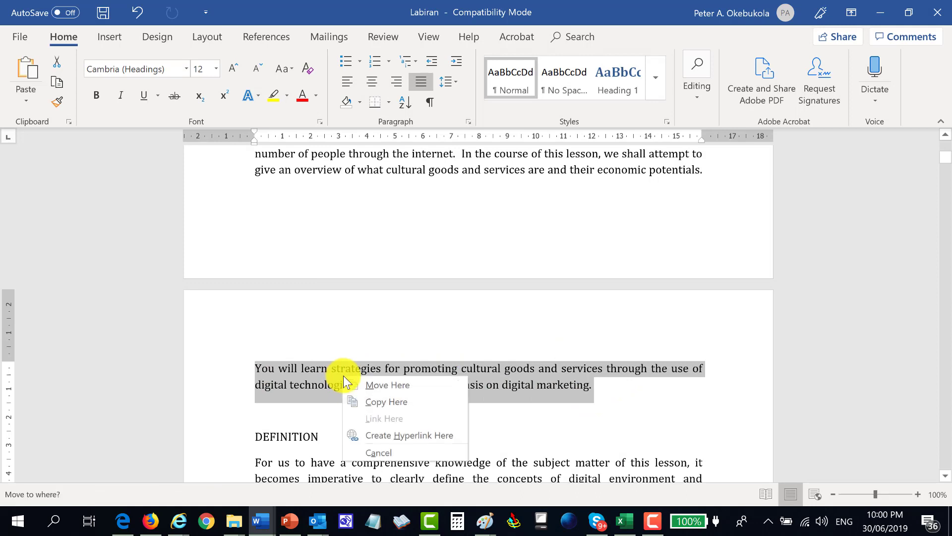
left_click(373, 401)
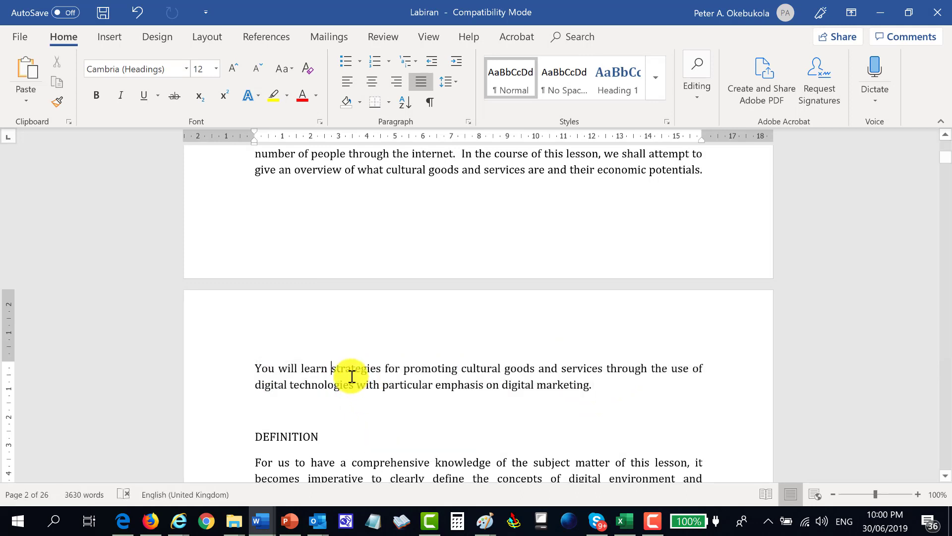
key("alt+Tab")
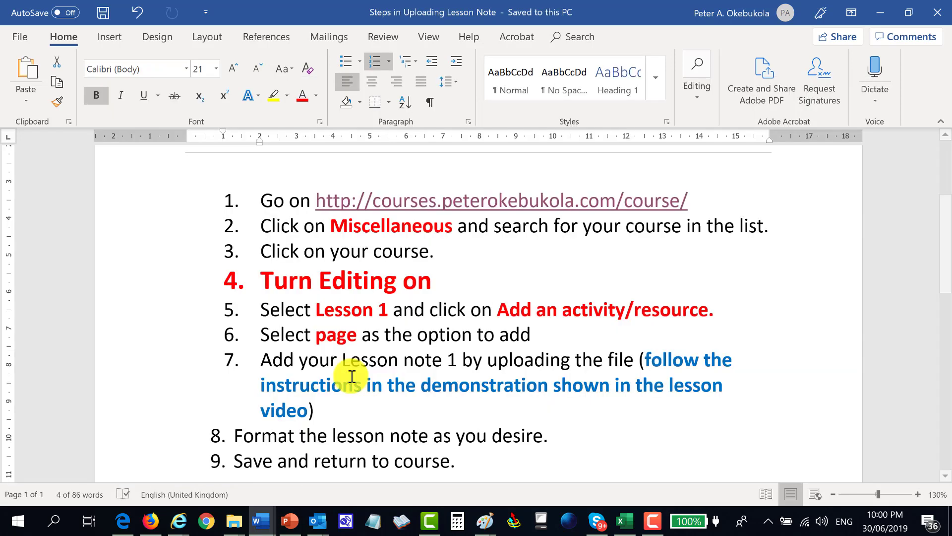
key("alt+Tab")
key("alt+Tab")
key("alt+Tab")
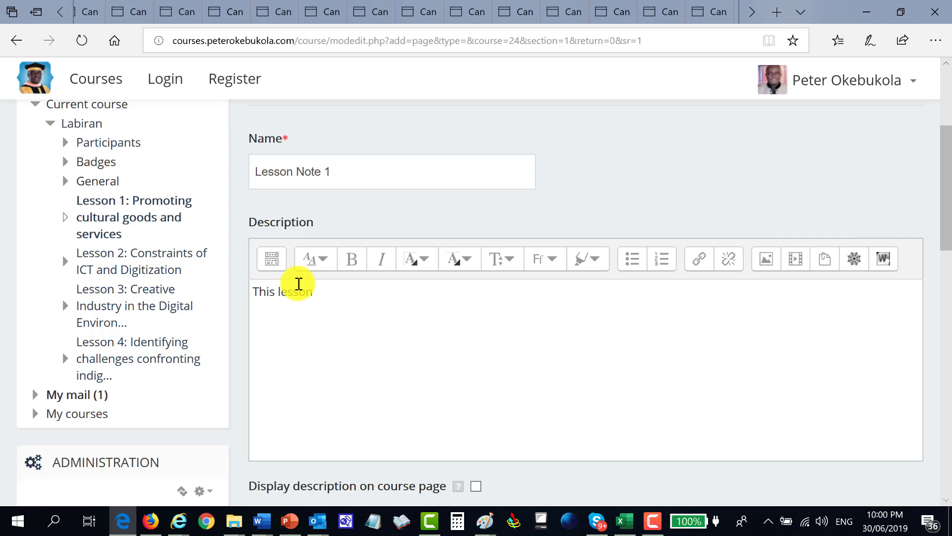
key("ctrl+v")
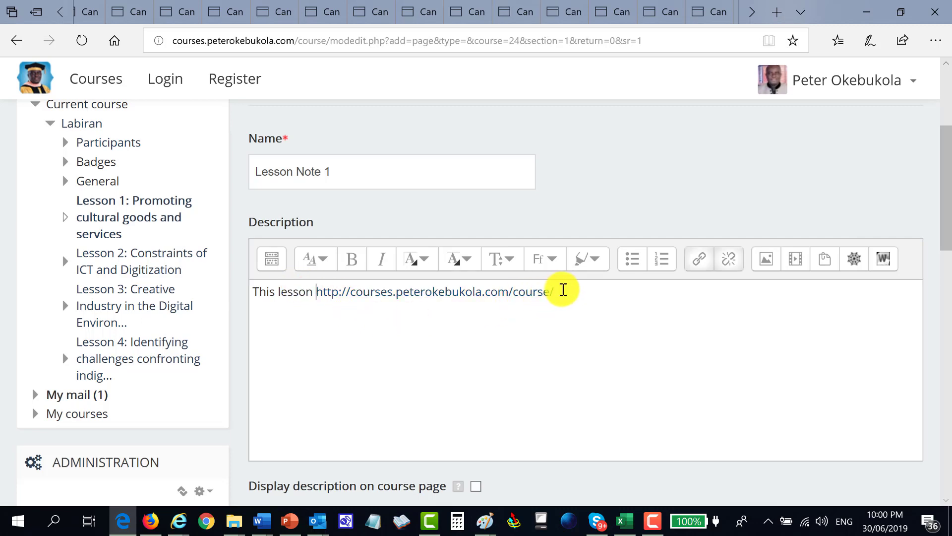
Clear the page description and replace it with "In this lesson, you will learn about...."
left_click_drag(557, 292, 313, 294)
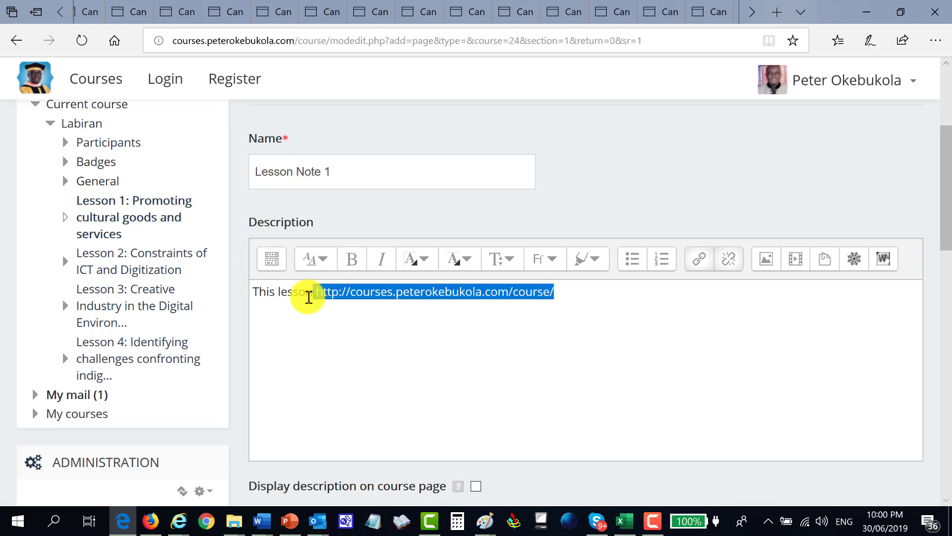
key("Delete")
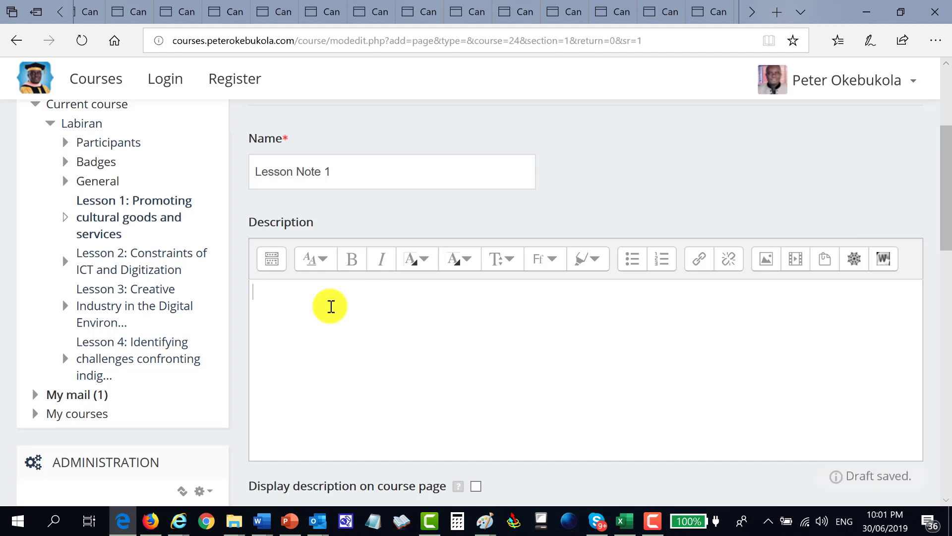
type("In this lesson, yo")
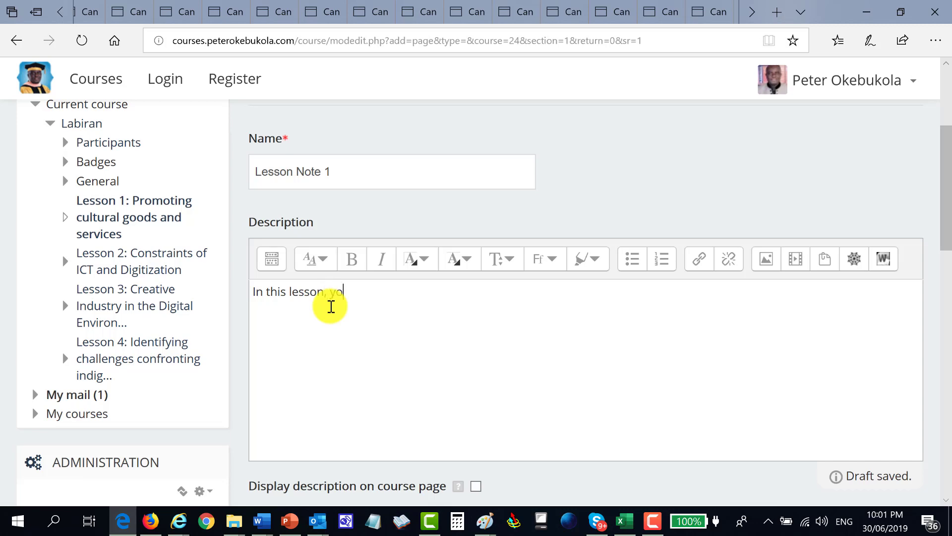
type("u will learn about....")
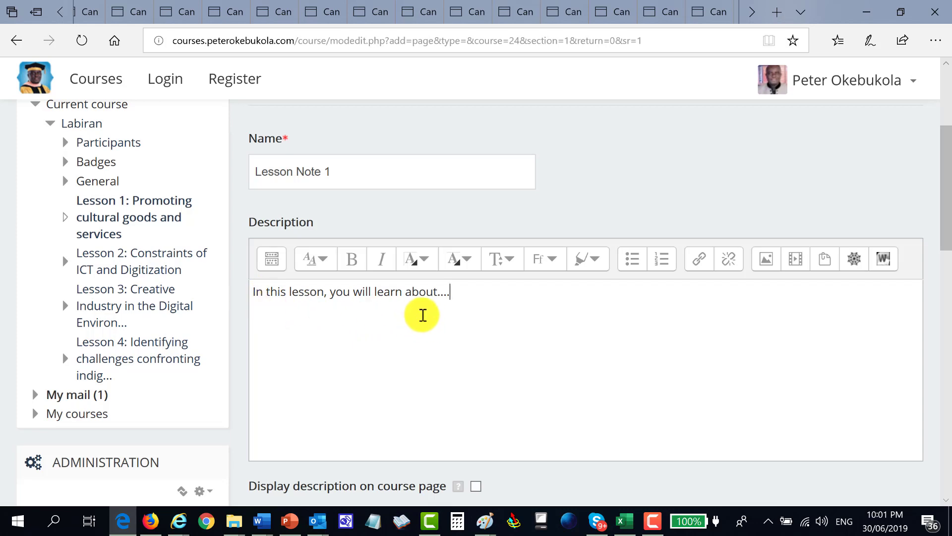
Enable displaying the description on the course page, and go on to the Page content editor
scroll(424, 316, "down", 3)
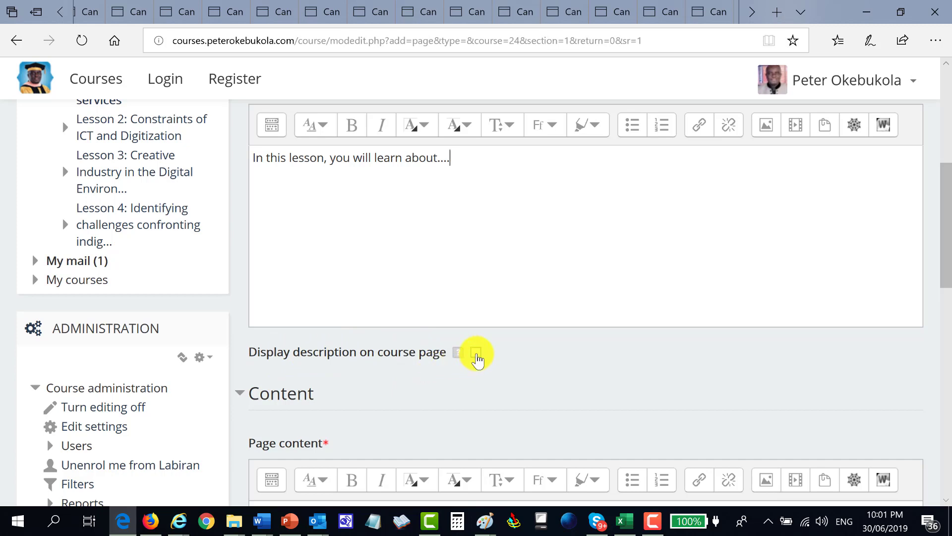
left_click(477, 353)
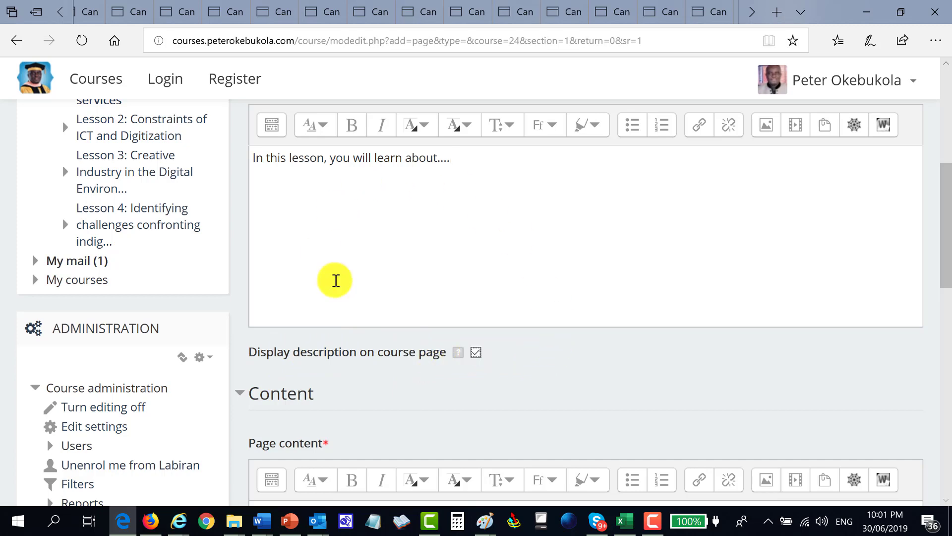
scroll(423, 295, "up", 3)
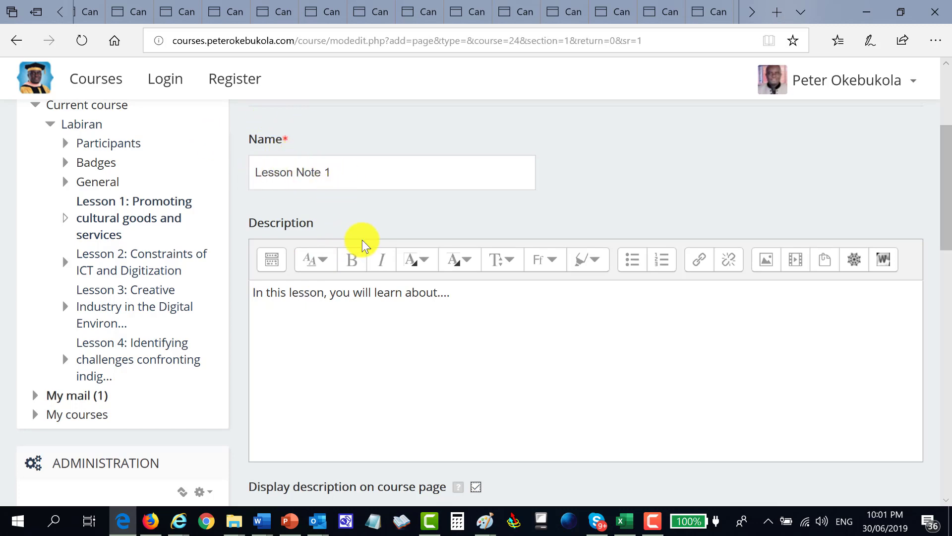
scroll(338, 244, "down", 2)
scroll(400, 227, "down", 2)
scroll(396, 229, "down", 1)
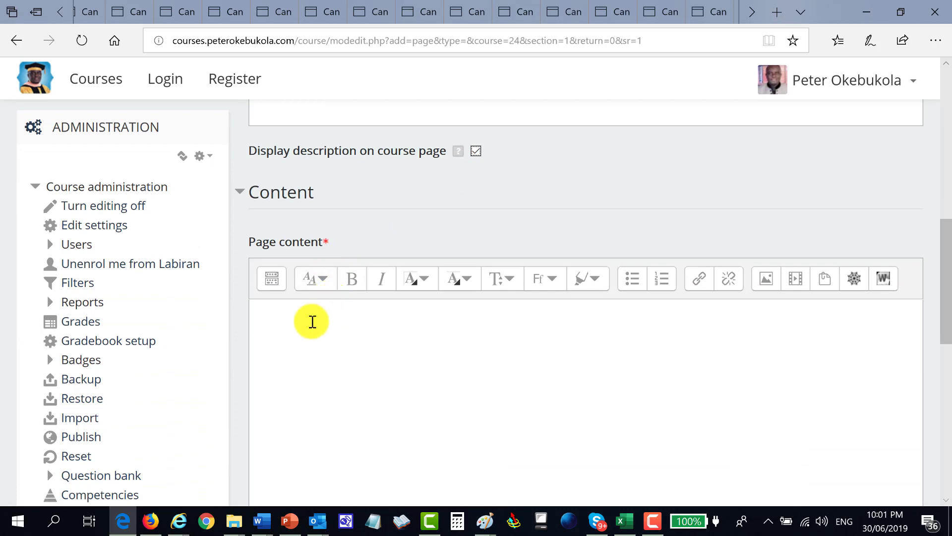
Switch to the Lesson One note in Word and look through its text and pictures up to page 5
key("alt+Tab")
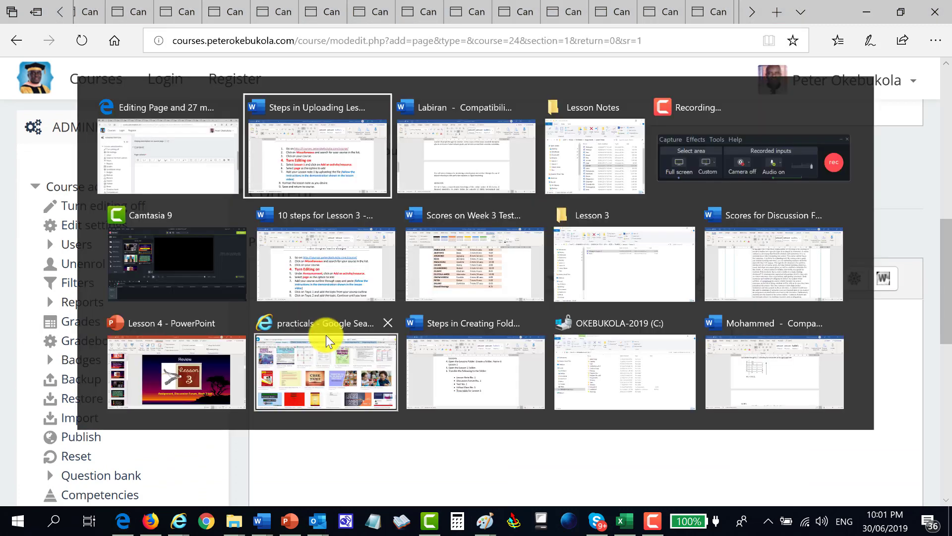
key("Tab")
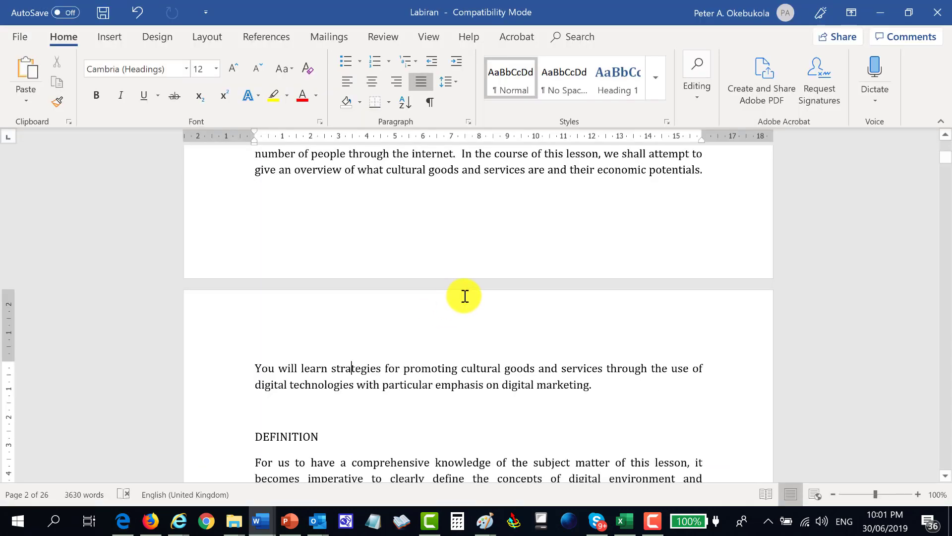
left_click(413, 289)
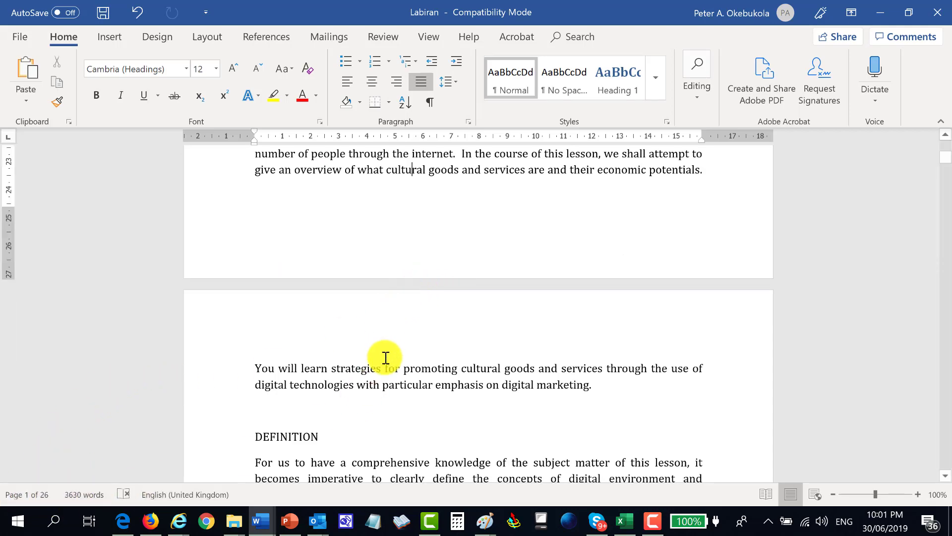
scroll(386, 358, "down", 15)
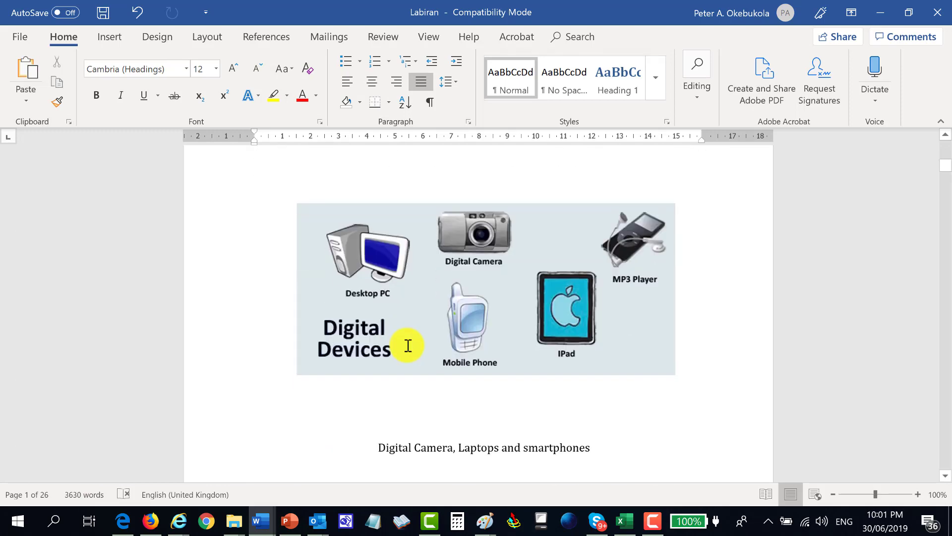
scroll(408, 345, "down", 15)
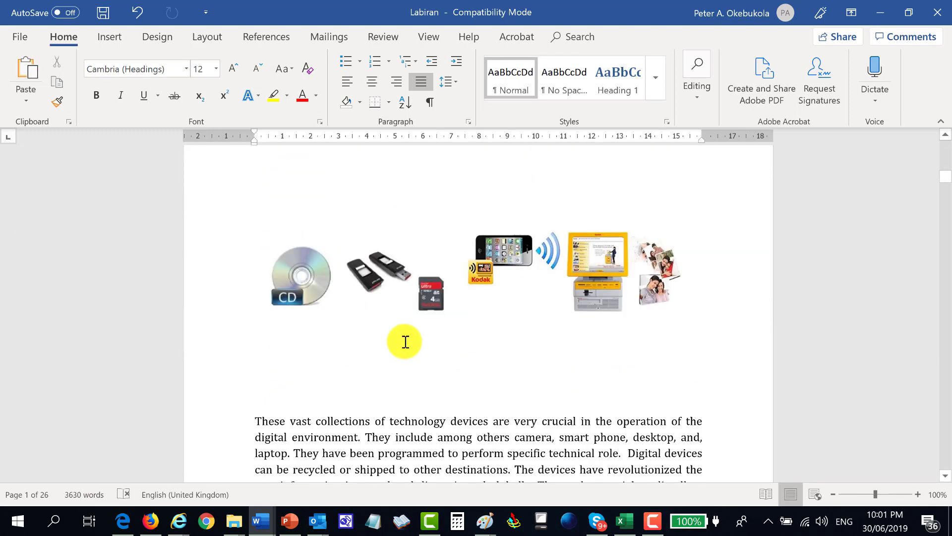
scroll(406, 339, "down", 1)
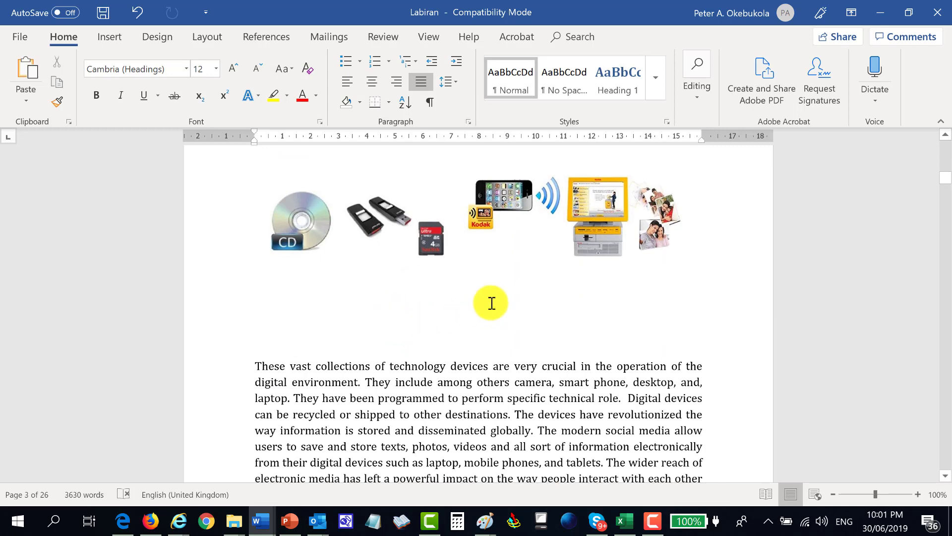
scroll(490, 298, "down", 4)
scroll(489, 298, "down", 8)
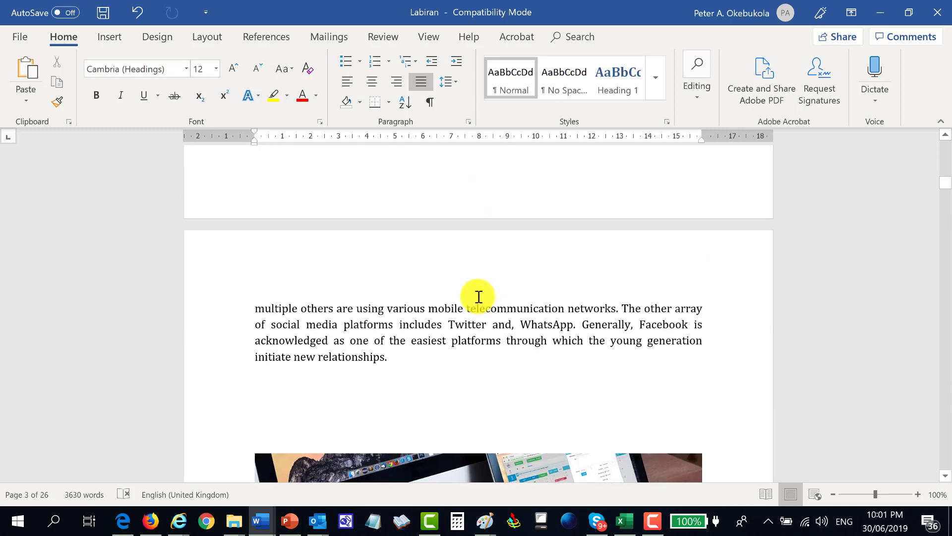
scroll(468, 300, "down", 12)
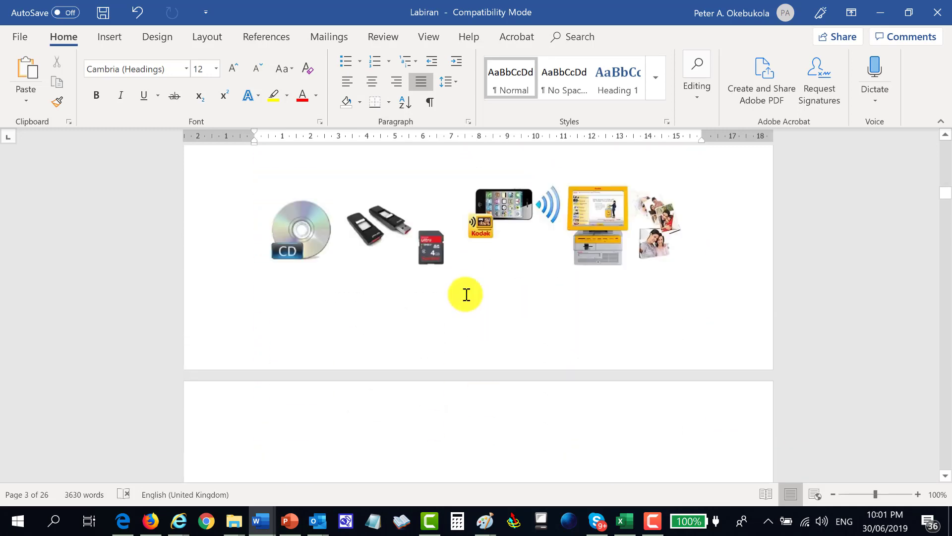
scroll(465, 296, "down", 2)
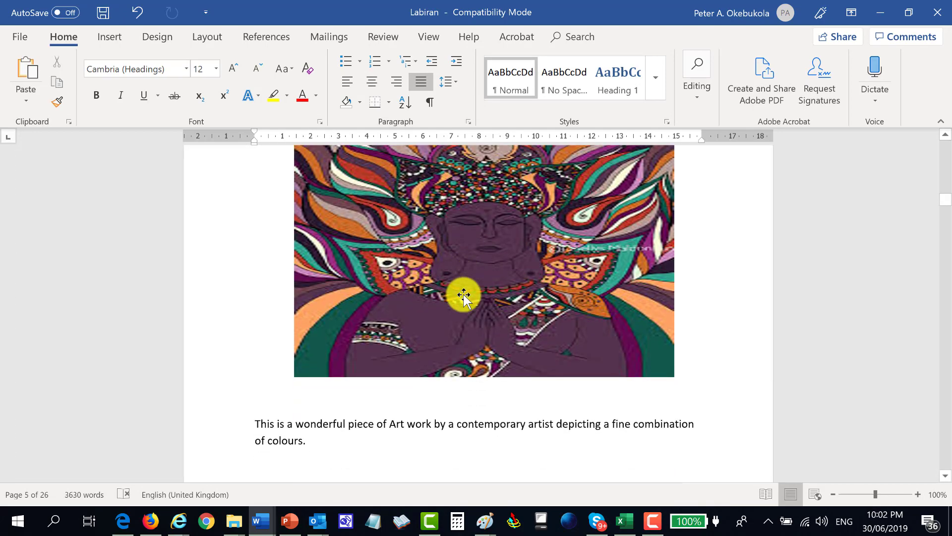
scroll(464, 295, "down", 5)
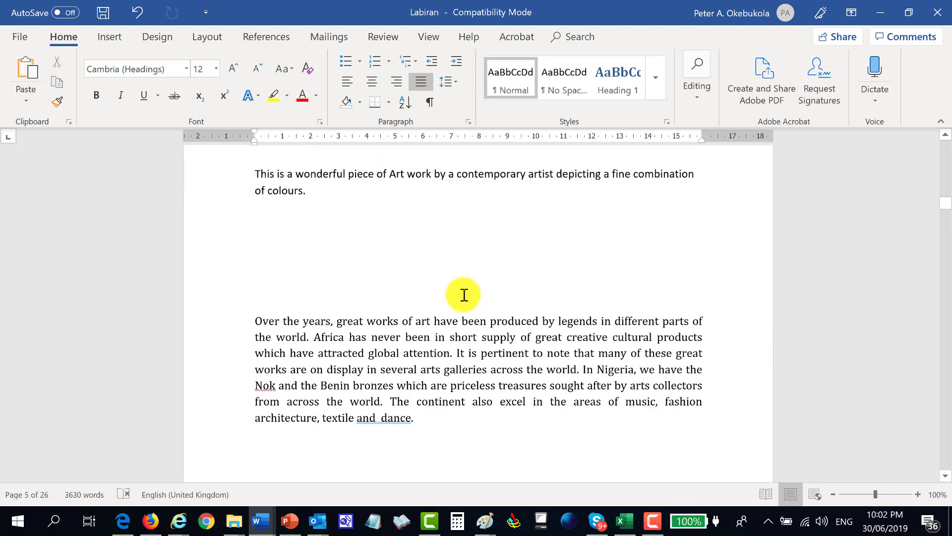
key("alt+Tab")
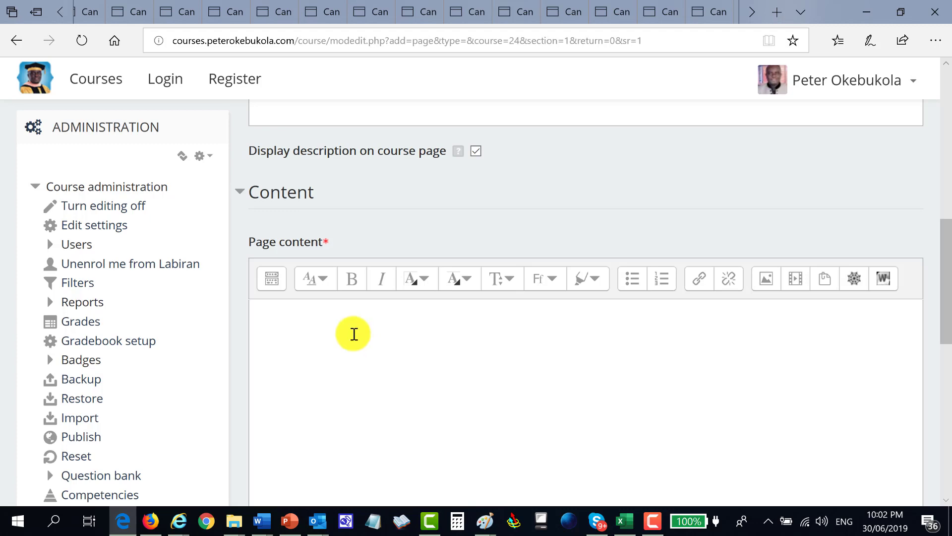
key("alt+Tab")
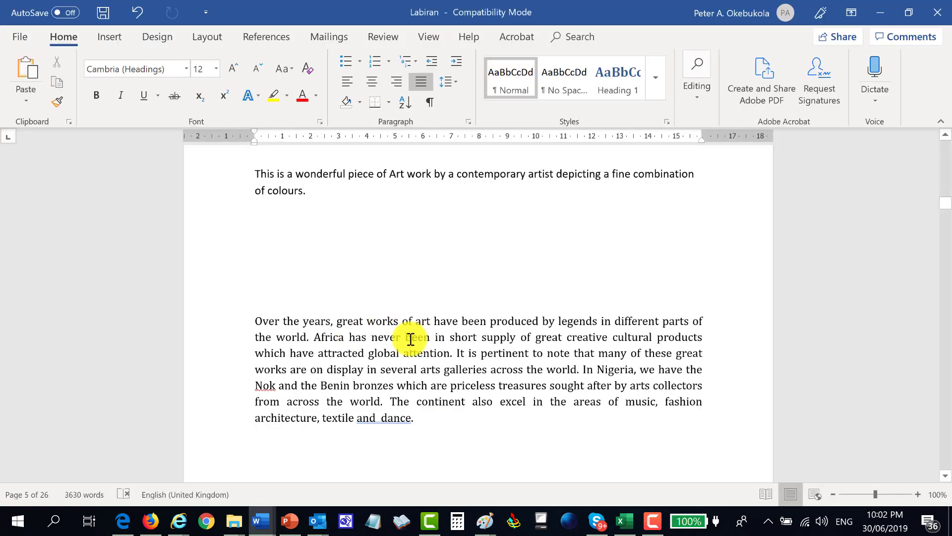
Copy the entire Lesson One note, including its text and pictures
left_click(357, 266)
scroll(383, 277, "up", 10)
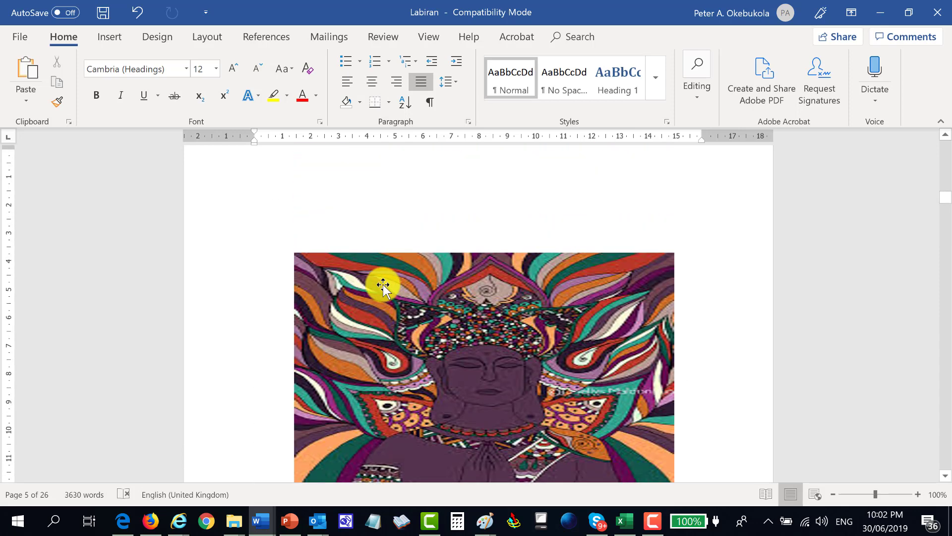
scroll(380, 282, "up", 5)
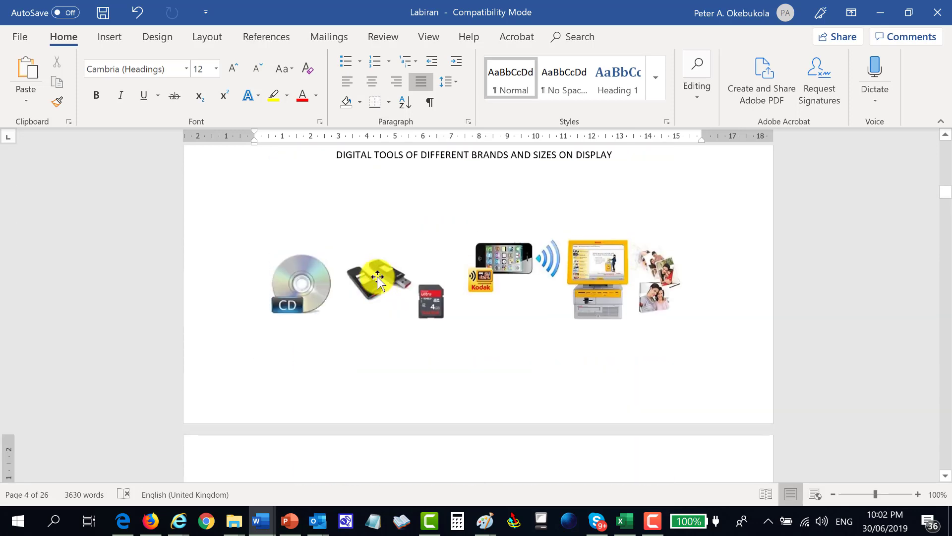
key("ctrl+a")
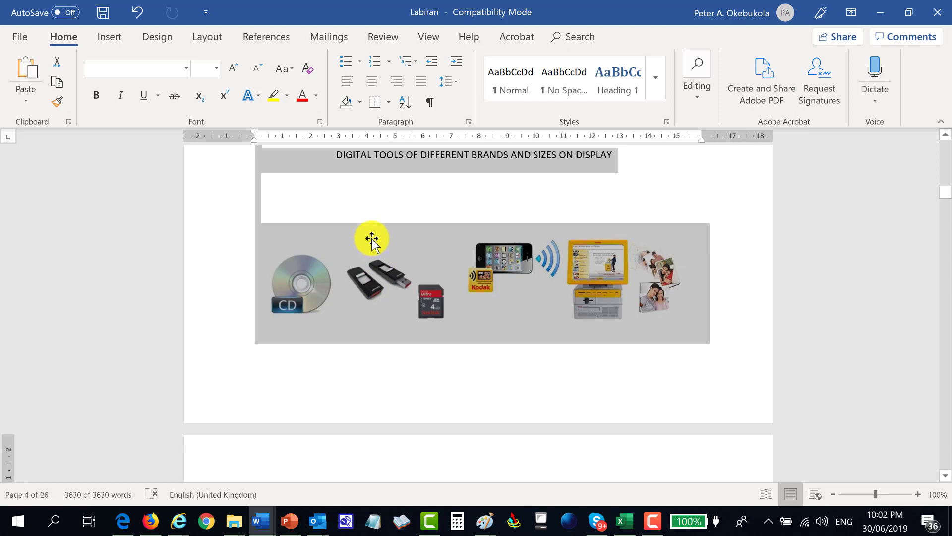
right_click(372, 240)
left_click(575, 215)
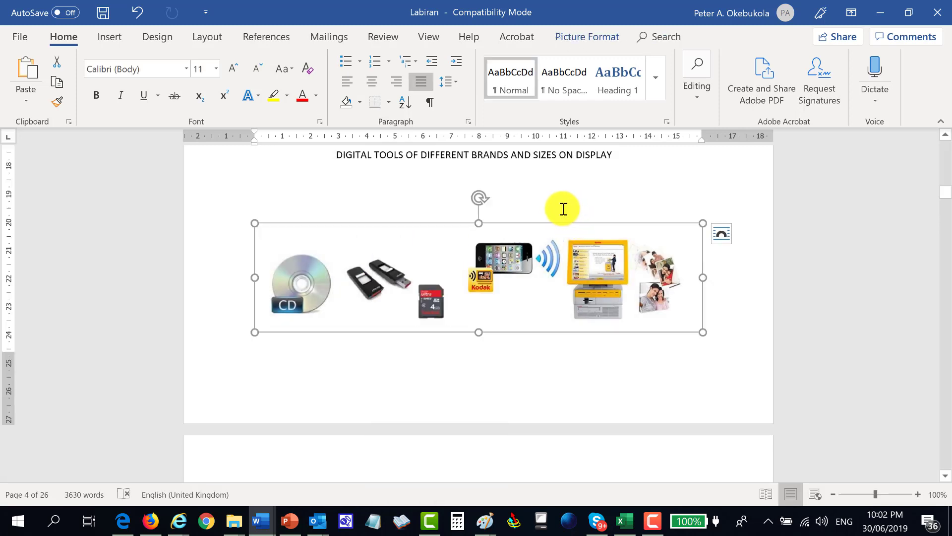
key("ctrl+a")
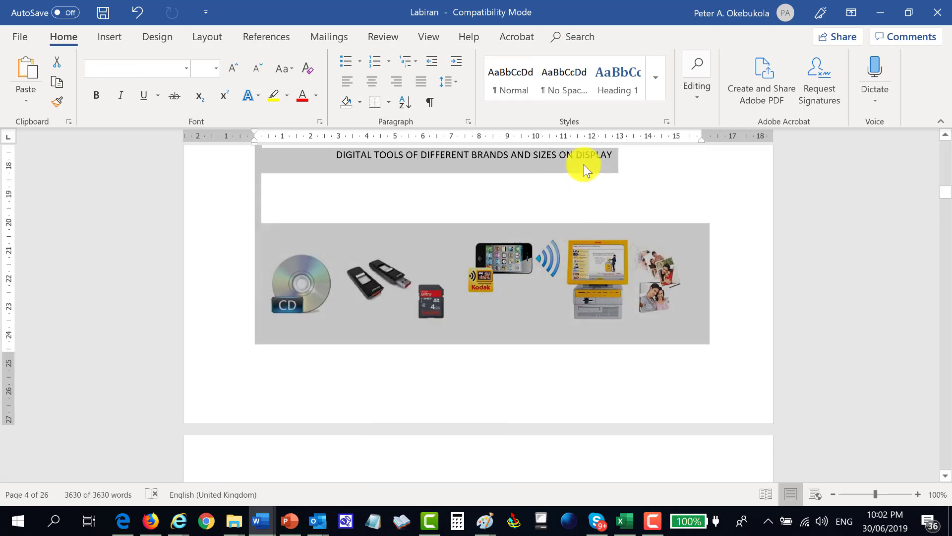
right_click(584, 164)
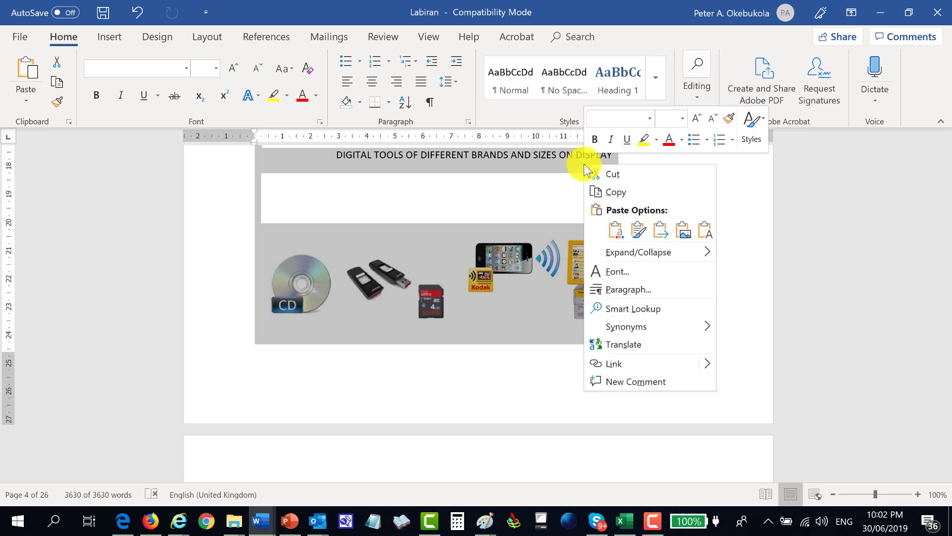
left_click(608, 193)
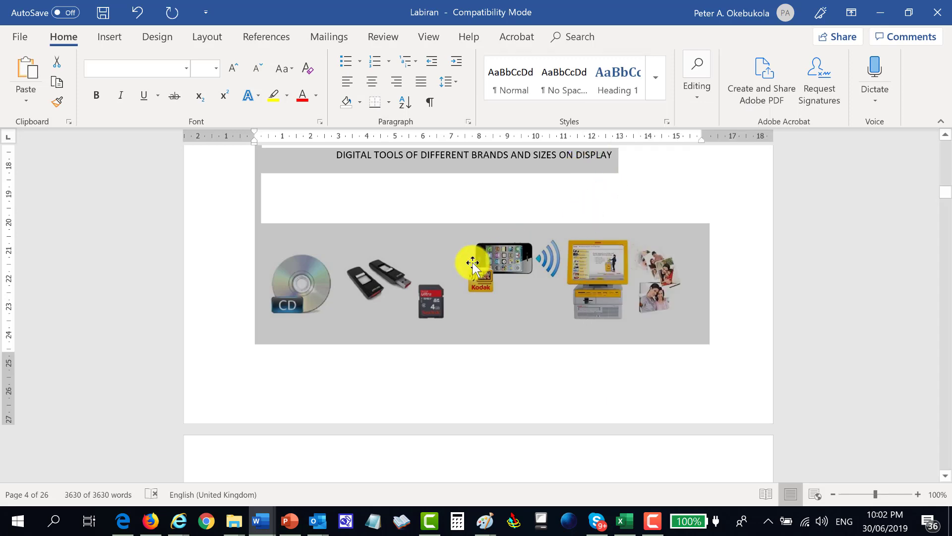
Switch to Edge and paste the copied lesson note directly into the Page content editor
key("alt+Tab")
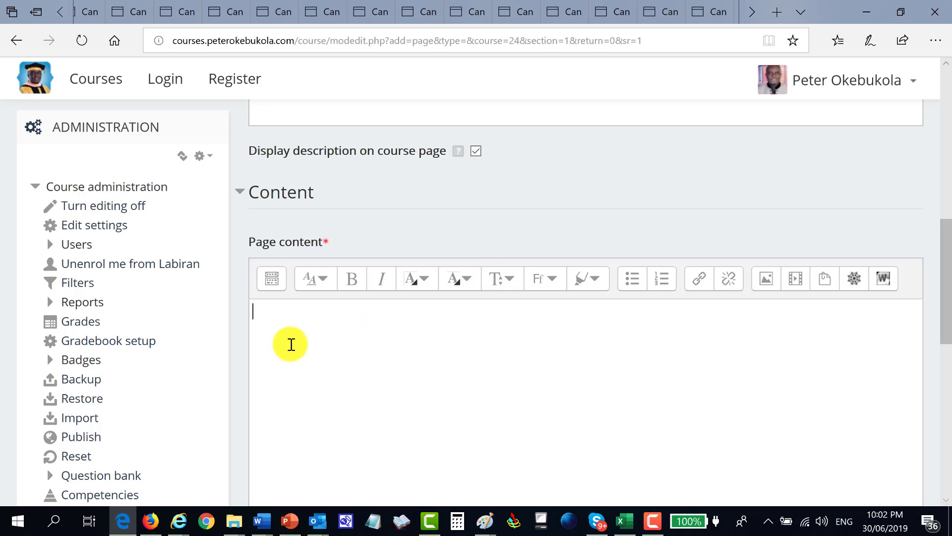
right_click(295, 342)
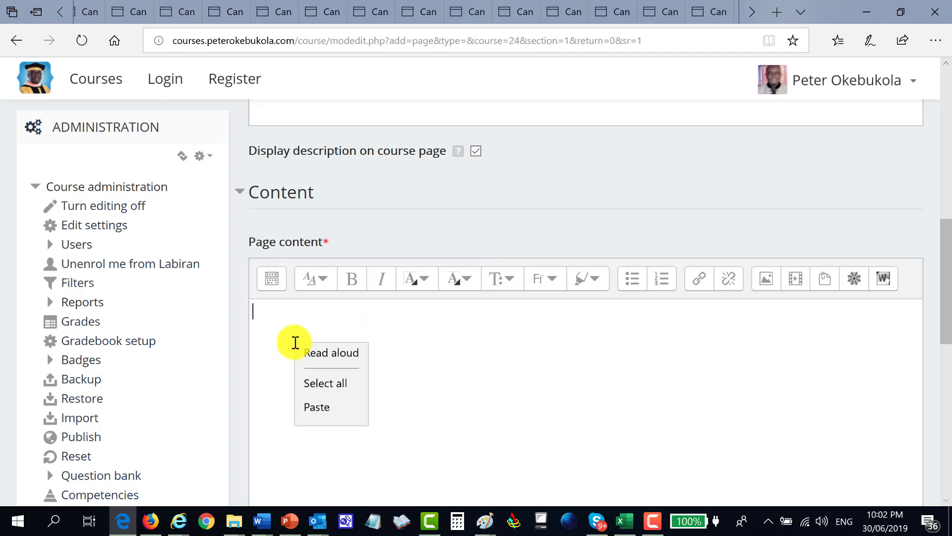
left_click(314, 421)
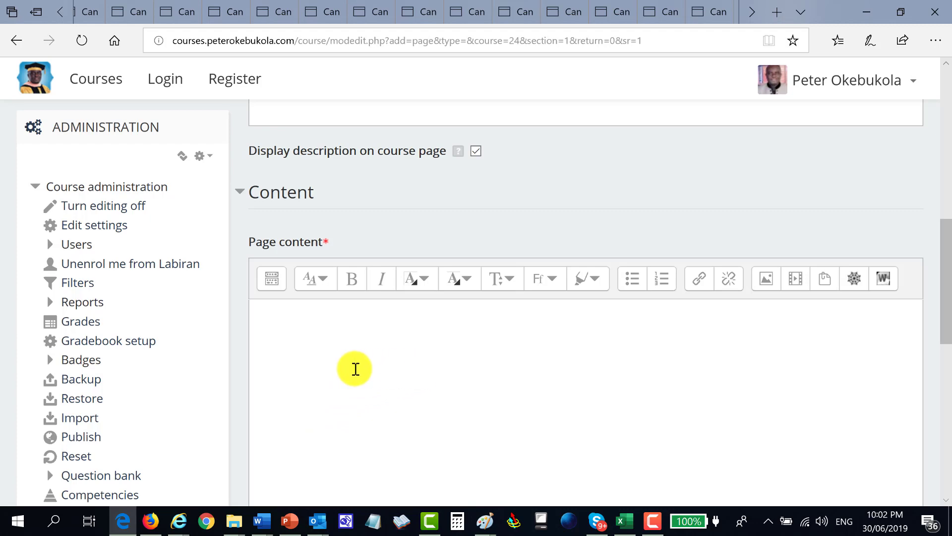
key("ctrl+v")
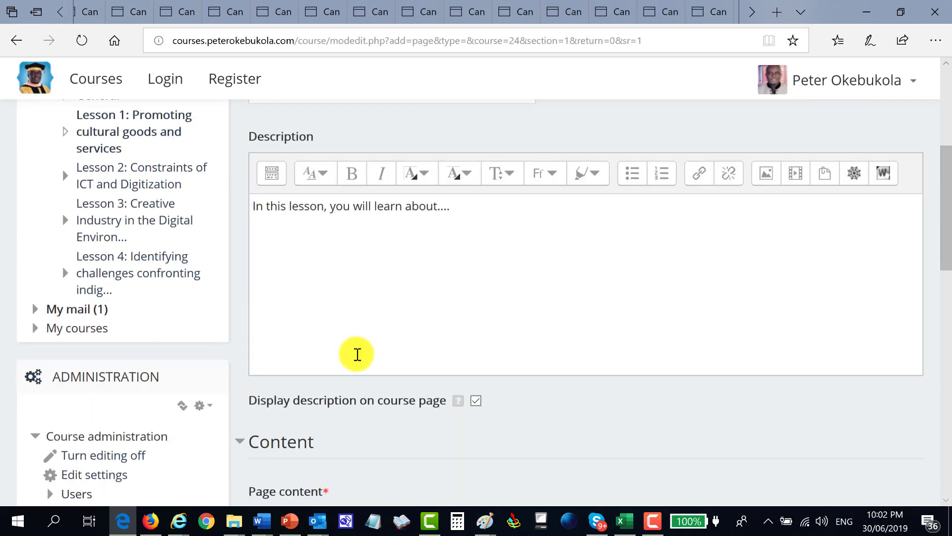
scroll(435, 213, "up", 10)
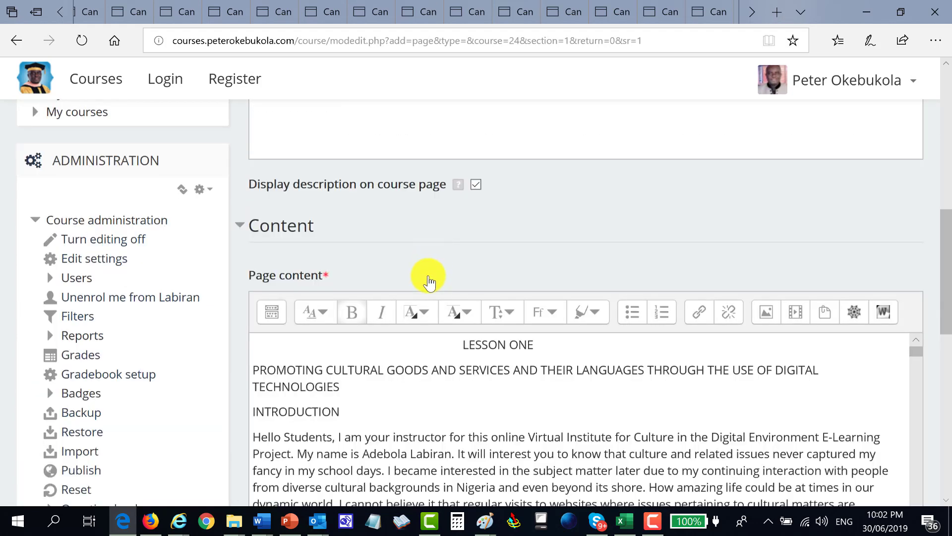
Look through the pasted page content to check whether the lesson note's pictures came along with the text
scroll(367, 353, "down", 8)
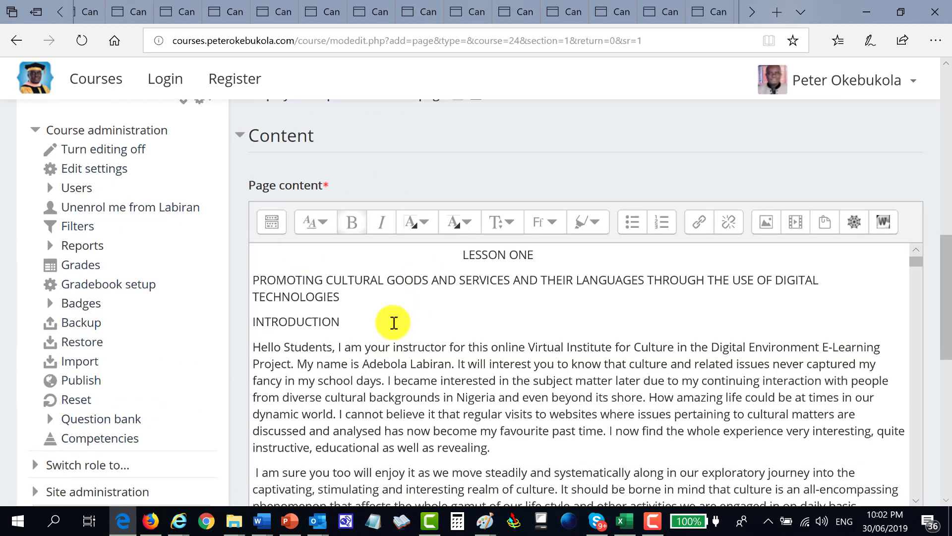
left_click(393, 320)
scroll(452, 316, "down", 3)
scroll(452, 320, "down", 15)
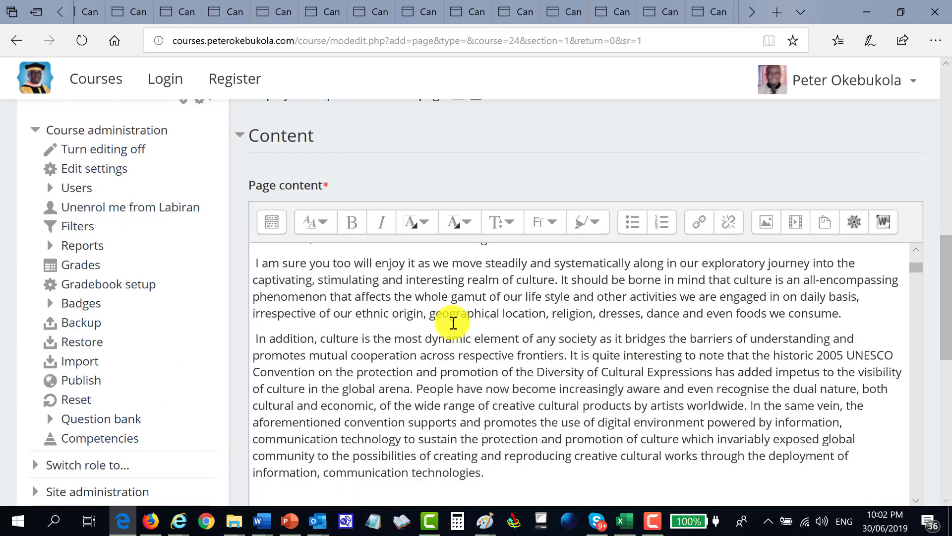
scroll(438, 339, "down", 15)
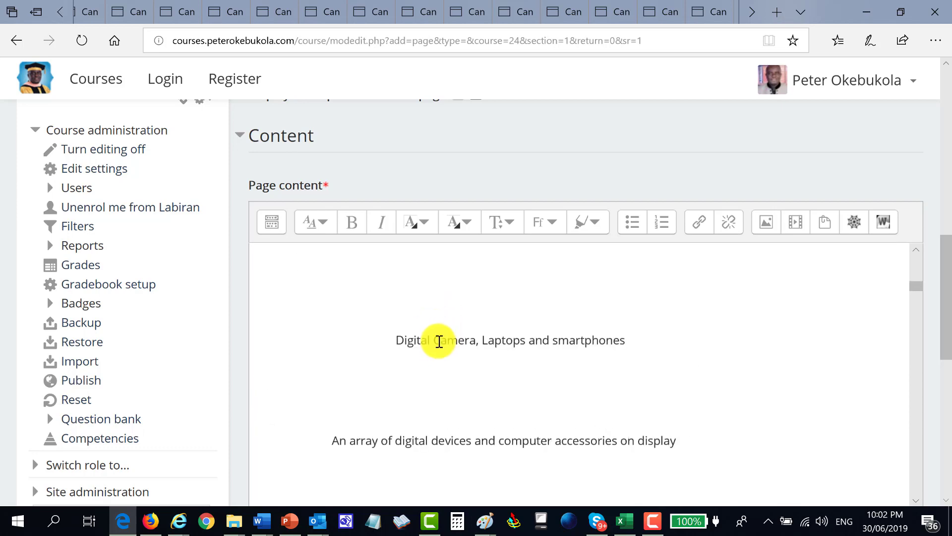
scroll(446, 343, "down", 15)
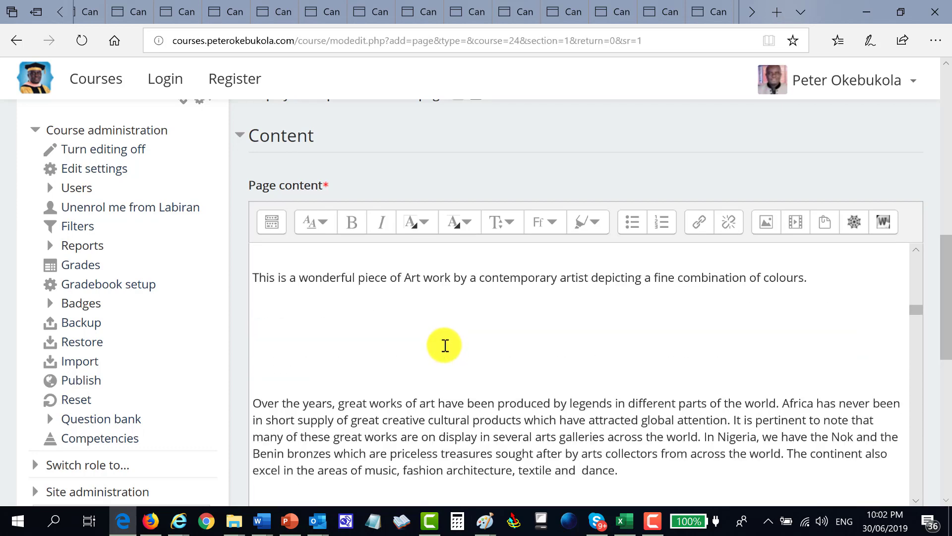
scroll(447, 342, "down", 15)
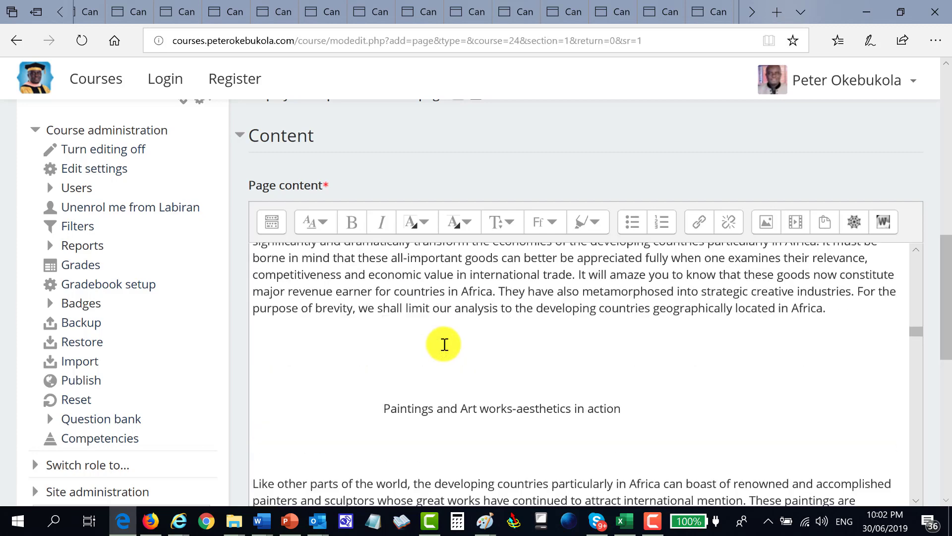
scroll(455, 341, "down", 10)
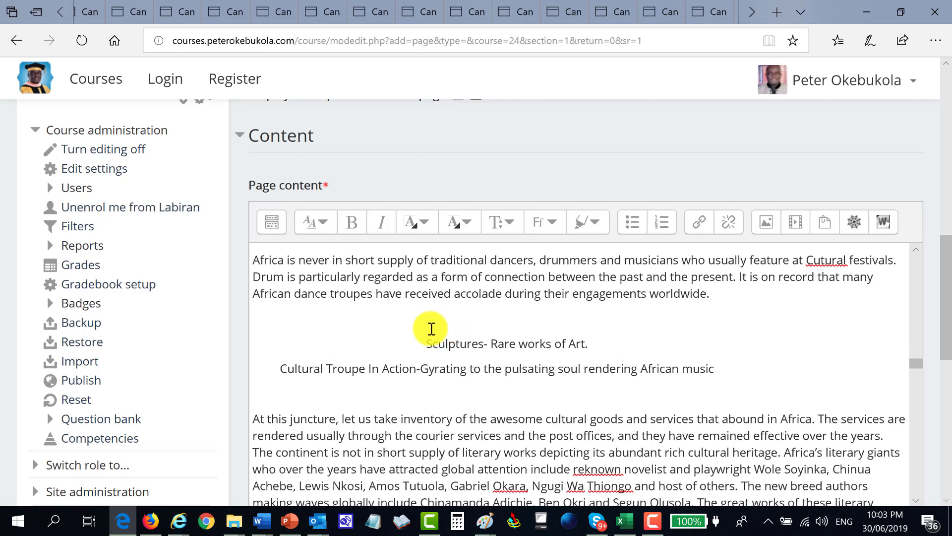
Clear the whole pasted lesson note from the Page content editor
right_click(432, 328)
key("Escape")
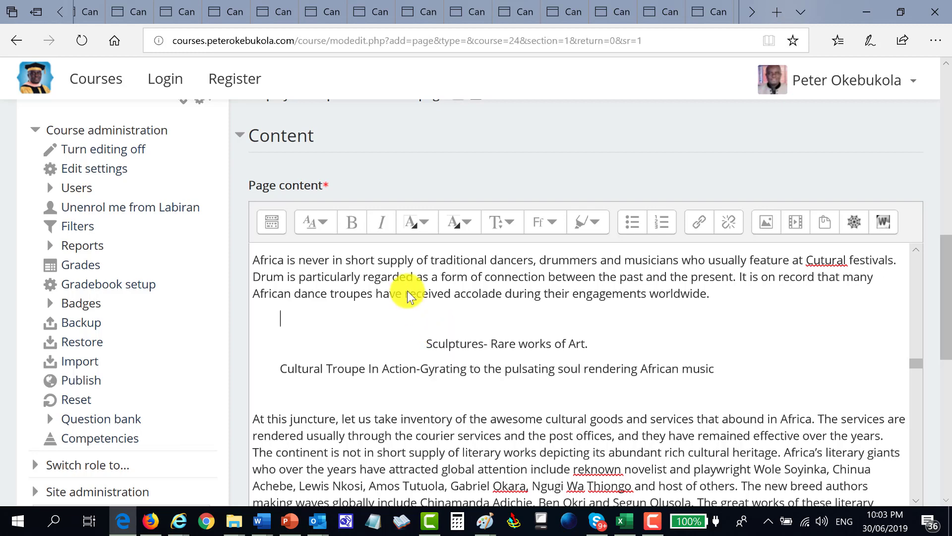
key("ctrl+a")
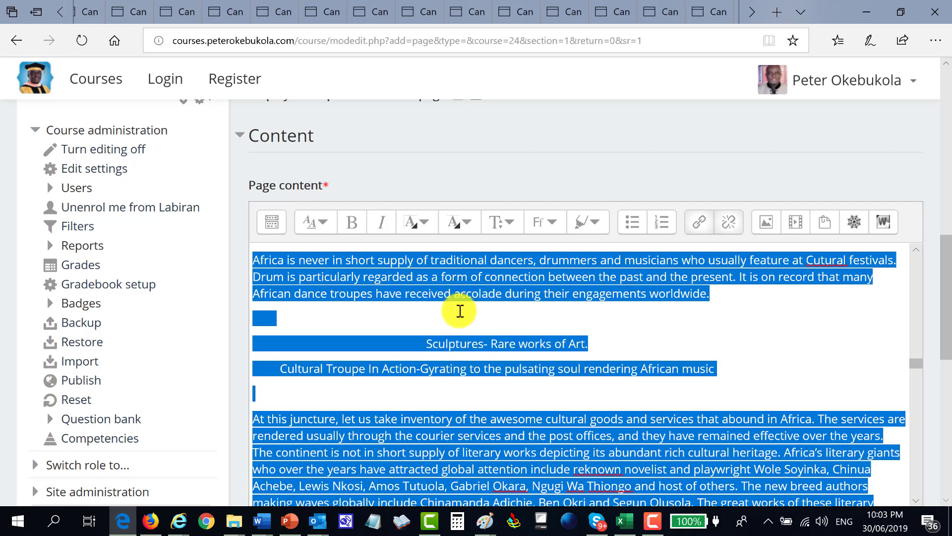
key("Delete")
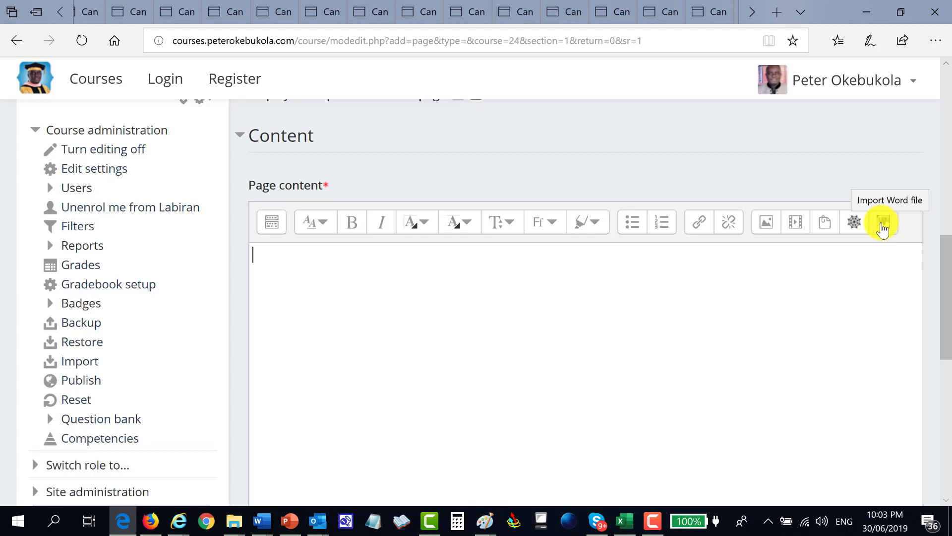
Check the upload instructions in the "Steps in Uploading Lesson Note" document in Word and return to the Page content editor in Edge
key("alt+Tab")
key("alt+Tab")
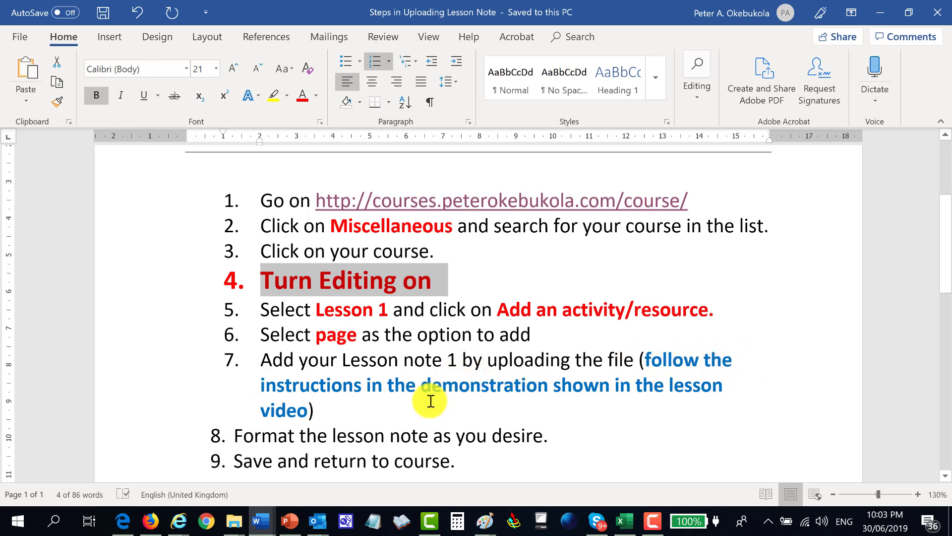
key("alt+Tab")
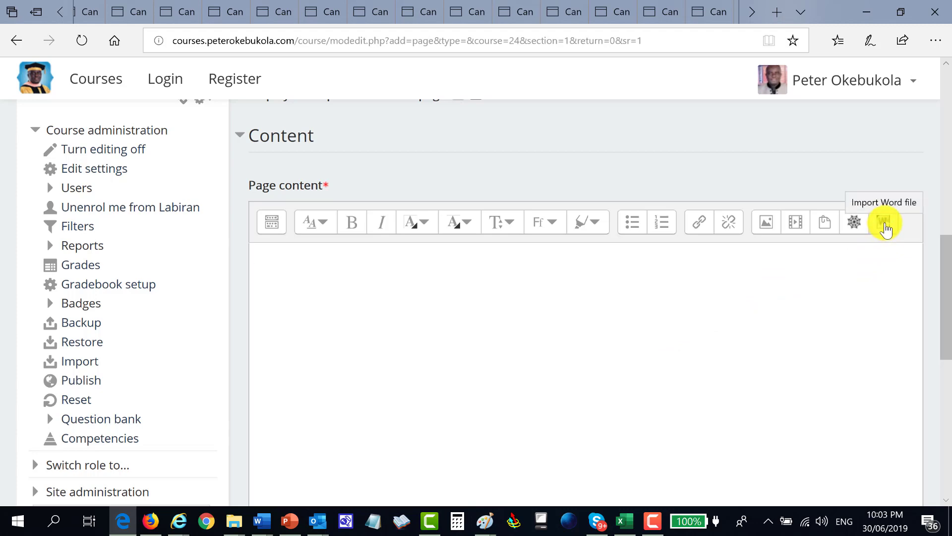
Import the instructor's Word lesson note from the VICDE > TRAINING > Assignments > Lesson Notes folder into the Page content
left_click(886, 228)
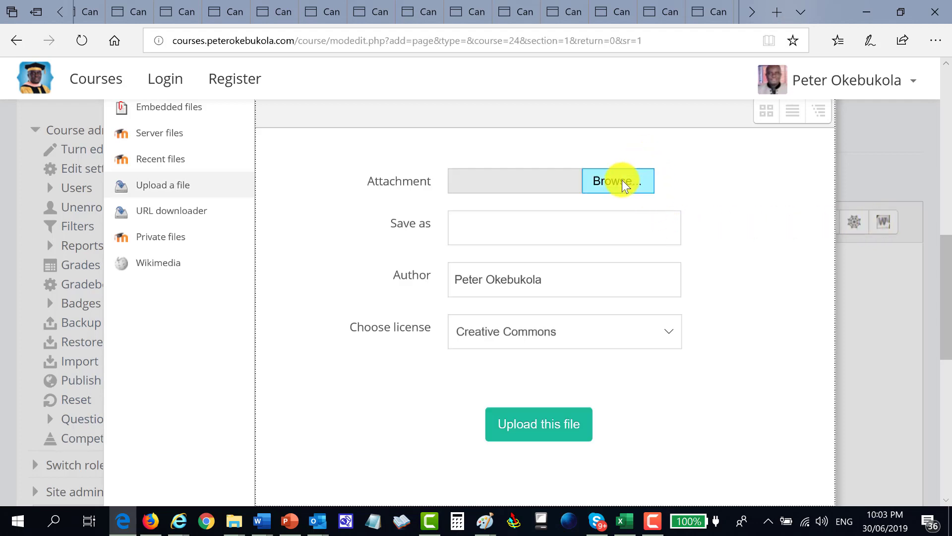
left_click(619, 185)
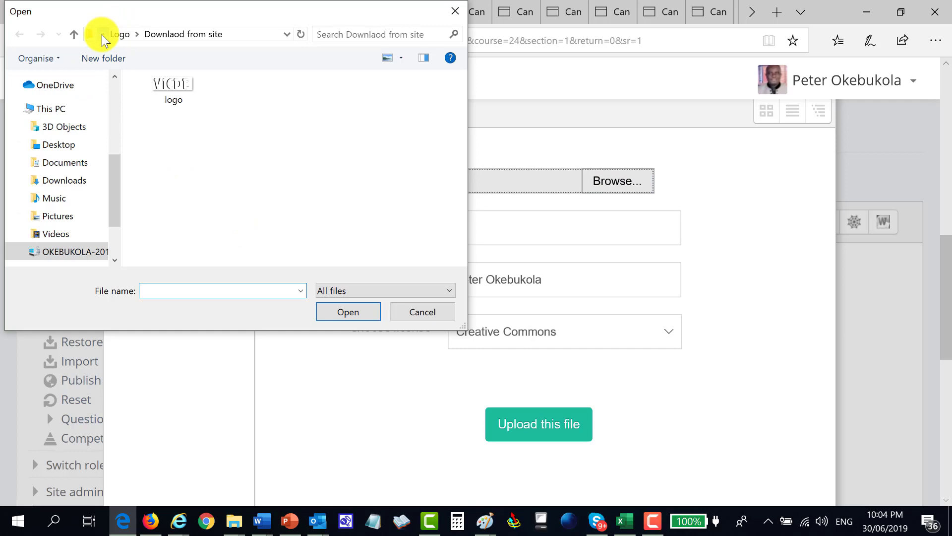
left_click(102, 34)
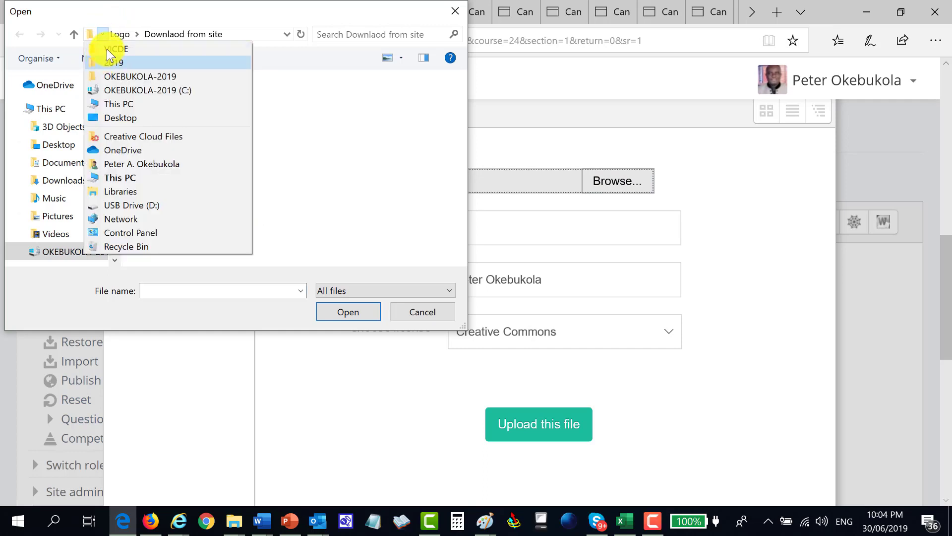
left_click(106, 50)
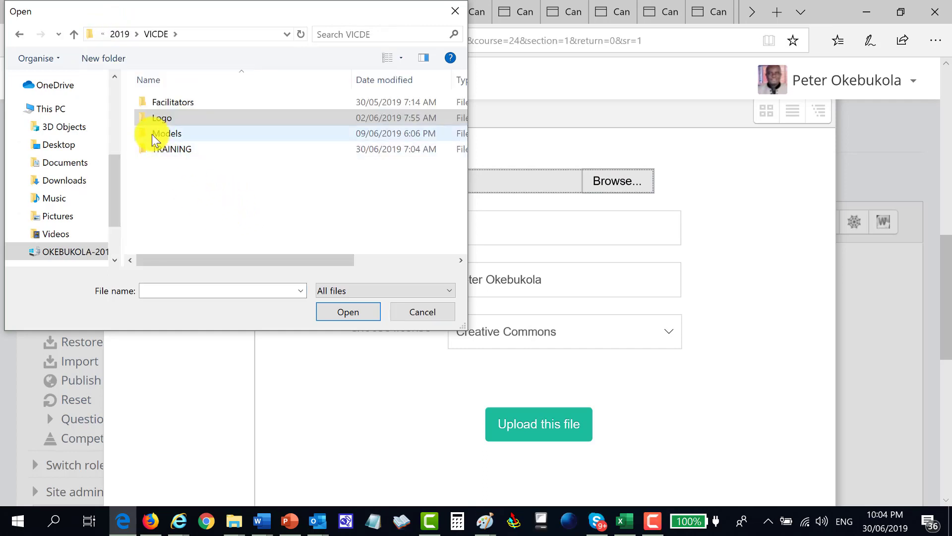
double_click(145, 149)
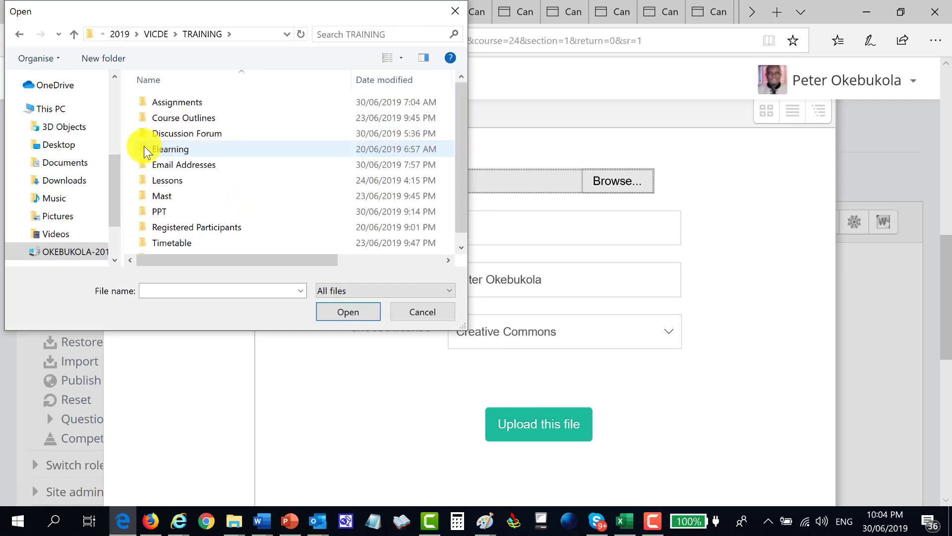
left_click(204, 104)
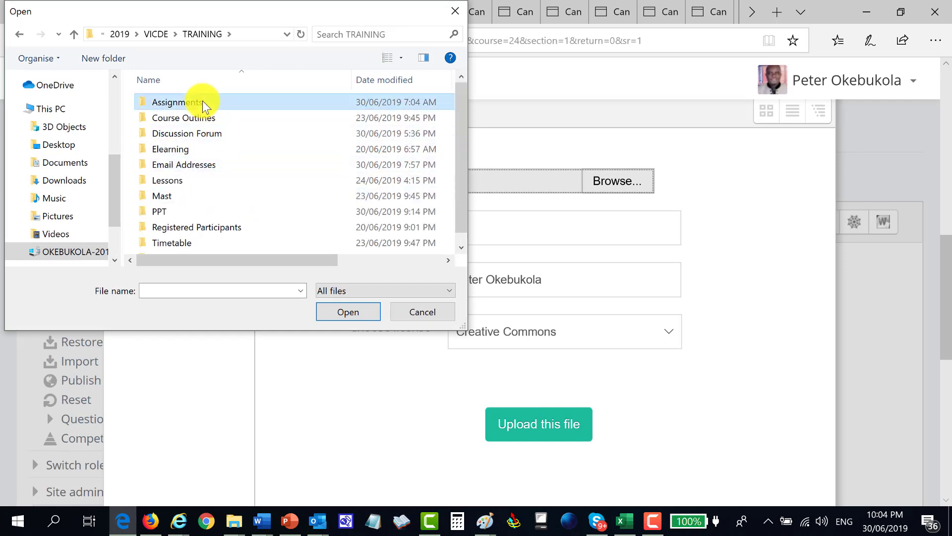
double_click(203, 105)
left_click(203, 105)
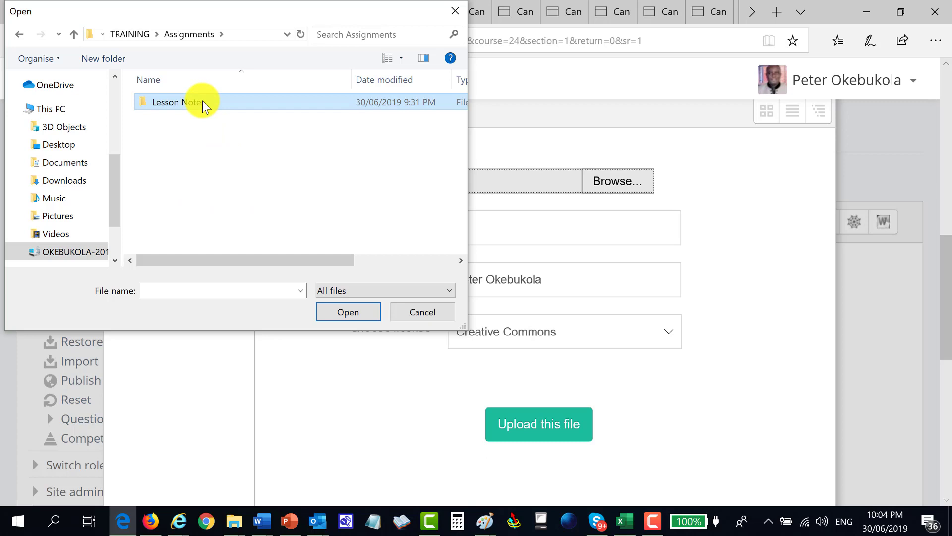
double_click(204, 105)
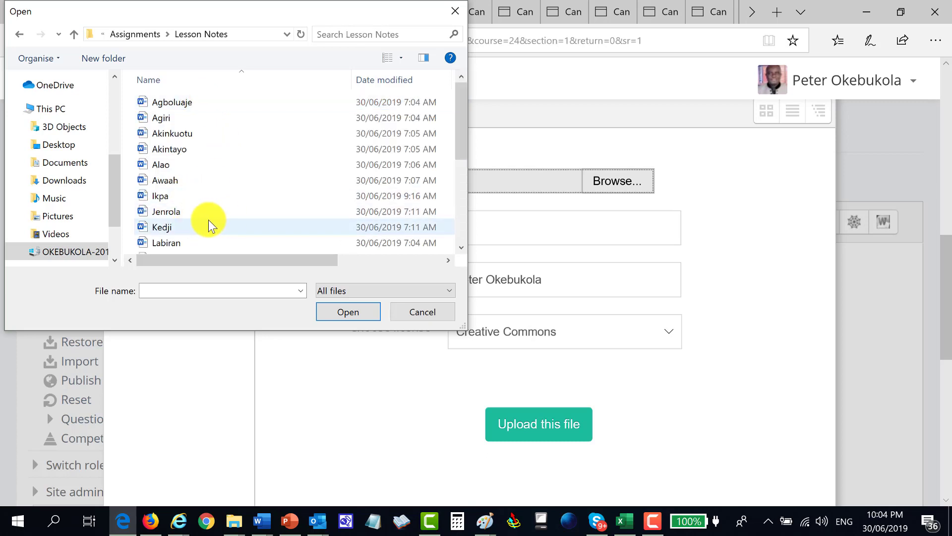
double_click(143, 243)
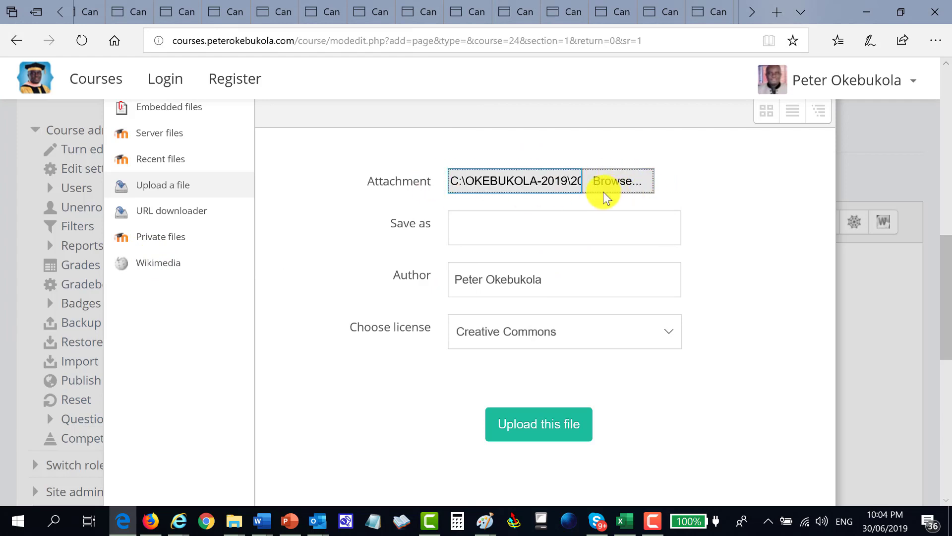
left_click(526, 426)
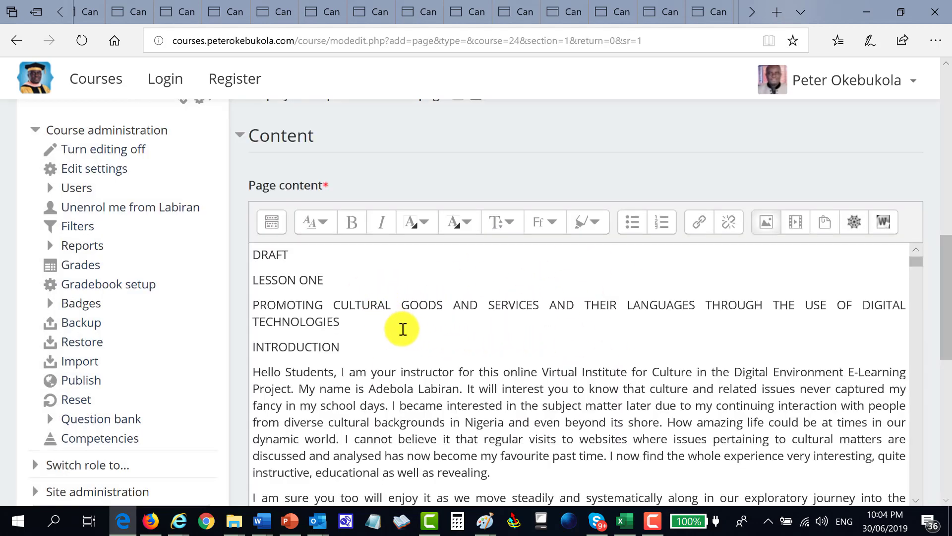
Look through the imported Page content to check whether the lesson note's pictures came in with the text
scroll(411, 319, "down", 8)
scroll(419, 317, "down", 15)
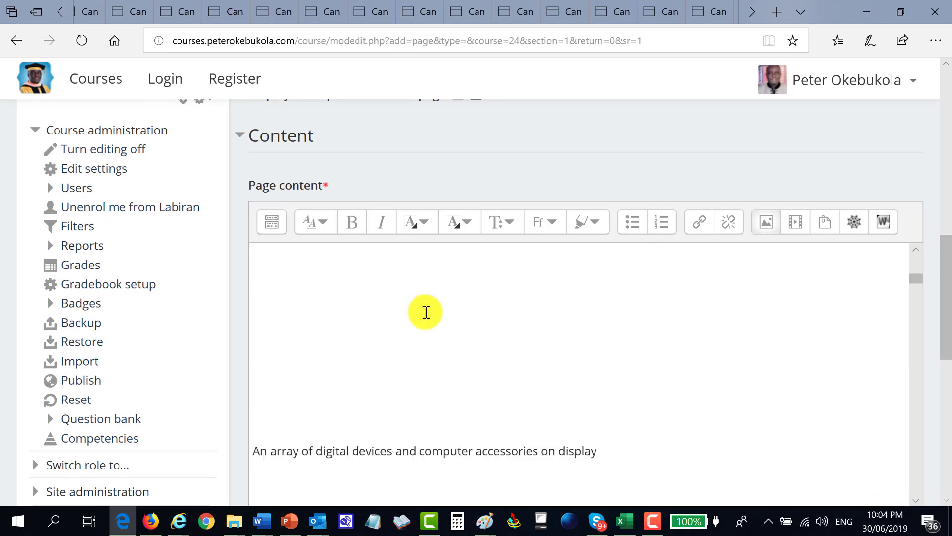
scroll(434, 303, "down", 10)
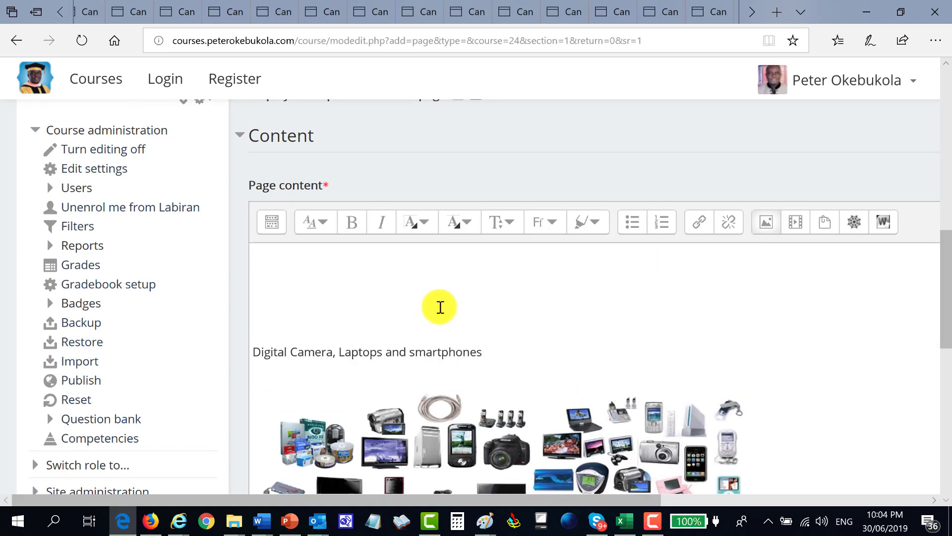
scroll(437, 302, "up", 10)
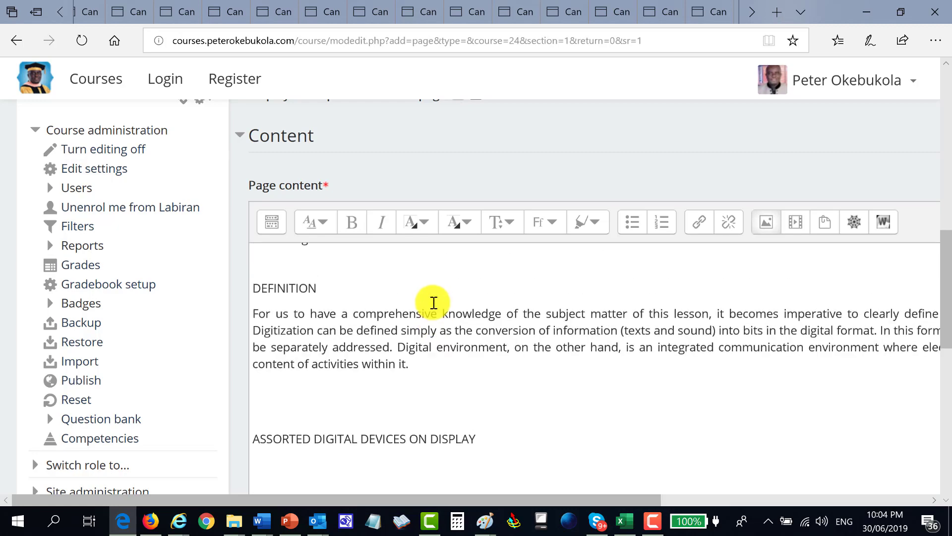
scroll(436, 300, "down", 15)
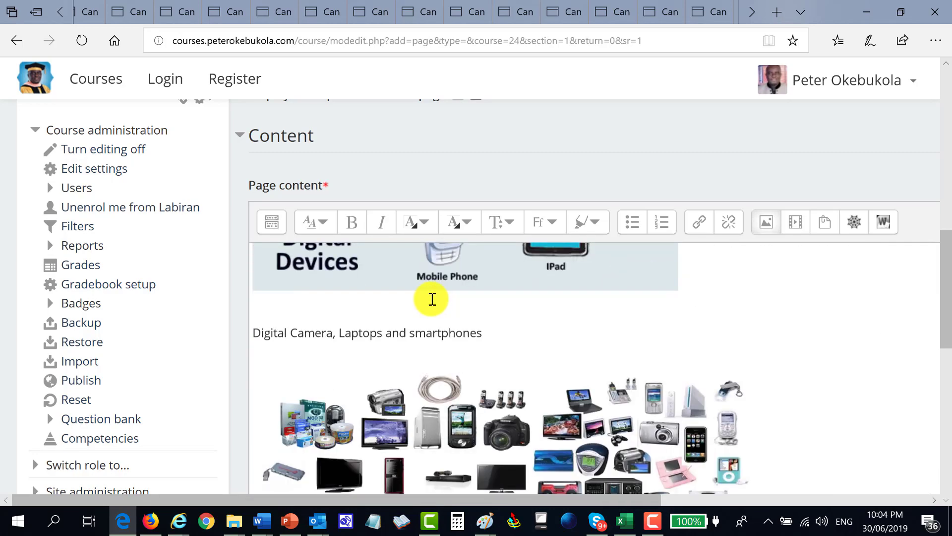
scroll(436, 302, "down", 15)
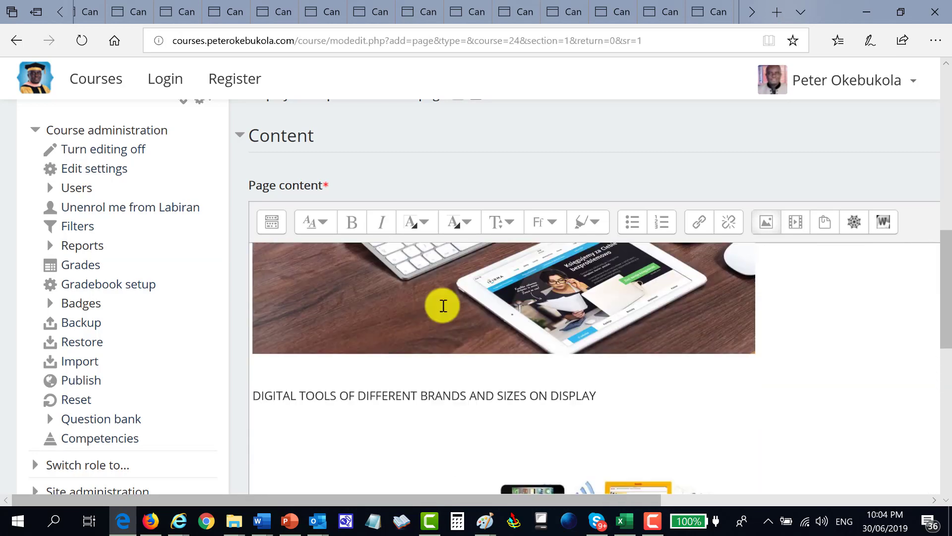
scroll(448, 301, "down", 15)
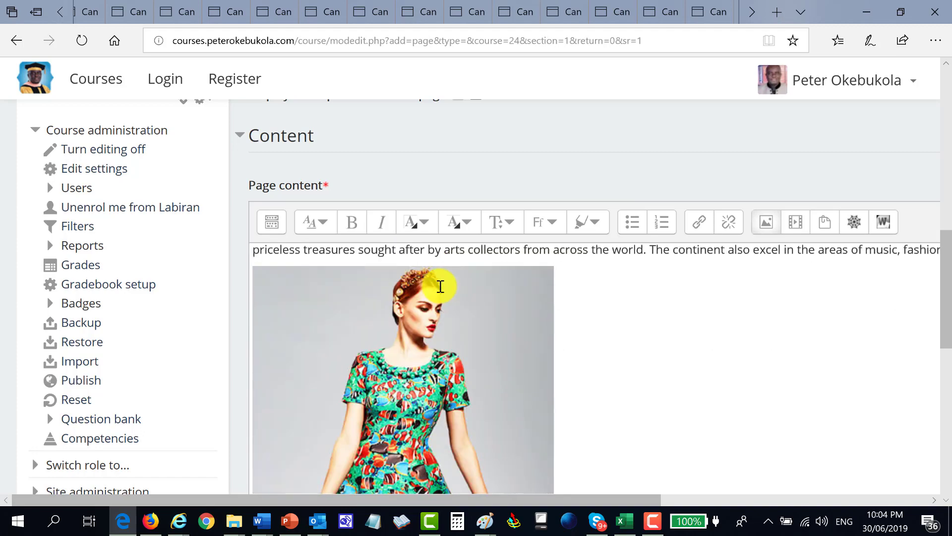
scroll(439, 286, "down", 5)
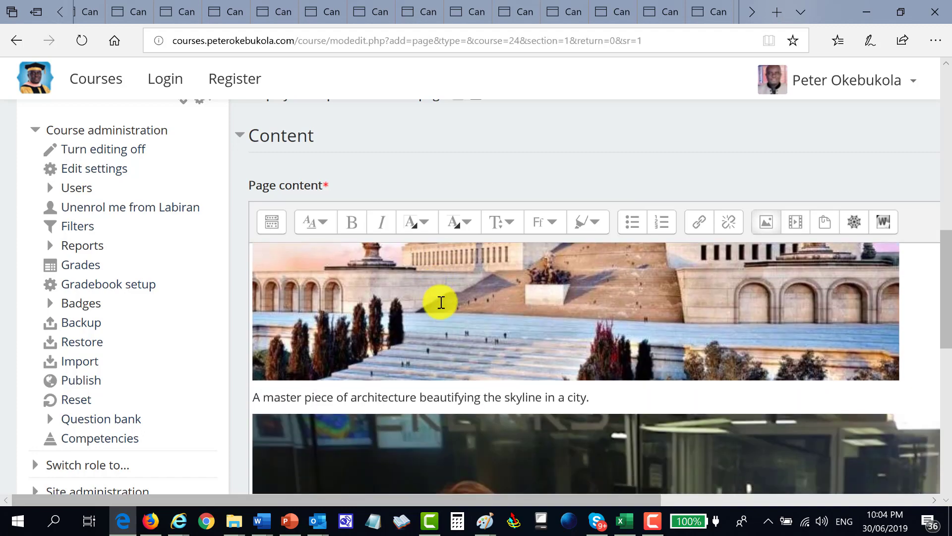
Check the upload steps document and the original lesson note in Word, and return to the Page content editor in Edge
key("alt+Tab")
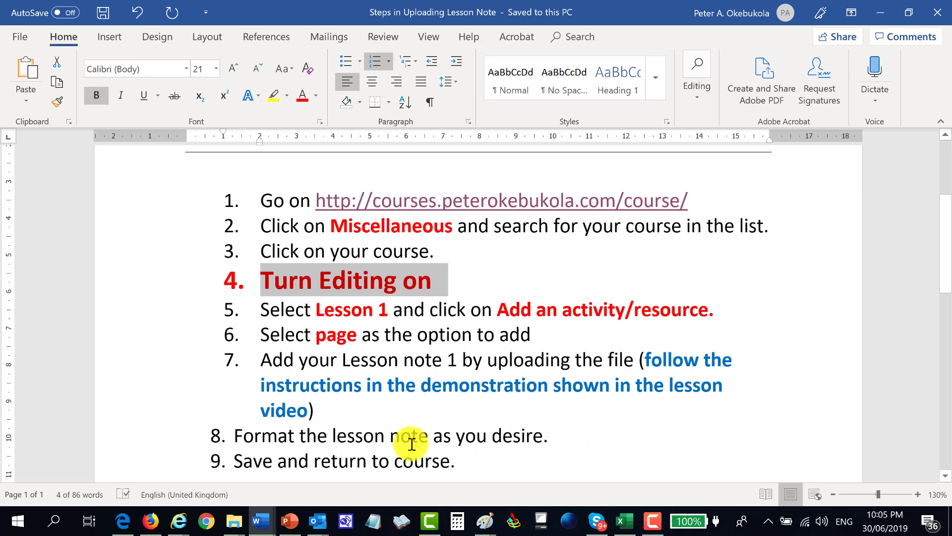
key("alt+Tab")
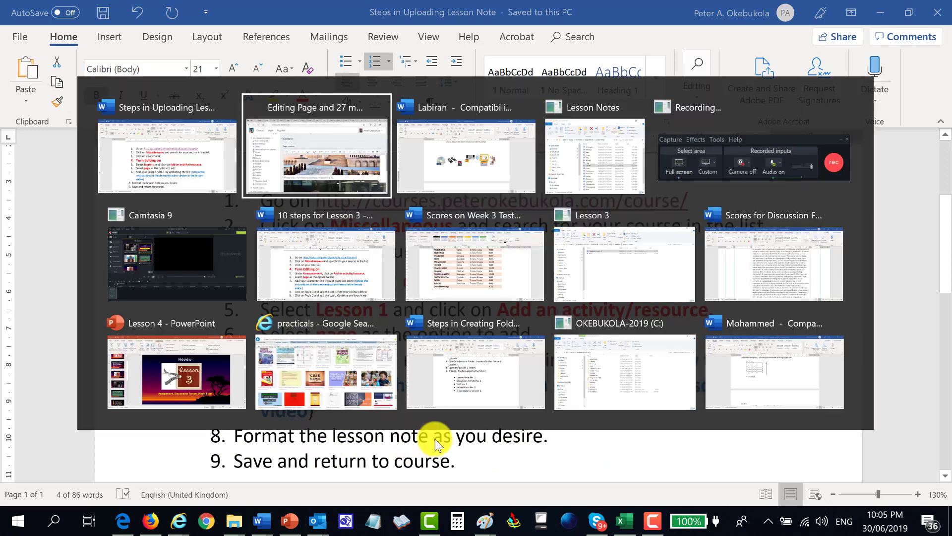
key("alt+Tab")
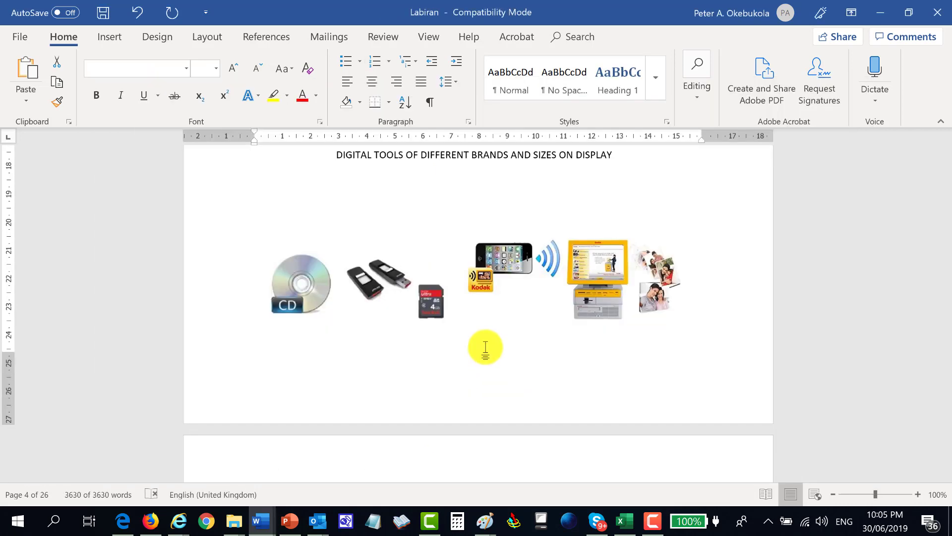
key("alt+Tab")
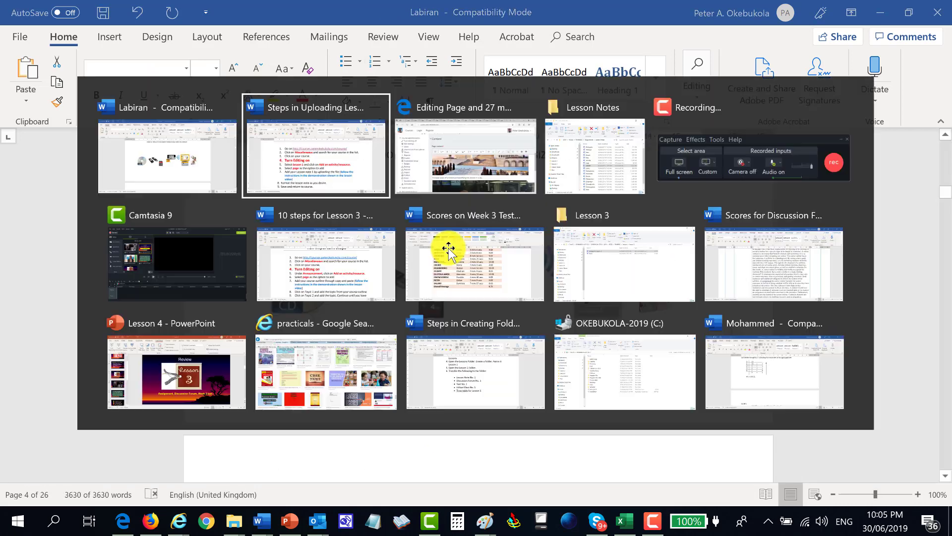
key("alt+Tab")
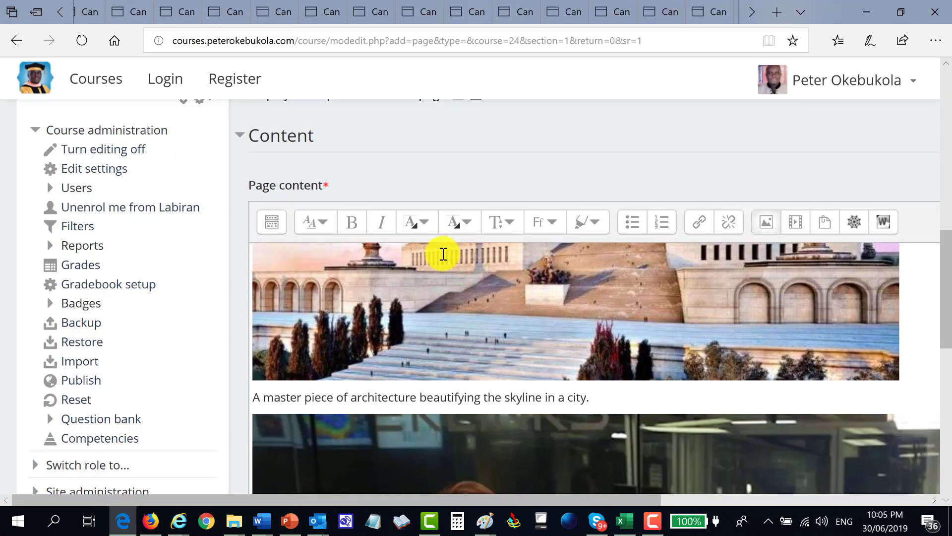
Delete the word DRAFT from the beginning of the imported Page content
left_click(425, 280)
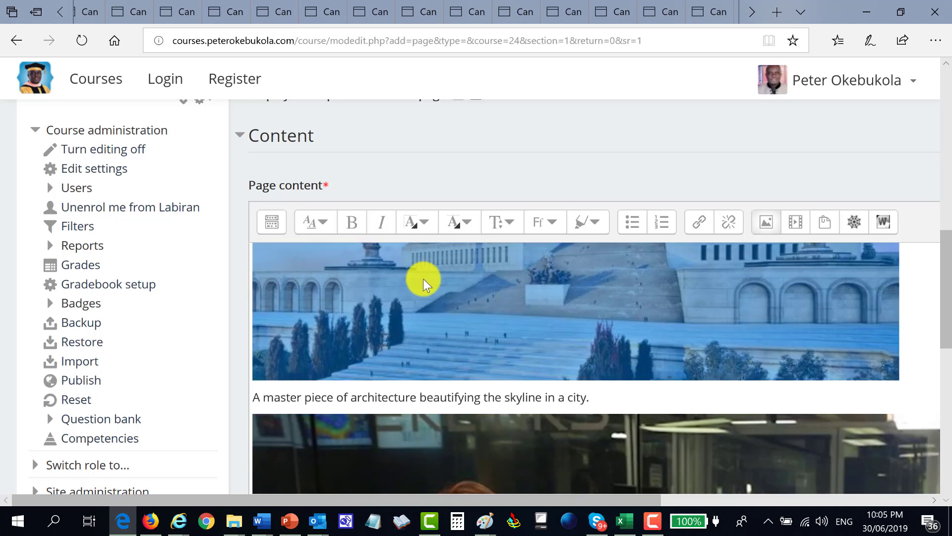
key("ctrl+v")
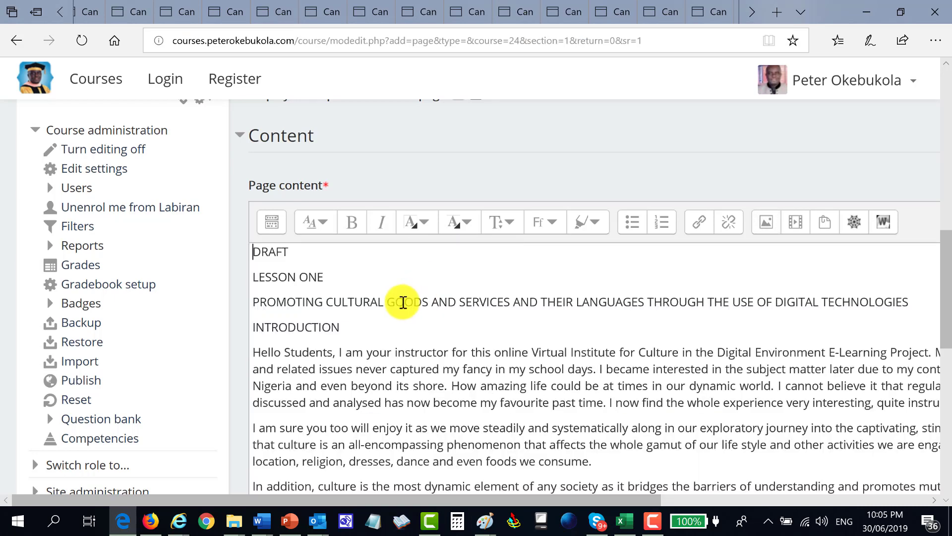
left_click(300, 252)
double_click(277, 253)
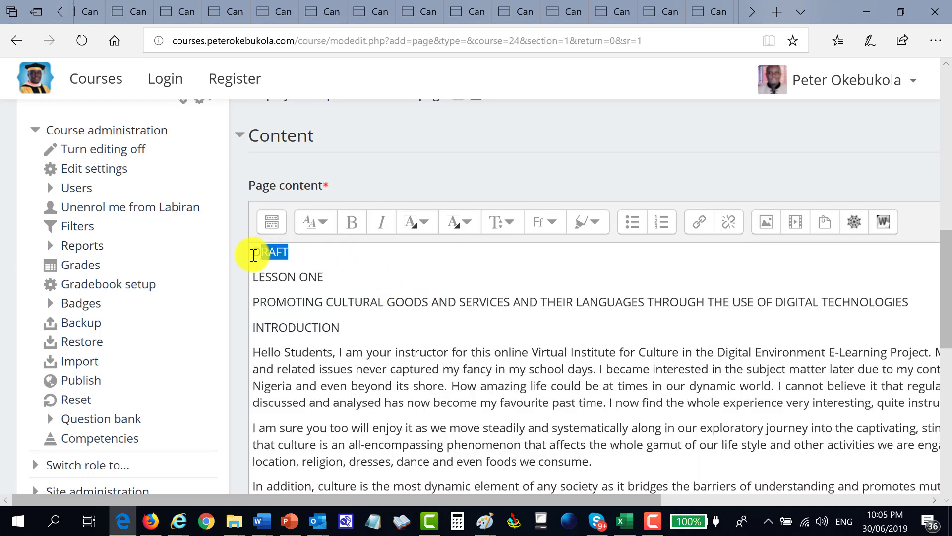
key("Delete")
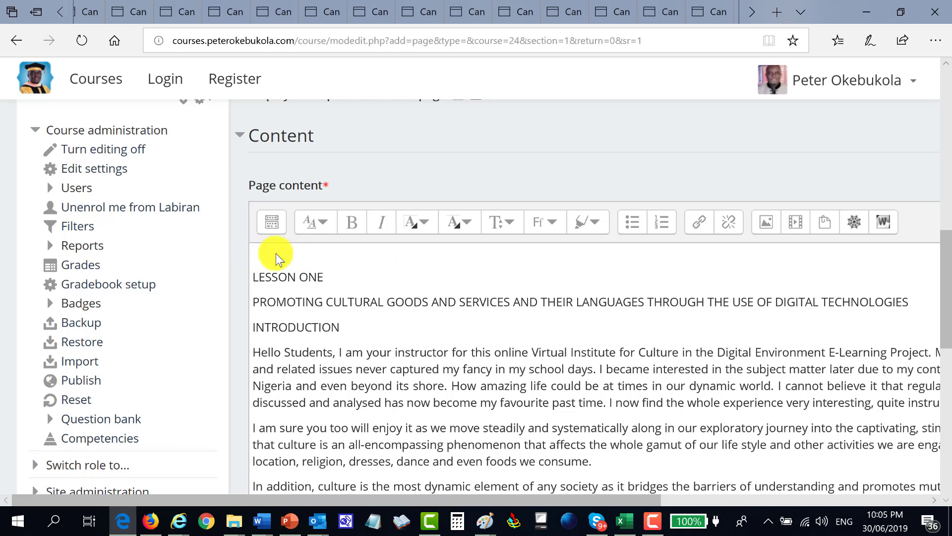
Expand the editor's formatting options and make the LESSON ONE heading bold
left_click_drag(254, 280, 337, 278)
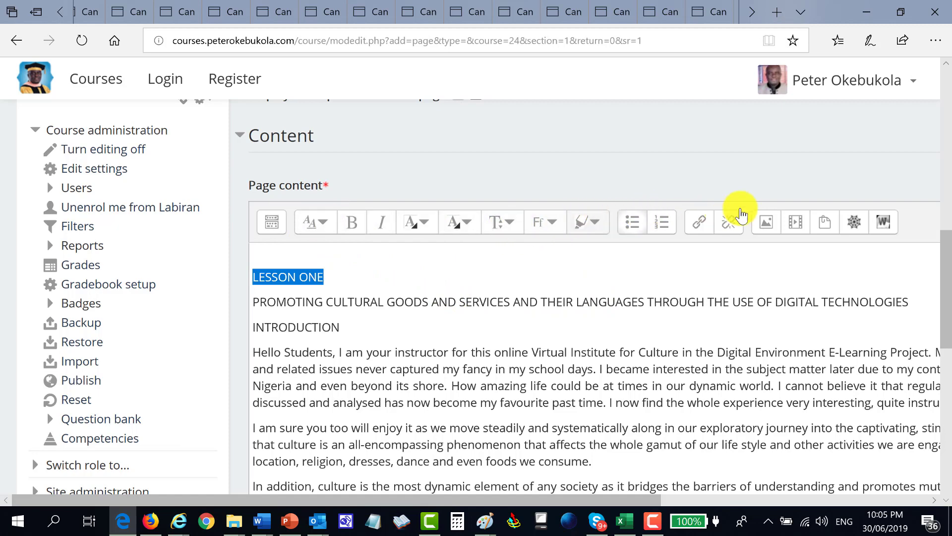
left_click(274, 223)
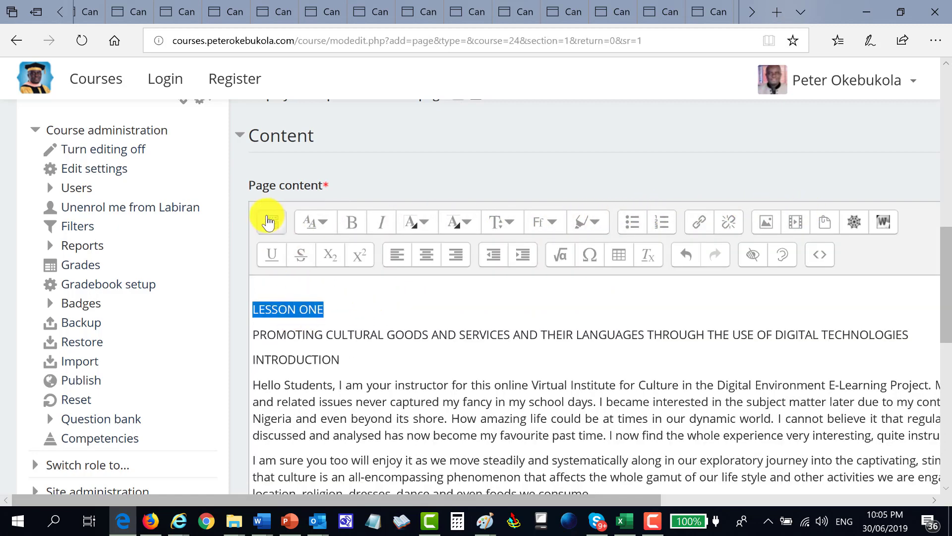
left_click(269, 222)
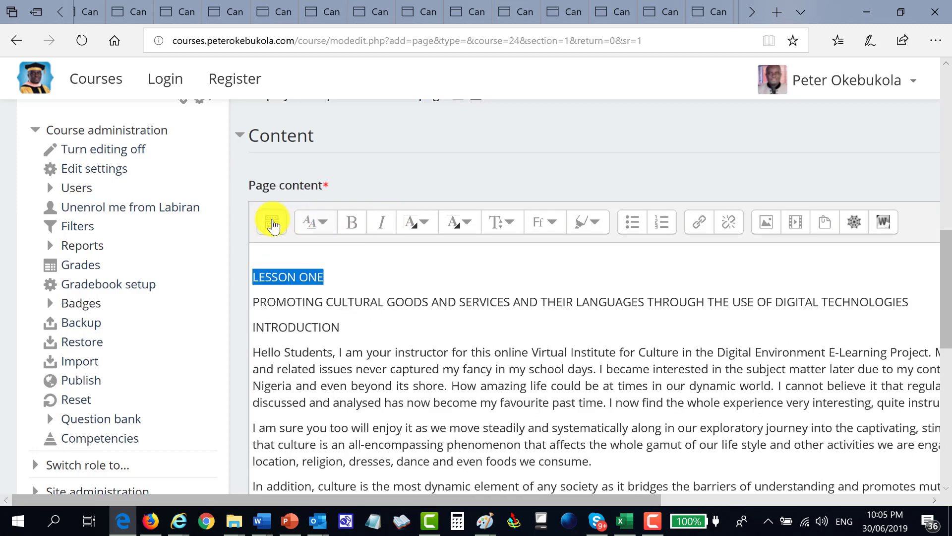
left_click(272, 222)
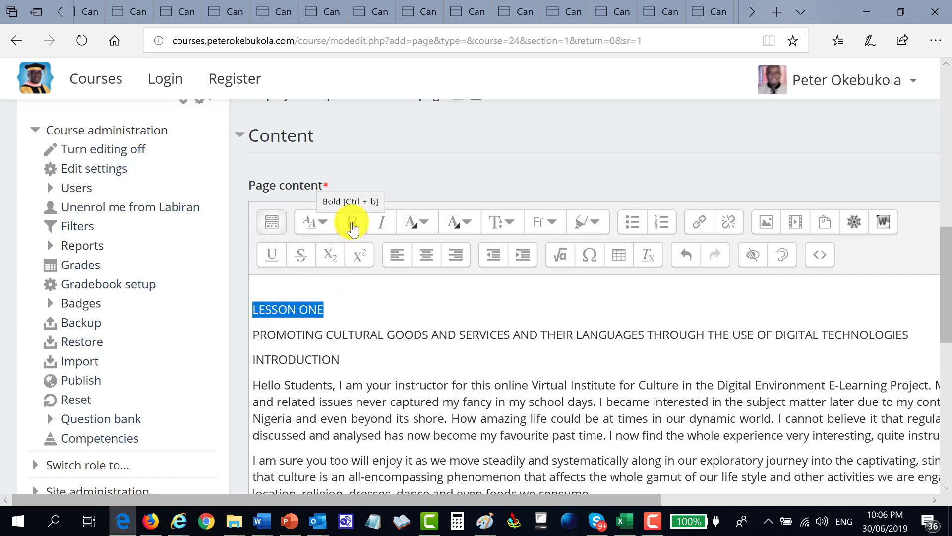
left_click(353, 226)
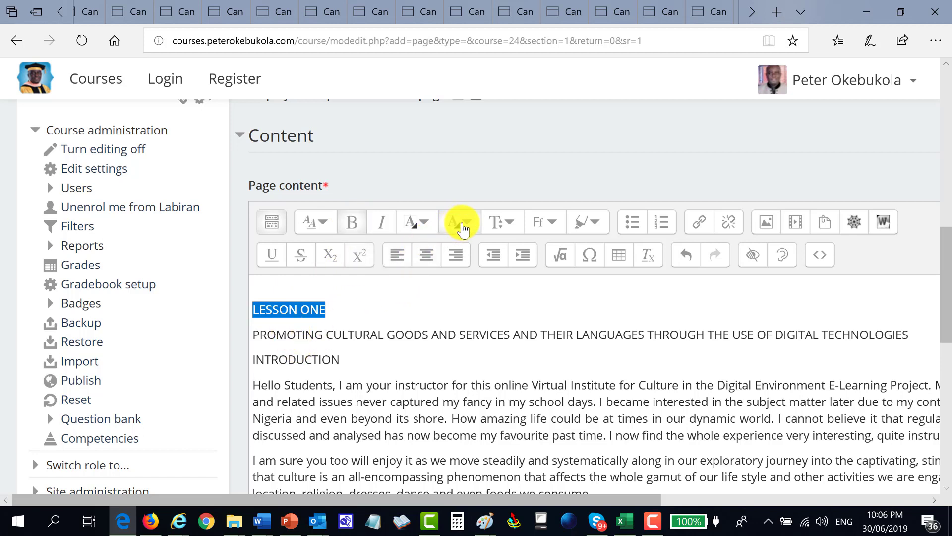
Look at the available font colours and set the LESSON ONE heading's font size to x-large
left_click(425, 224)
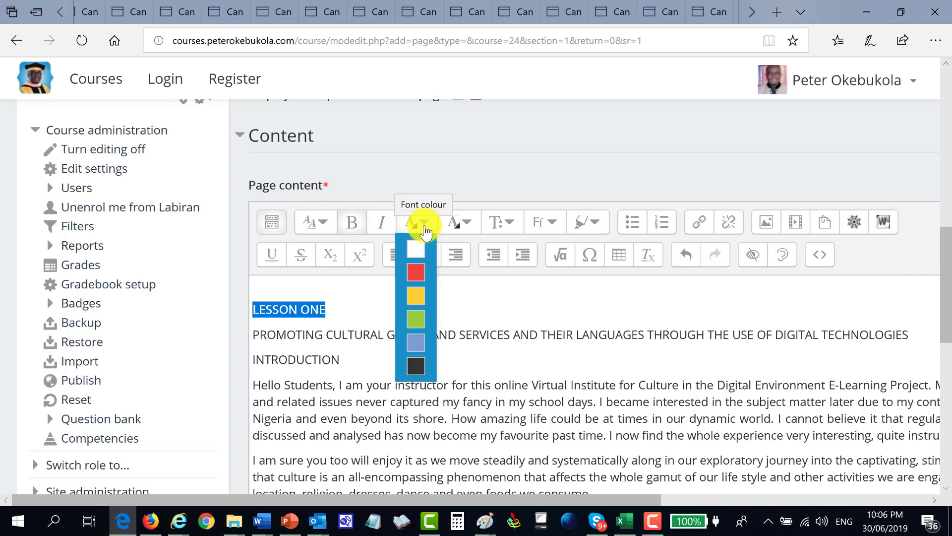
left_click(471, 226)
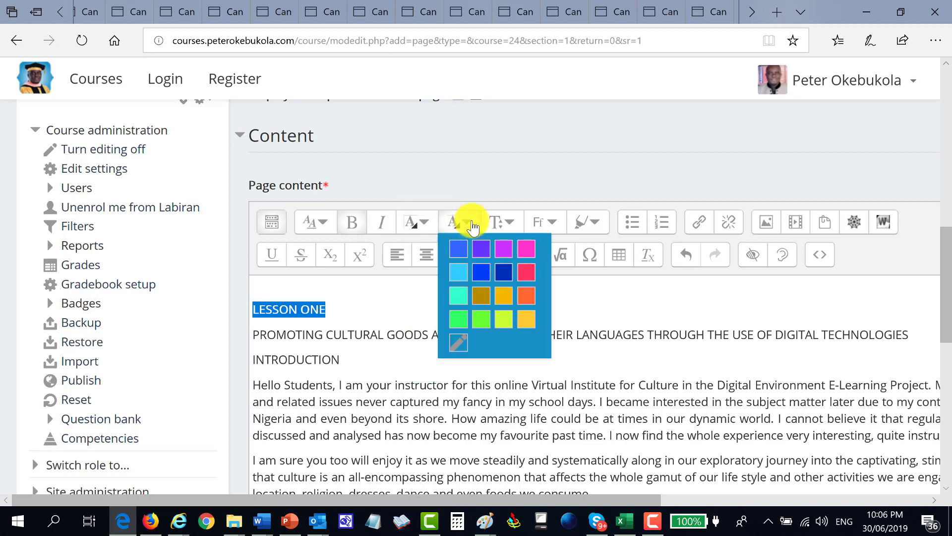
left_click(511, 224)
left_click(511, 222)
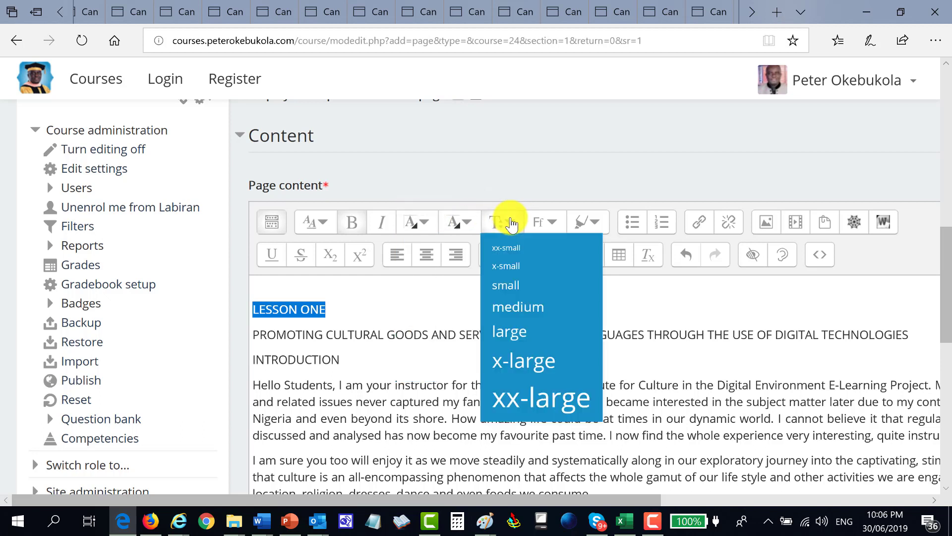
left_click(505, 353)
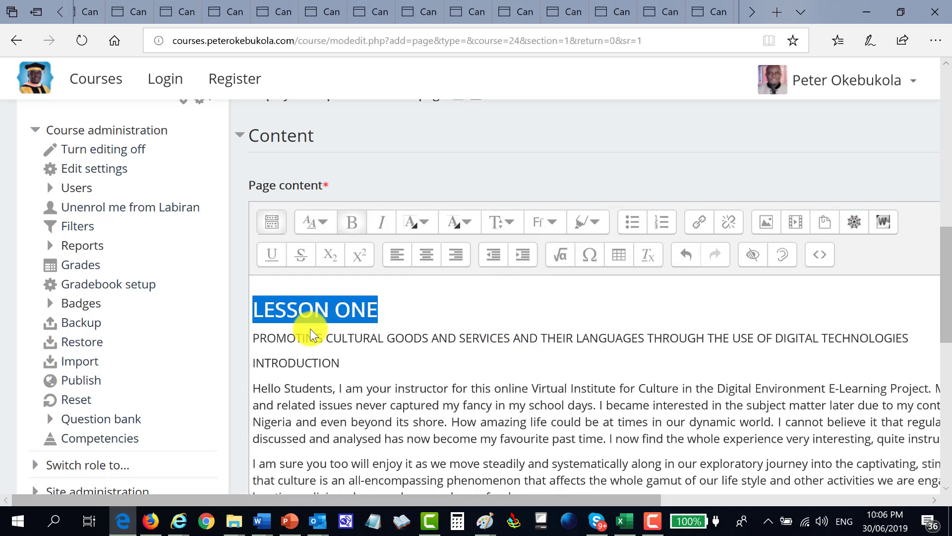
Centre the LESSON ONE heading using the editor's expanded formatting options
left_click(270, 224)
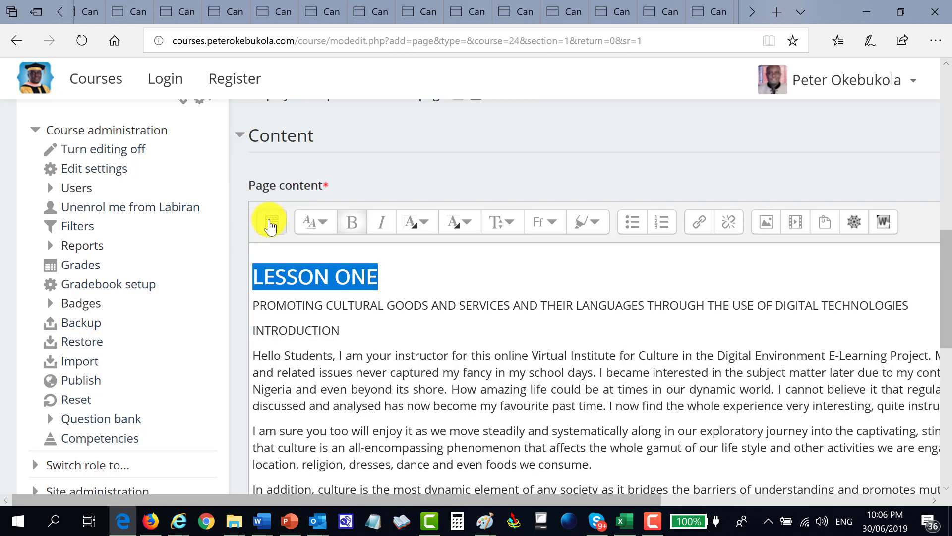
left_click(271, 225)
left_click(427, 255)
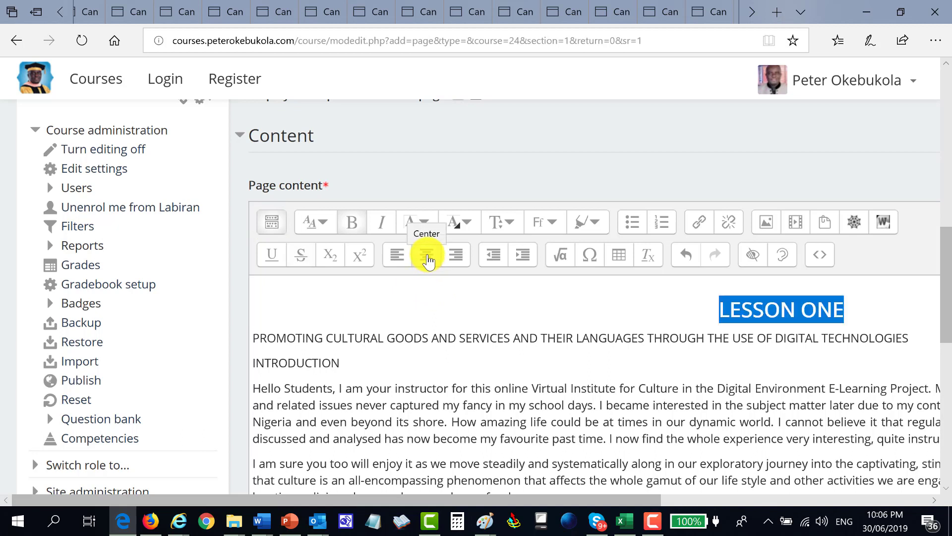
Make the PROMOTING CULTURAL GOODS AND SERVICES title line under LESSON ONE green and bold
left_click_drag(258, 338, 530, 335)
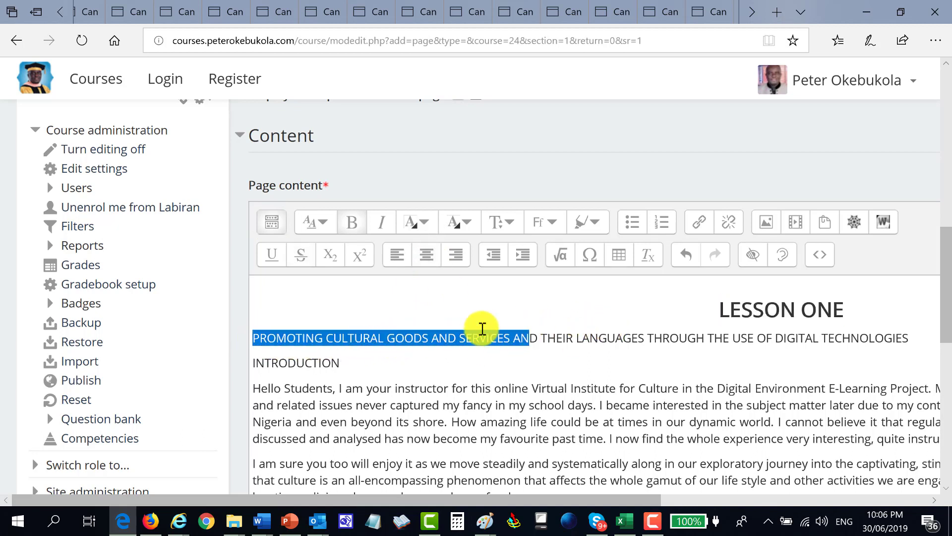
triple_click(481, 328)
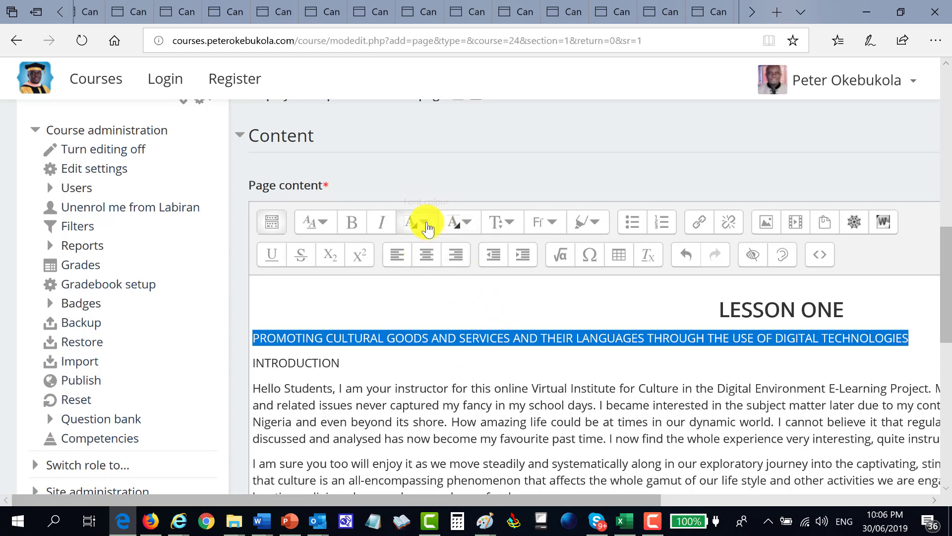
left_click(426, 223)
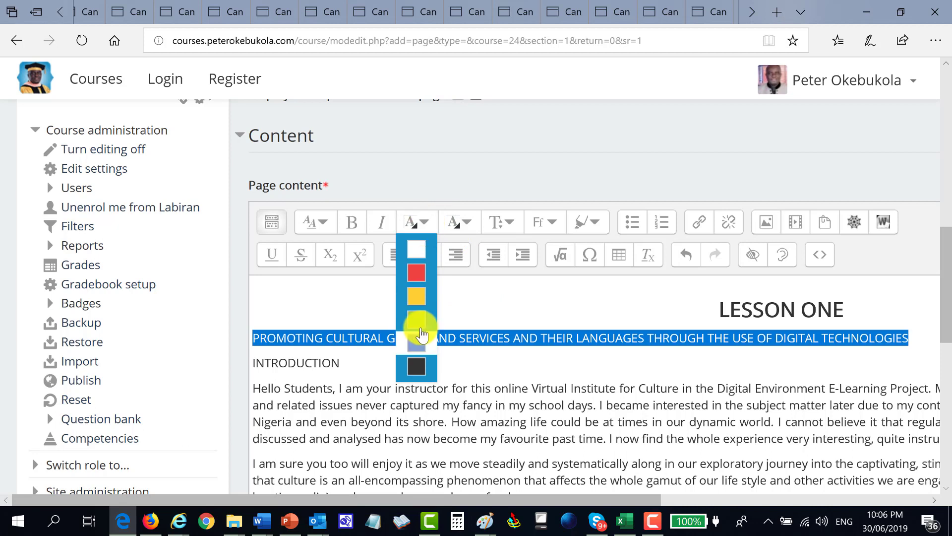
left_click(419, 321)
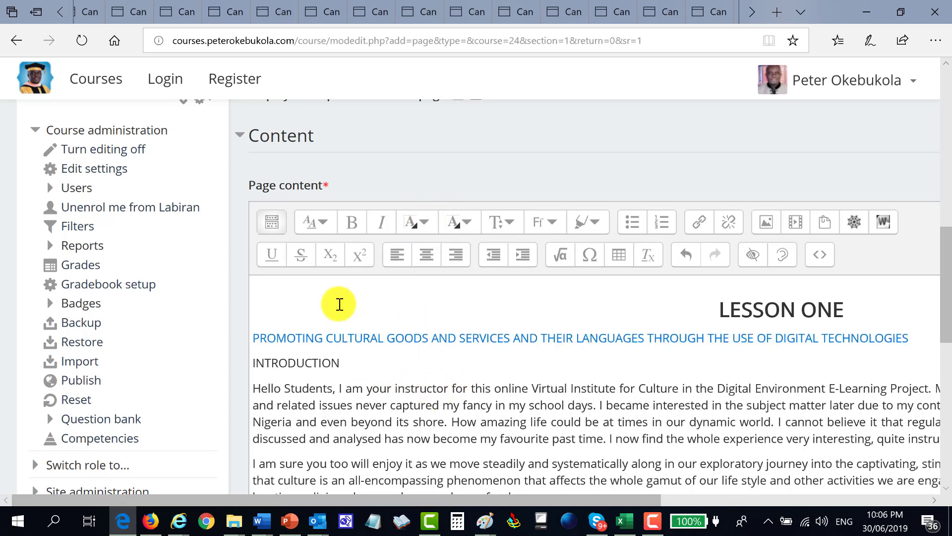
left_click(352, 228)
left_click(344, 366)
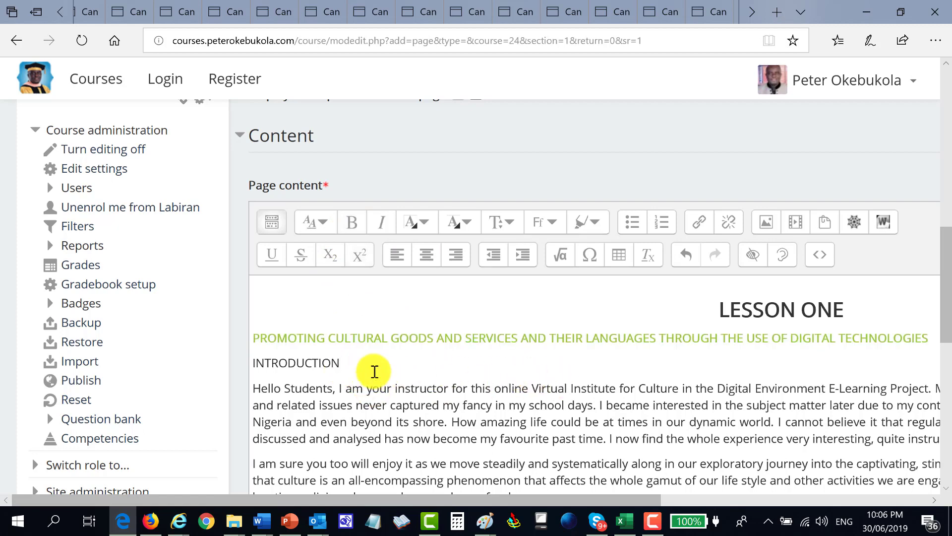
Remove the blank lines above the "There is no gainsaying" paragraph and above the DEFINITION heading
scroll(376, 361, "down", 3)
scroll(383, 358, "down", 2)
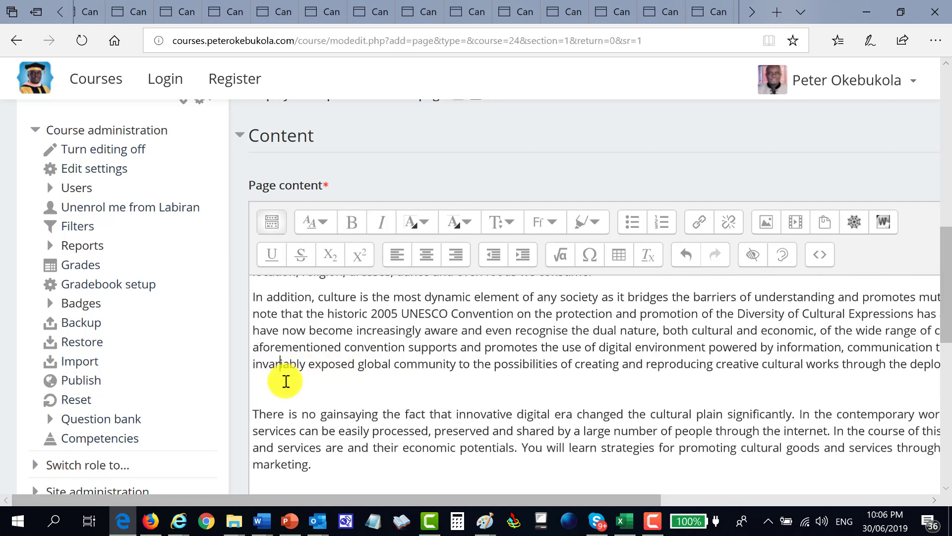
left_click(274, 387)
key("Delete")
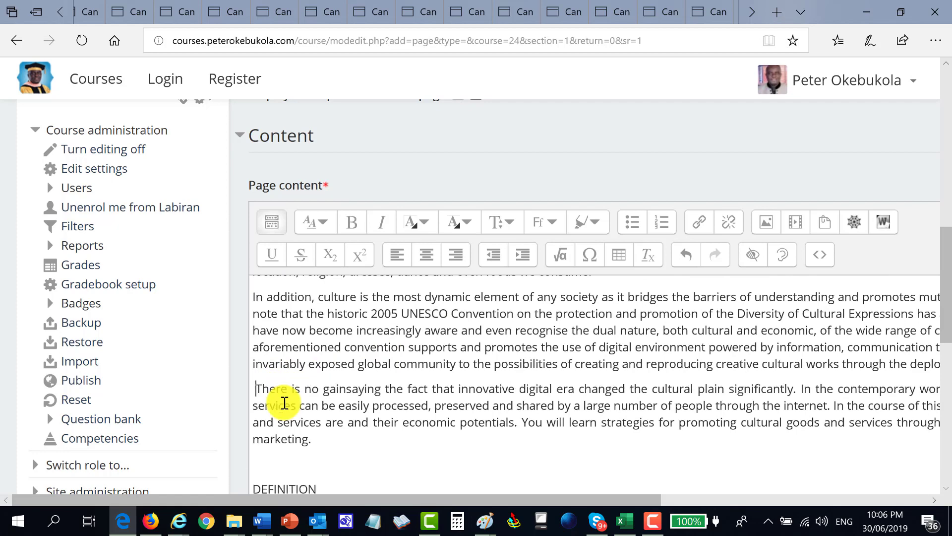
scroll(348, 394, "down", 2)
left_click(257, 396)
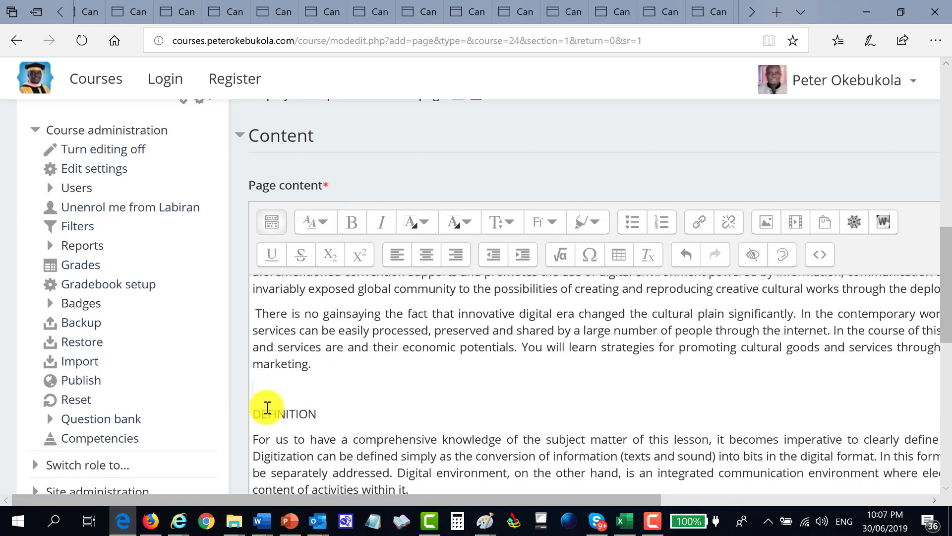
key("Delete")
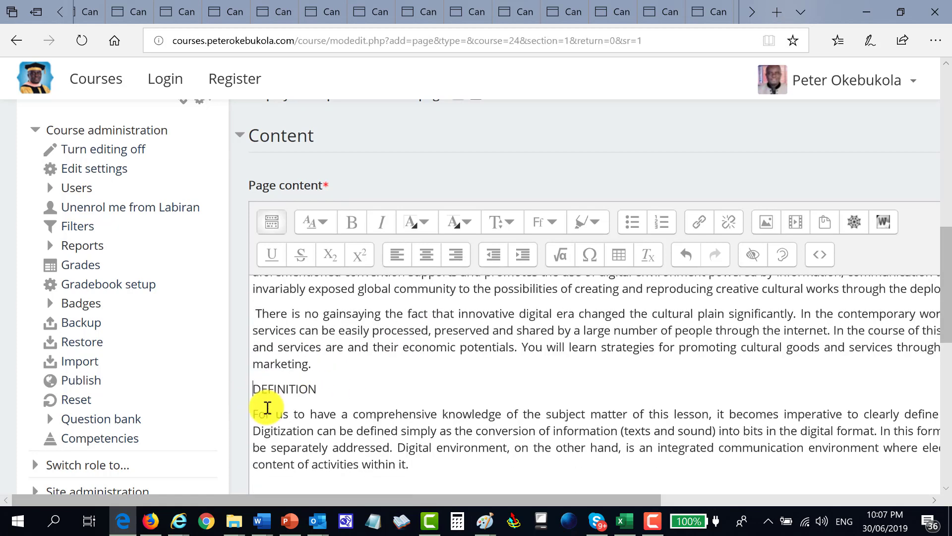
Make the DEFINITION heading green and bold
left_click_drag(319, 389, 252, 388)
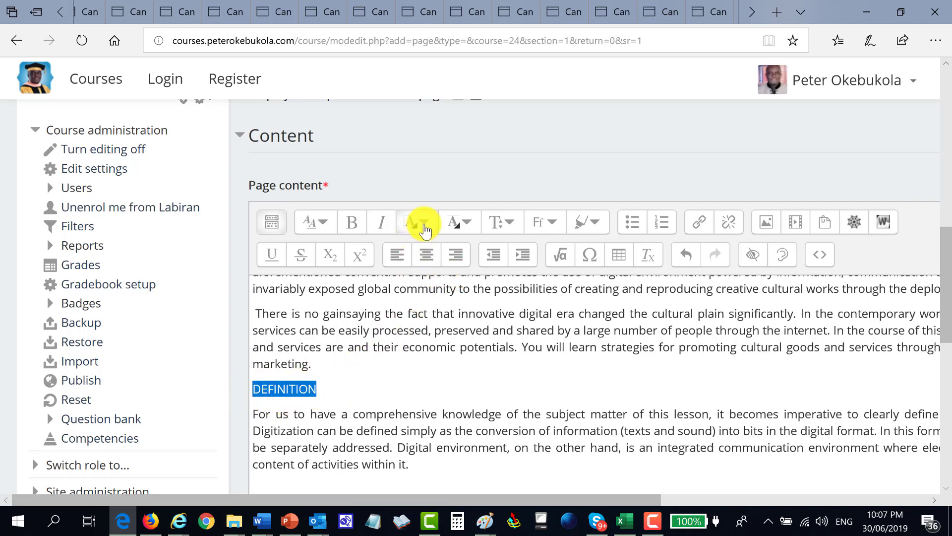
left_click(424, 228)
left_click(419, 315)
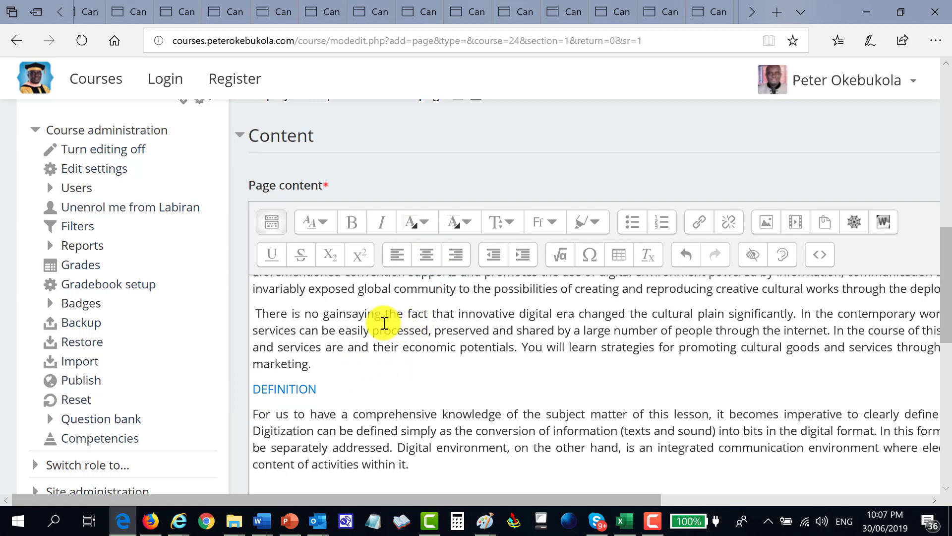
scroll(402, 384, "down", 2)
scroll(394, 379, "up", 3)
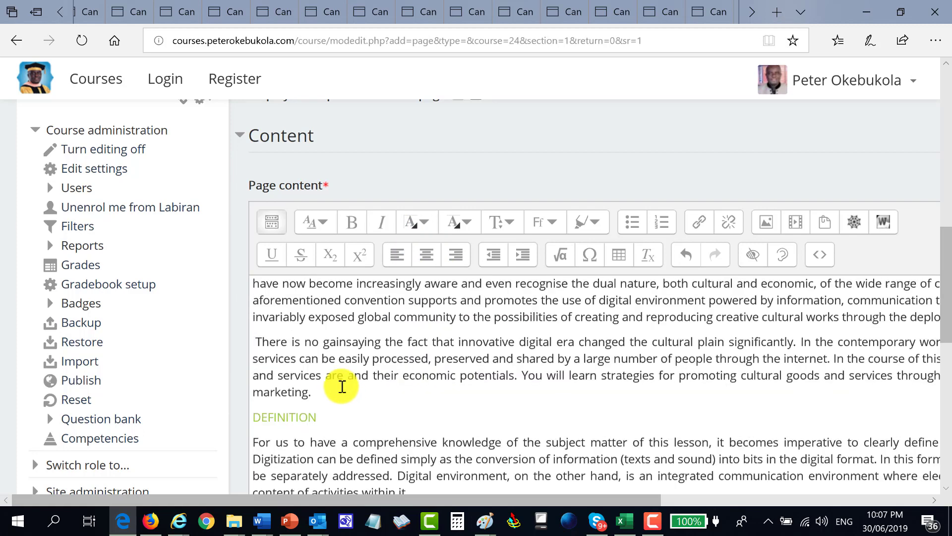
left_click_drag(322, 424, 253, 422)
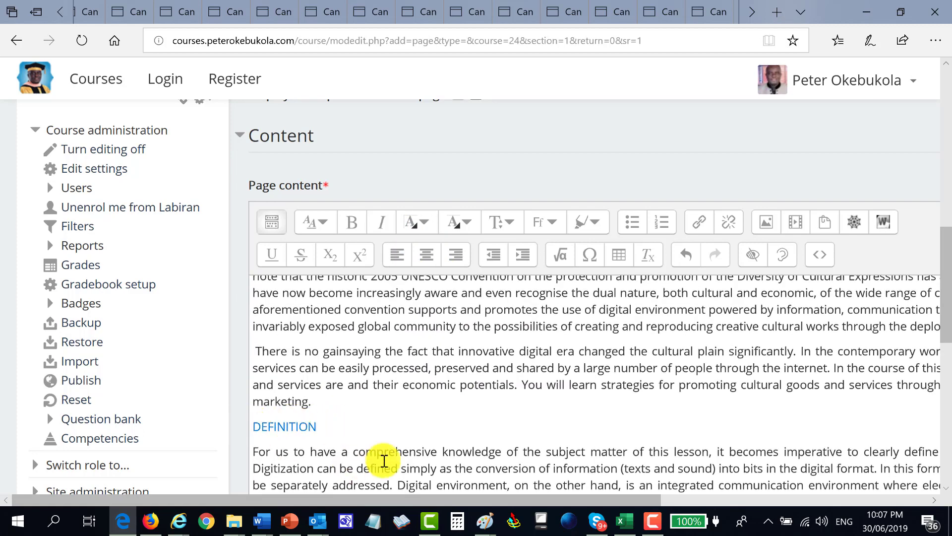
left_click_drag(320, 431, 249, 426)
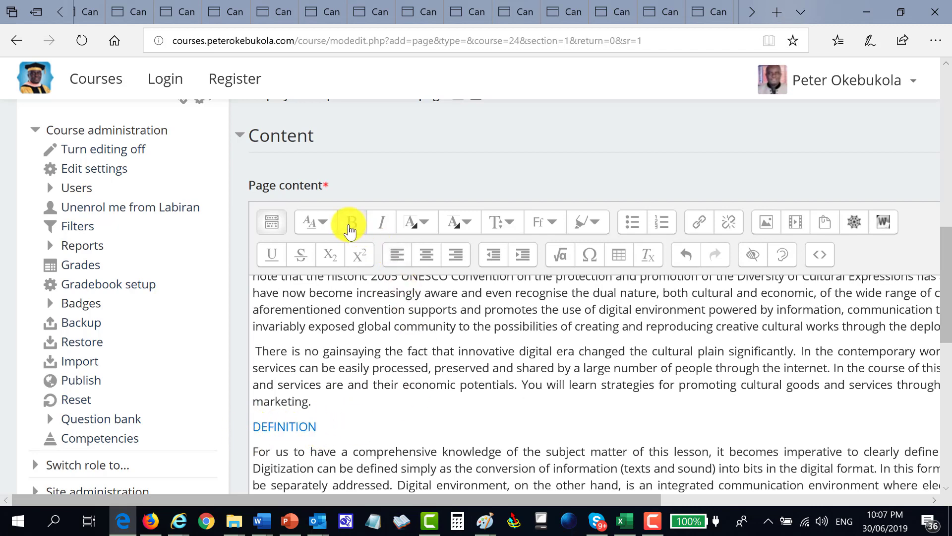
left_click(352, 225)
left_click(381, 443)
Delete one blank line above the ASSORTED DIGITAL DEVICES ON DISPLAY heading and one between it and the picture
scroll(381, 443, "down", 3)
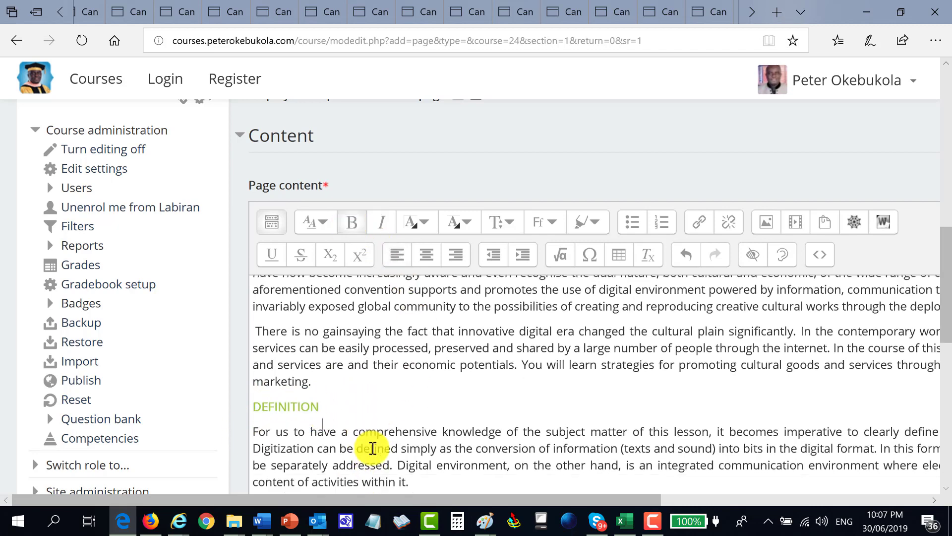
left_click(288, 405)
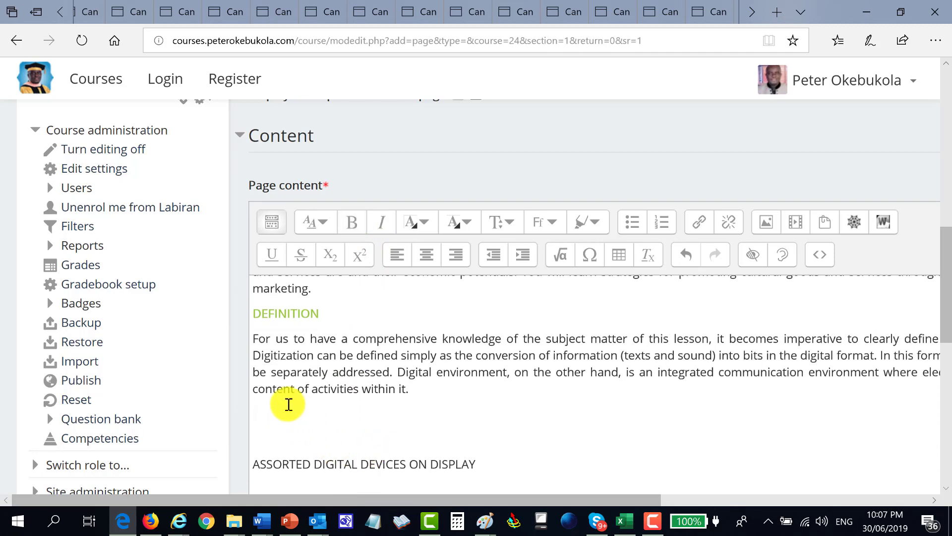
key("Delete")
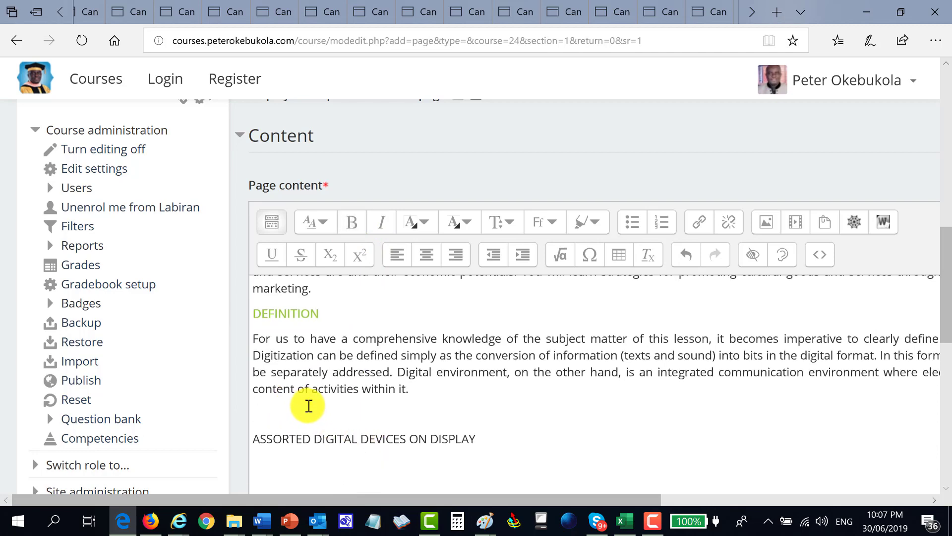
scroll(308, 402, "down", 5)
scroll(321, 398, "up", 3)
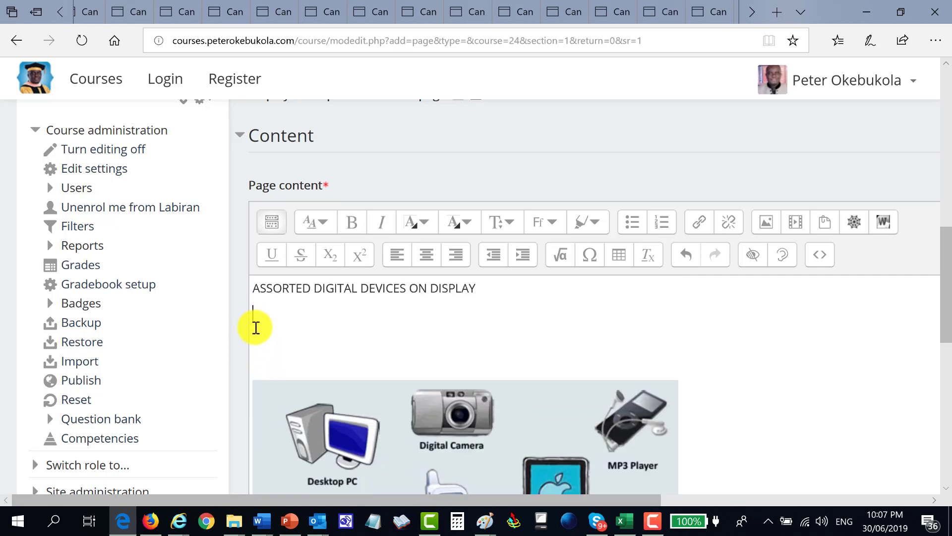
key("Delete")
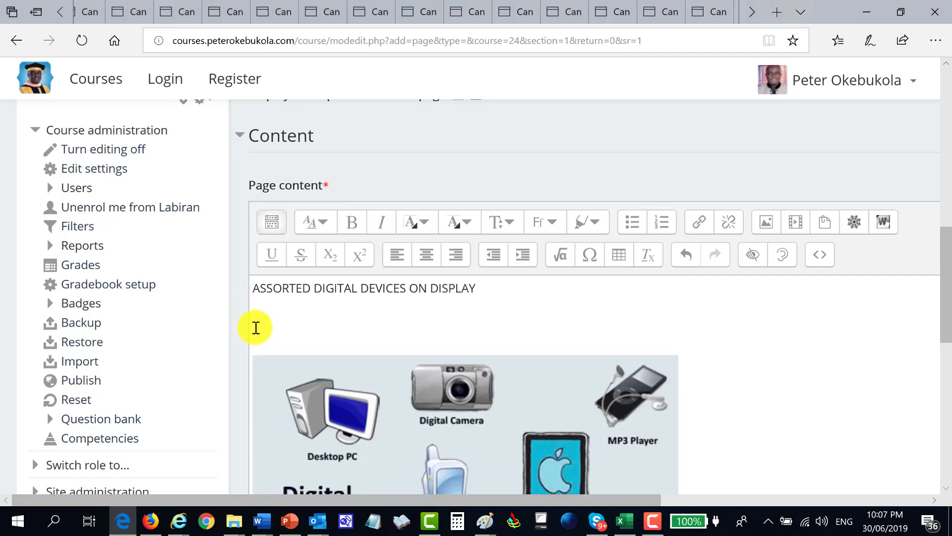
Check the lesson note and the upload steps document in Word, and return to the Page editor in Edge
key("alt+Tab")
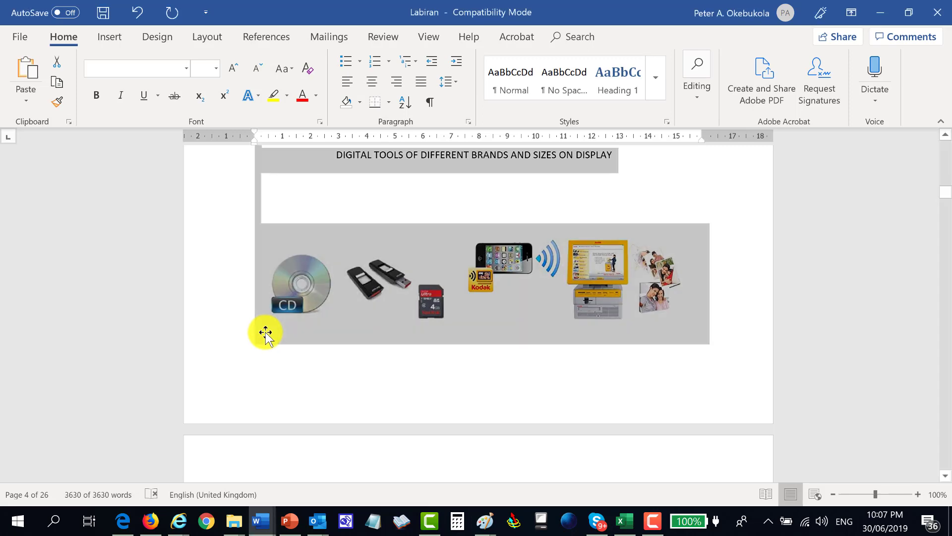
key("alt+Tab")
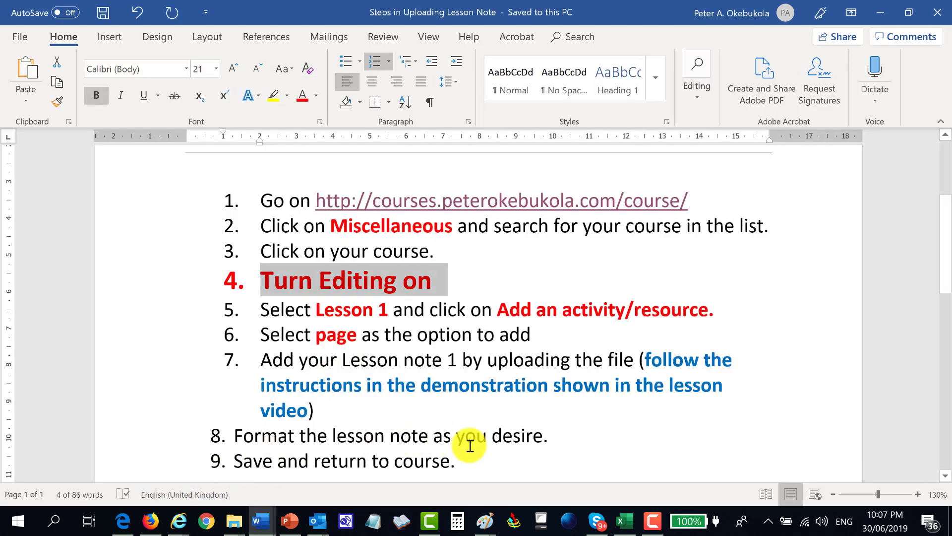
key("alt+Tab")
key("Tab")
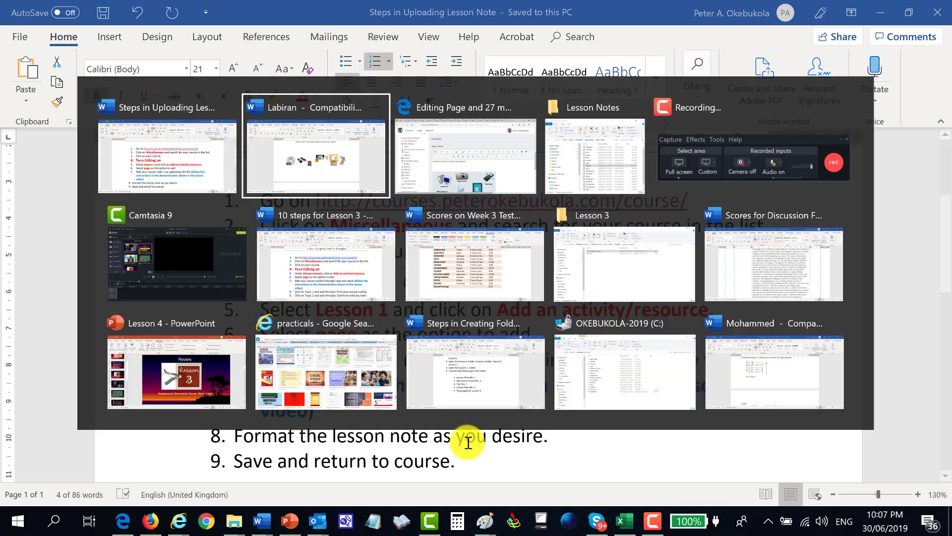
Save the Page and return to the course
scroll(446, 387, "down", 10)
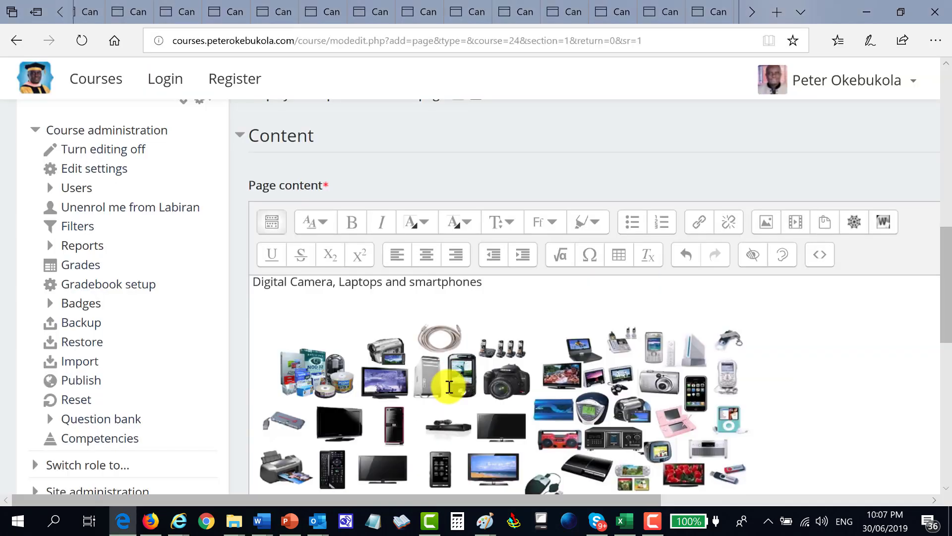
left_click_drag(945, 291, 942, 484)
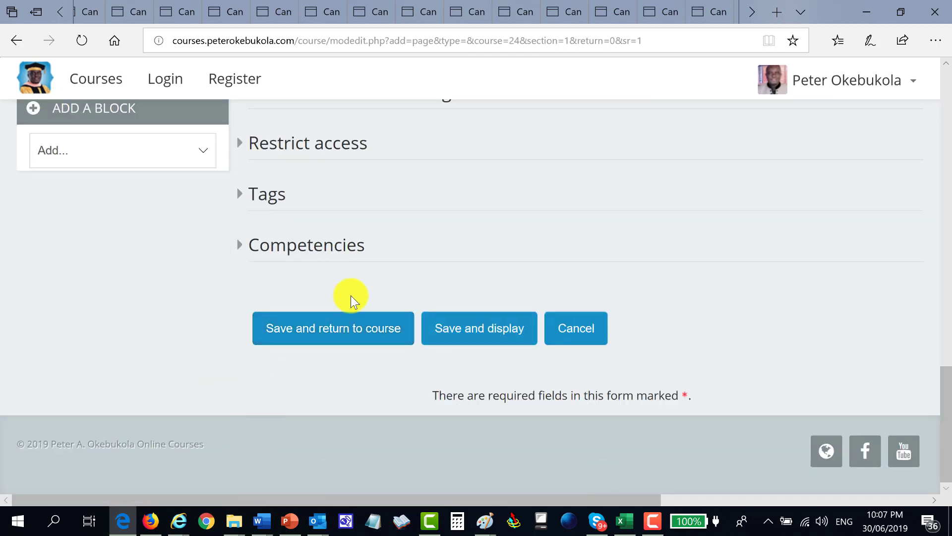
left_click(339, 331)
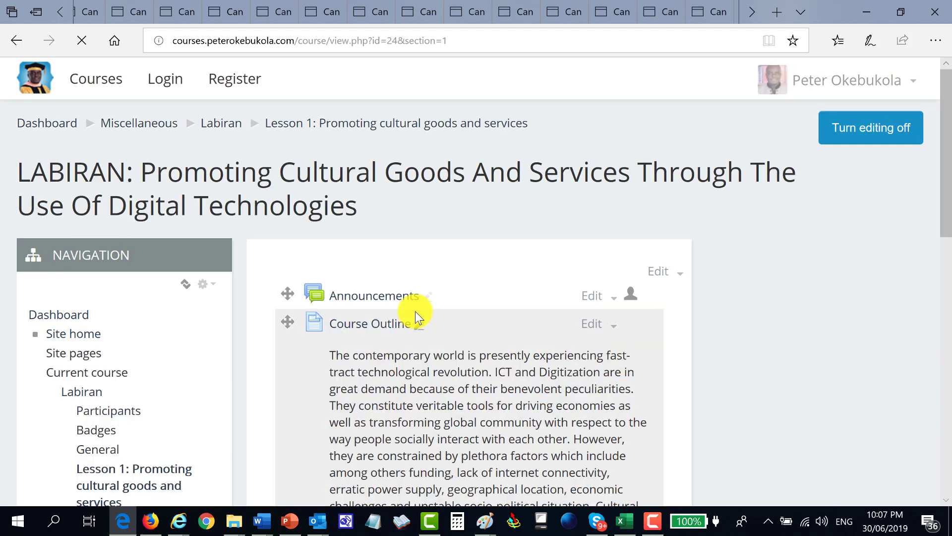
Open Lesson Note 1 under Lesson 1 and review its formatted text and images
scroll(415, 307, "down", 10)
scroll(415, 304, "down", 3)
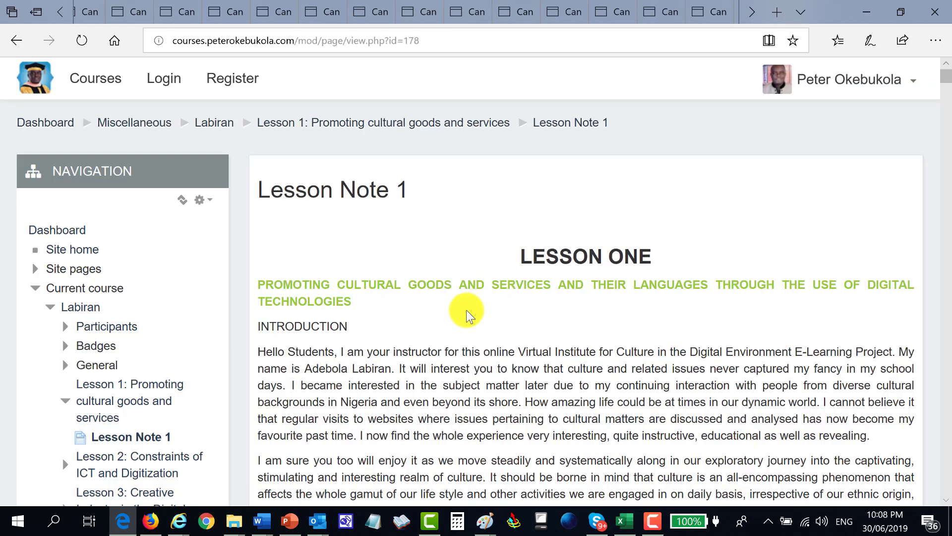
scroll(462, 313, "down", 15)
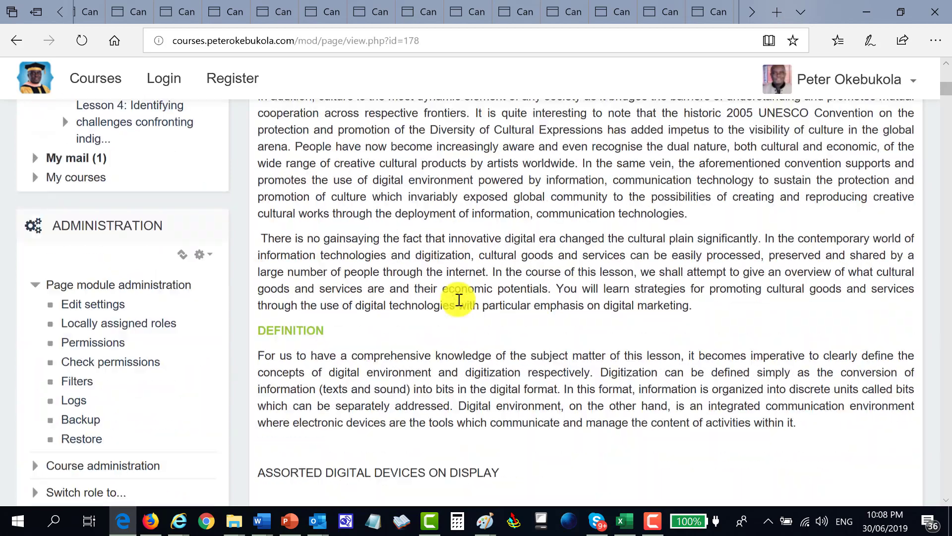
scroll(453, 295, "down", 15)
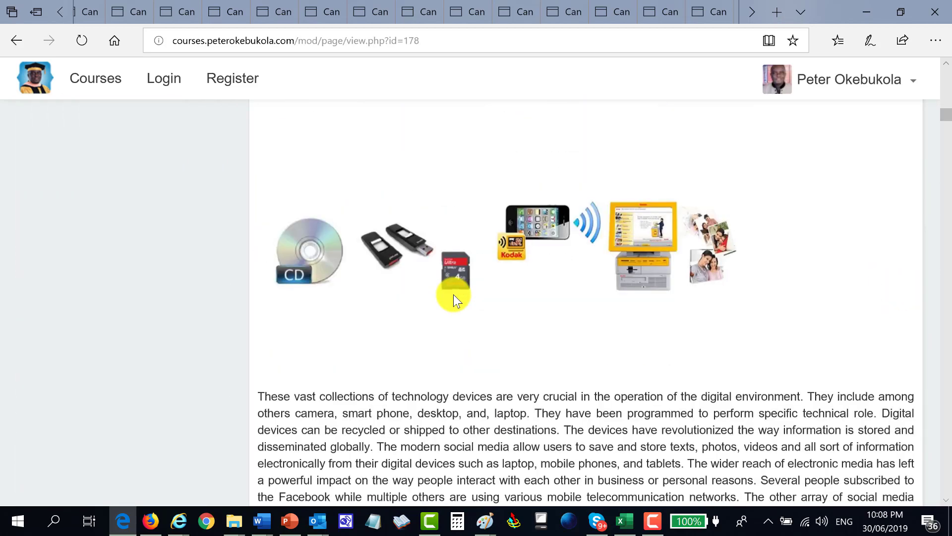
scroll(453, 296, "down", 1)
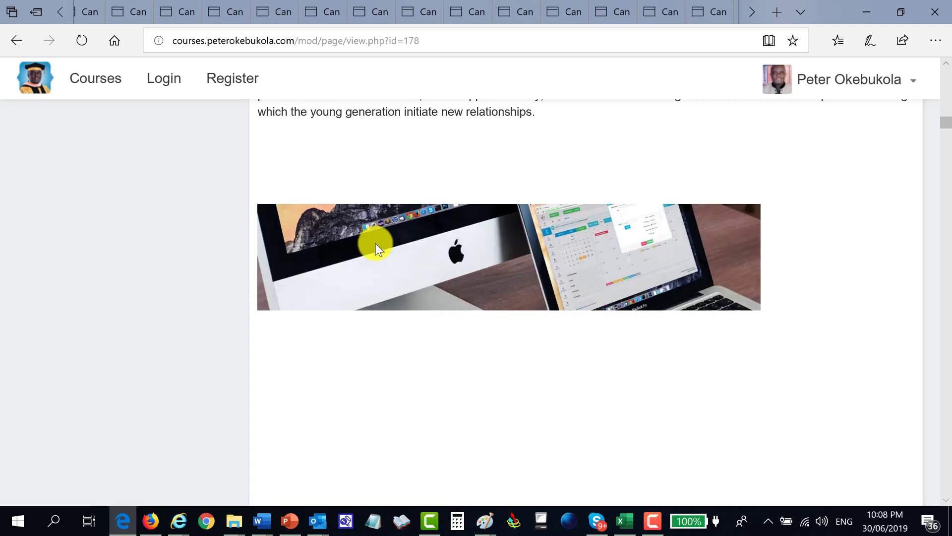
scroll(200, 207, "up", 20)
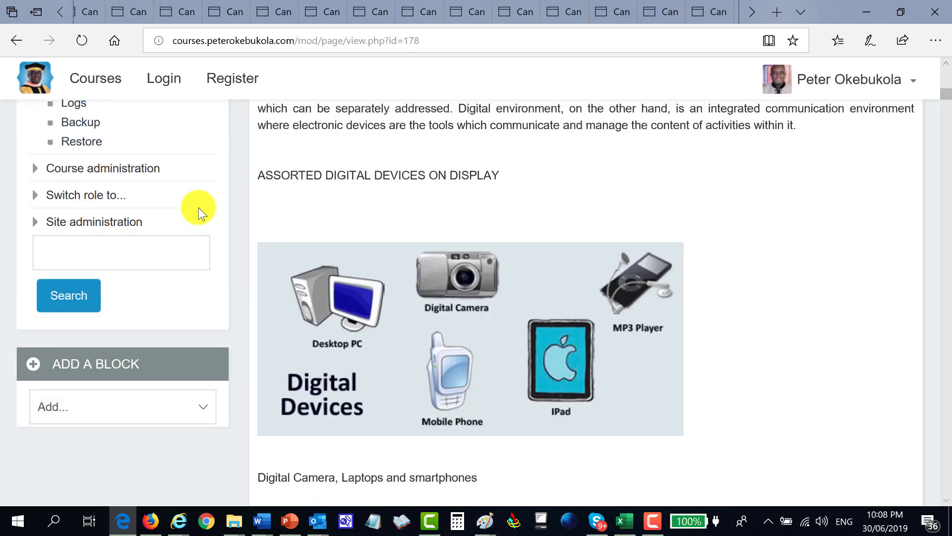
scroll(199, 207, "up", 6)
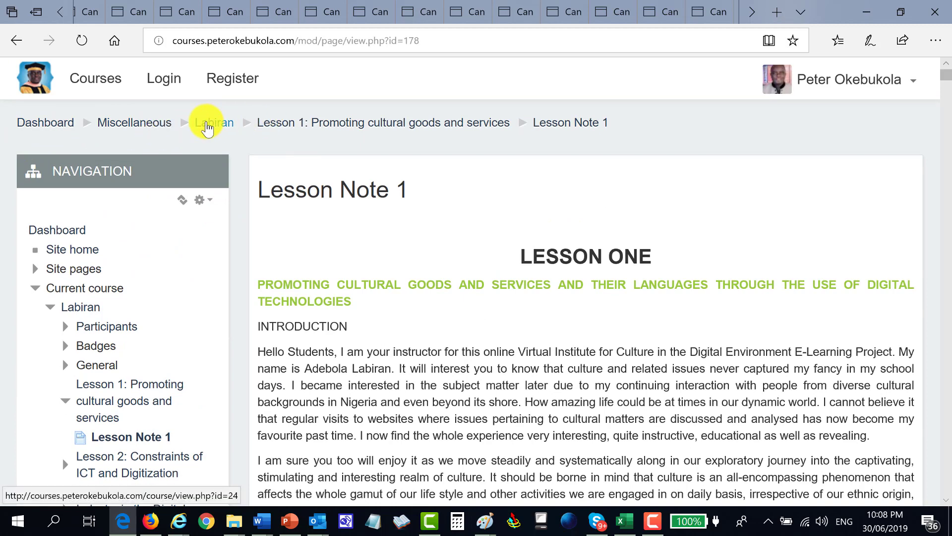
Return to the course's main page and delete Lesson Note 1 from Lesson 1, confirming the deletion
left_click(207, 128)
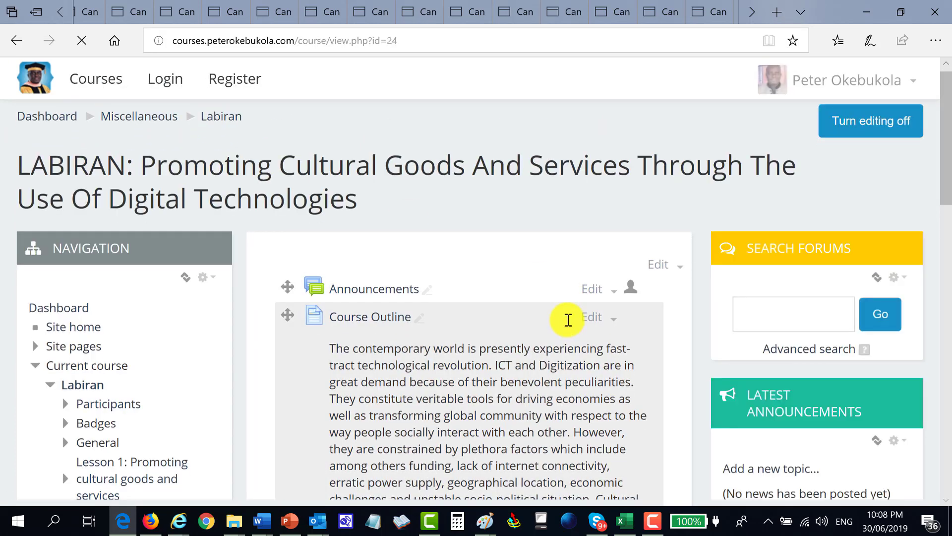
scroll(566, 313, "down", 10)
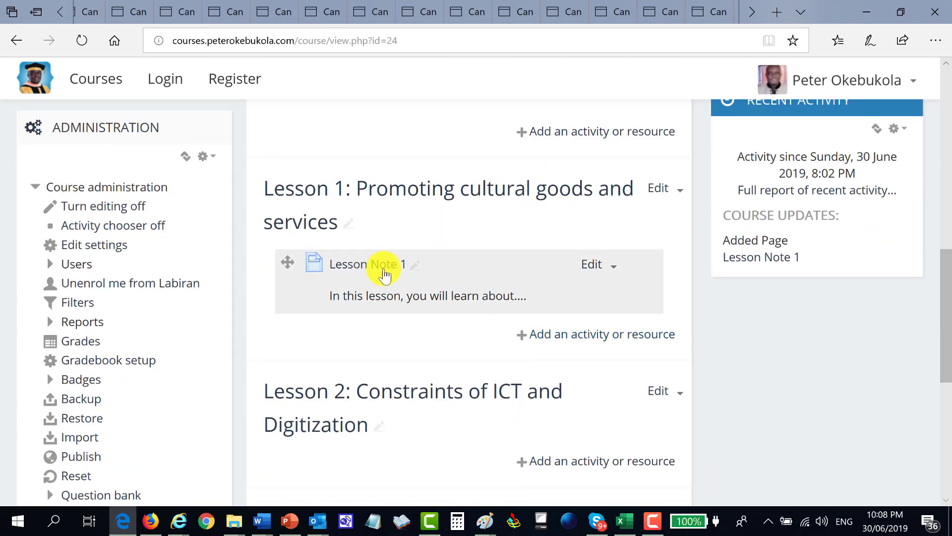
left_click(614, 268)
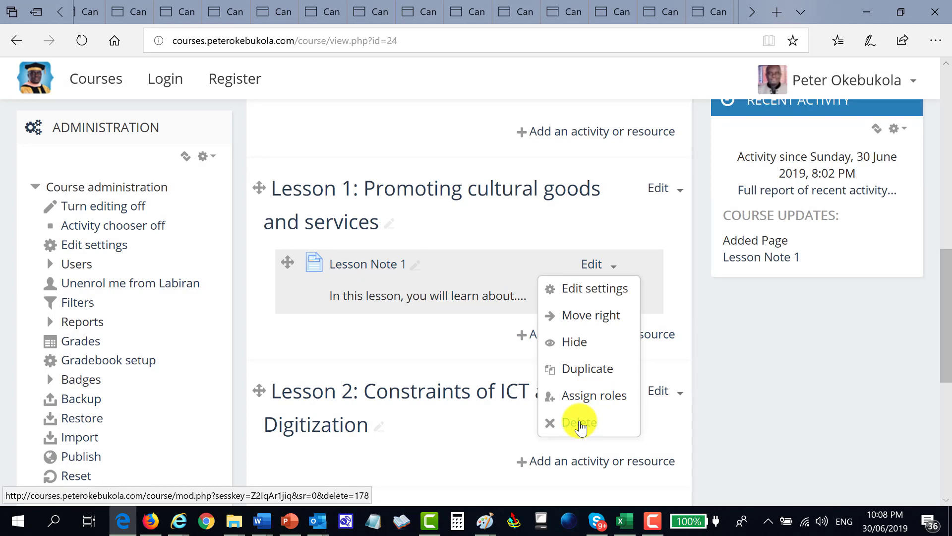
left_click(579, 422)
left_click(441, 360)
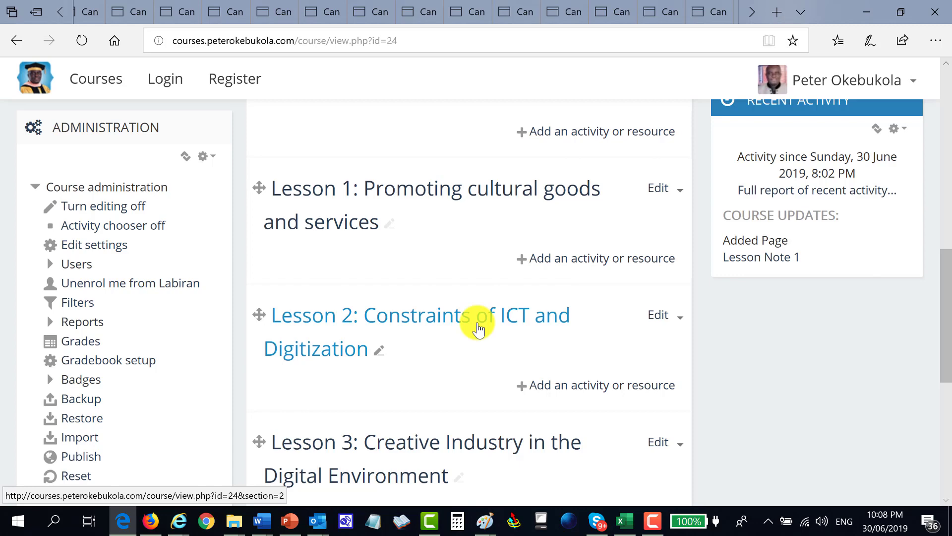
Switch to the PowerPoint slide show and advance from the Practicals slide to the Summary slide
key("alt+Tab")
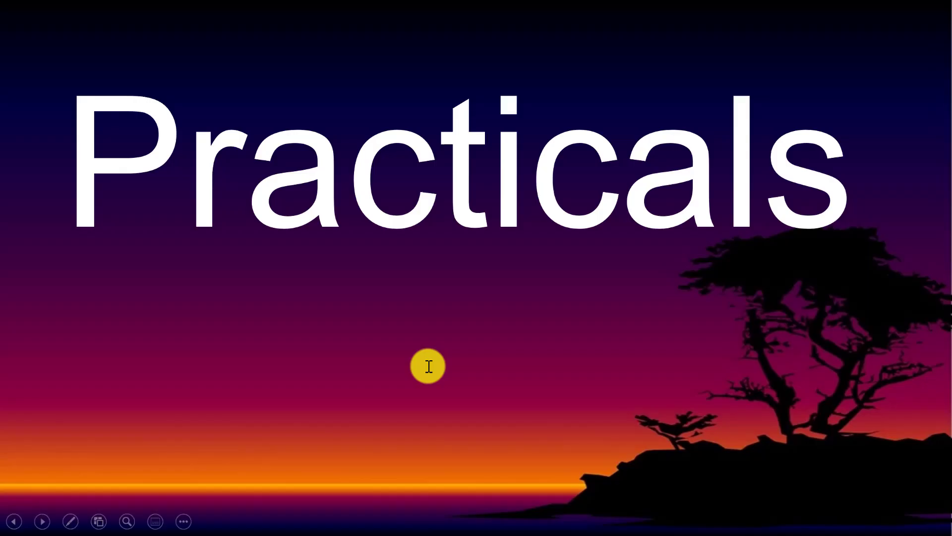
left_click(460, 347)
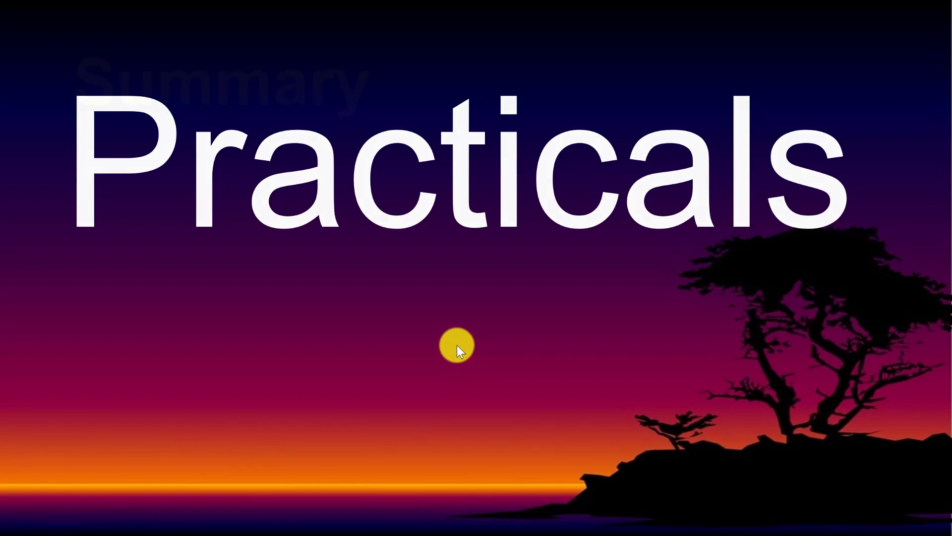